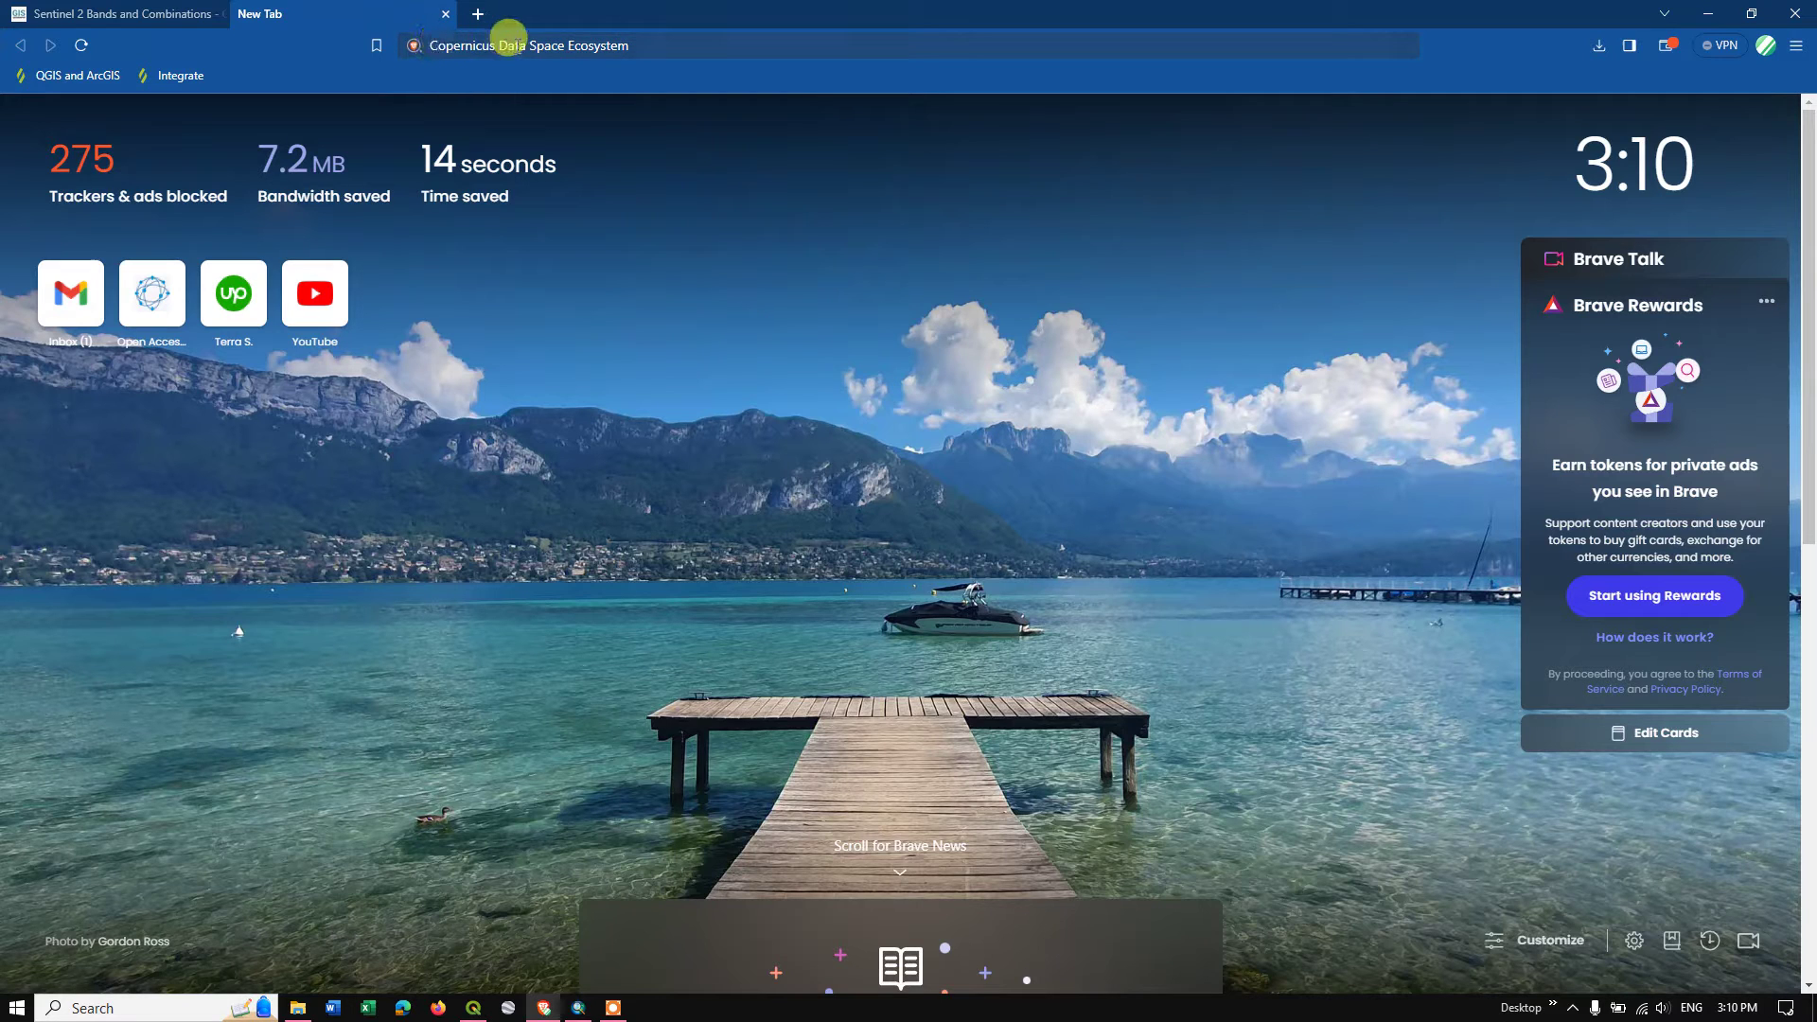
Search the web for Copernicus Data Space Ecosystem and open the dataspace.copernicus.eu site
left_click(633, 39)
left_click(624, 43)
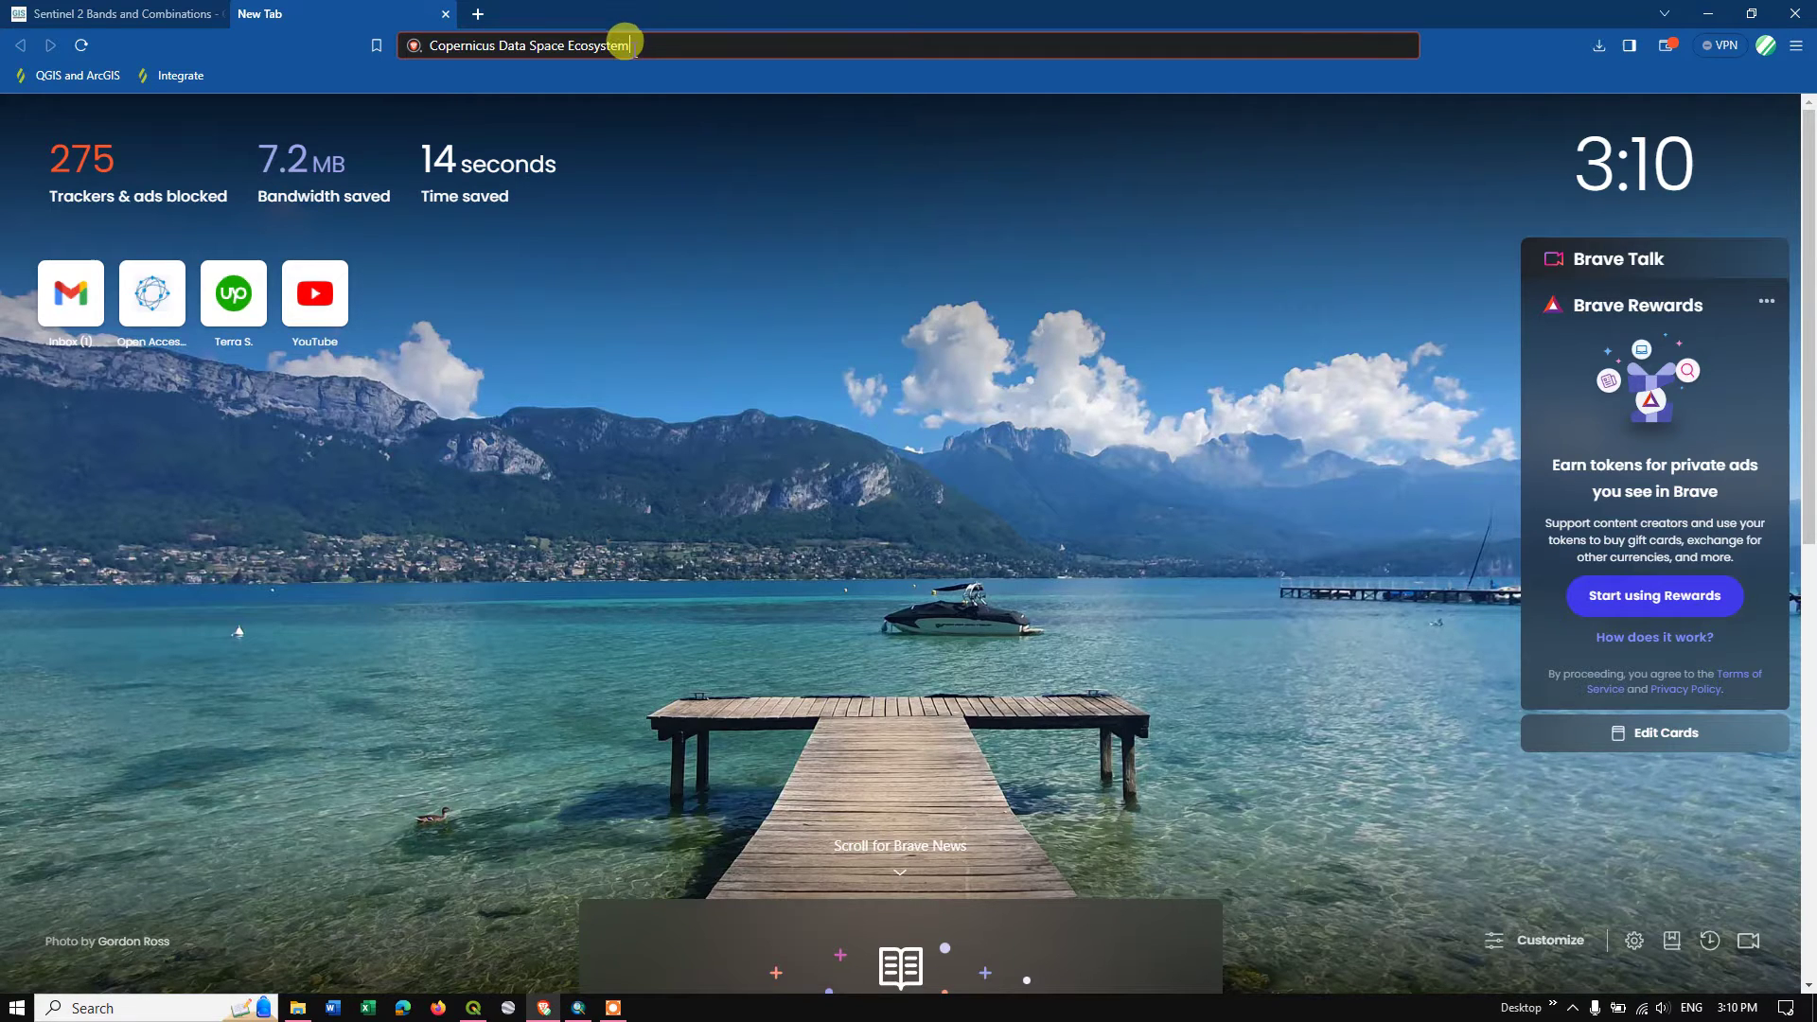
key("Return")
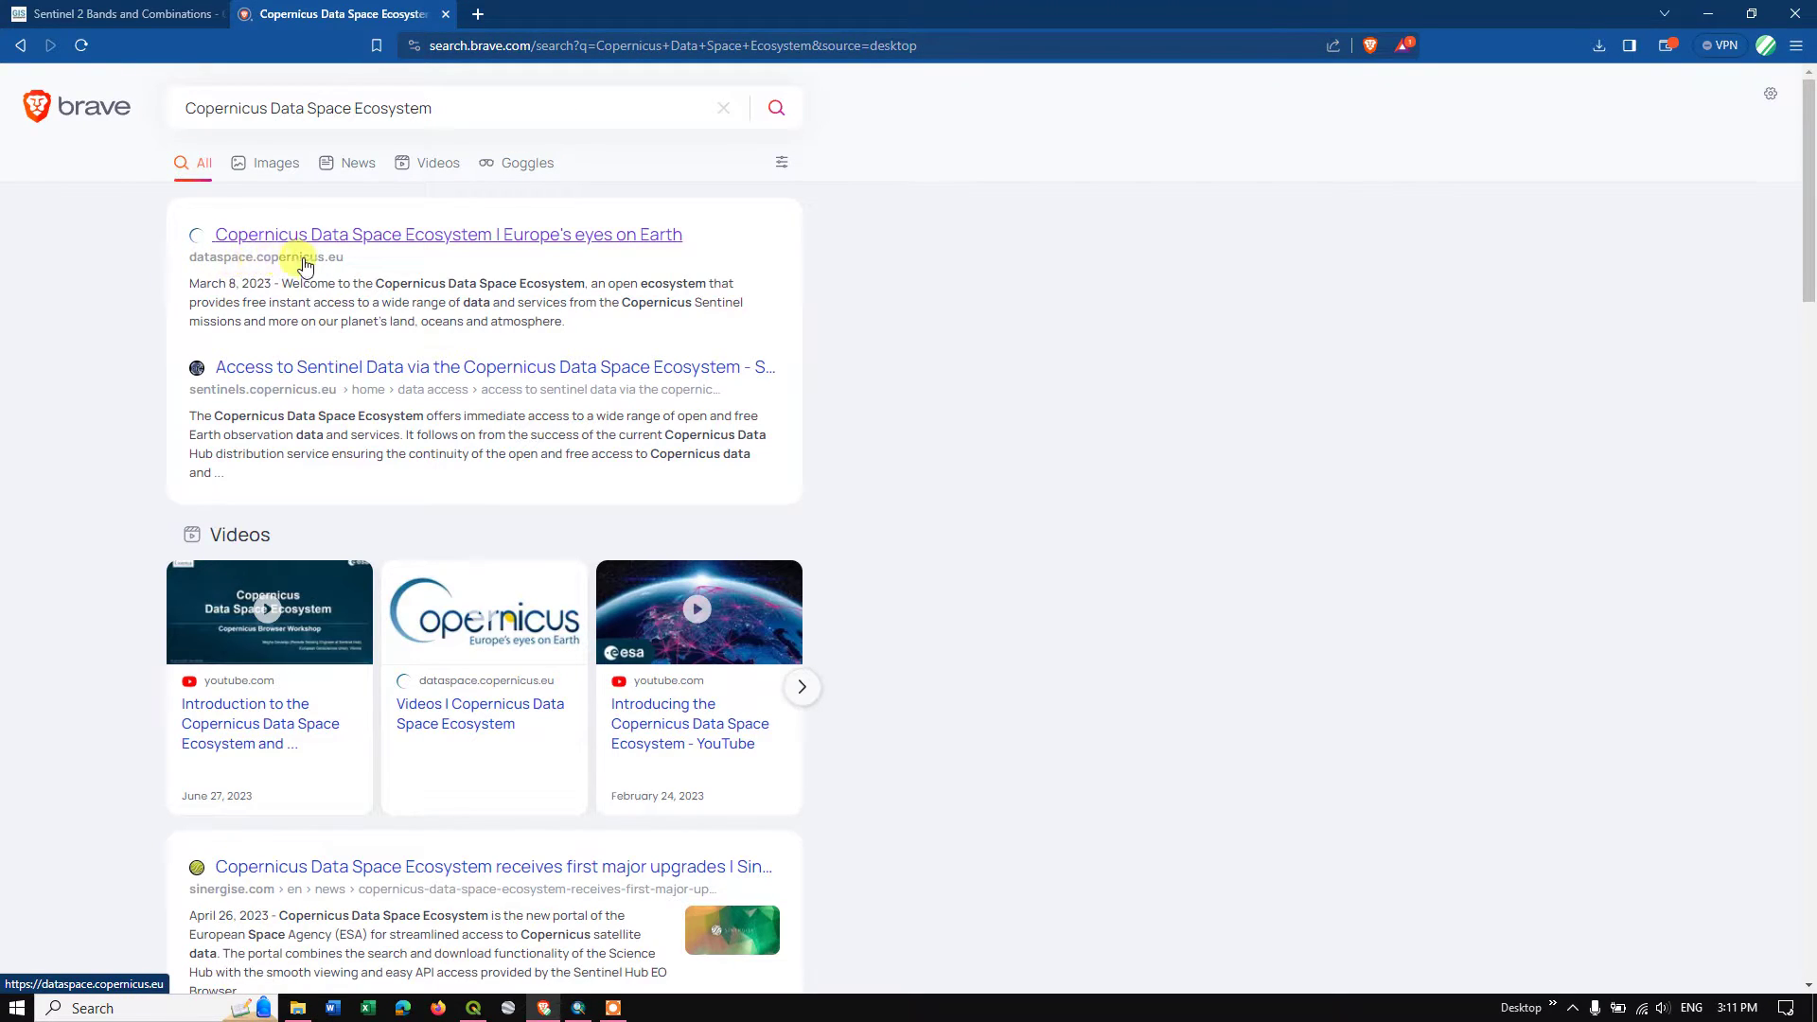
left_click(429, 243)
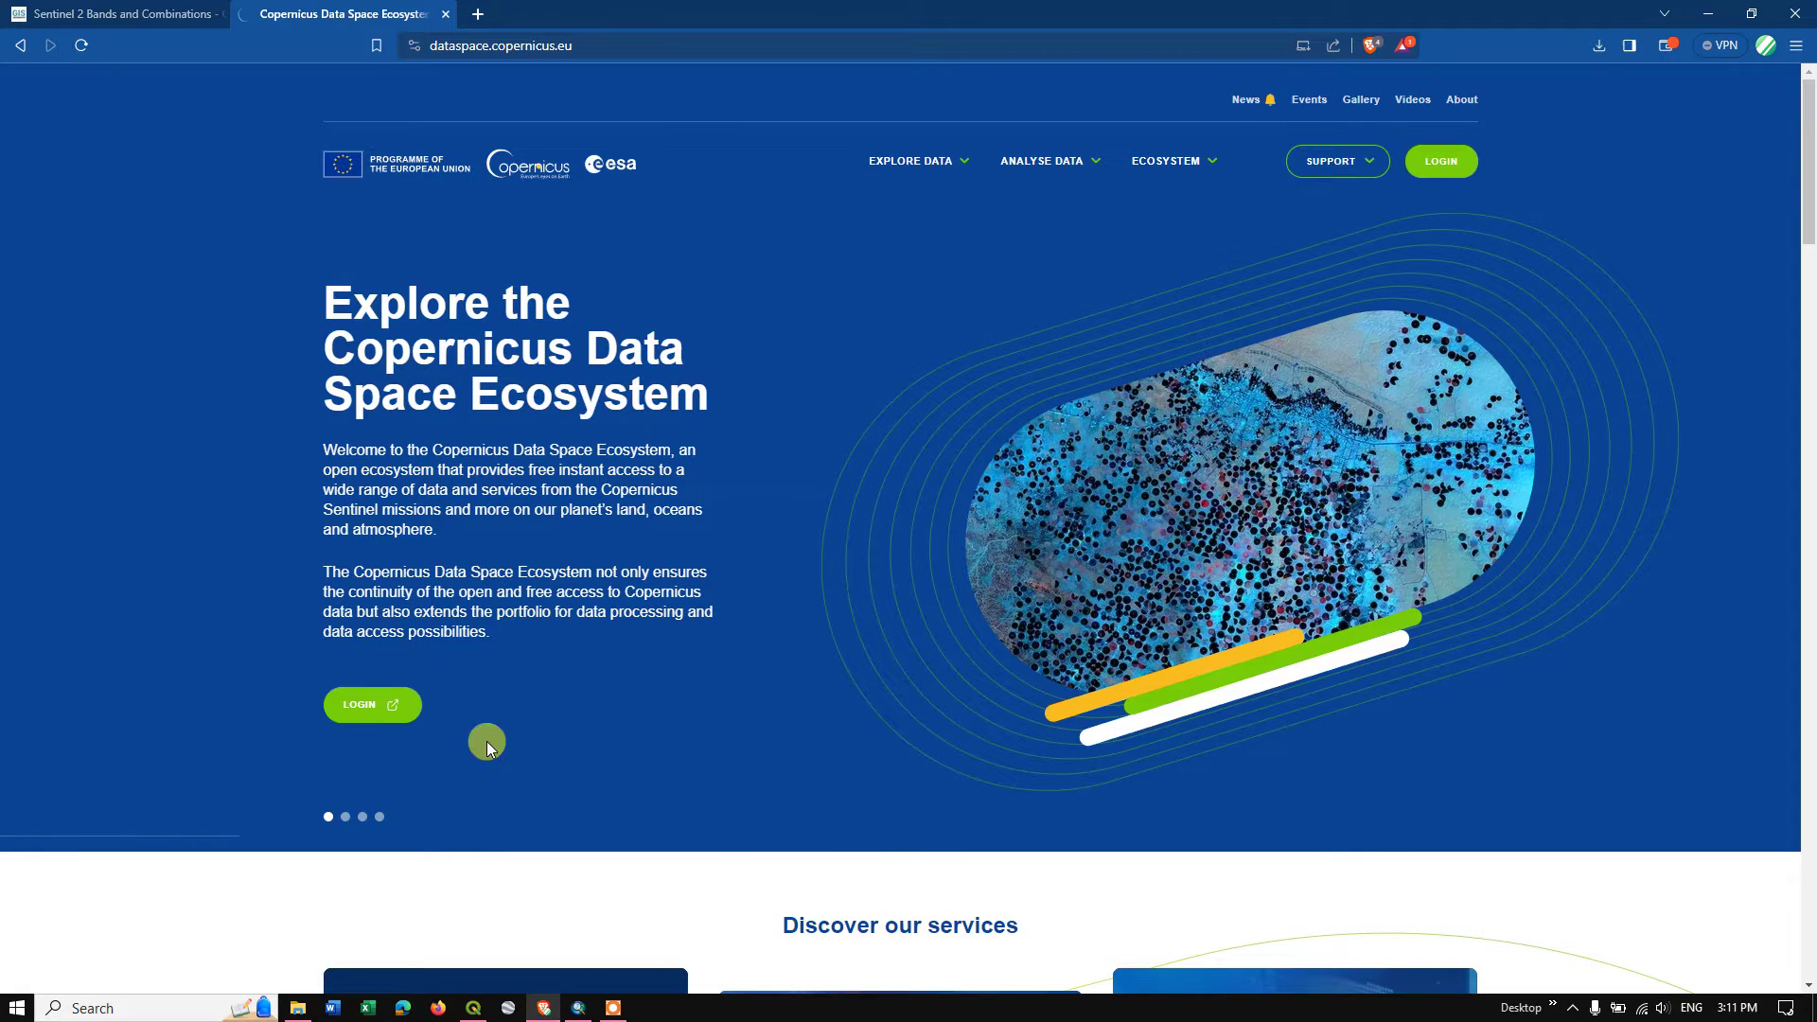
Sign in to the Copernicus Data Space Ecosystem account by entering the account password
left_click(357, 710)
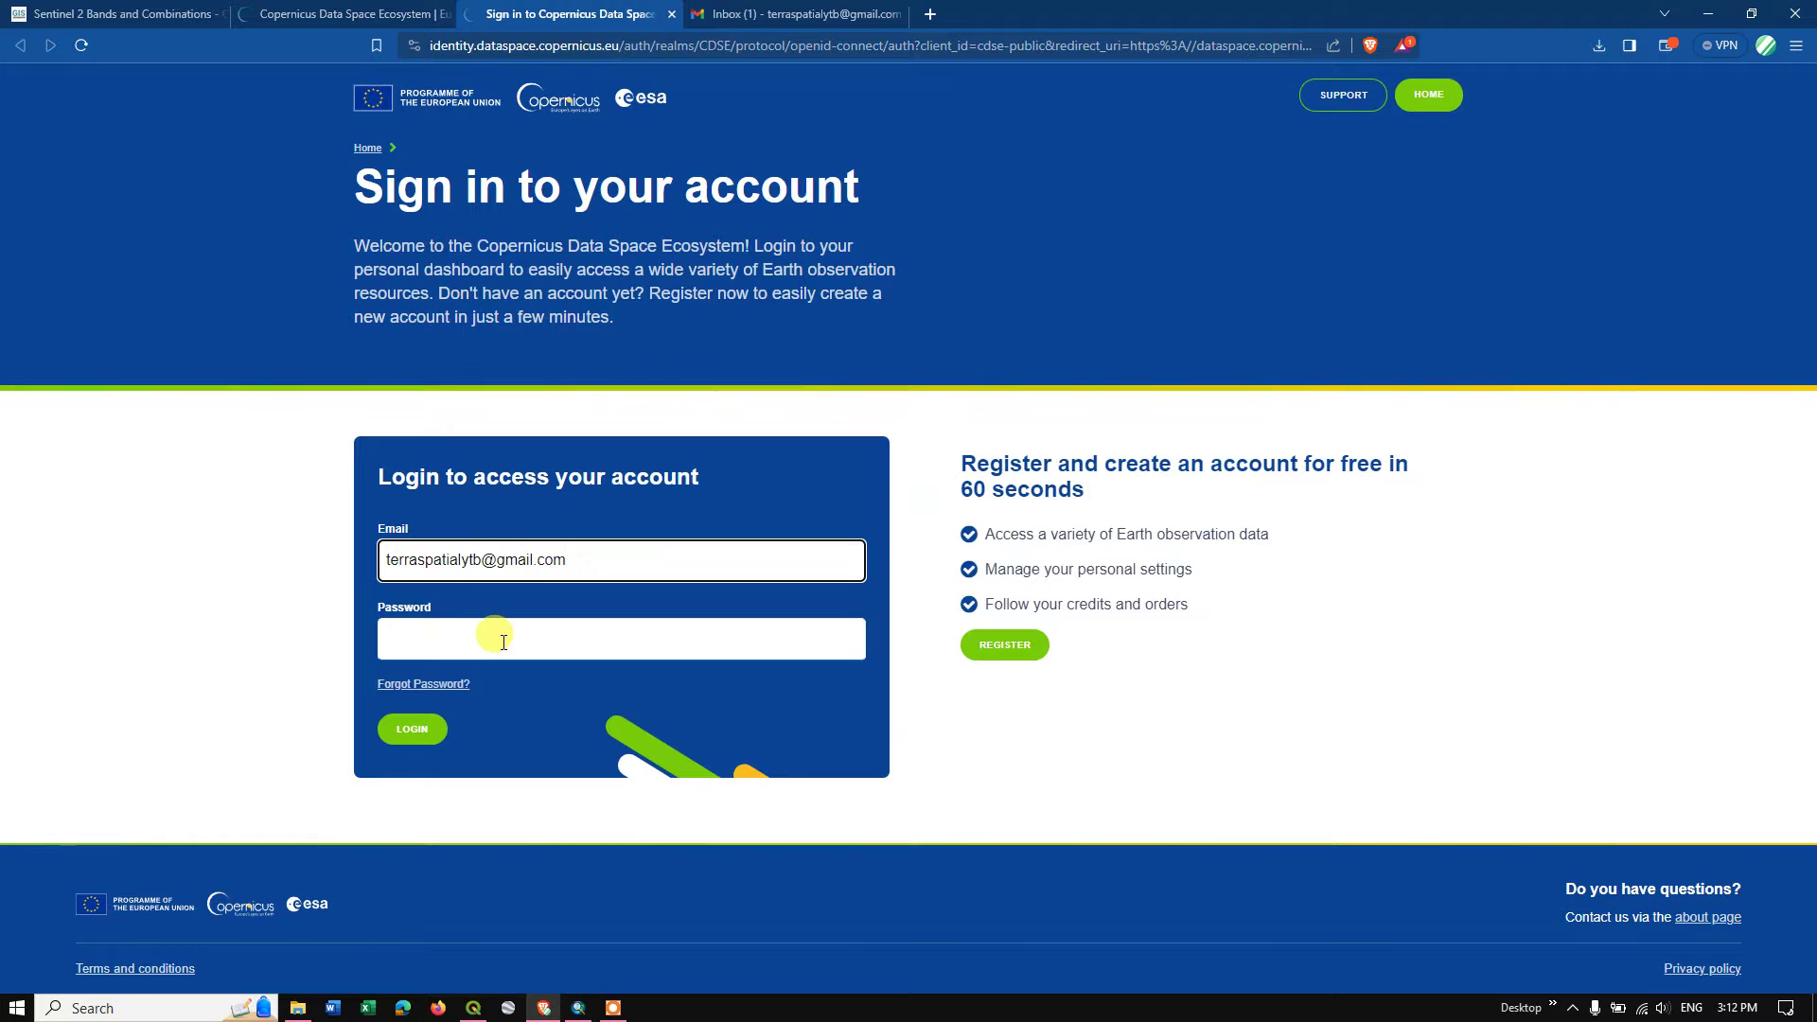
left_click(503, 643)
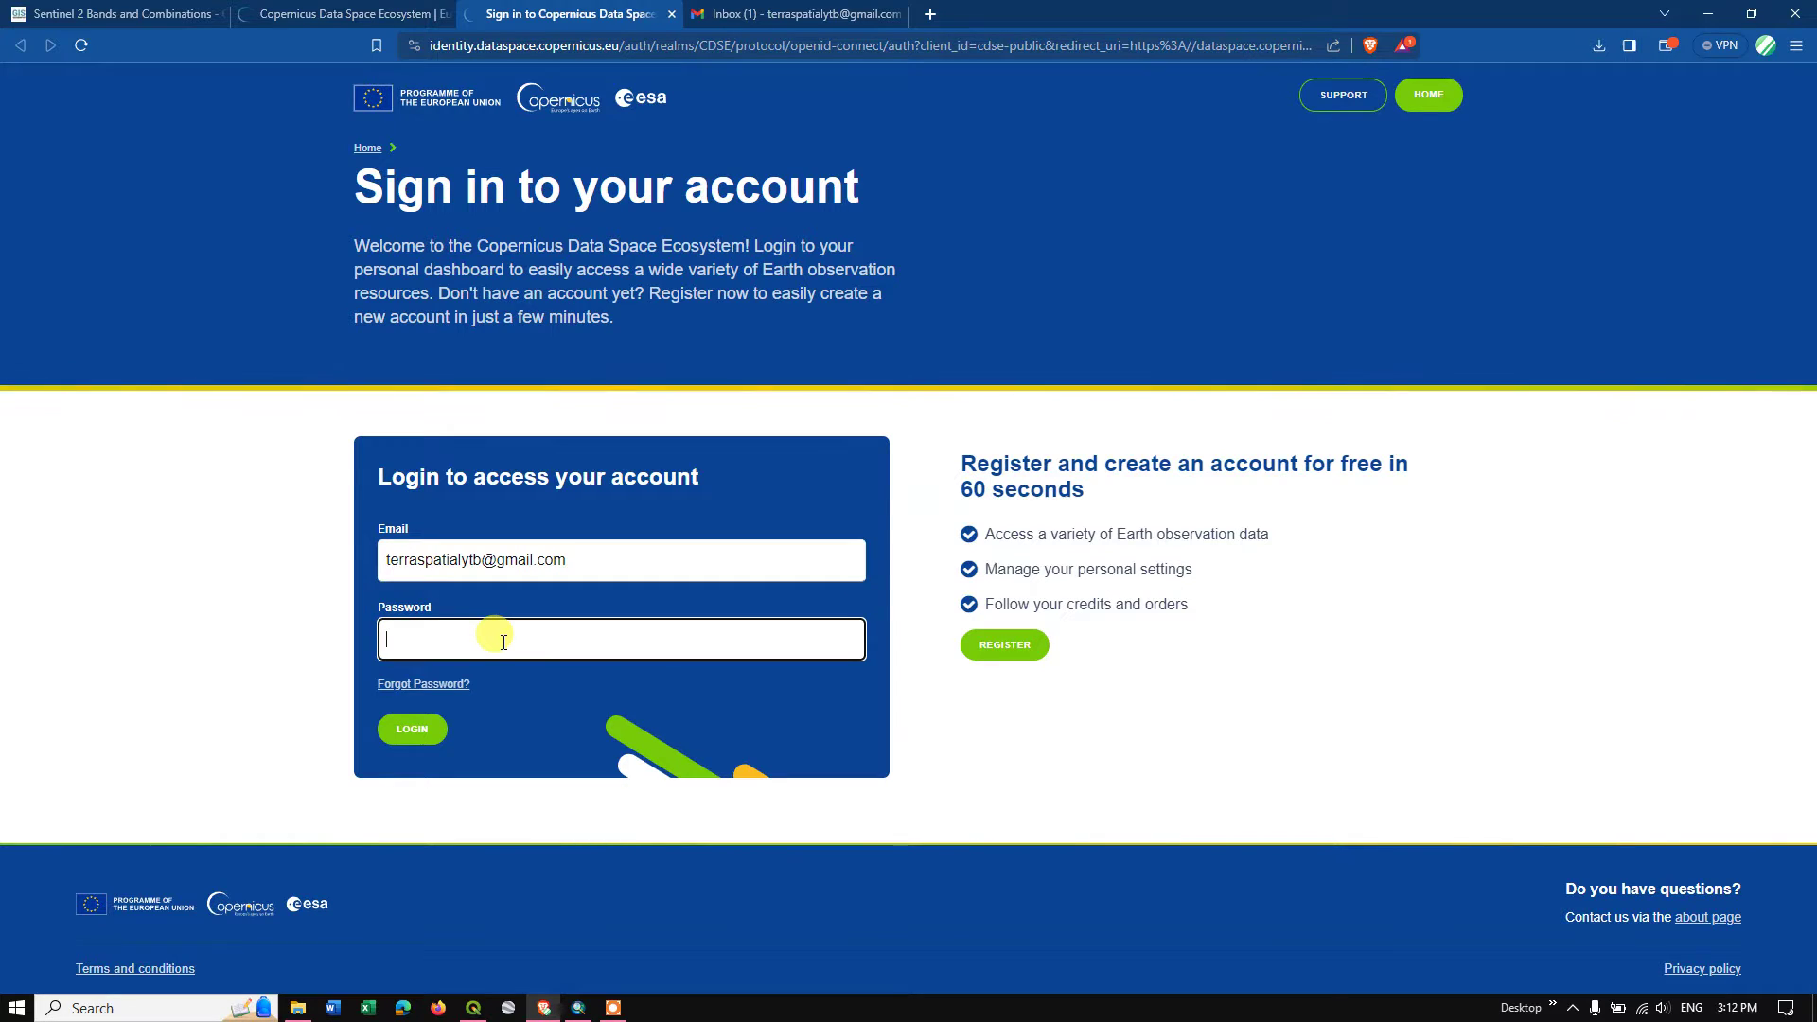
key("ctrl+v")
left_click(420, 738)
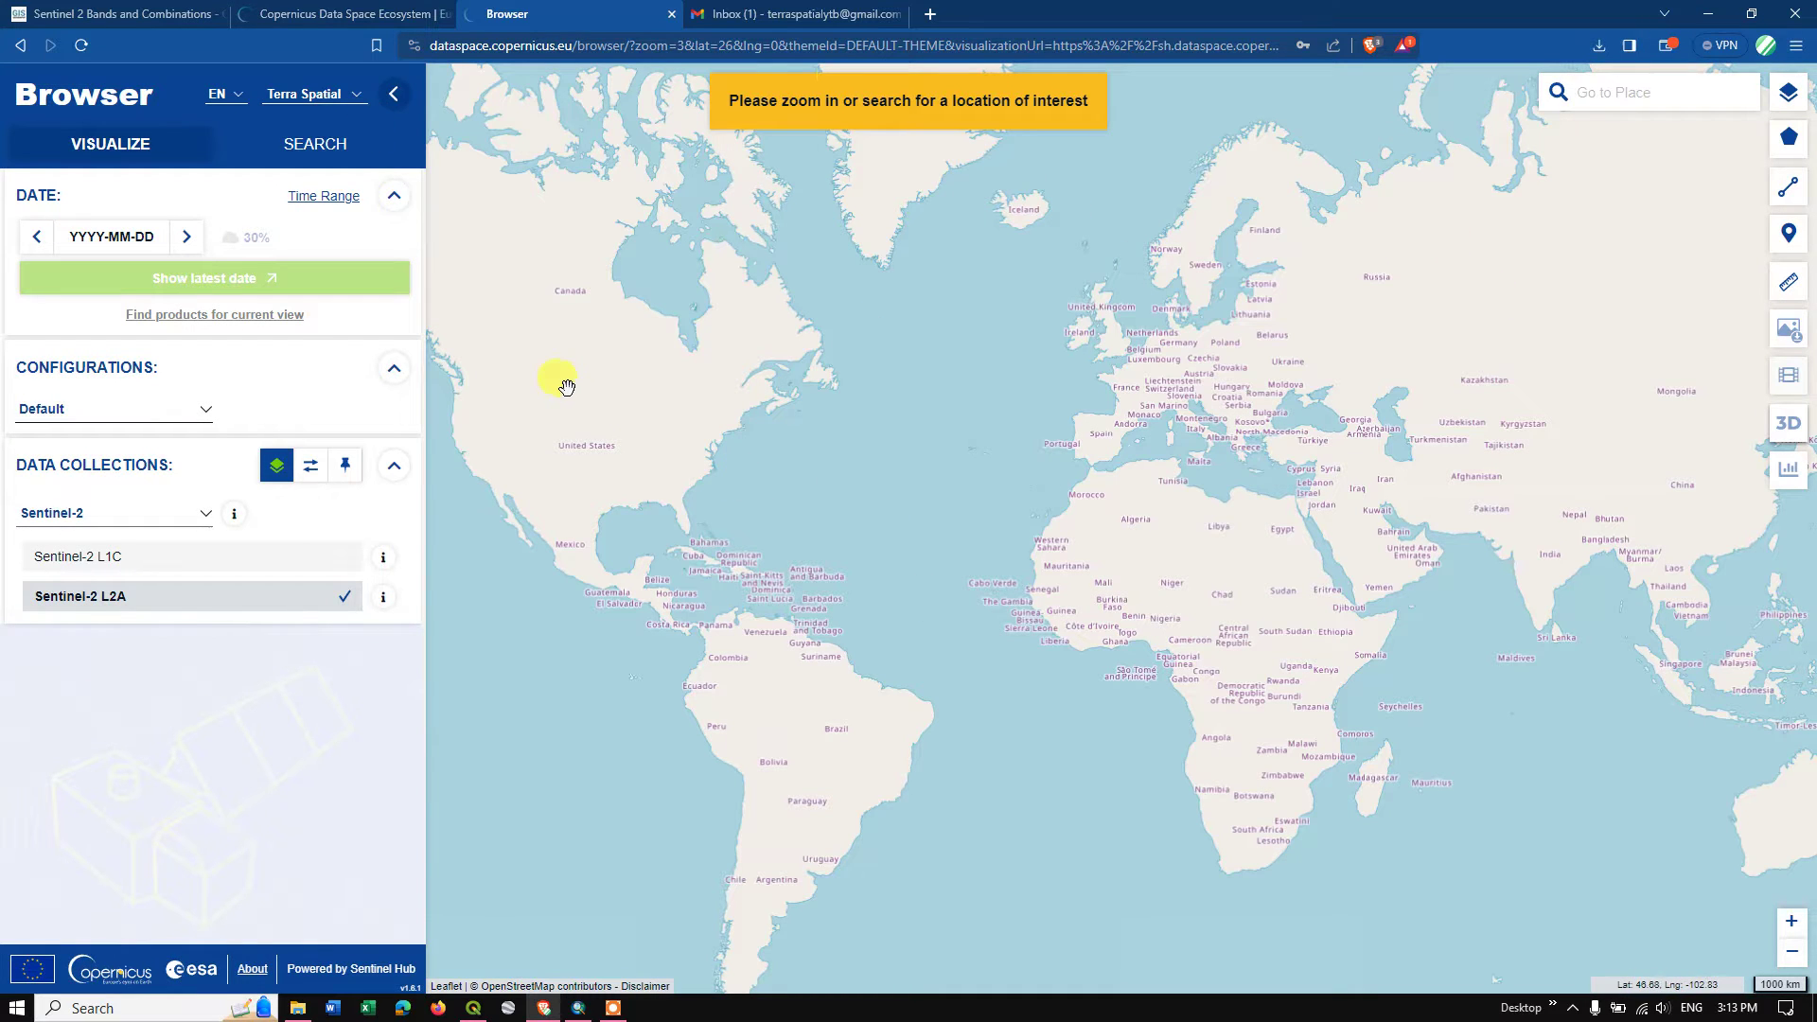
Switch to product search and centre the map on Chennai District, India
left_click(338, 156)
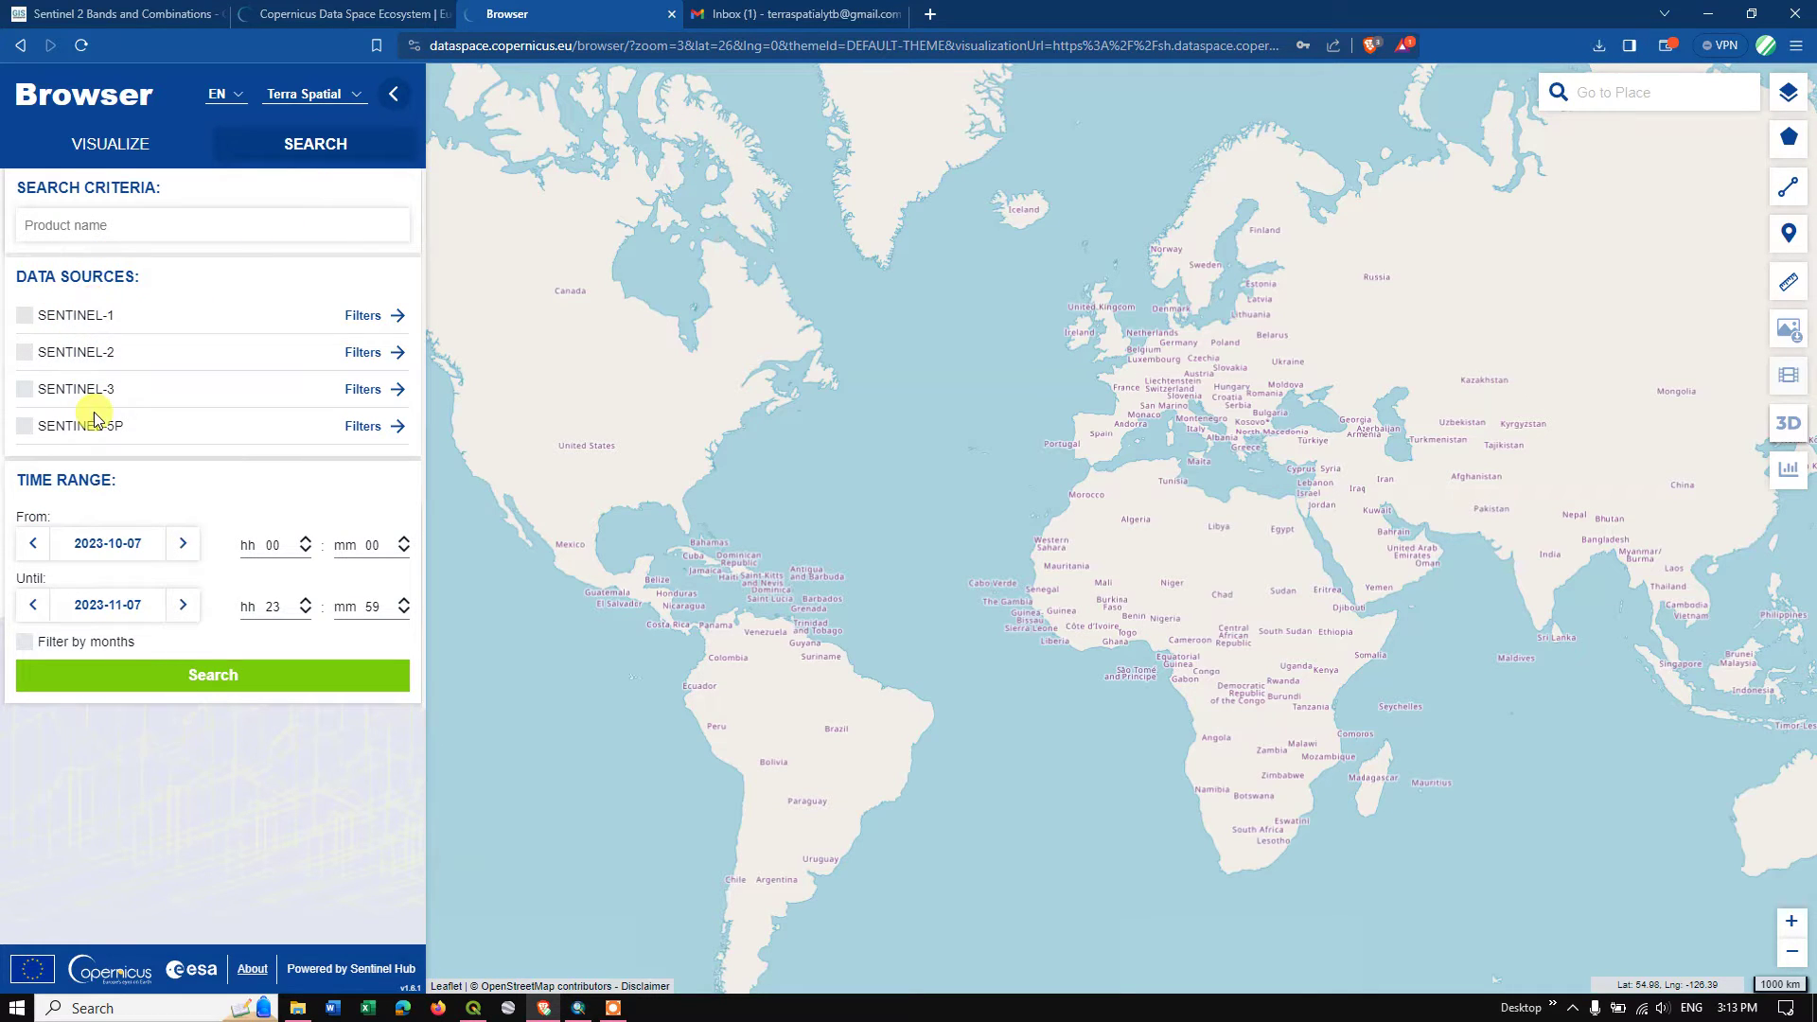
left_click(1643, 90)
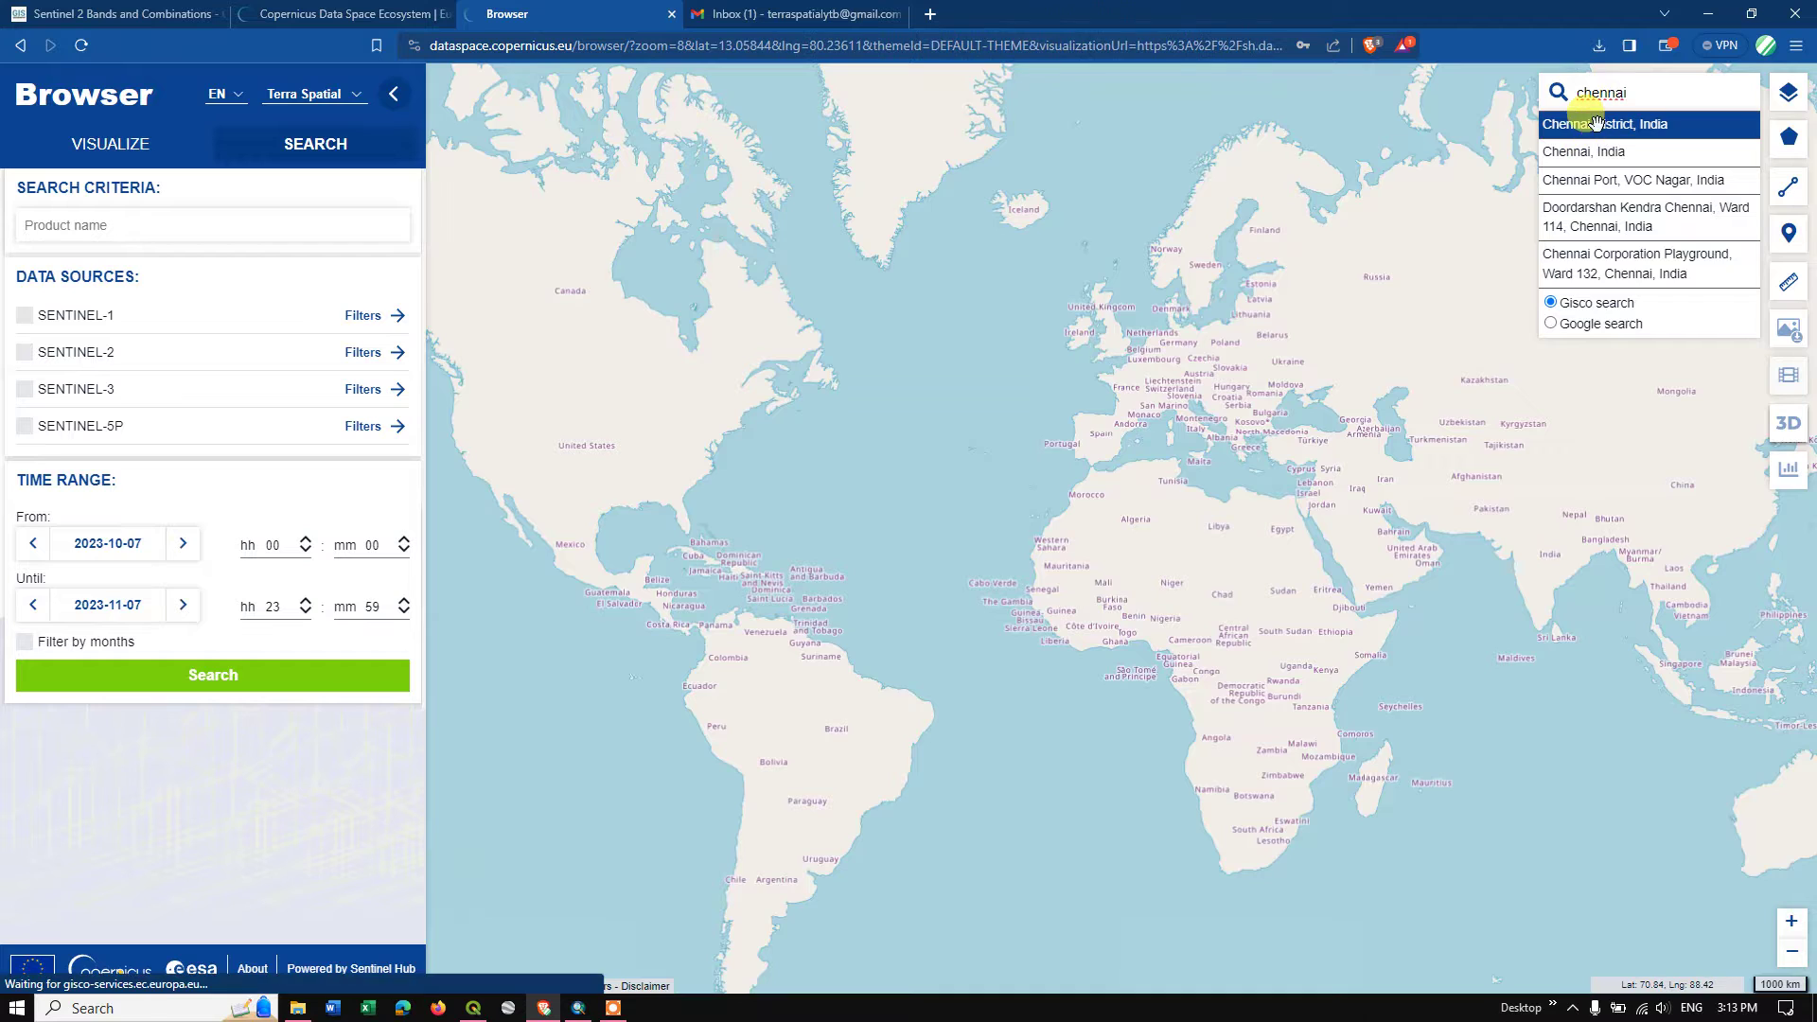
left_click(1600, 129)
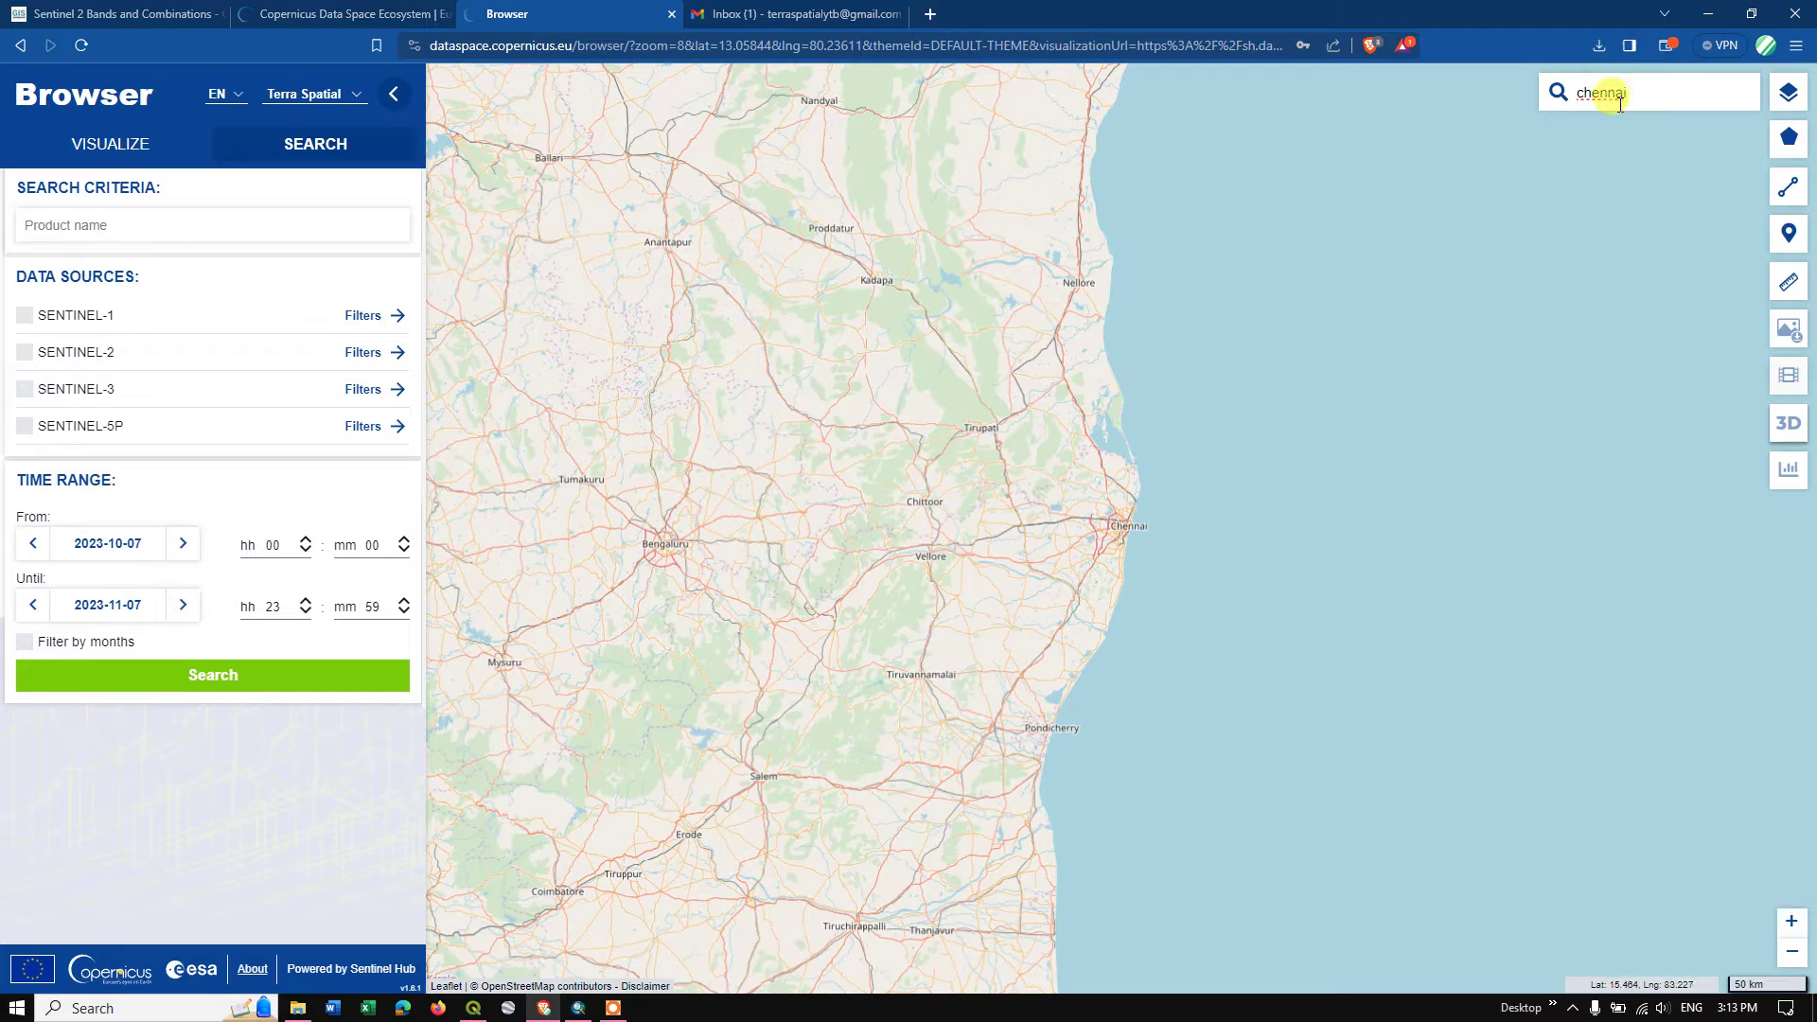
Draw a rectangular area of interest of about 15,009 km² around Chennai
mouse_move(1787, 140)
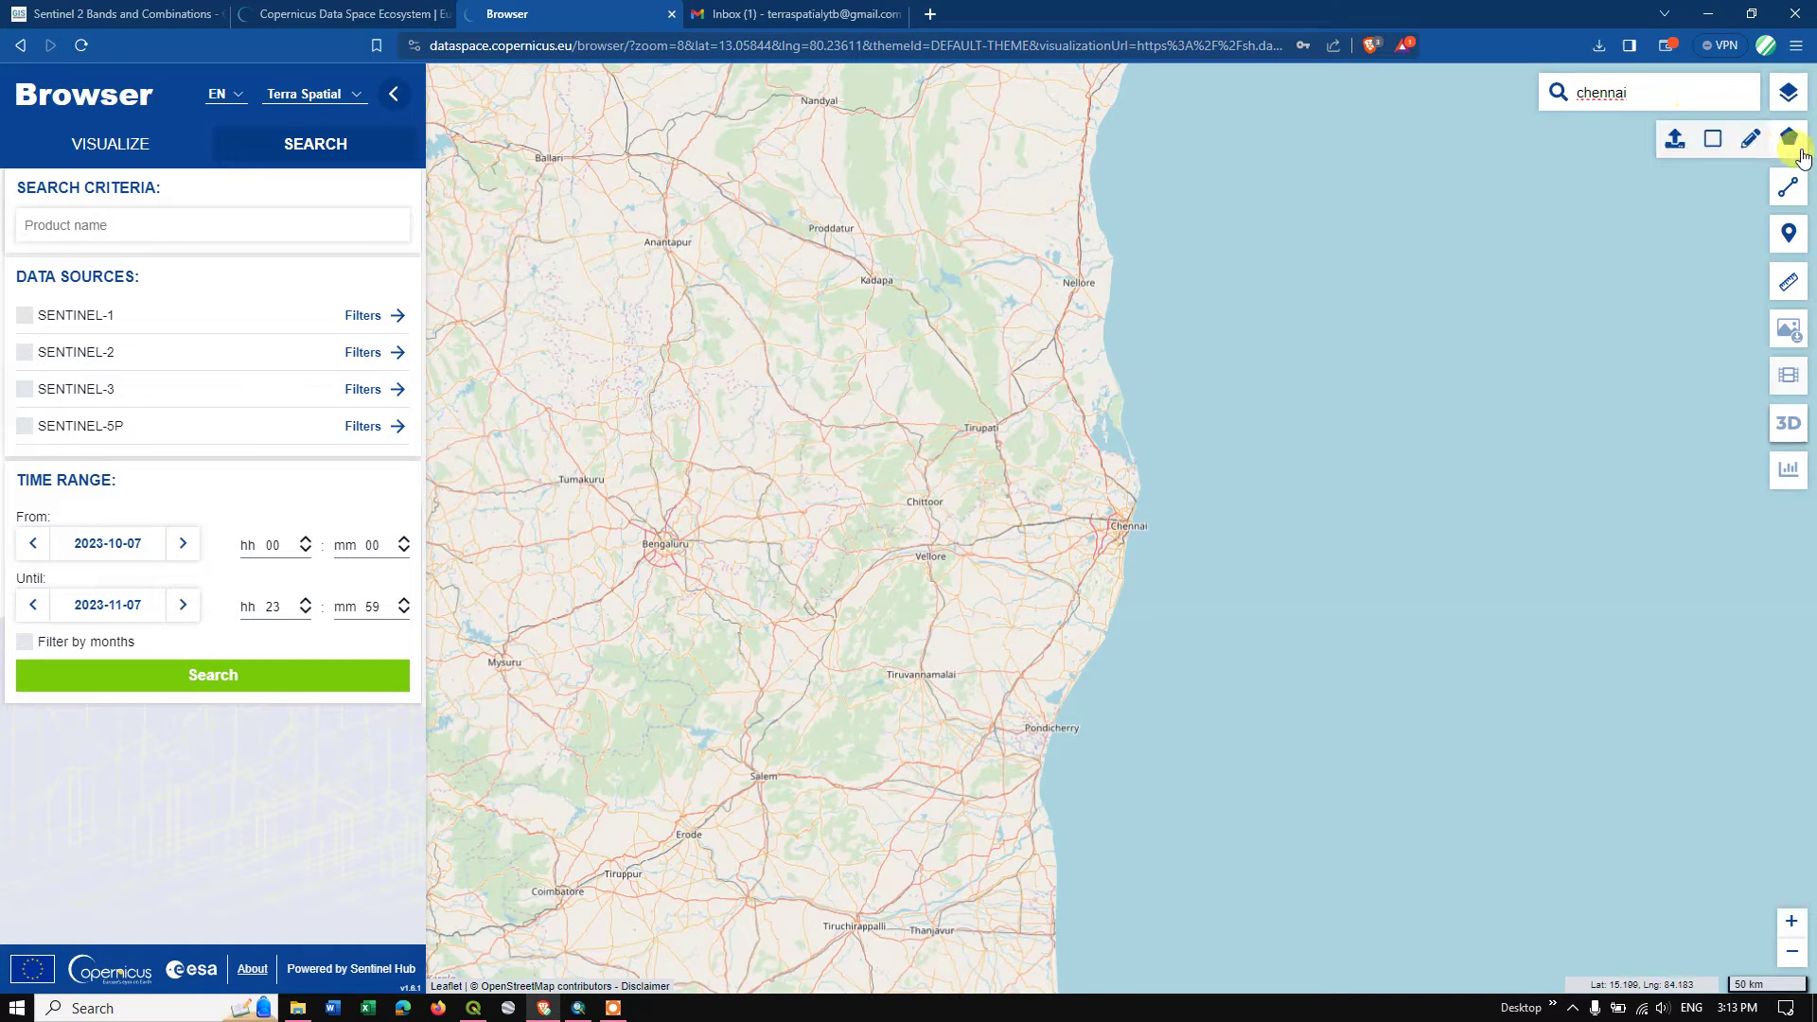
left_click(1794, 149)
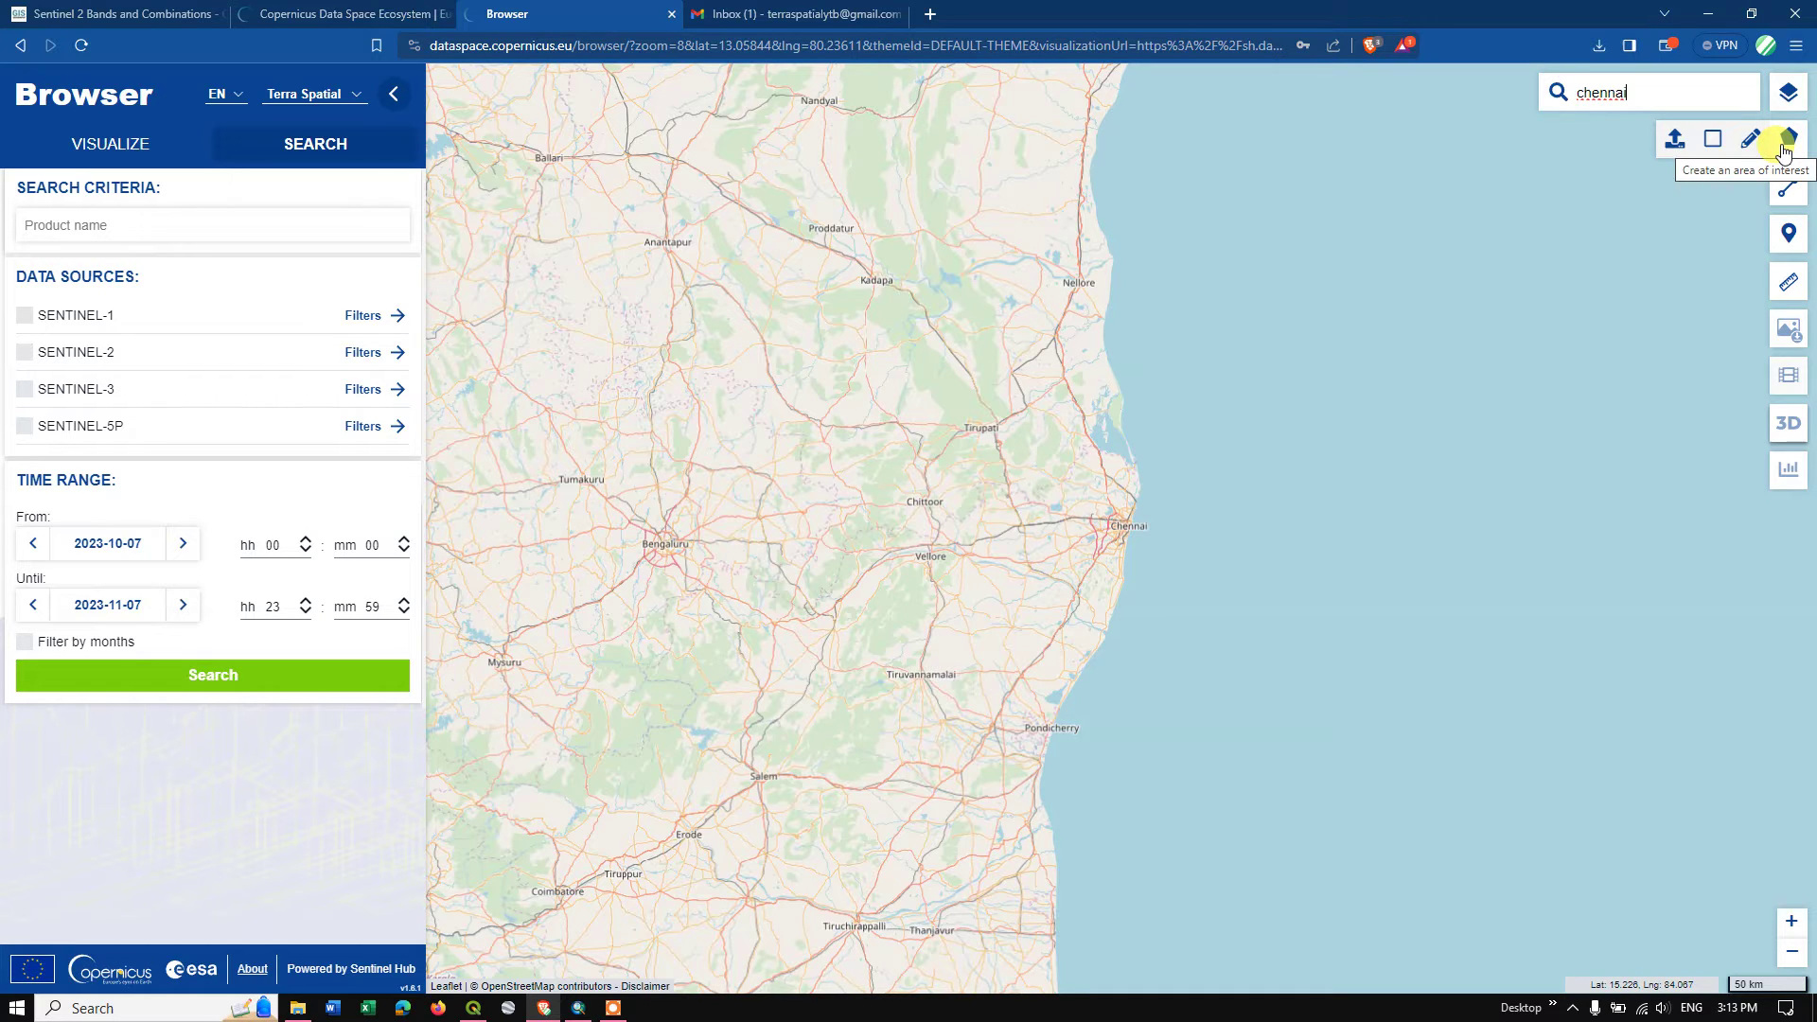
left_click(1713, 140)
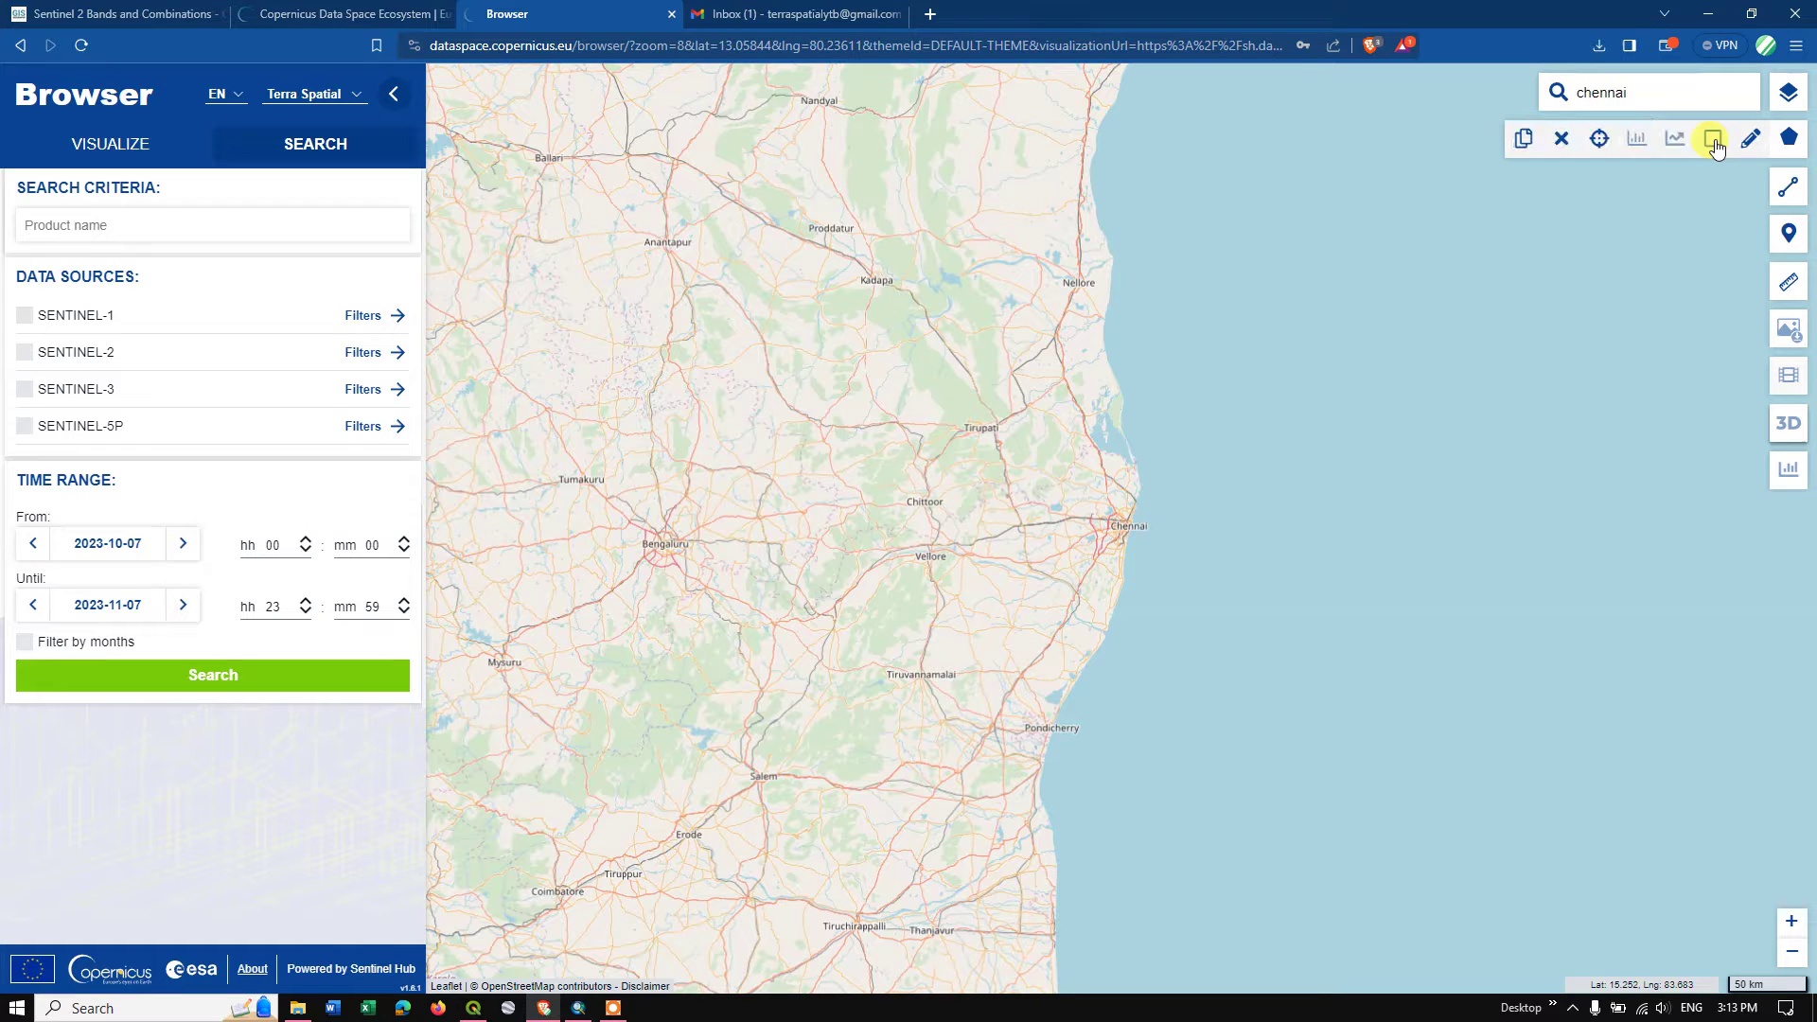
left_click(1030, 389)
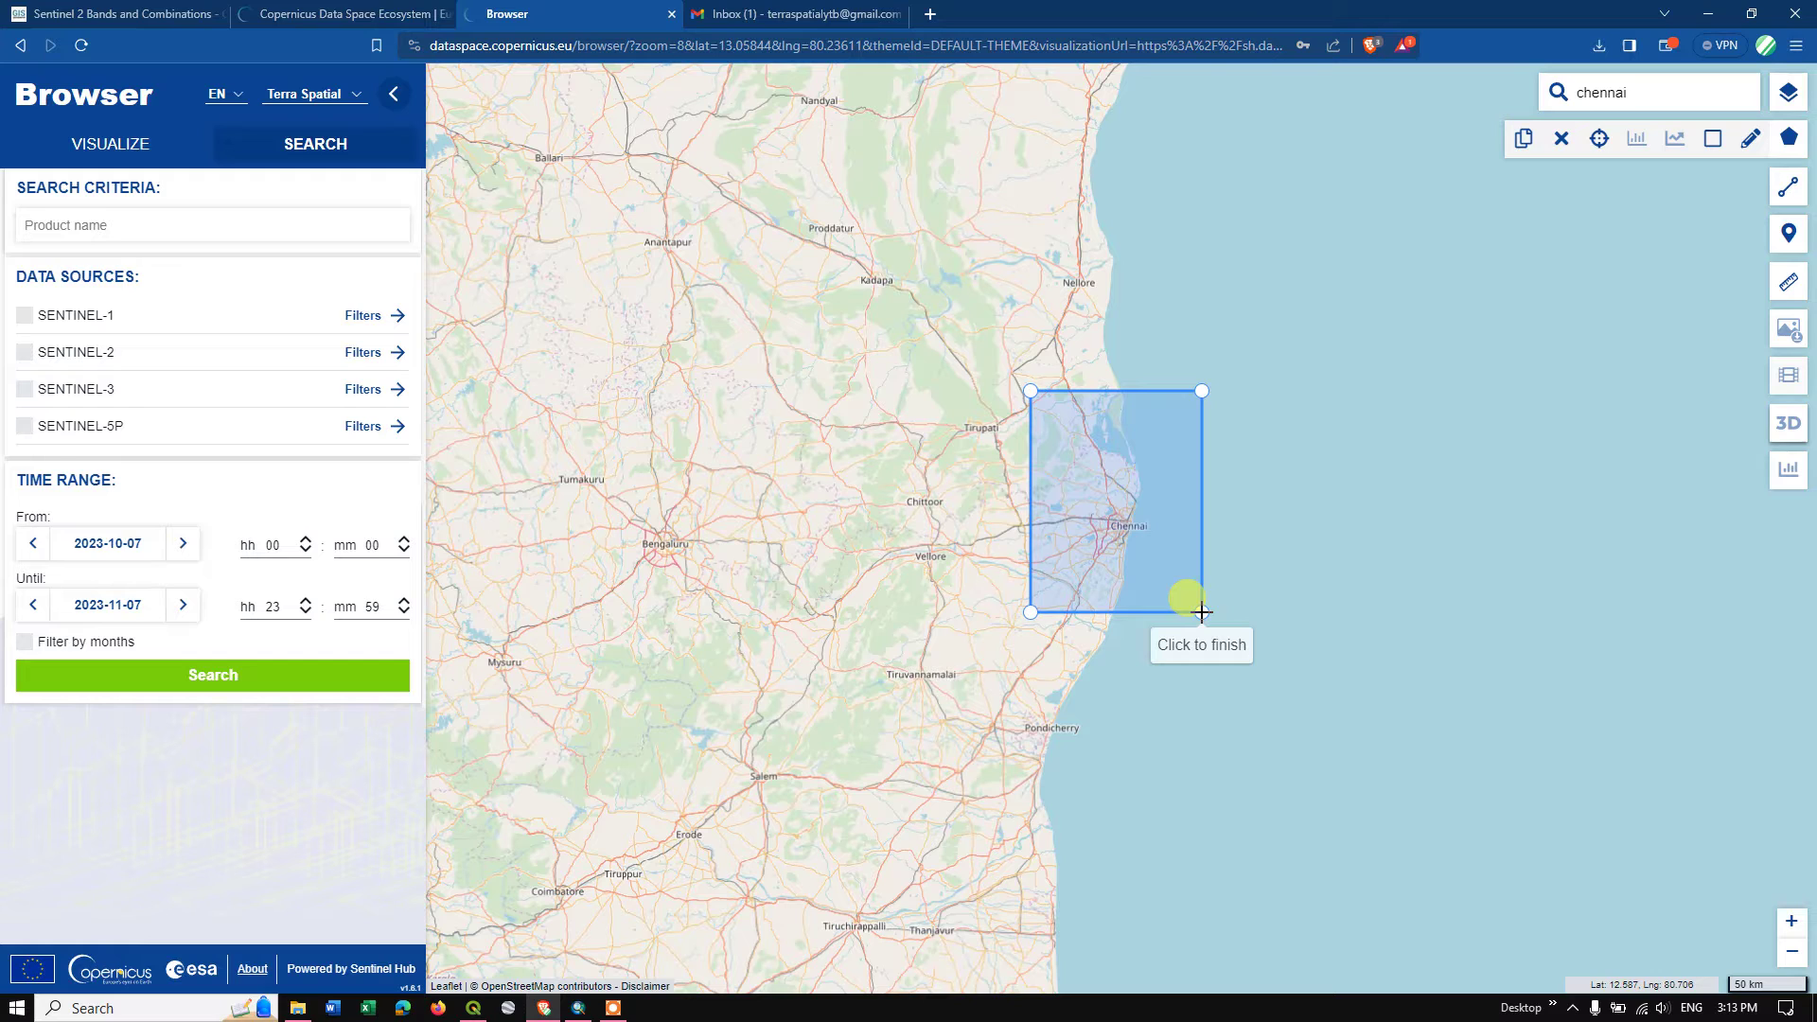
left_click(1202, 612)
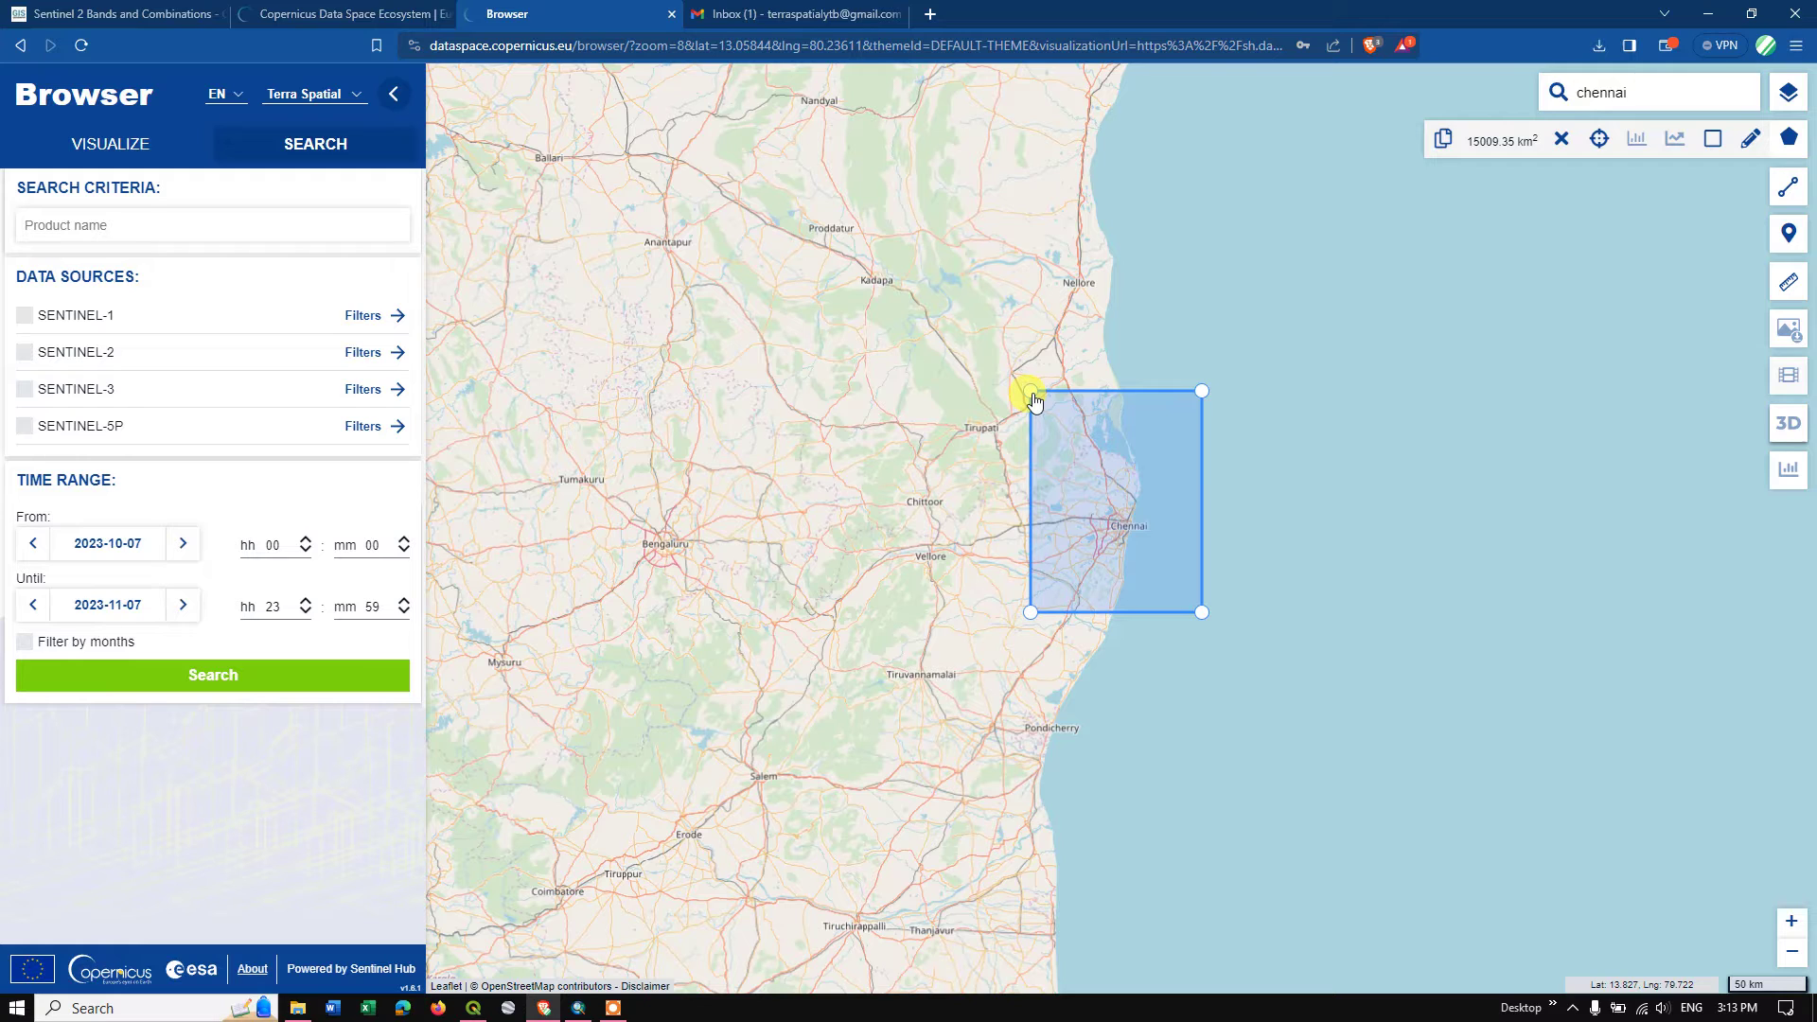
Shrink the area of interest to about 2,824 km² by adjusting its corners more tightly around Chennai
left_click_drag(1039, 399, 1072, 463)
left_click_drag(1071, 615, 1145, 591)
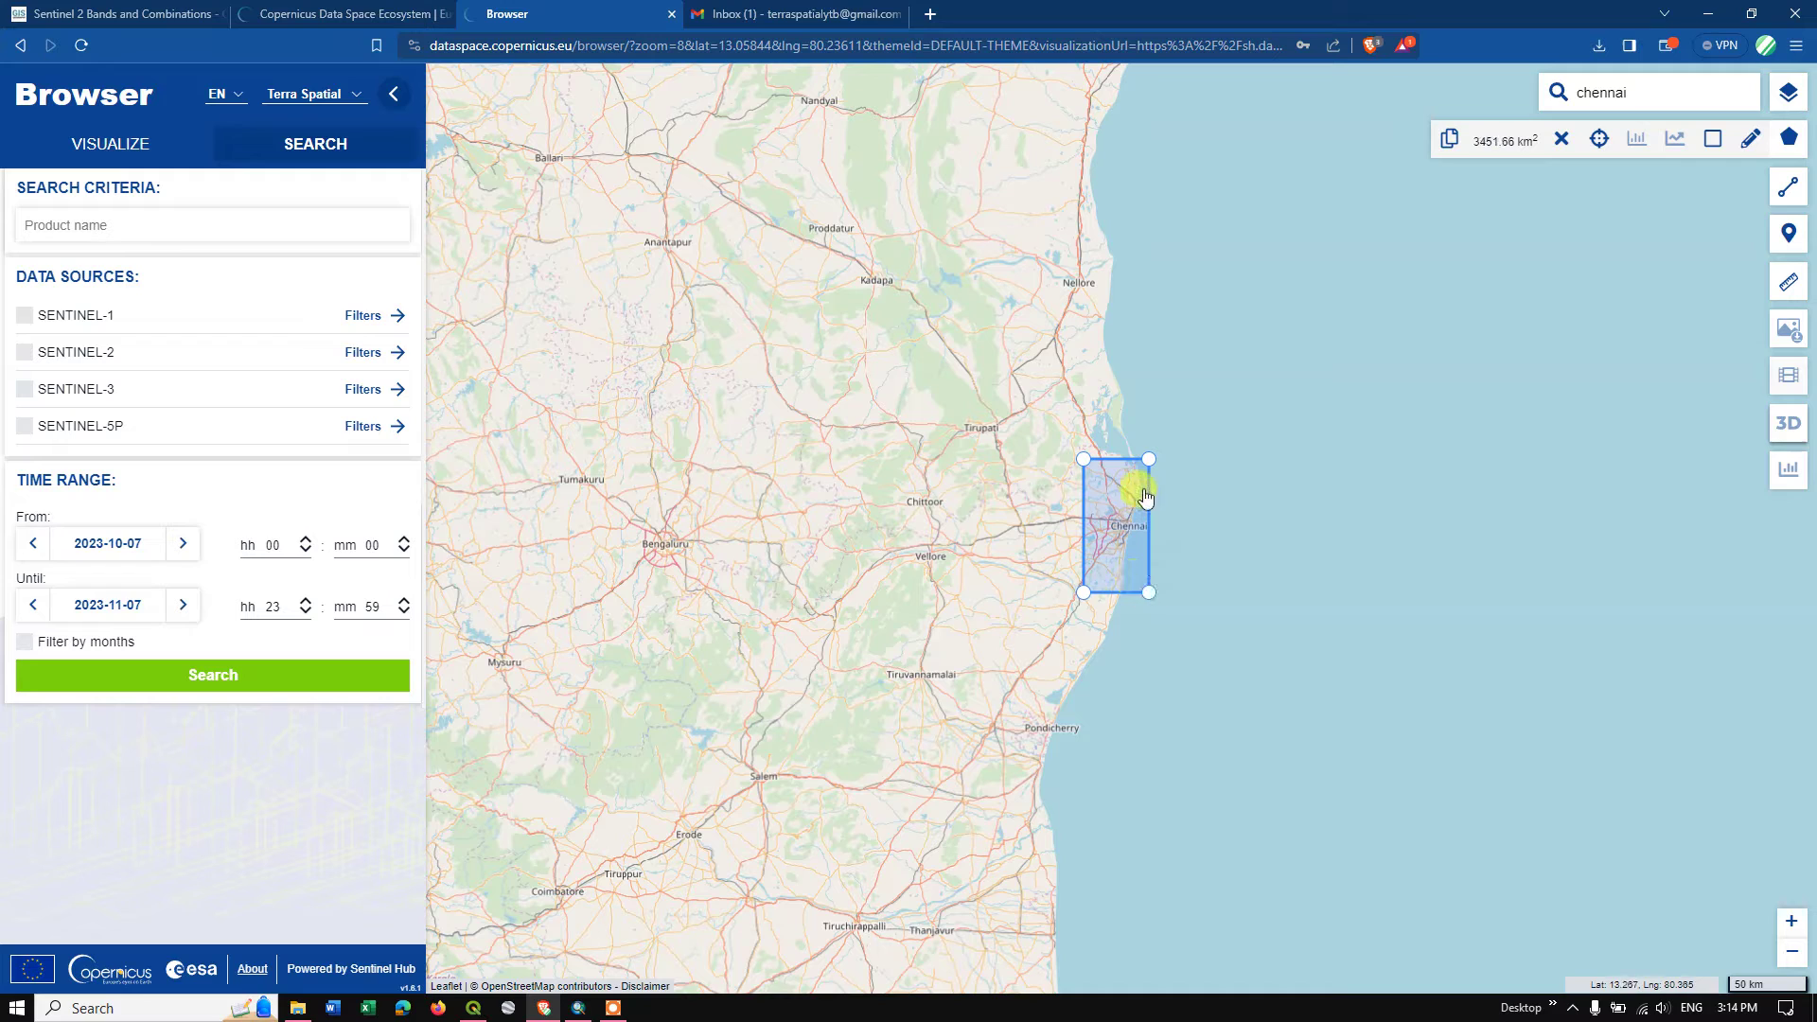
left_click_drag(1148, 460, 1149, 483)
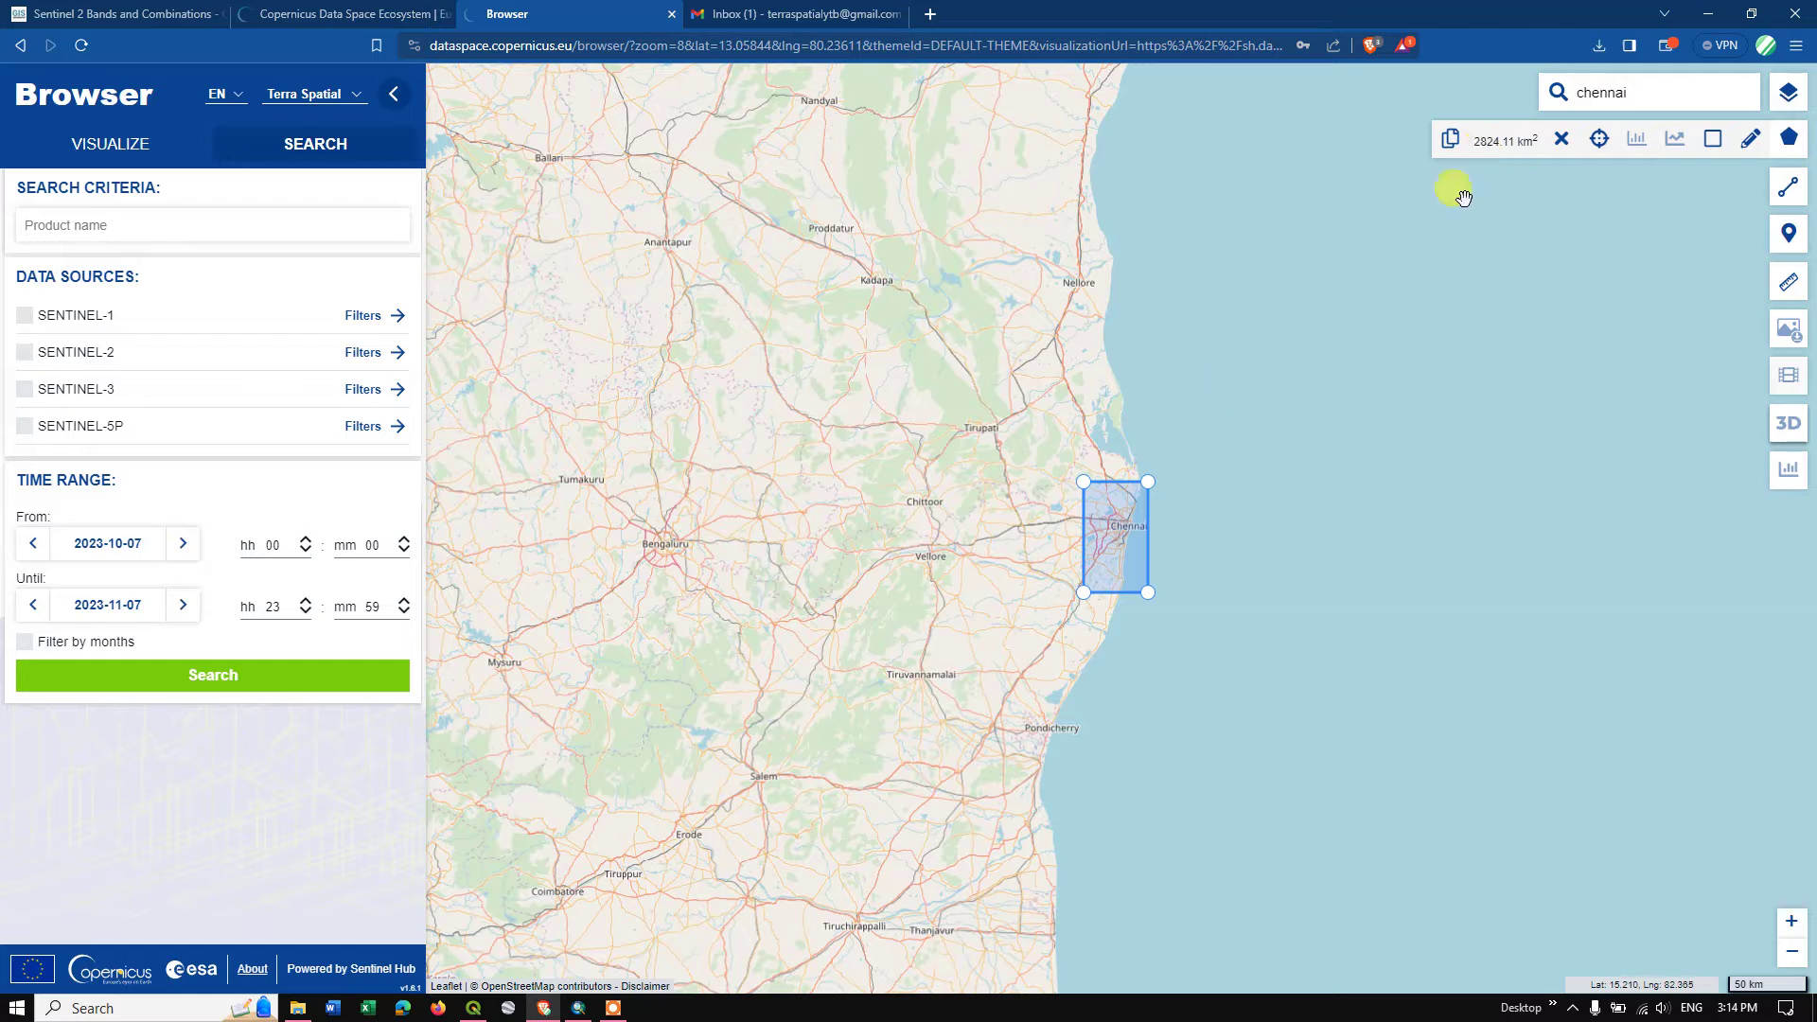
scroll(1171, 522, "up", 1)
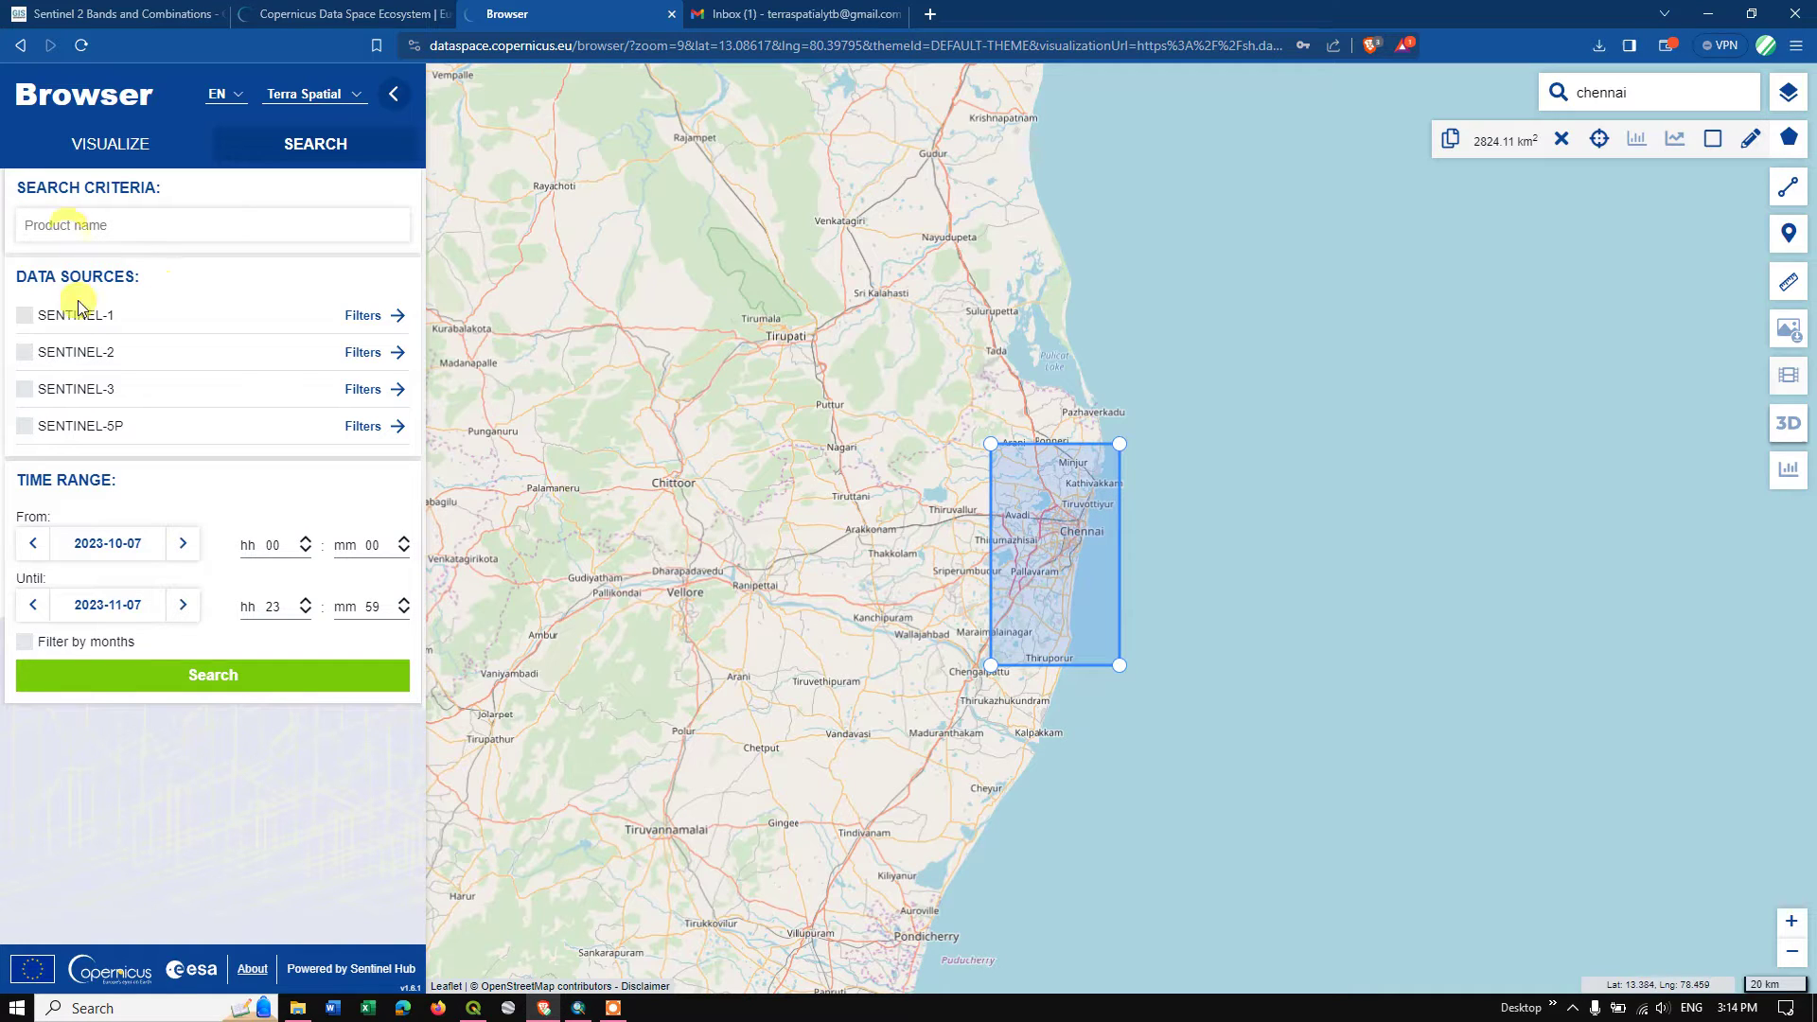
Search for Sentinel-2 MSI products with cloud cover limited to 5% and a time range from 2023-03-01 until 2023-11-04
left_click(25, 355)
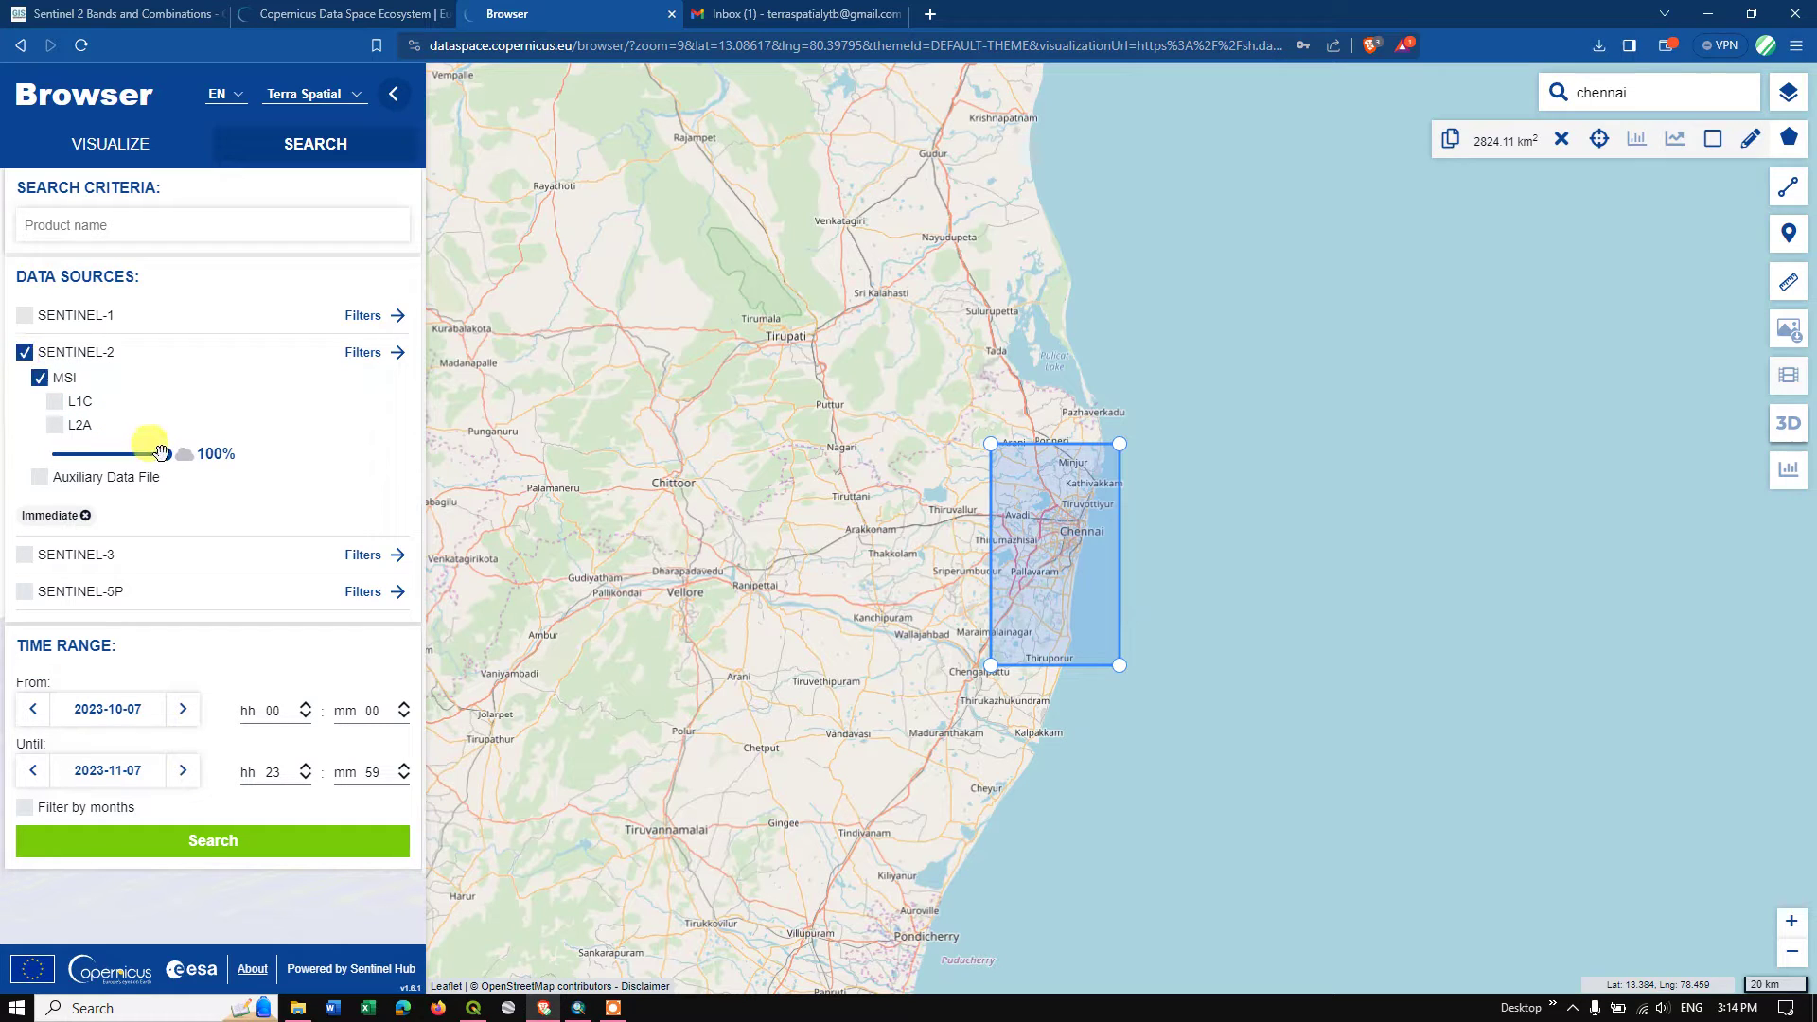
left_click_drag(164, 455, 63, 470)
left_click(95, 716)
left_click(189, 820)
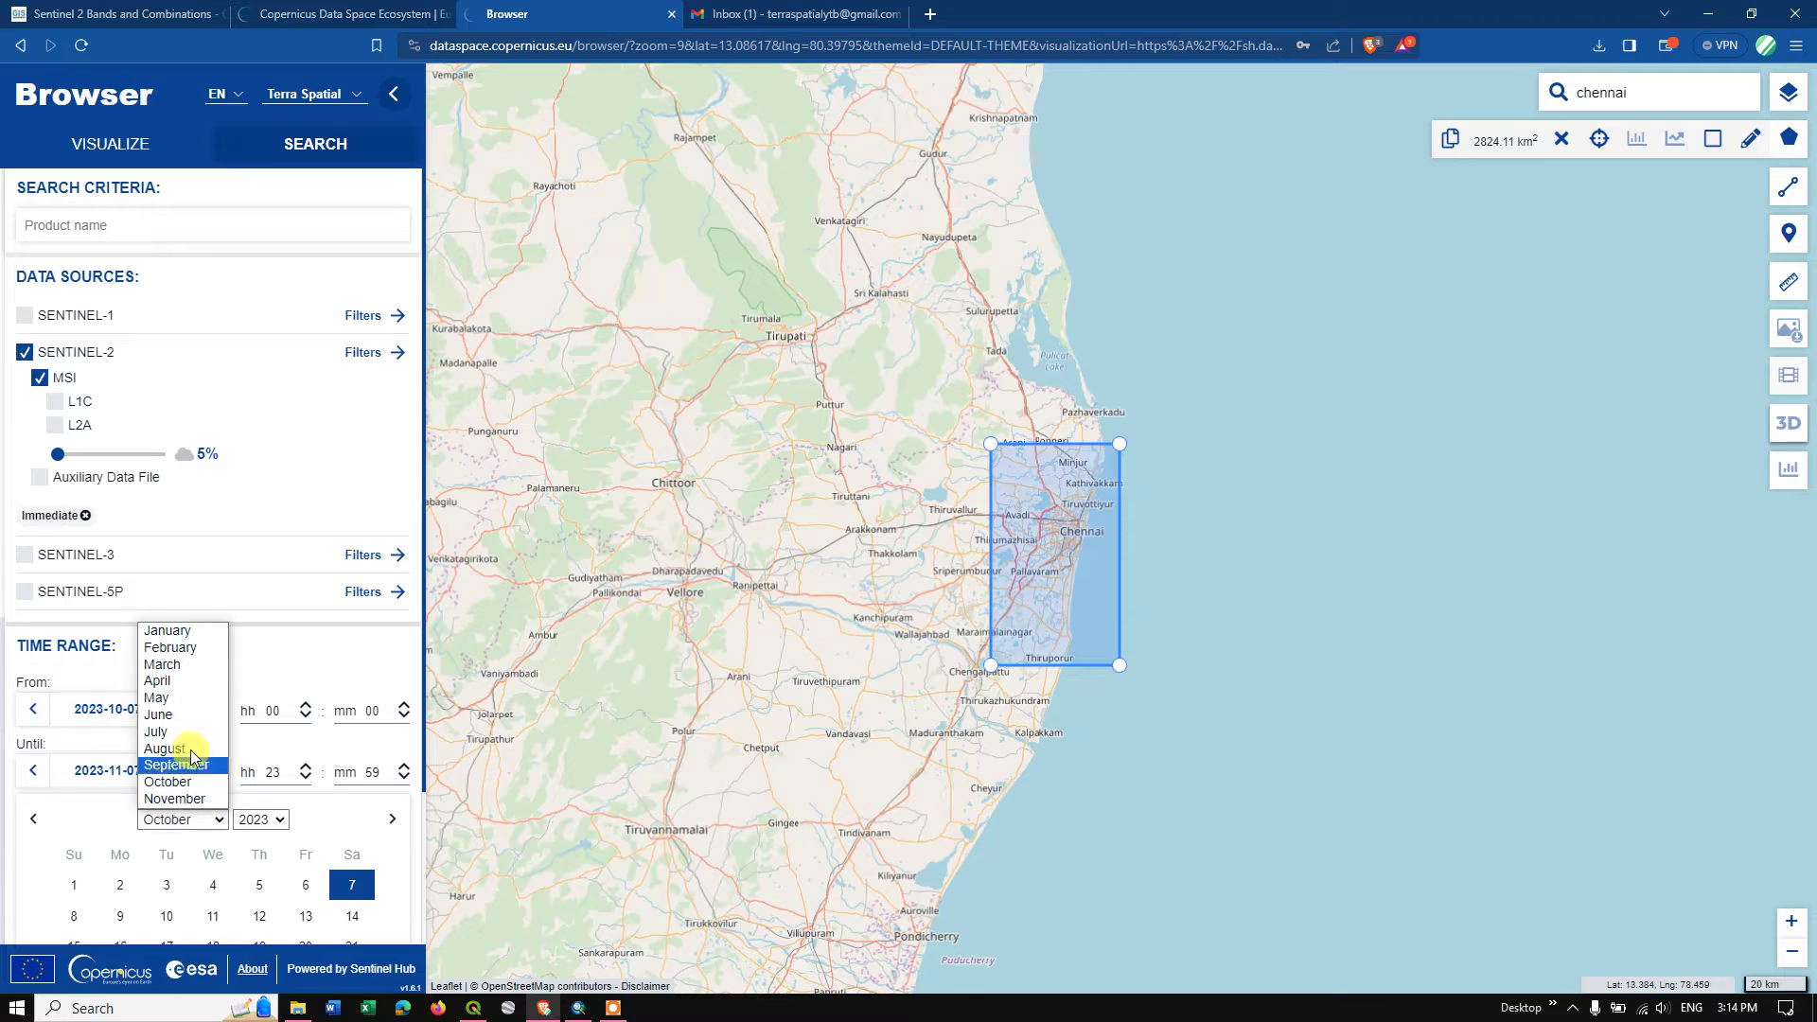
left_click(185, 664)
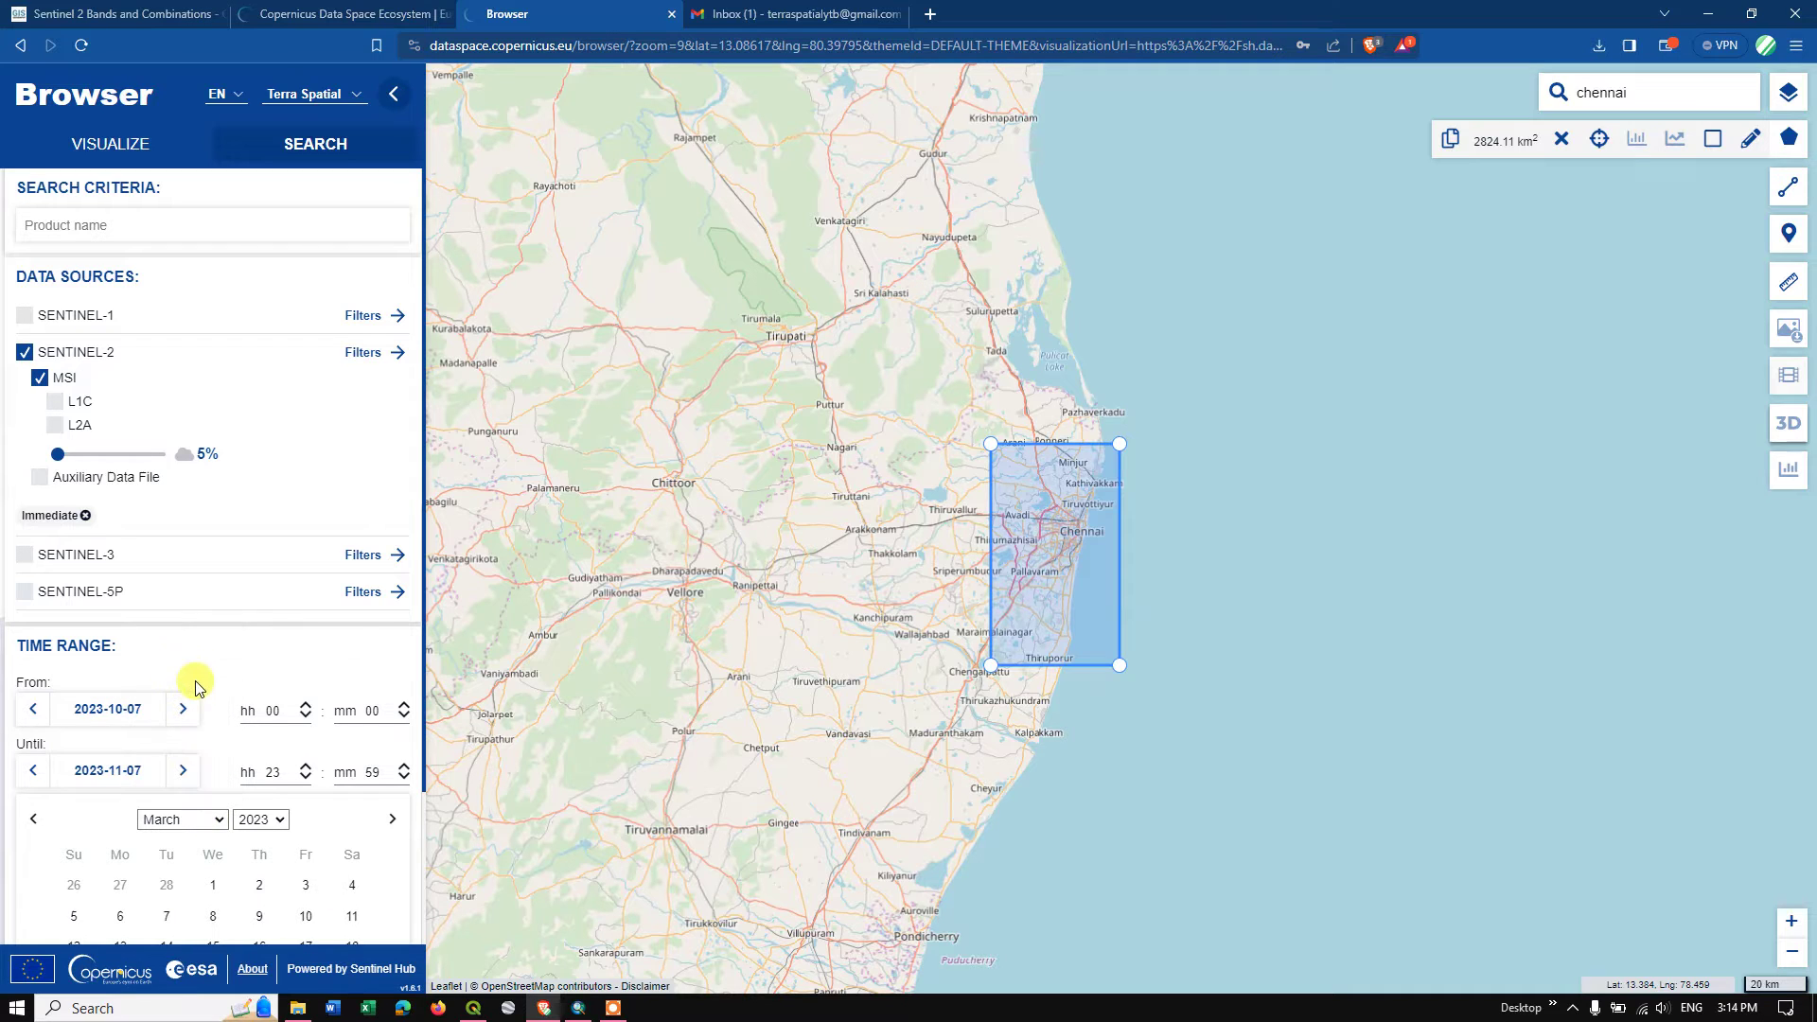
left_click(213, 882)
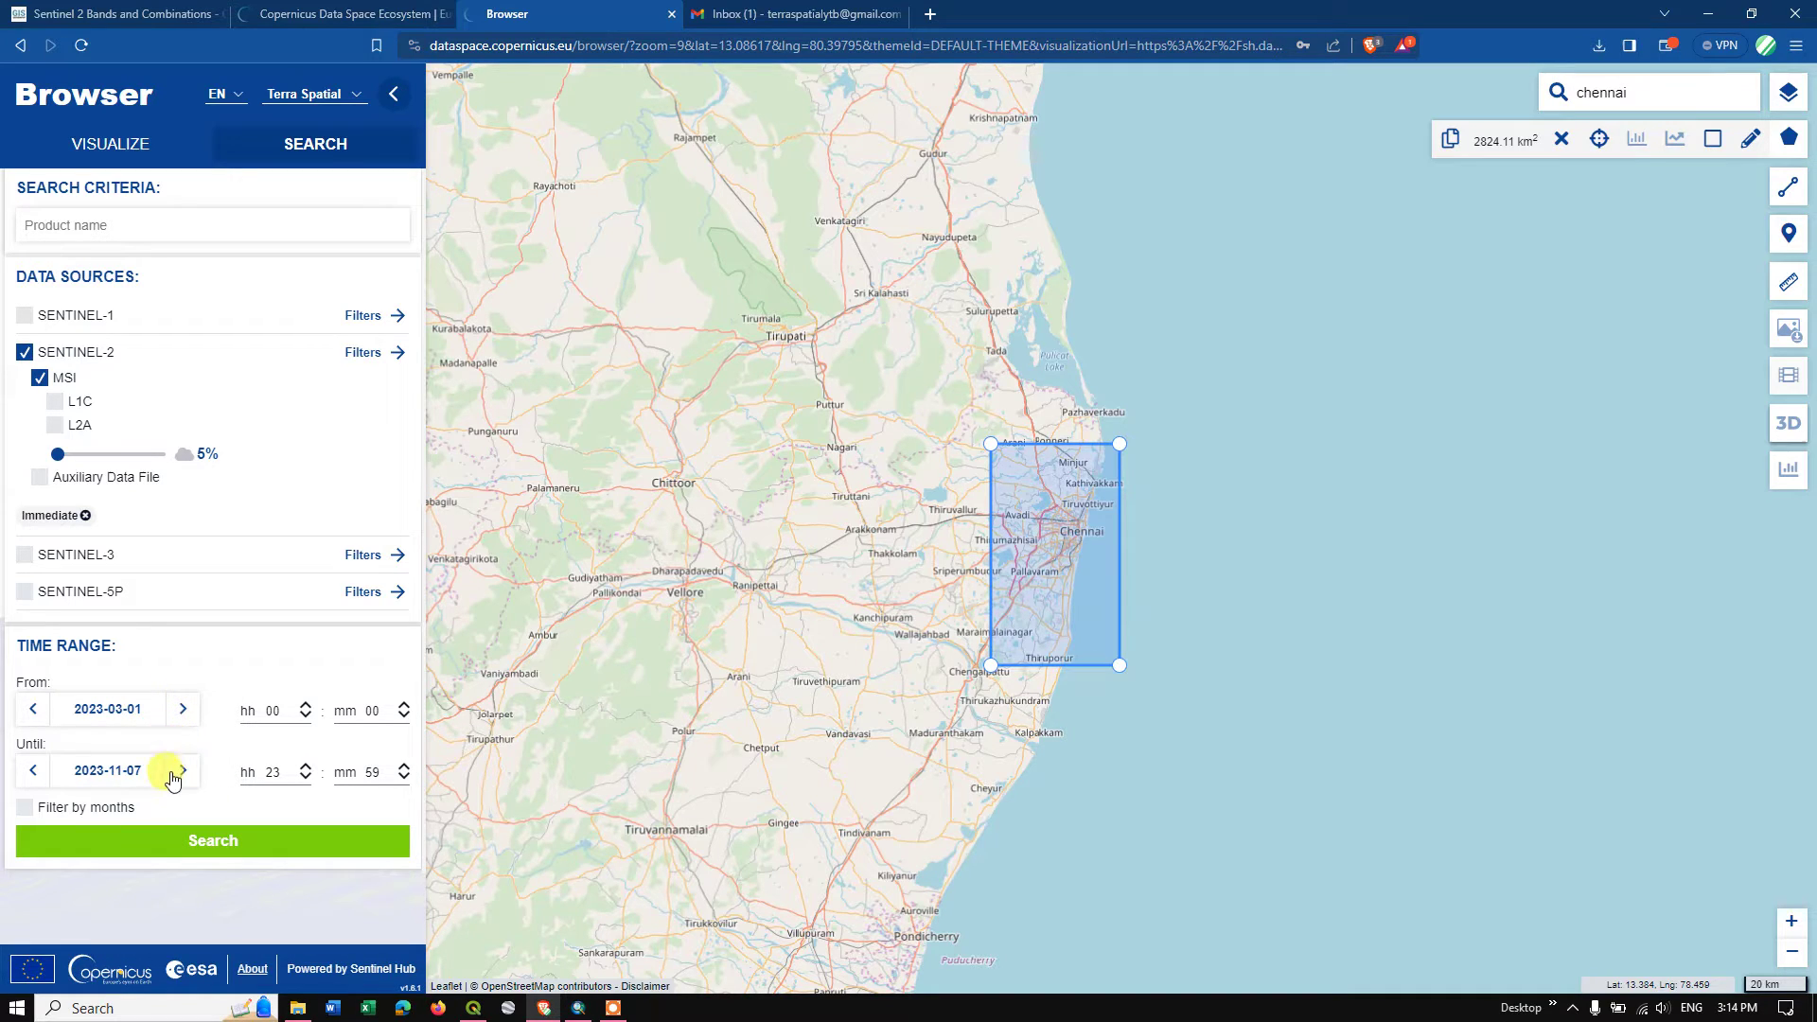
left_click(112, 770)
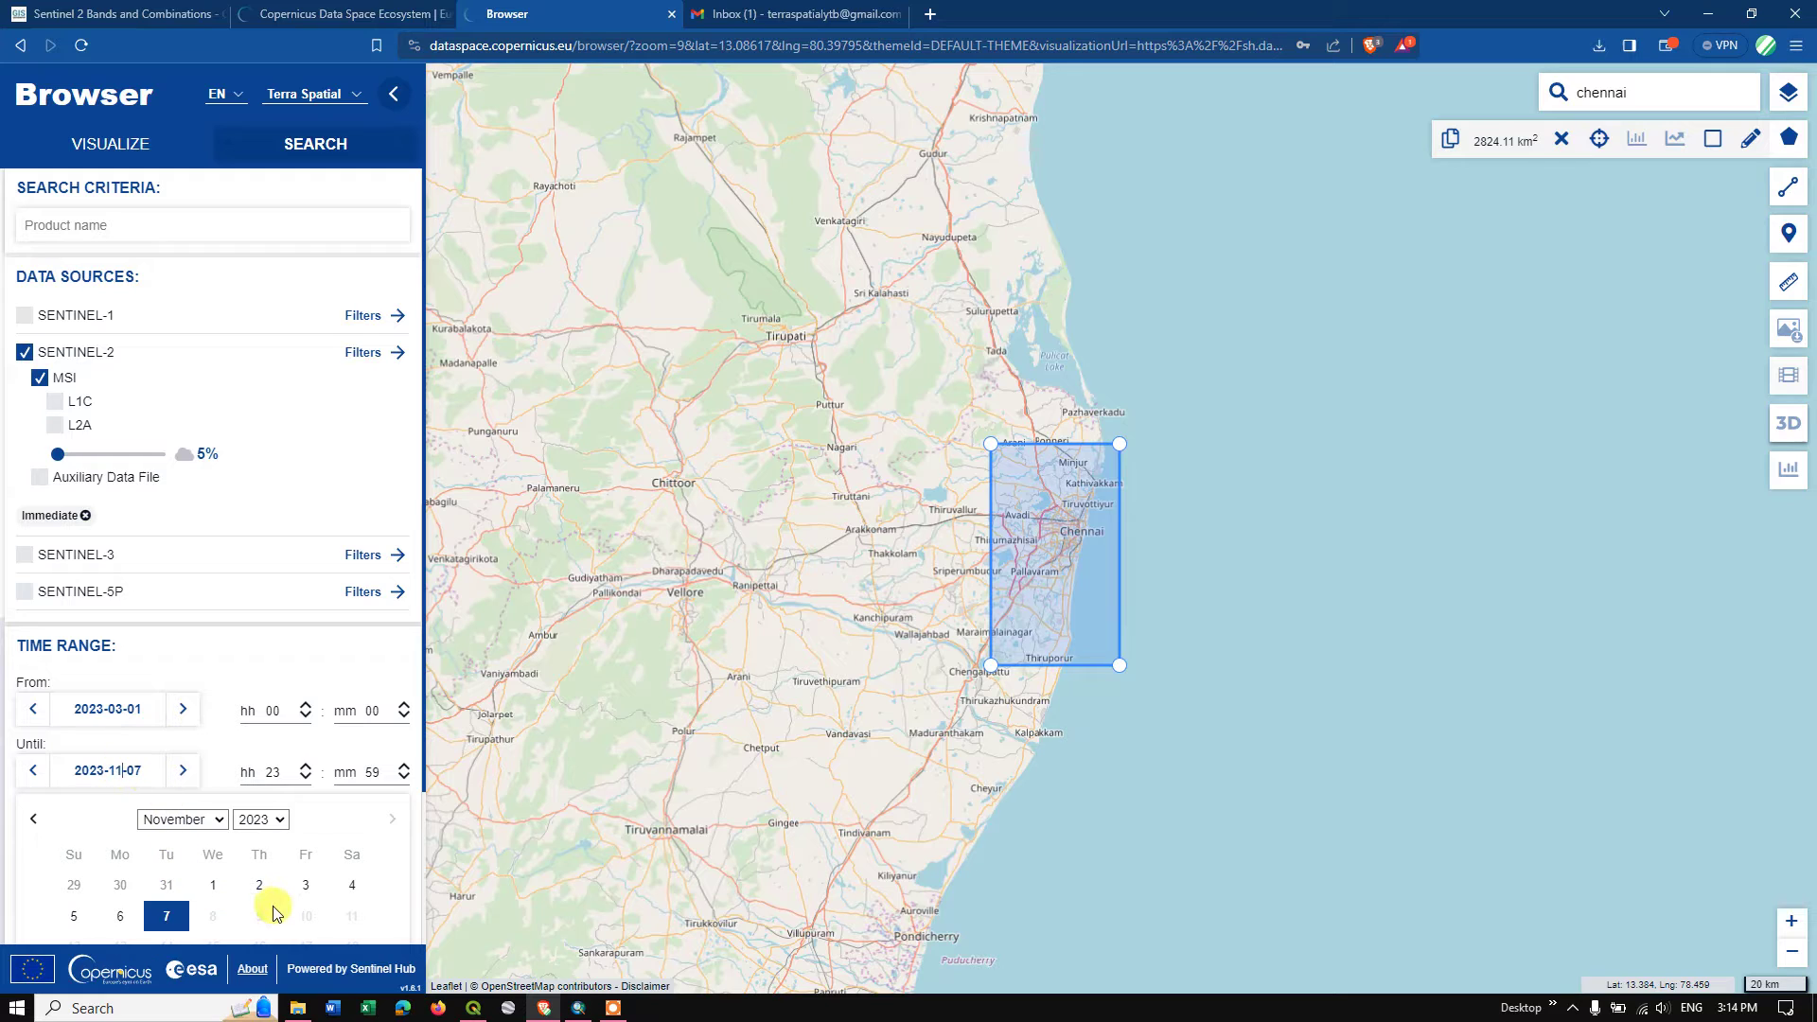
left_click(349, 884)
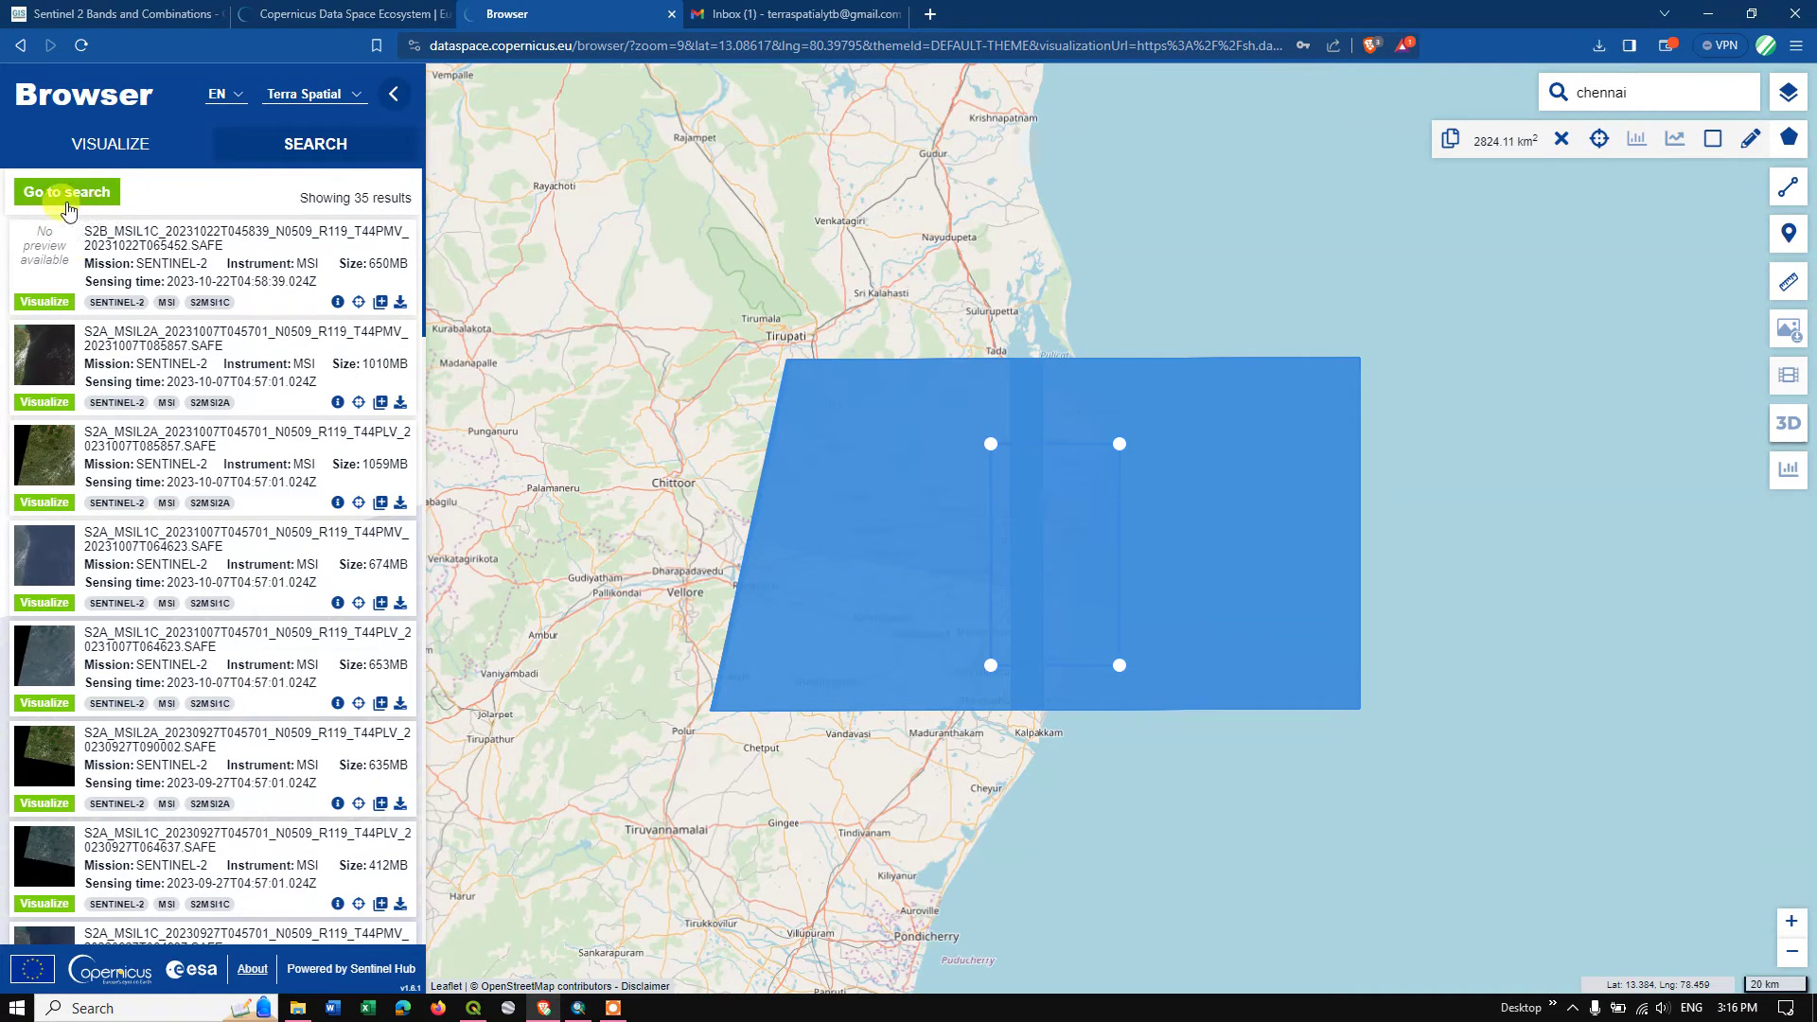
Examine the product details, including cloud cover, of the S2B MSIL2A scene of 2023-09-02 for tile T44PMV
scroll(236, 574, "down", 3)
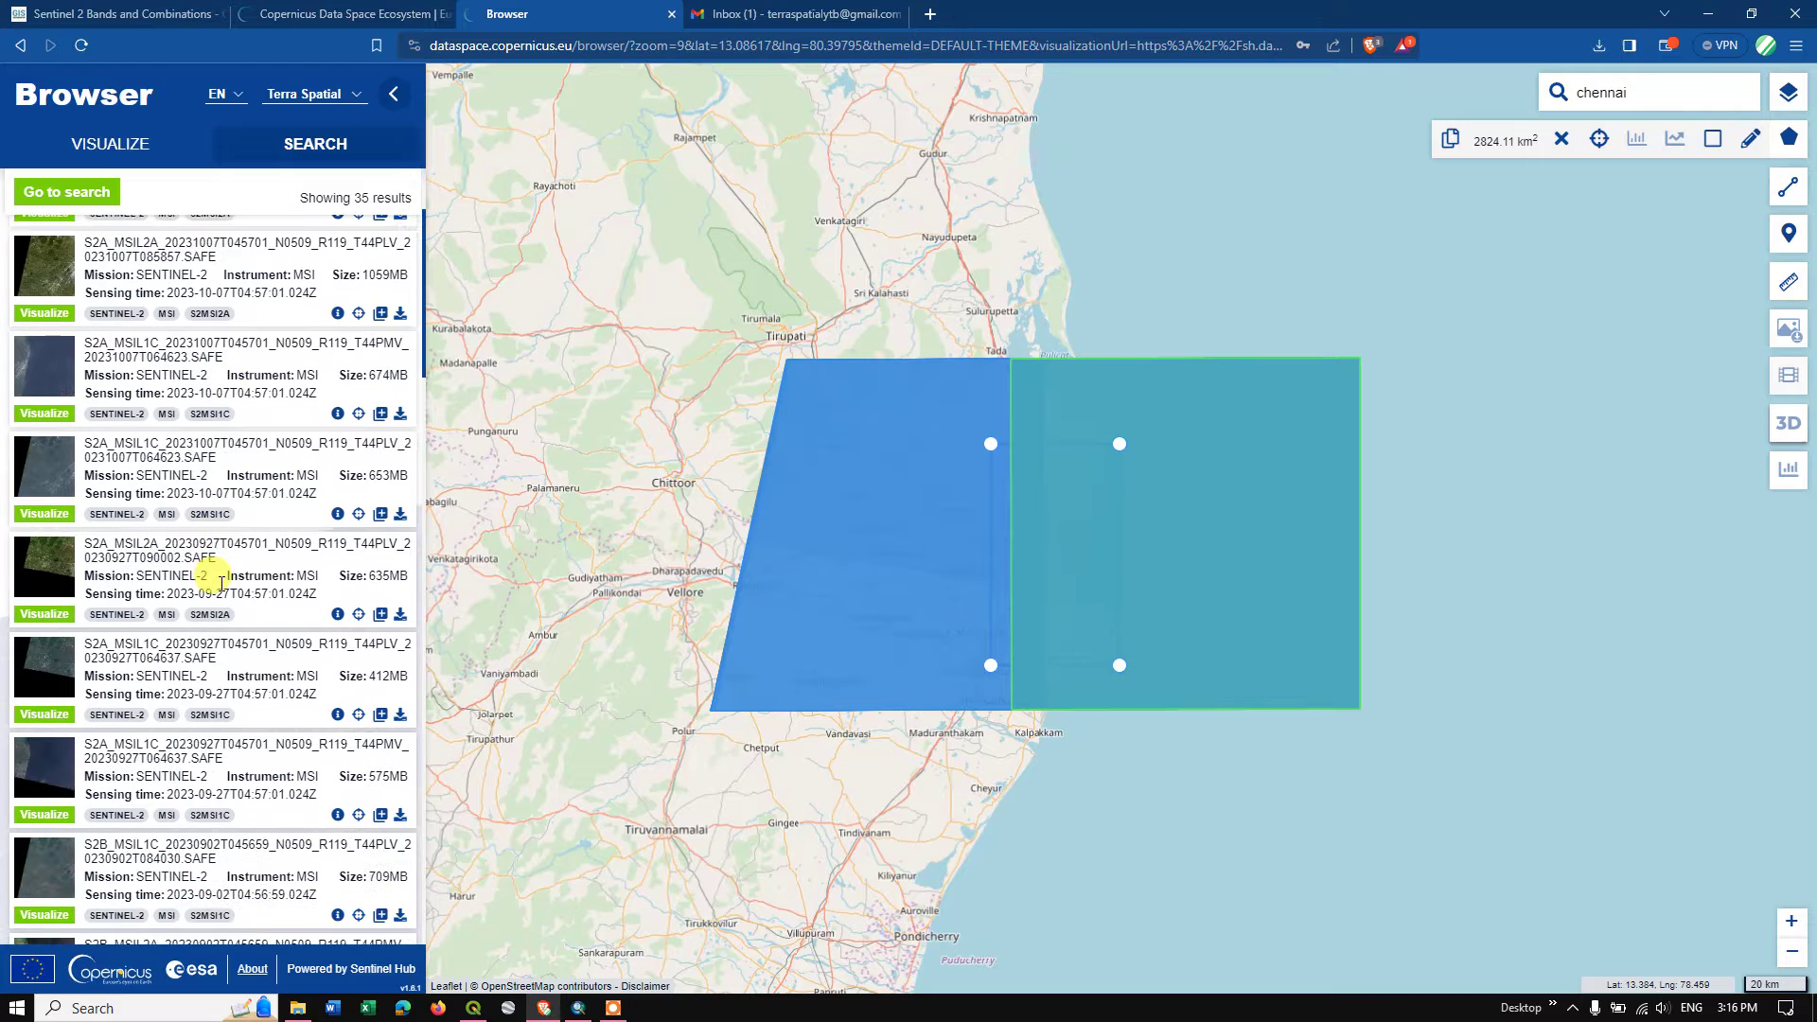
scroll(223, 590, "down", 1)
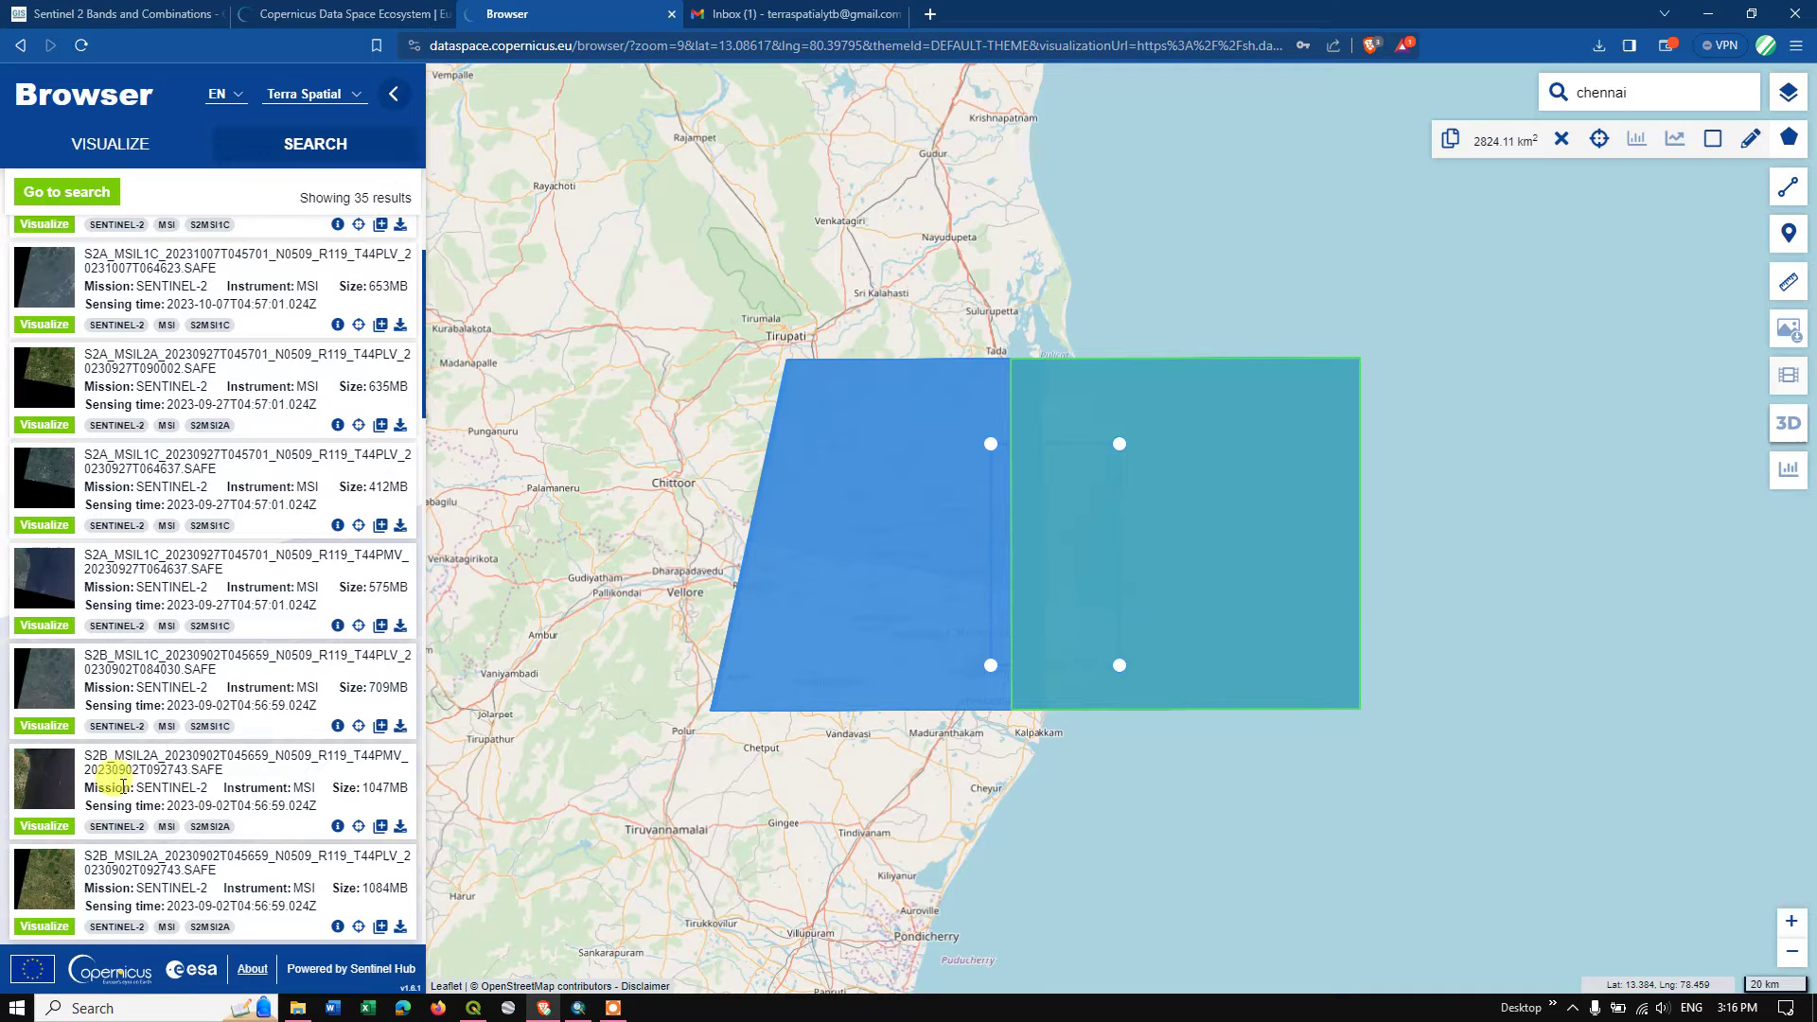
left_click(337, 827)
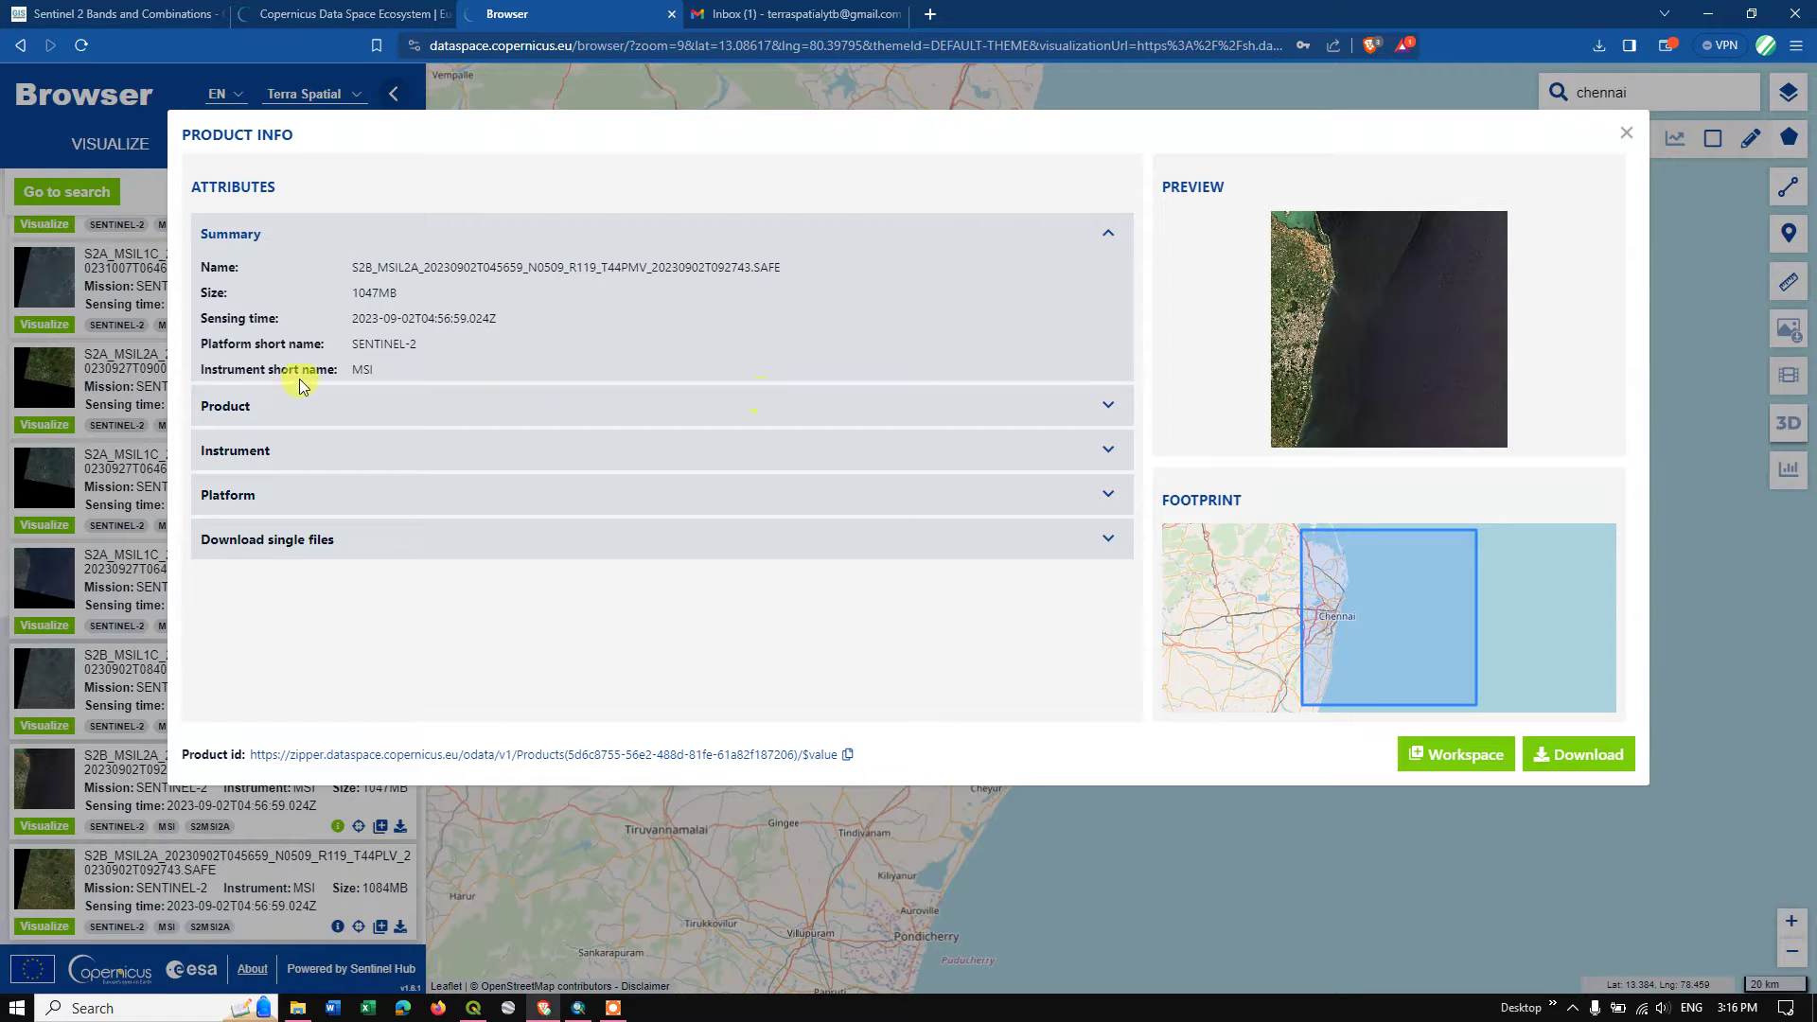
left_click(1108, 409)
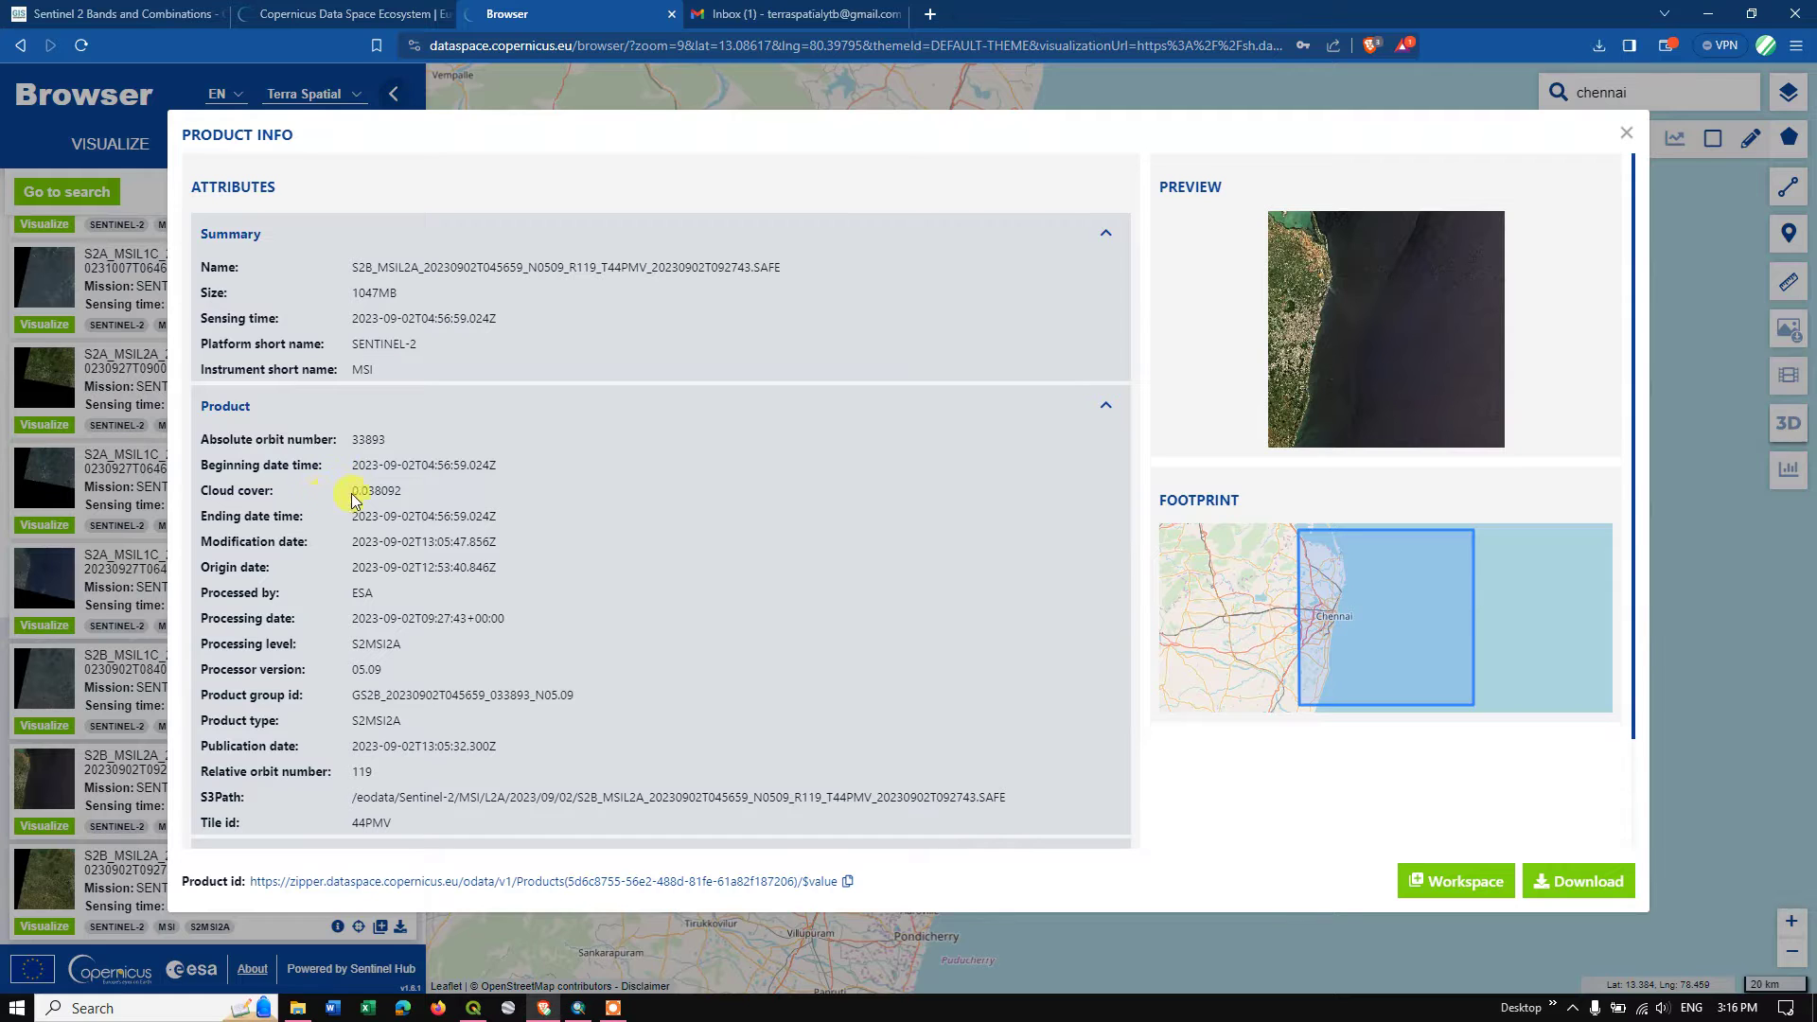
left_click(411, 502)
left_click(1627, 136)
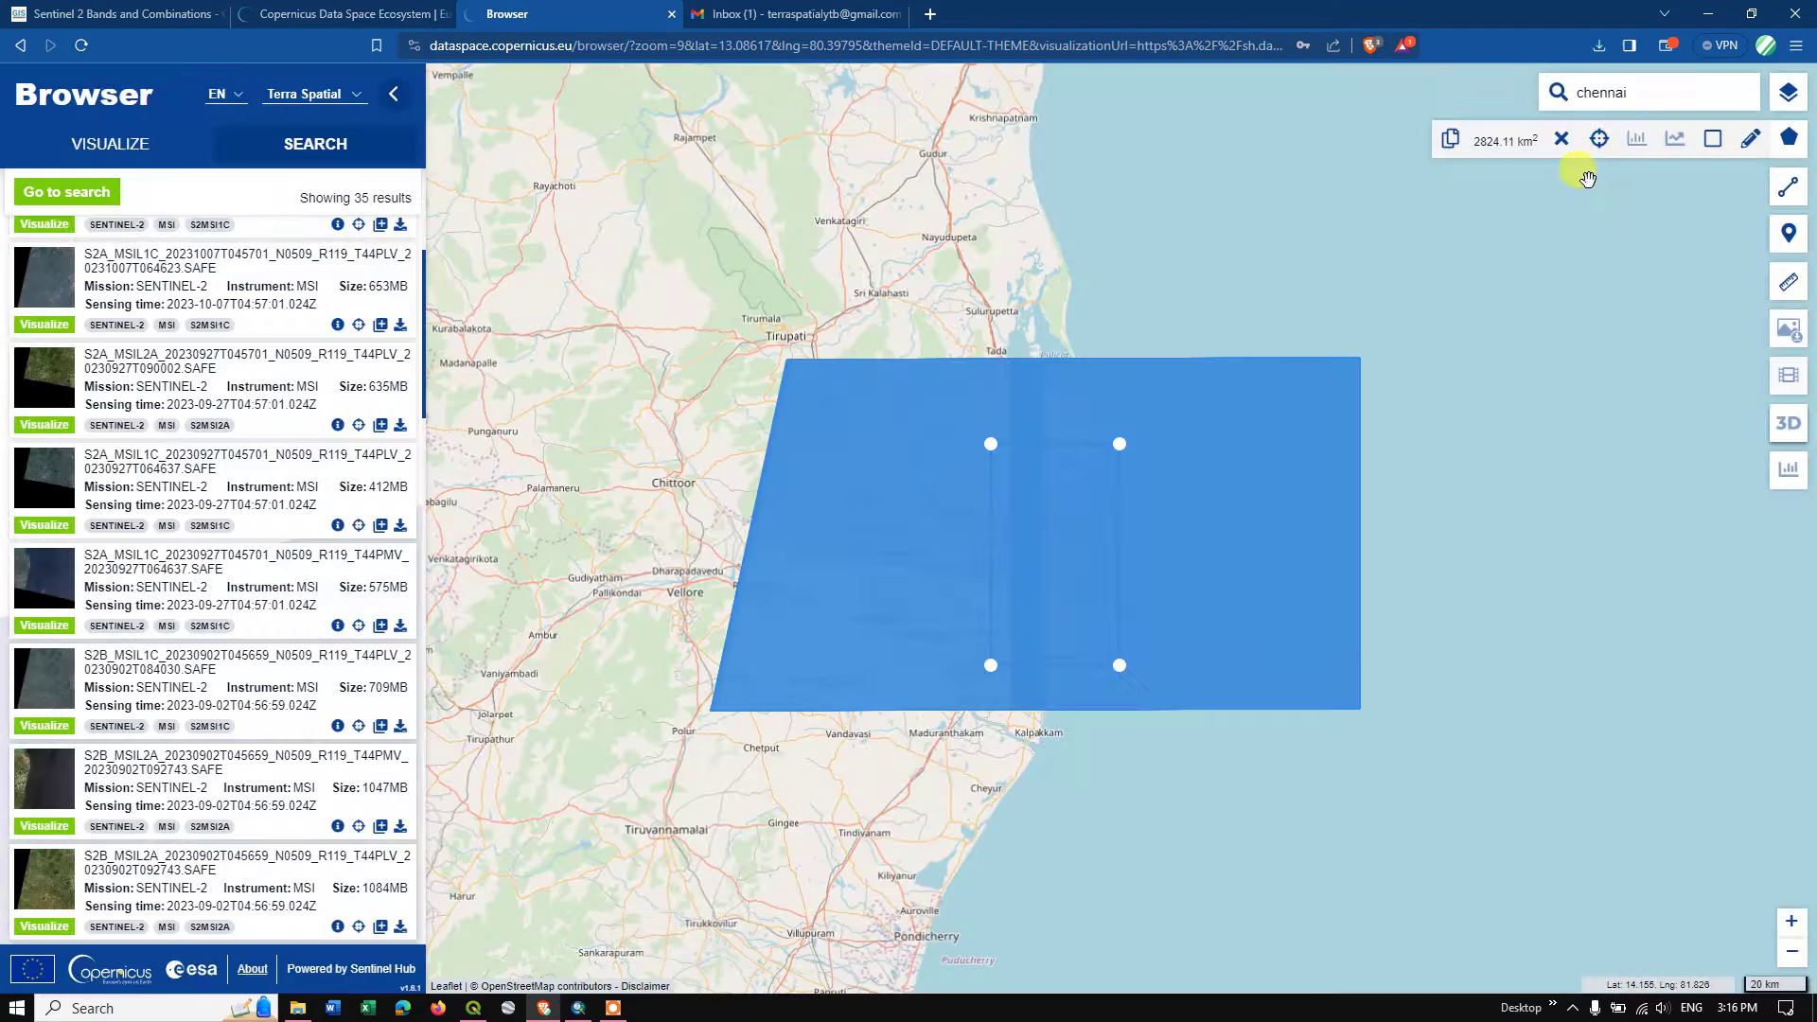
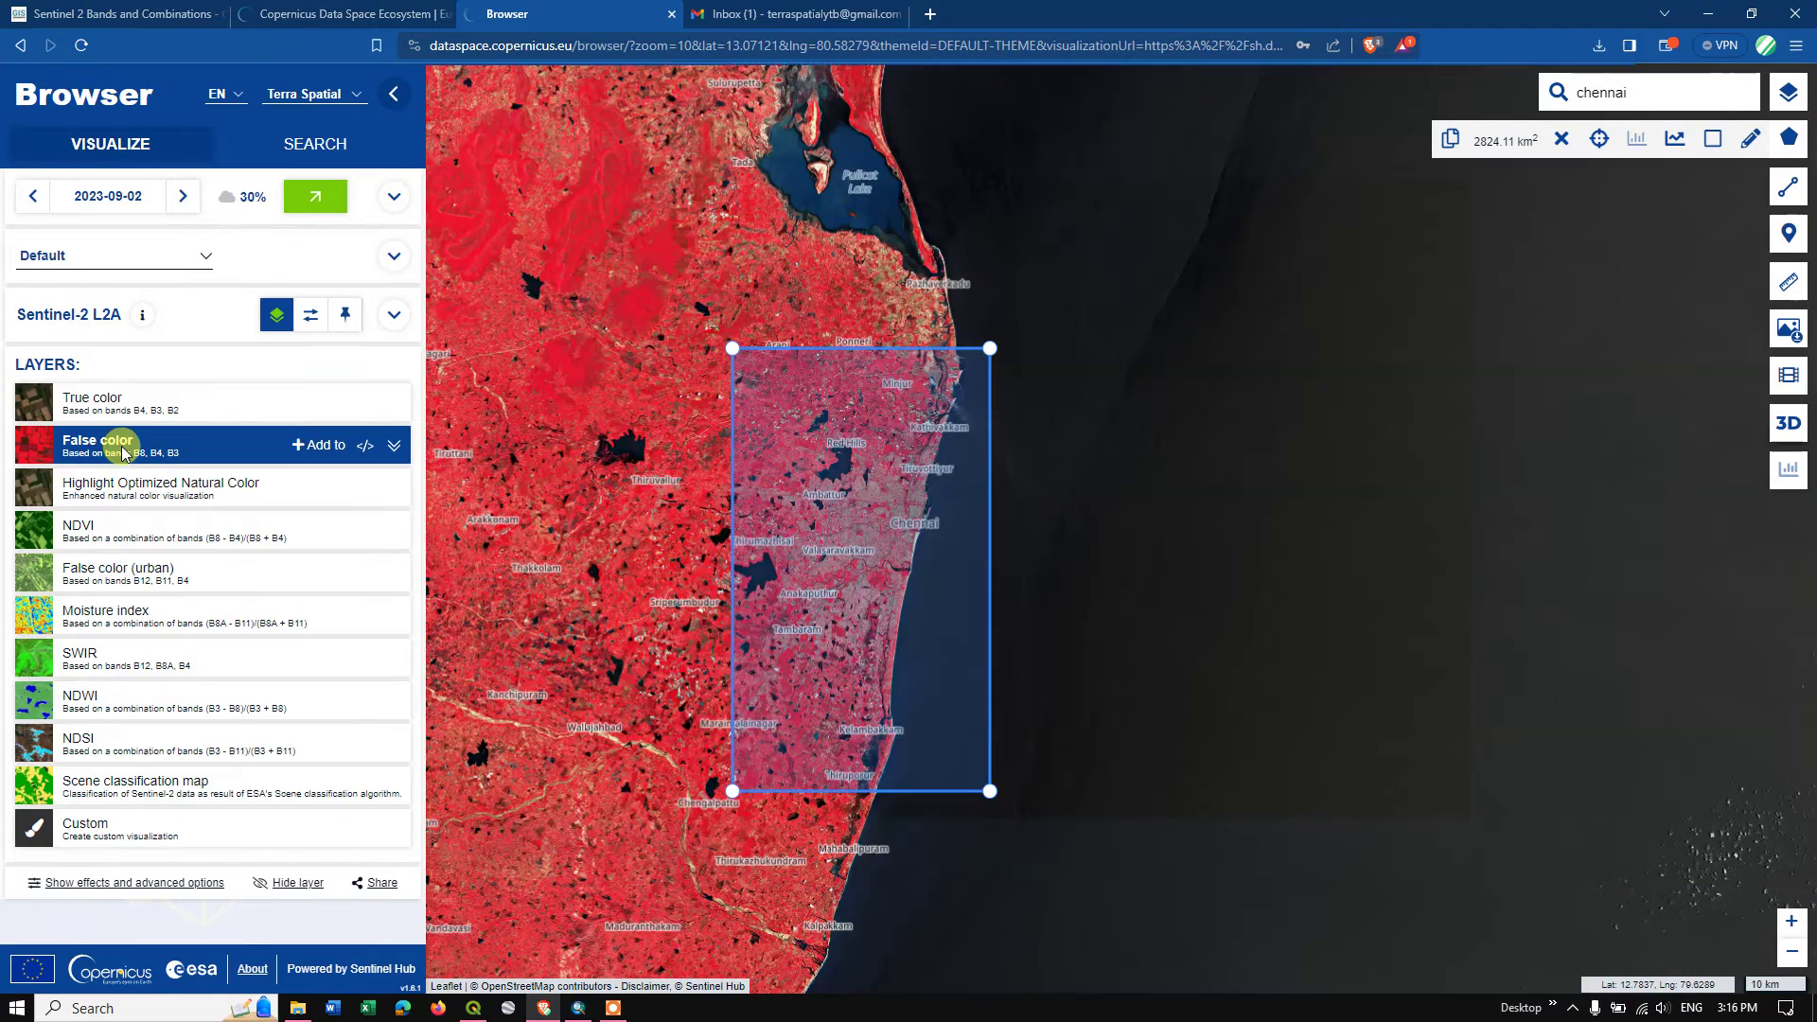
Preview the 2023-09-02 scene in the Highlight Optimized Natural Color, NDVI and False color (urban) layers
left_click(127, 494)
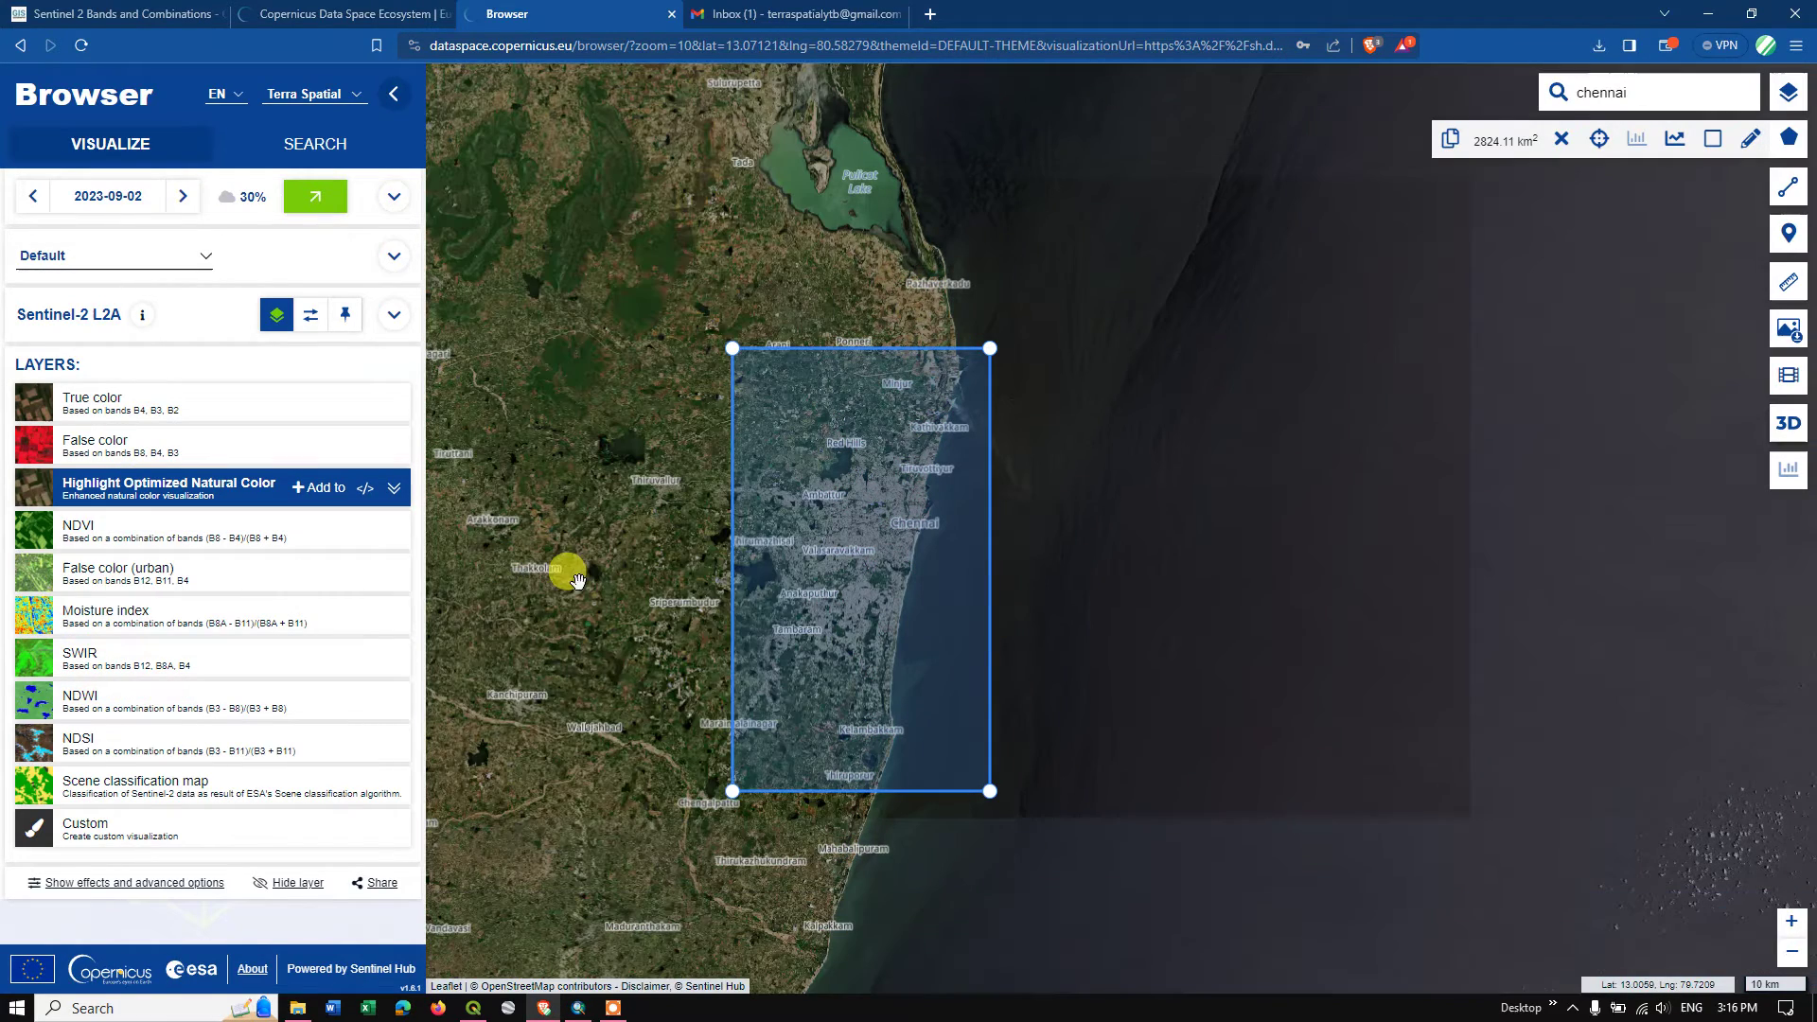
left_click(115, 540)
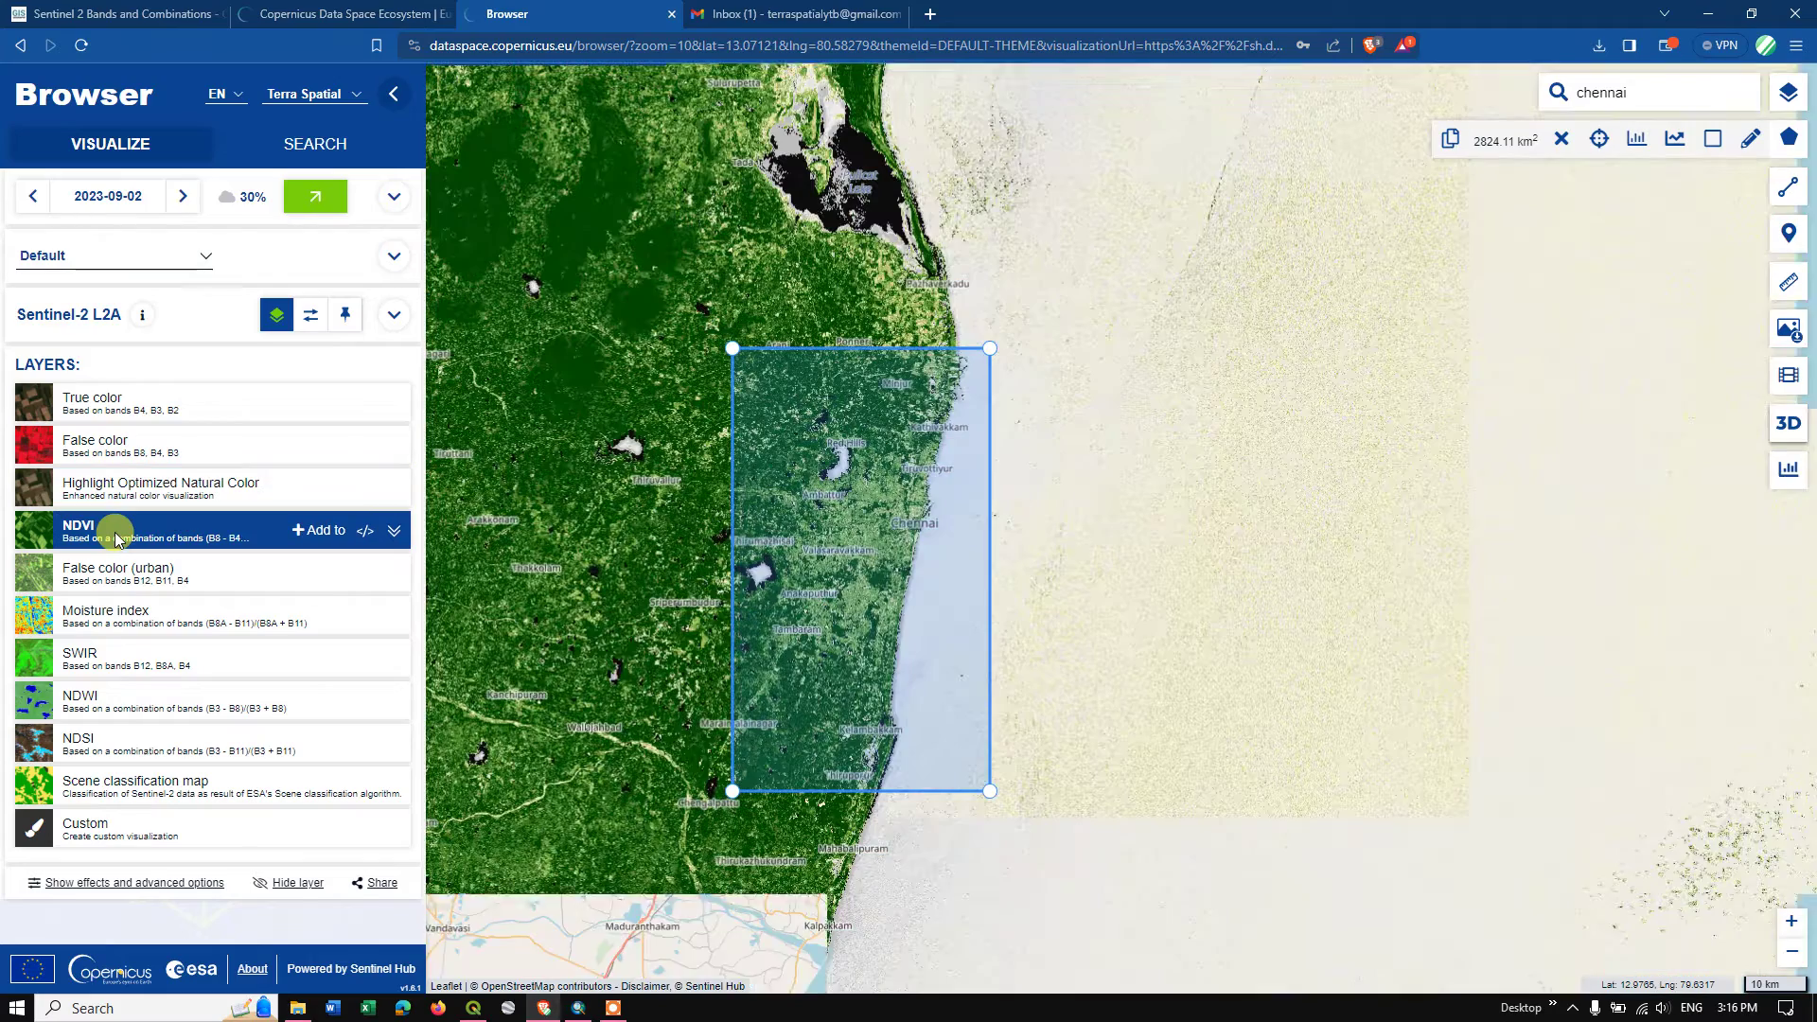
left_click(114, 577)
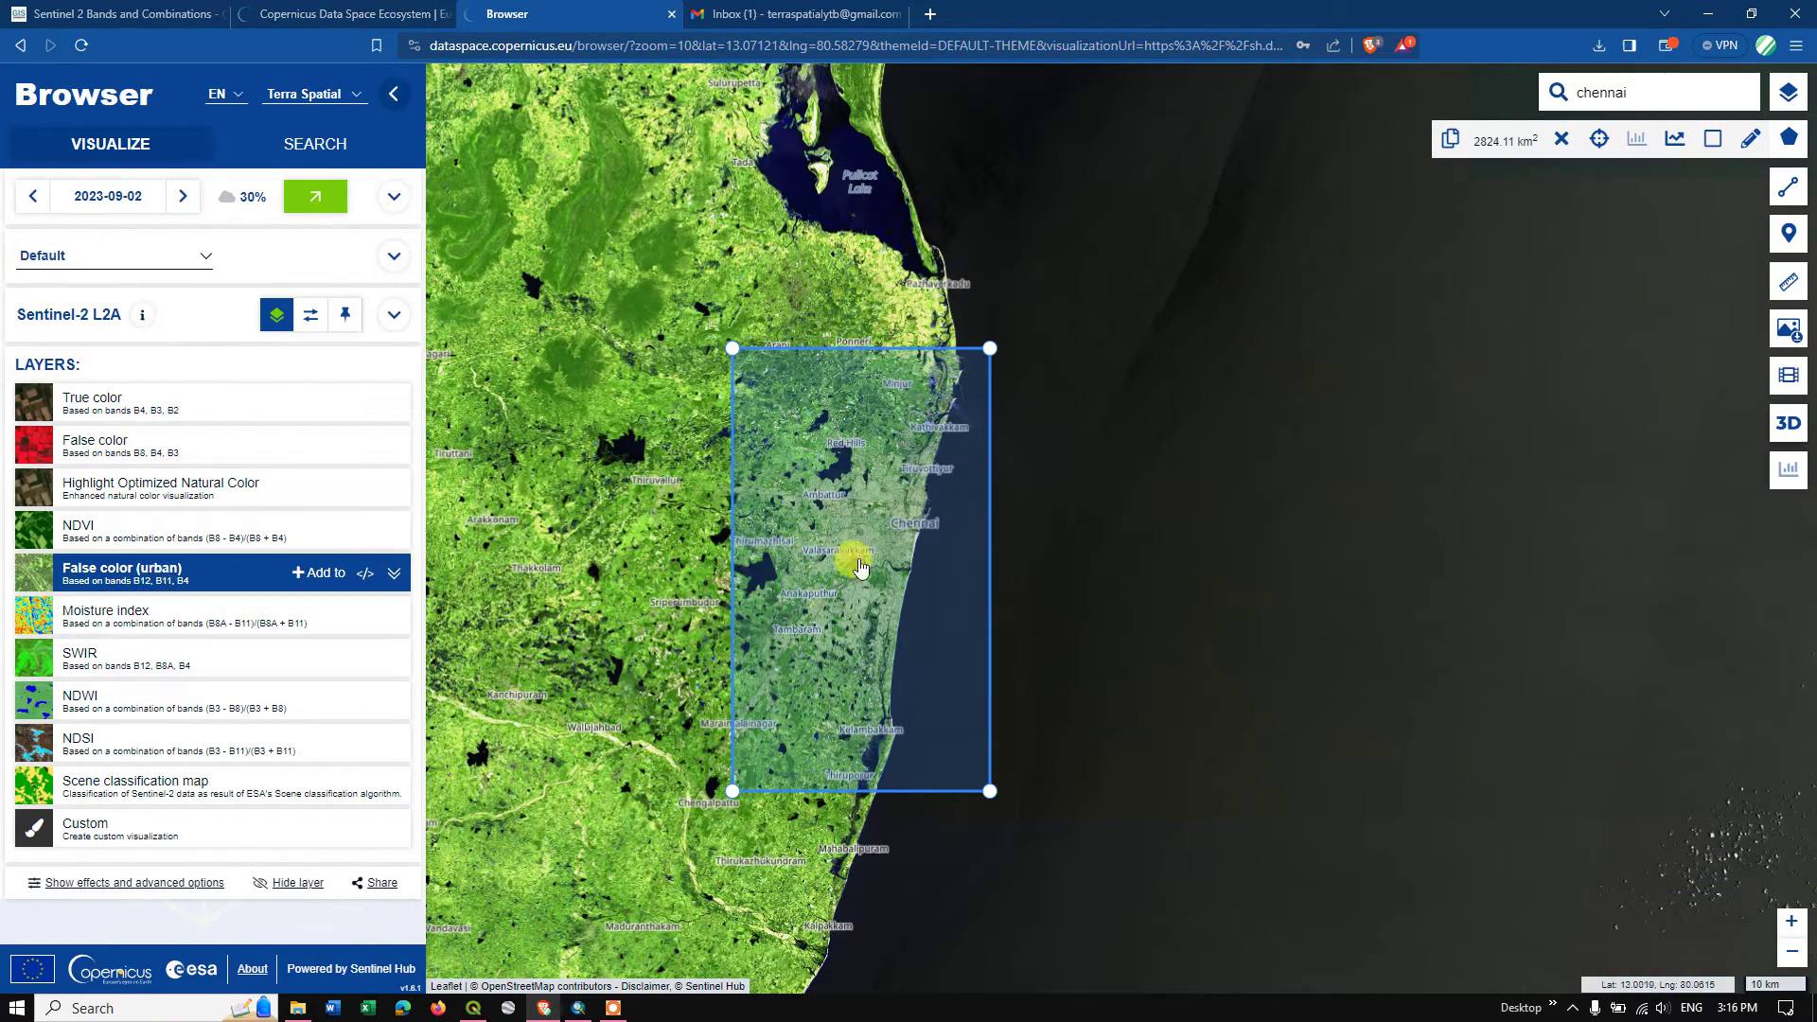
Display the Moisture index layer and read its Normalized Difference Moisture Index description and legend
left_click(132, 617)
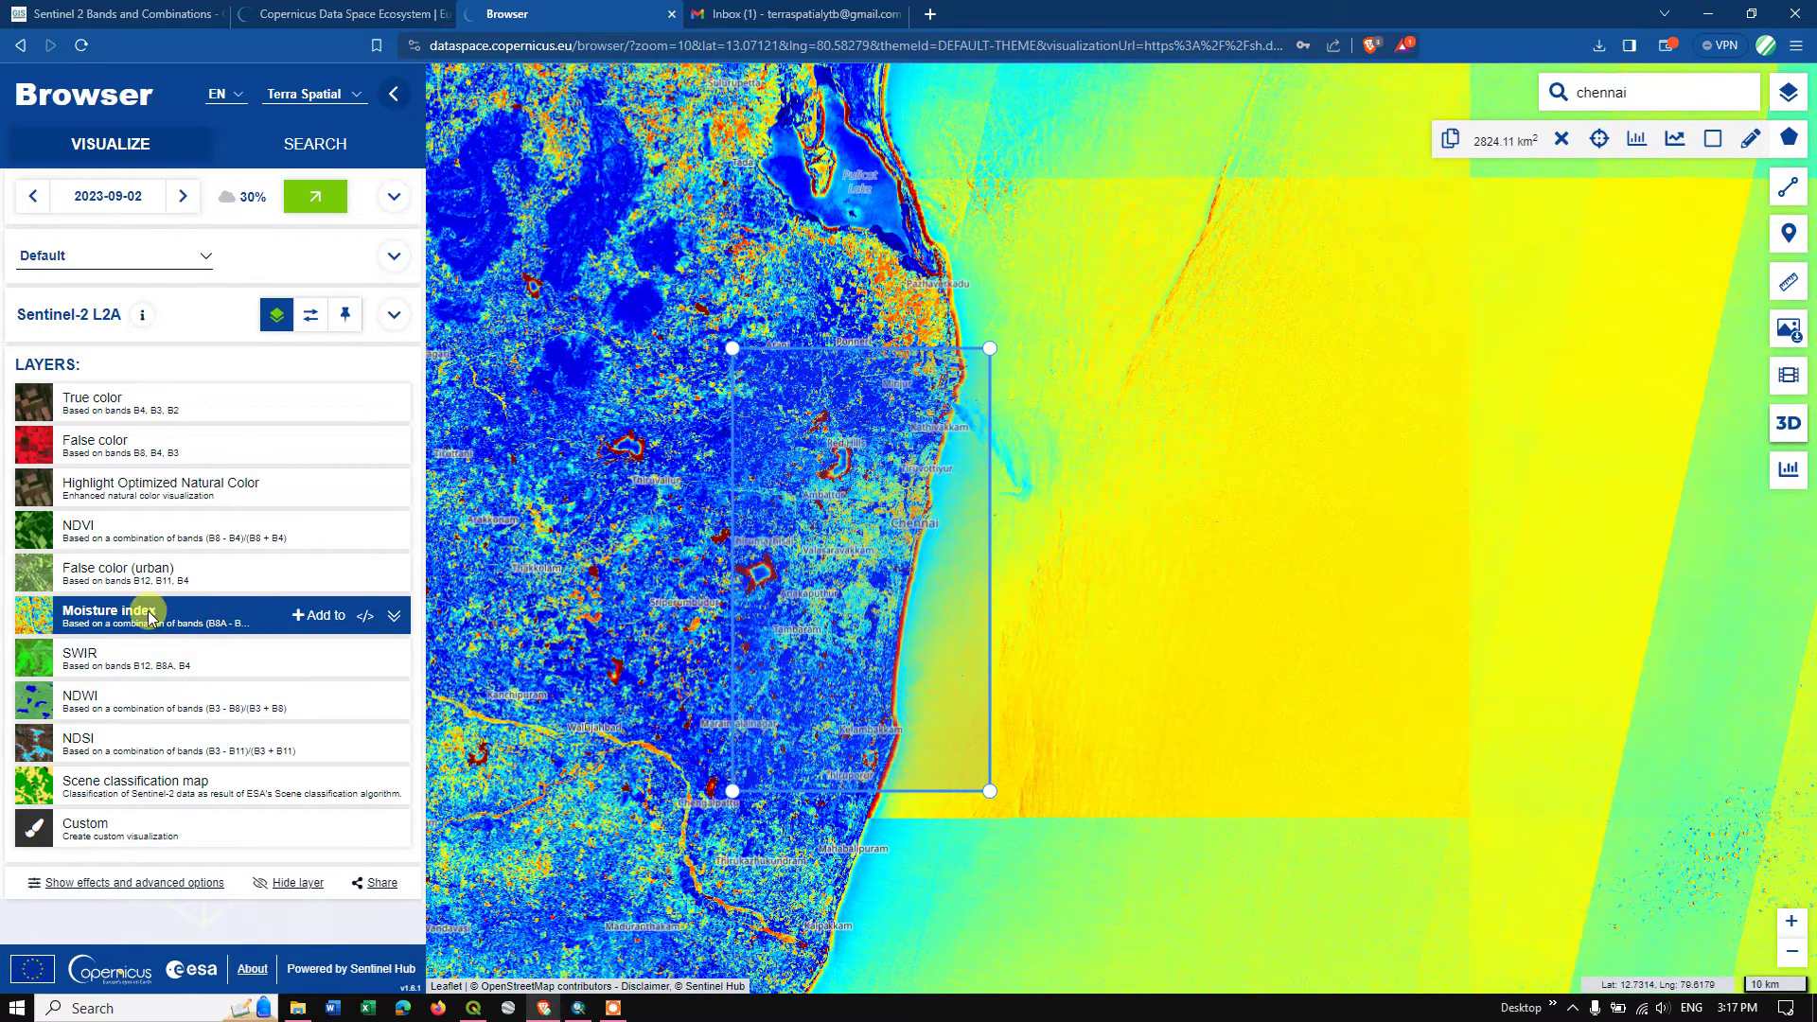
left_click(393, 619)
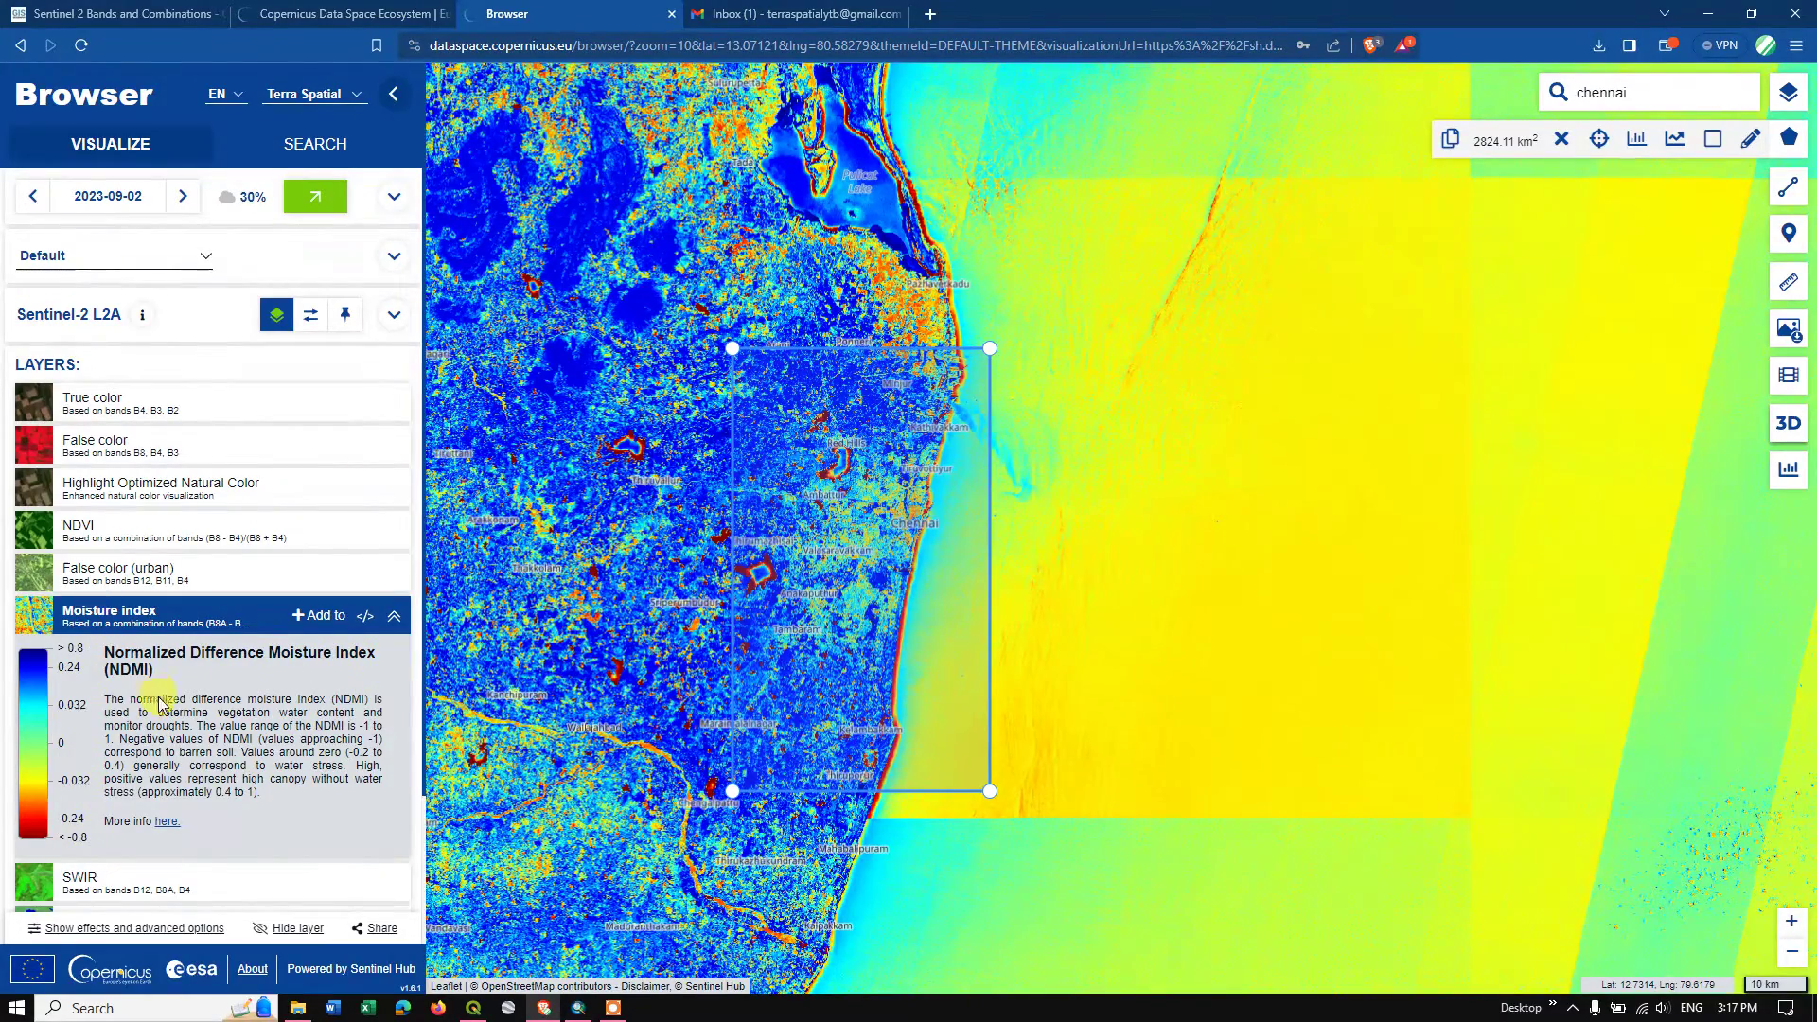
left_click_drag(104, 705, 279, 803)
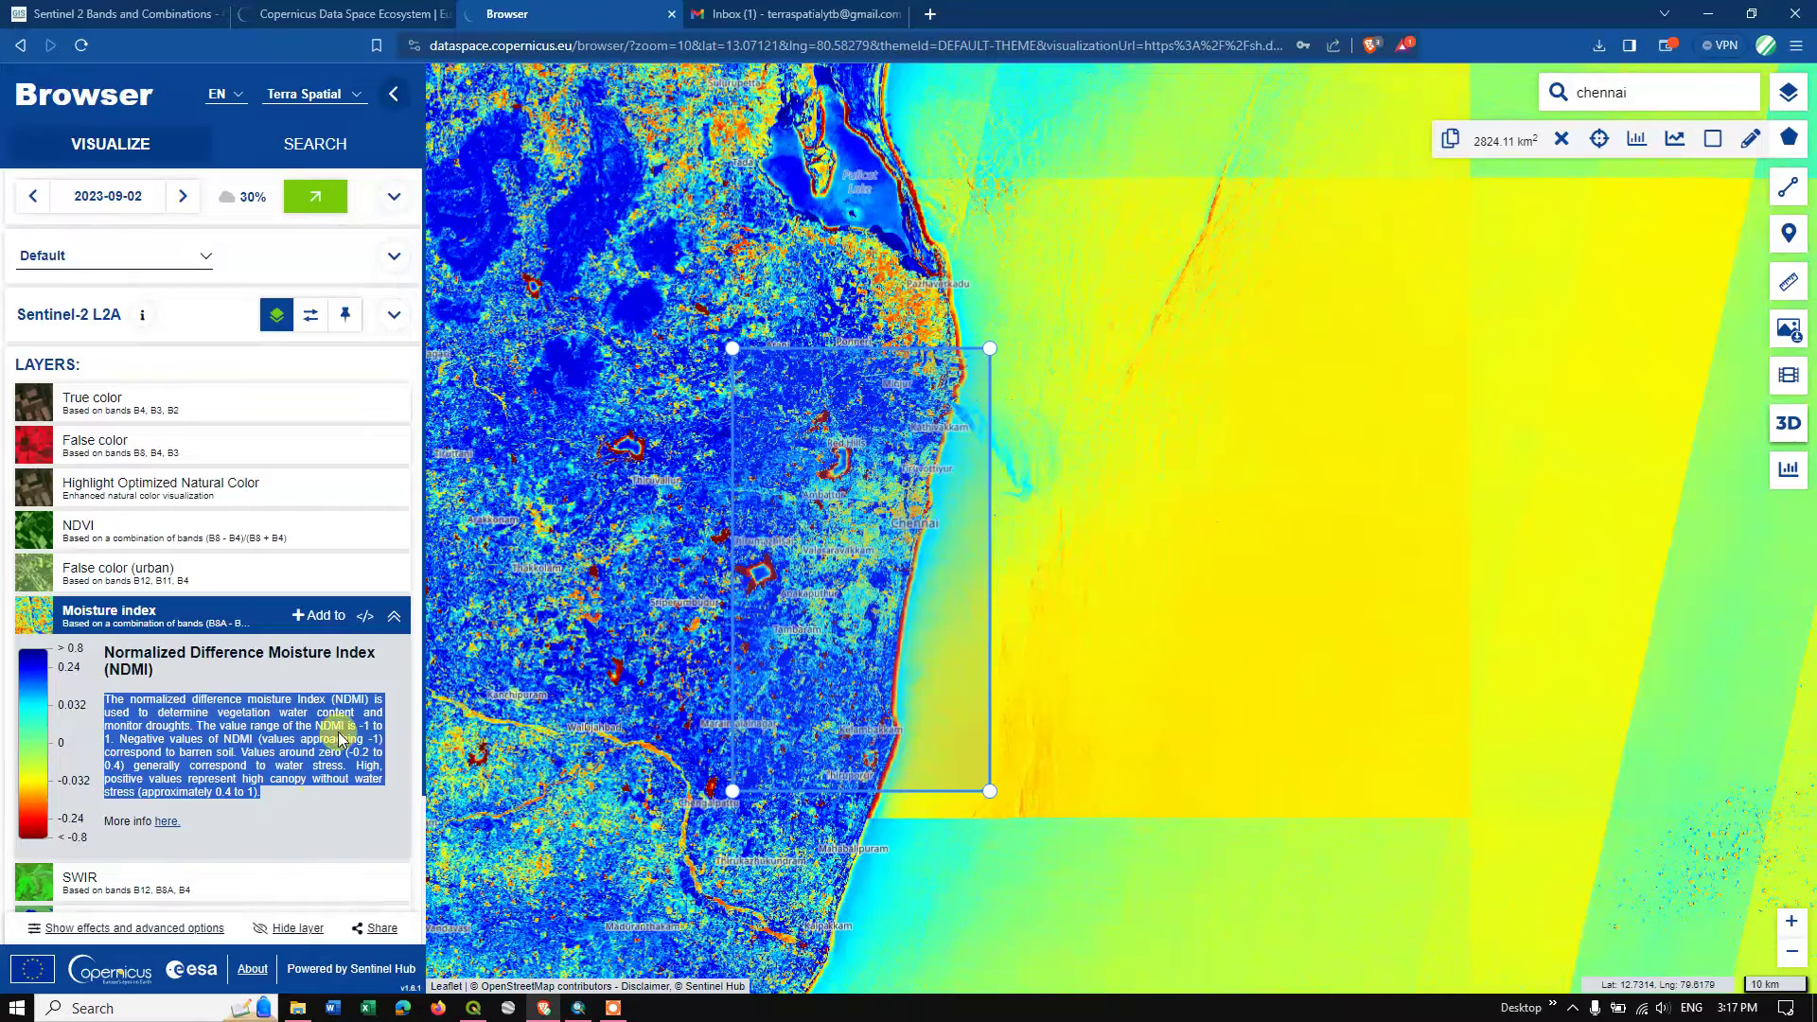
Preview the 2023-09-02 scene in the NDWI and NDSI layers and read the Normalised Difference Snow Index description
left_click(394, 616)
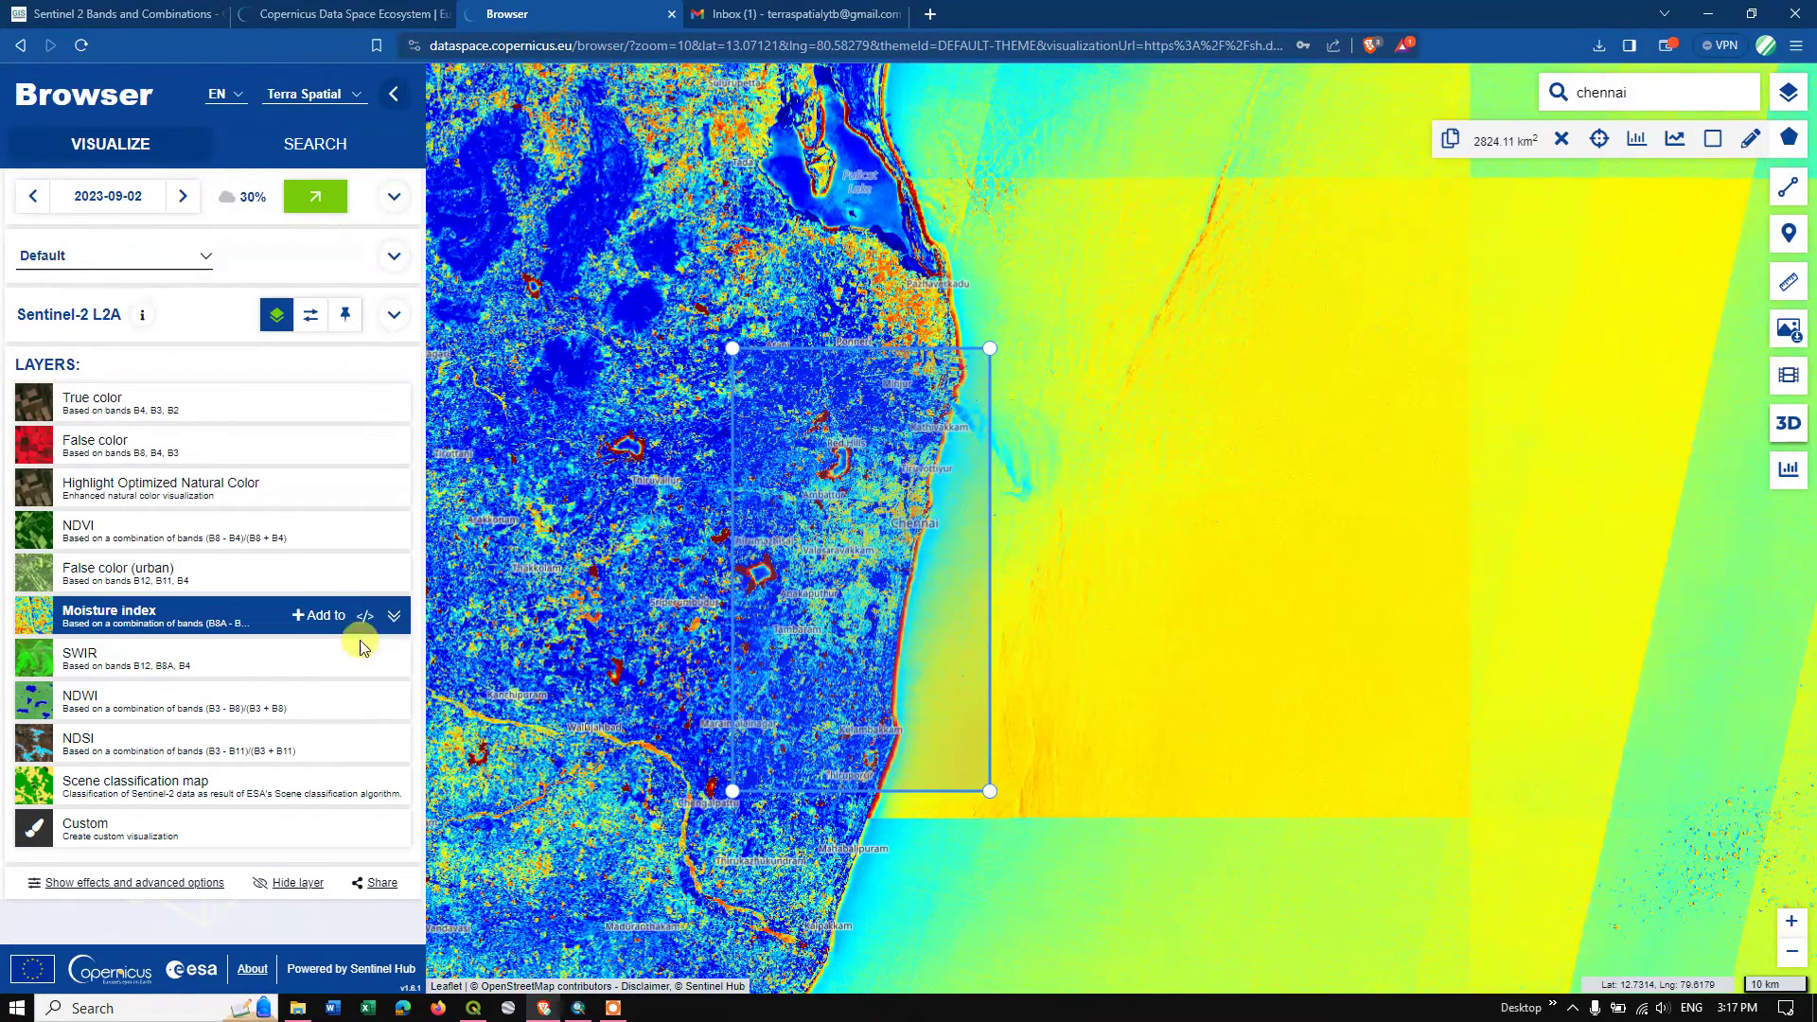
left_click(142, 709)
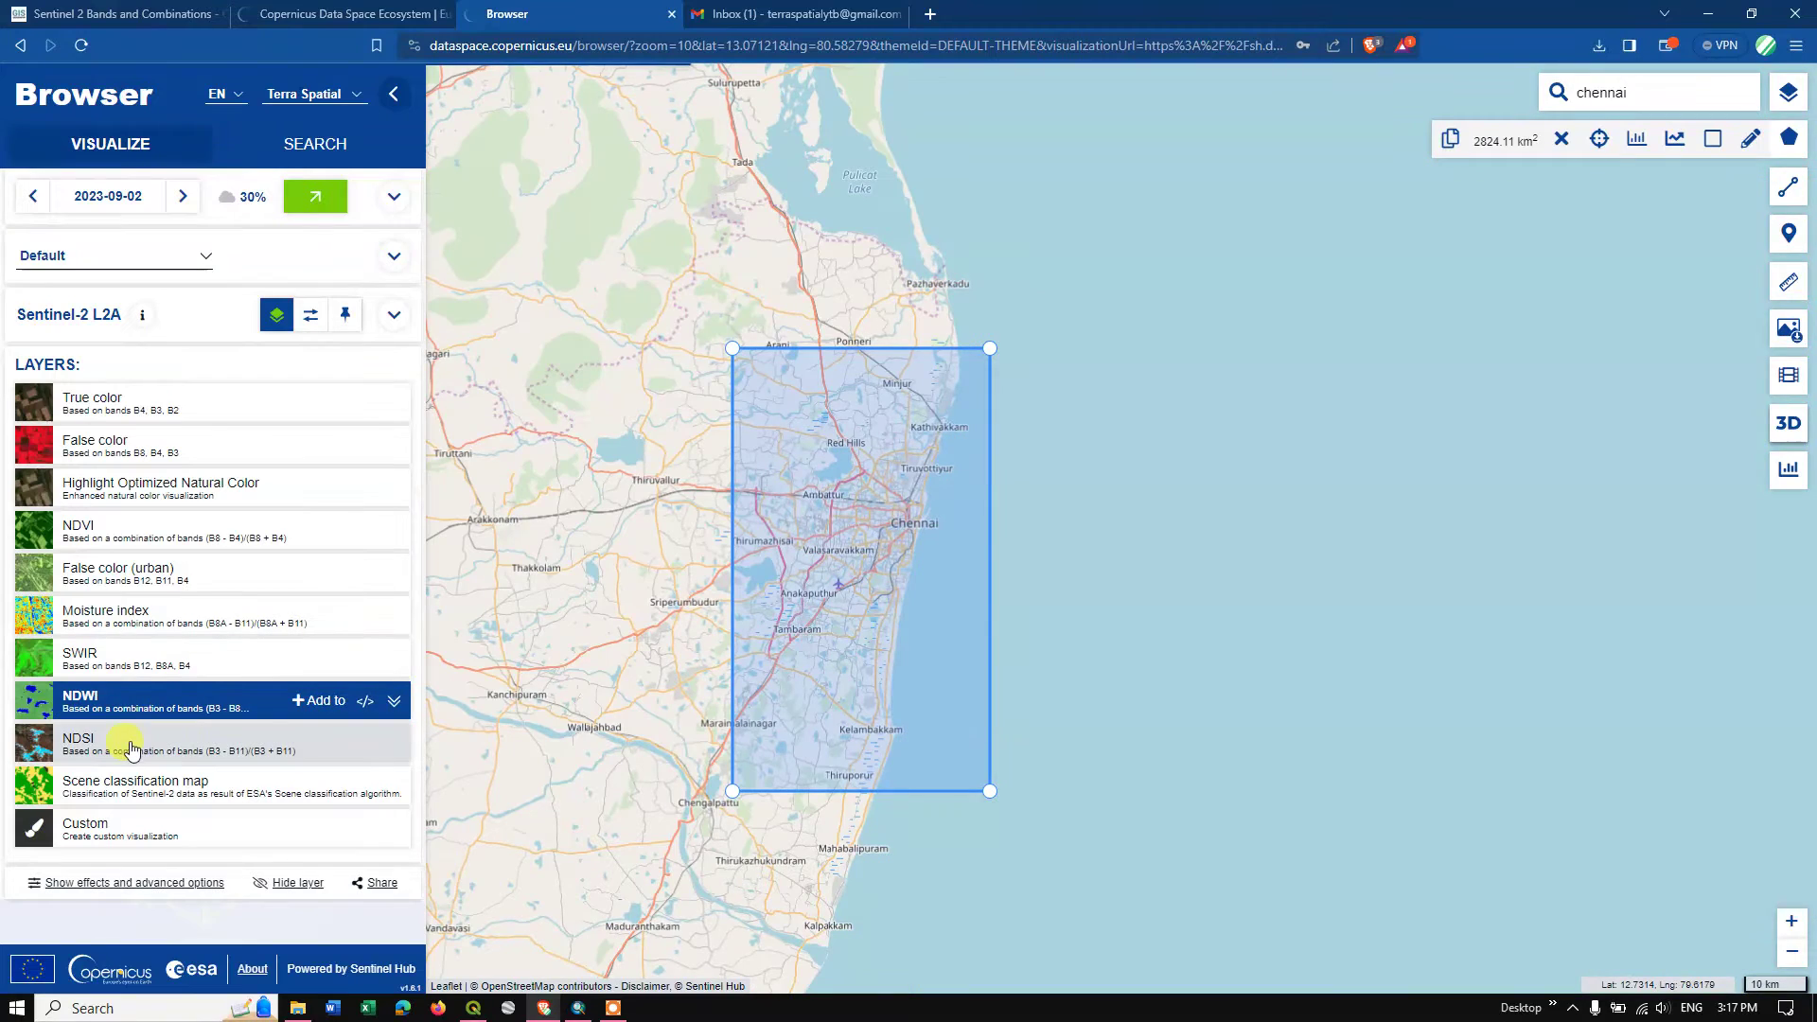
left_click(130, 746)
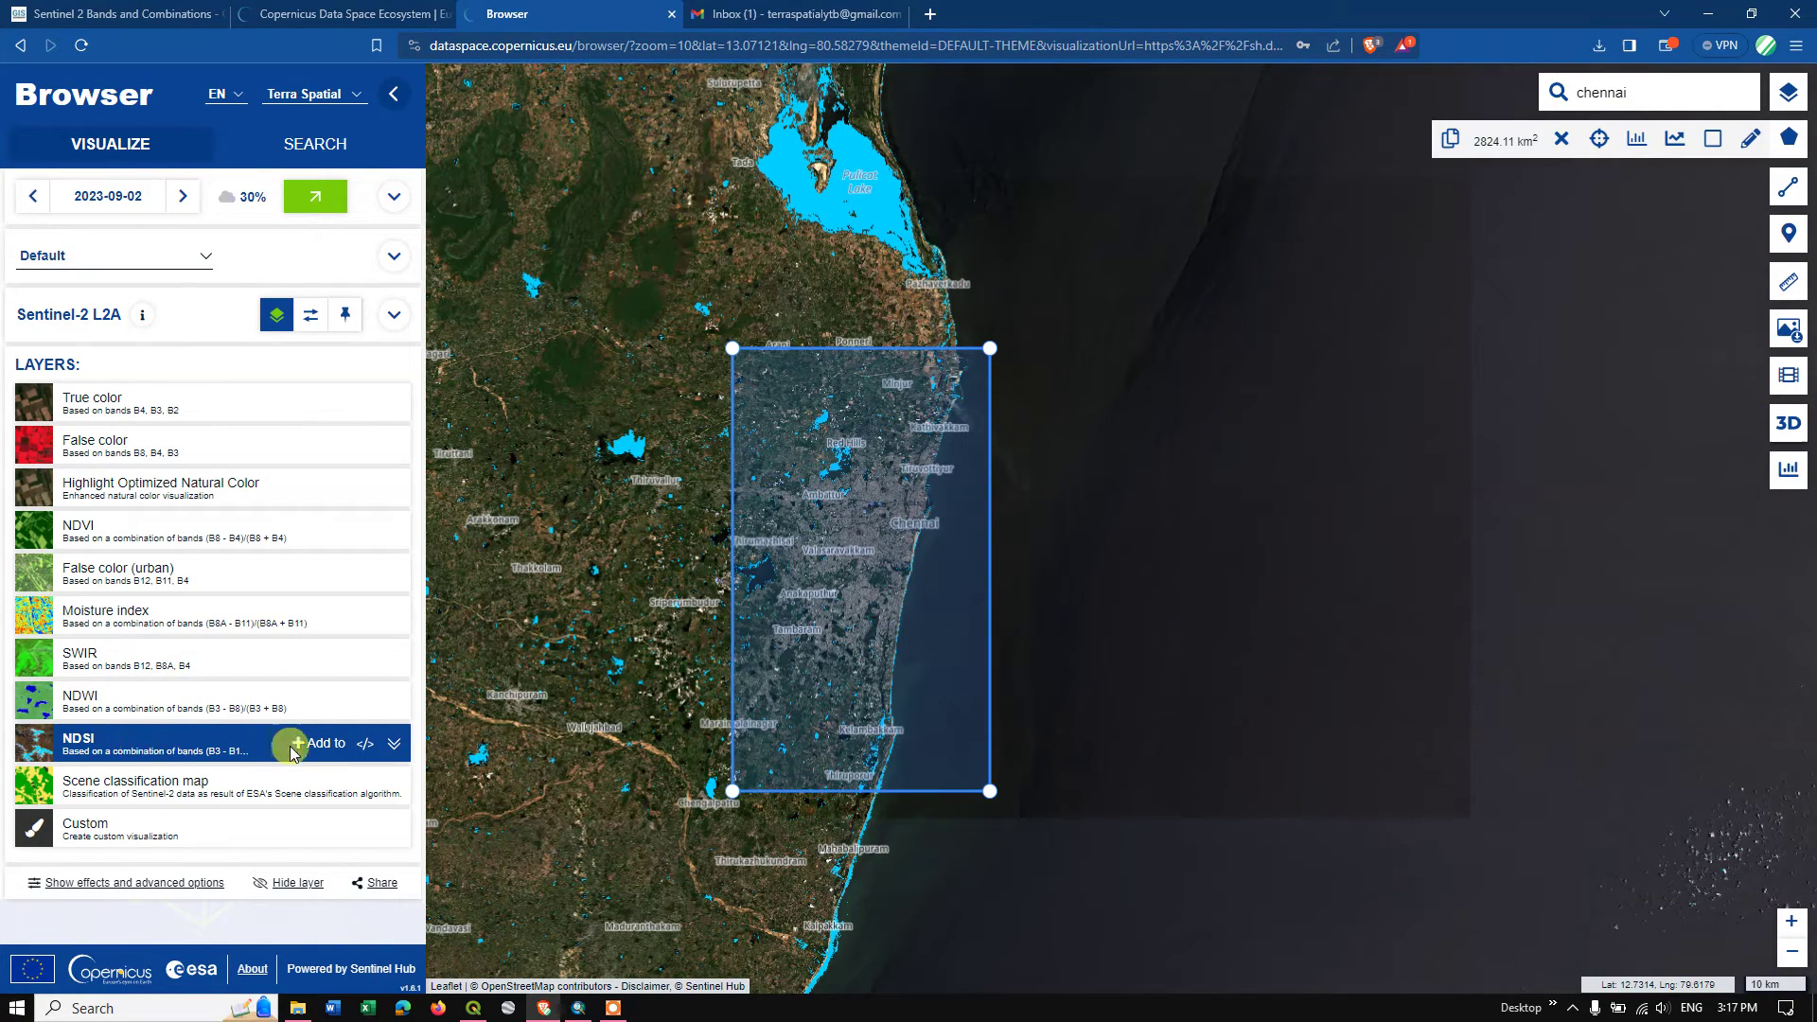
left_click(391, 744)
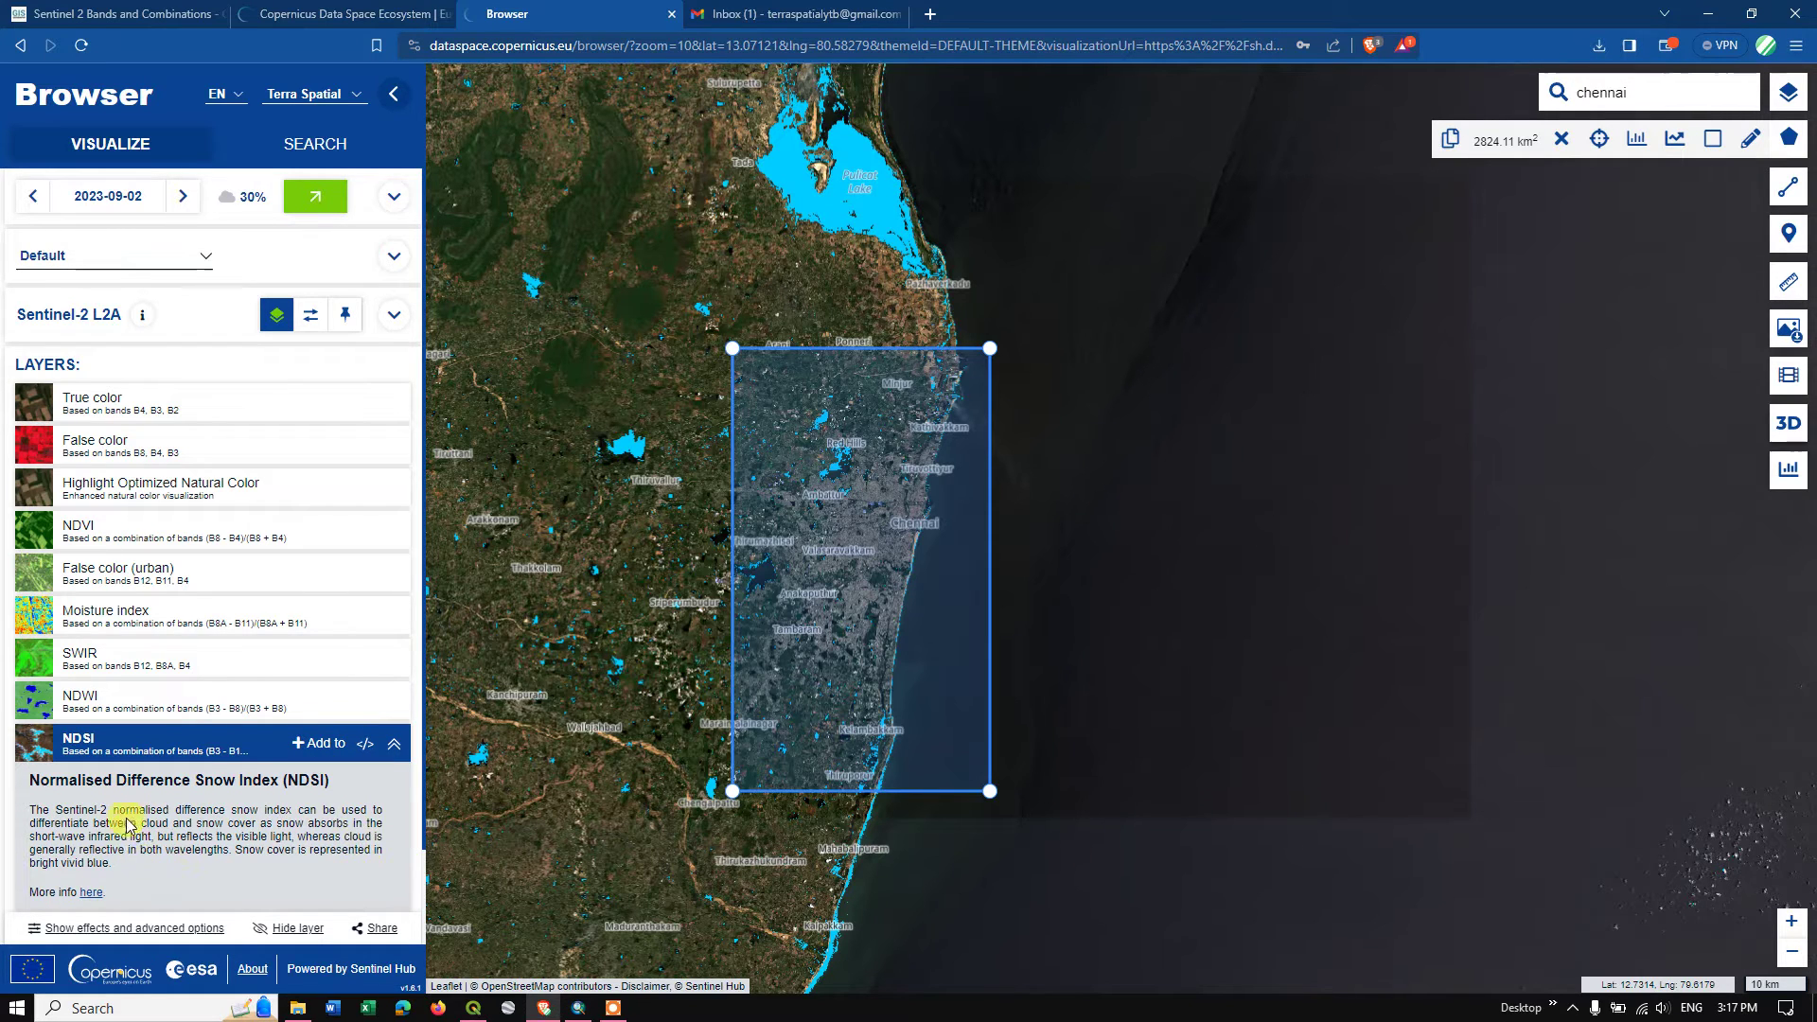
left_click(394, 744)
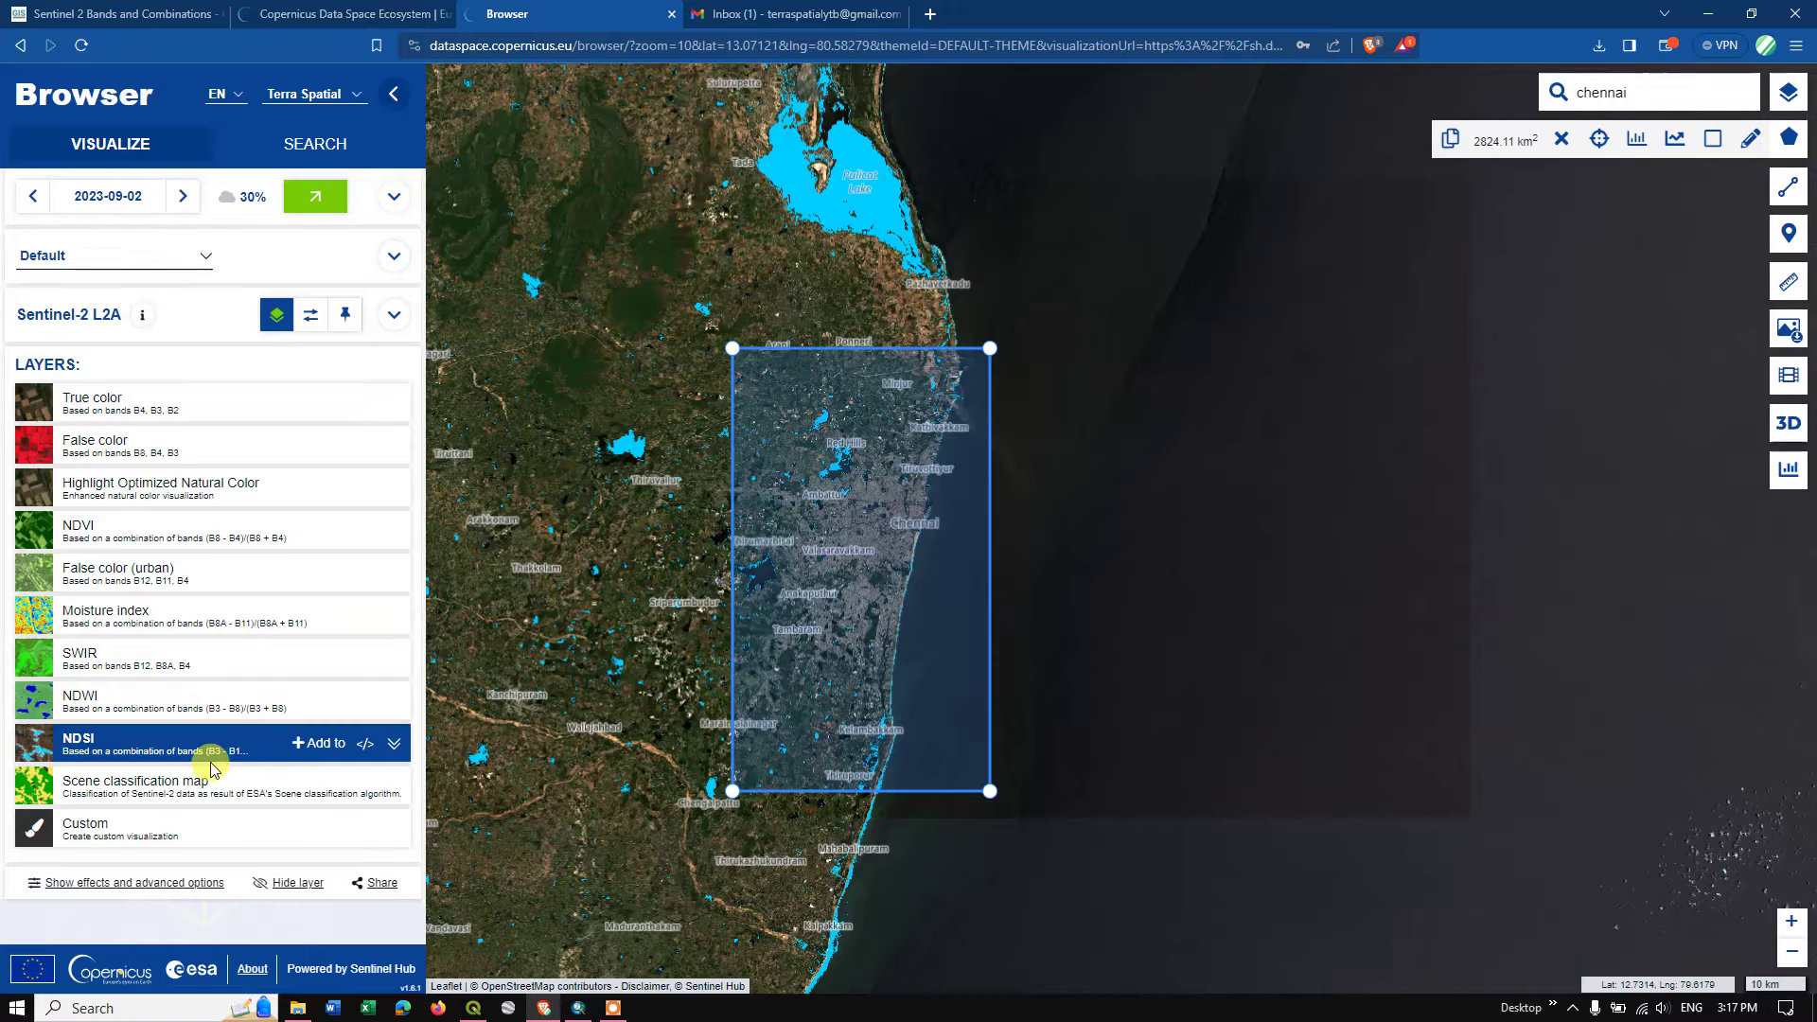
Display the Scene classification map layer and examine its class legend and description
left_click(130, 793)
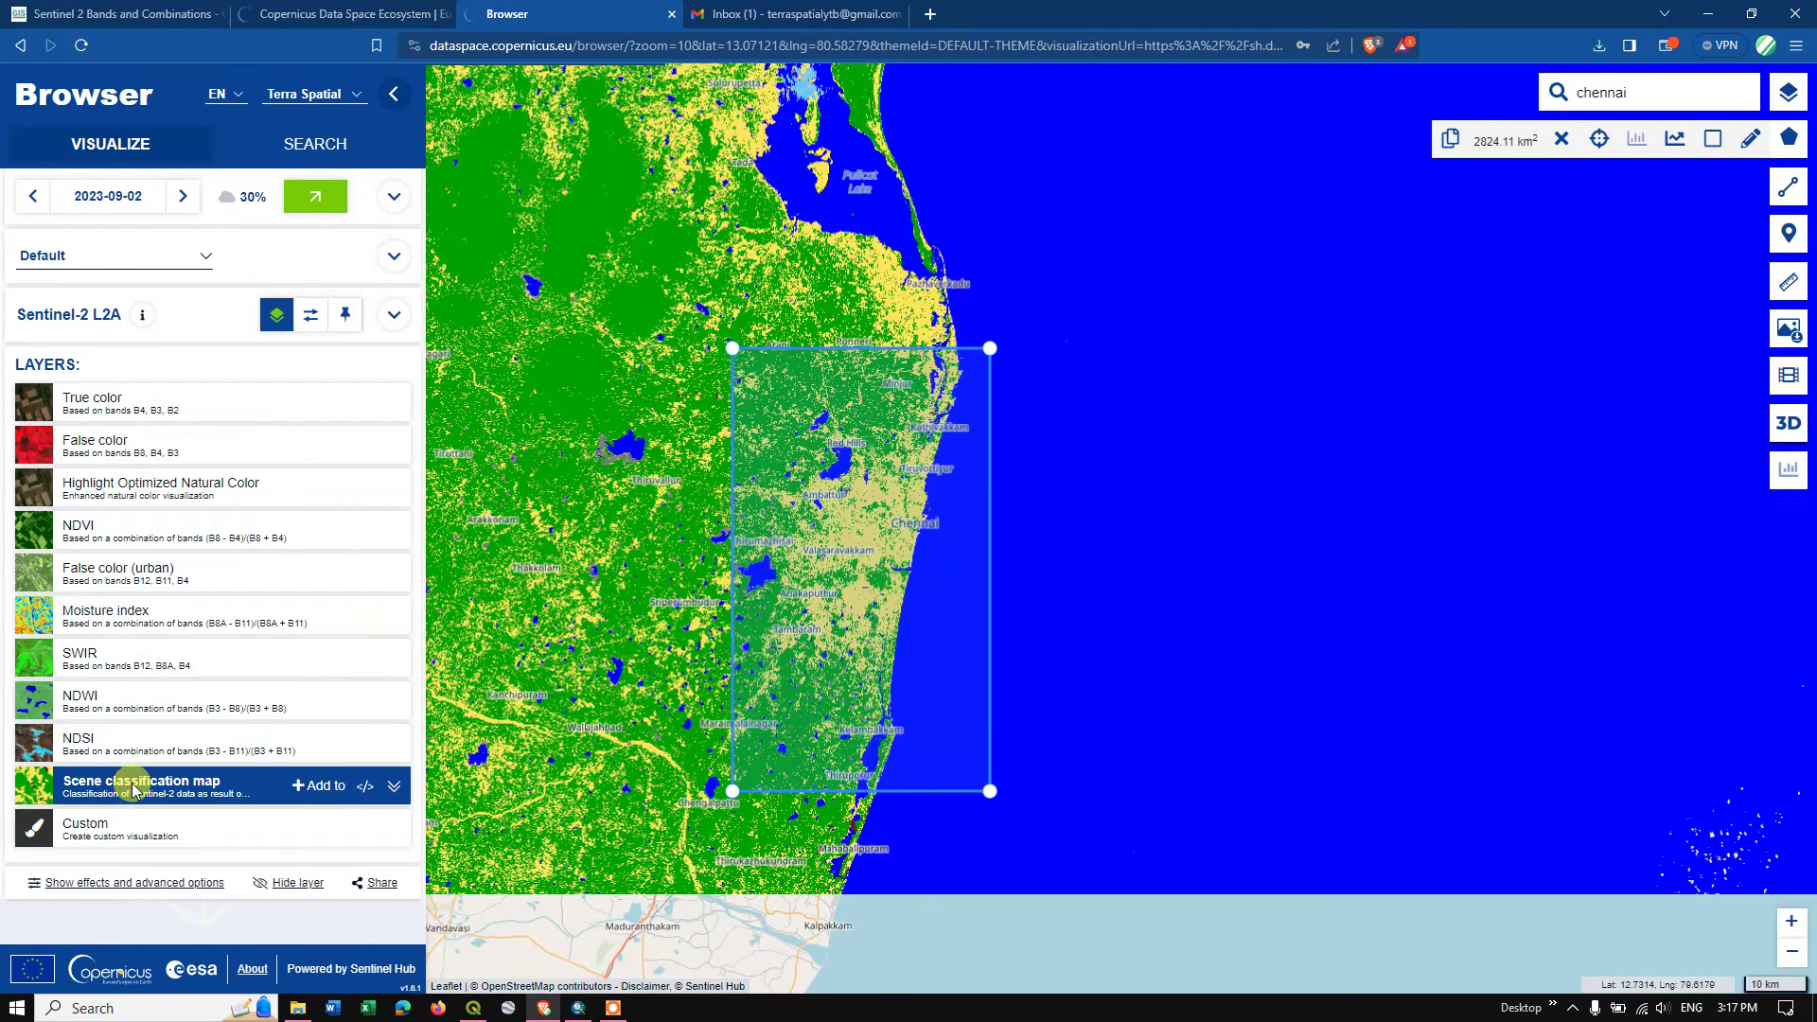
left_click(394, 785)
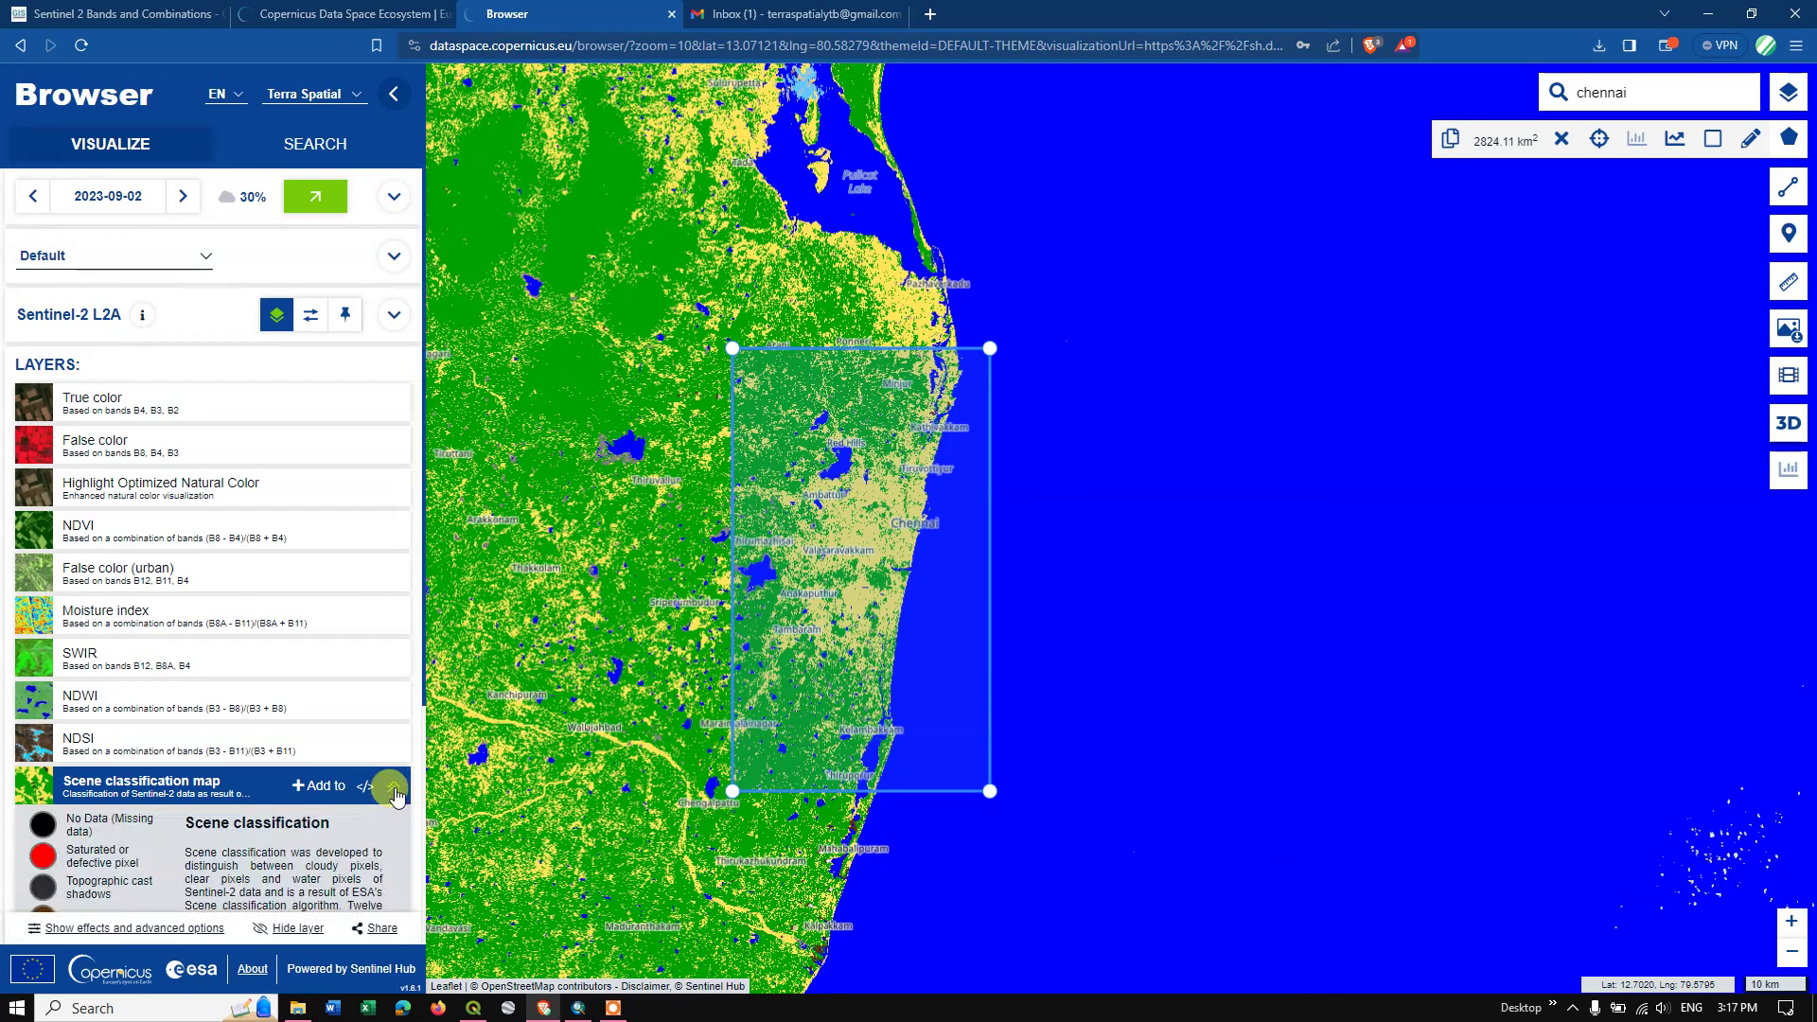
scroll(317, 762, "down", 2)
scroll(318, 767, "down", 1)
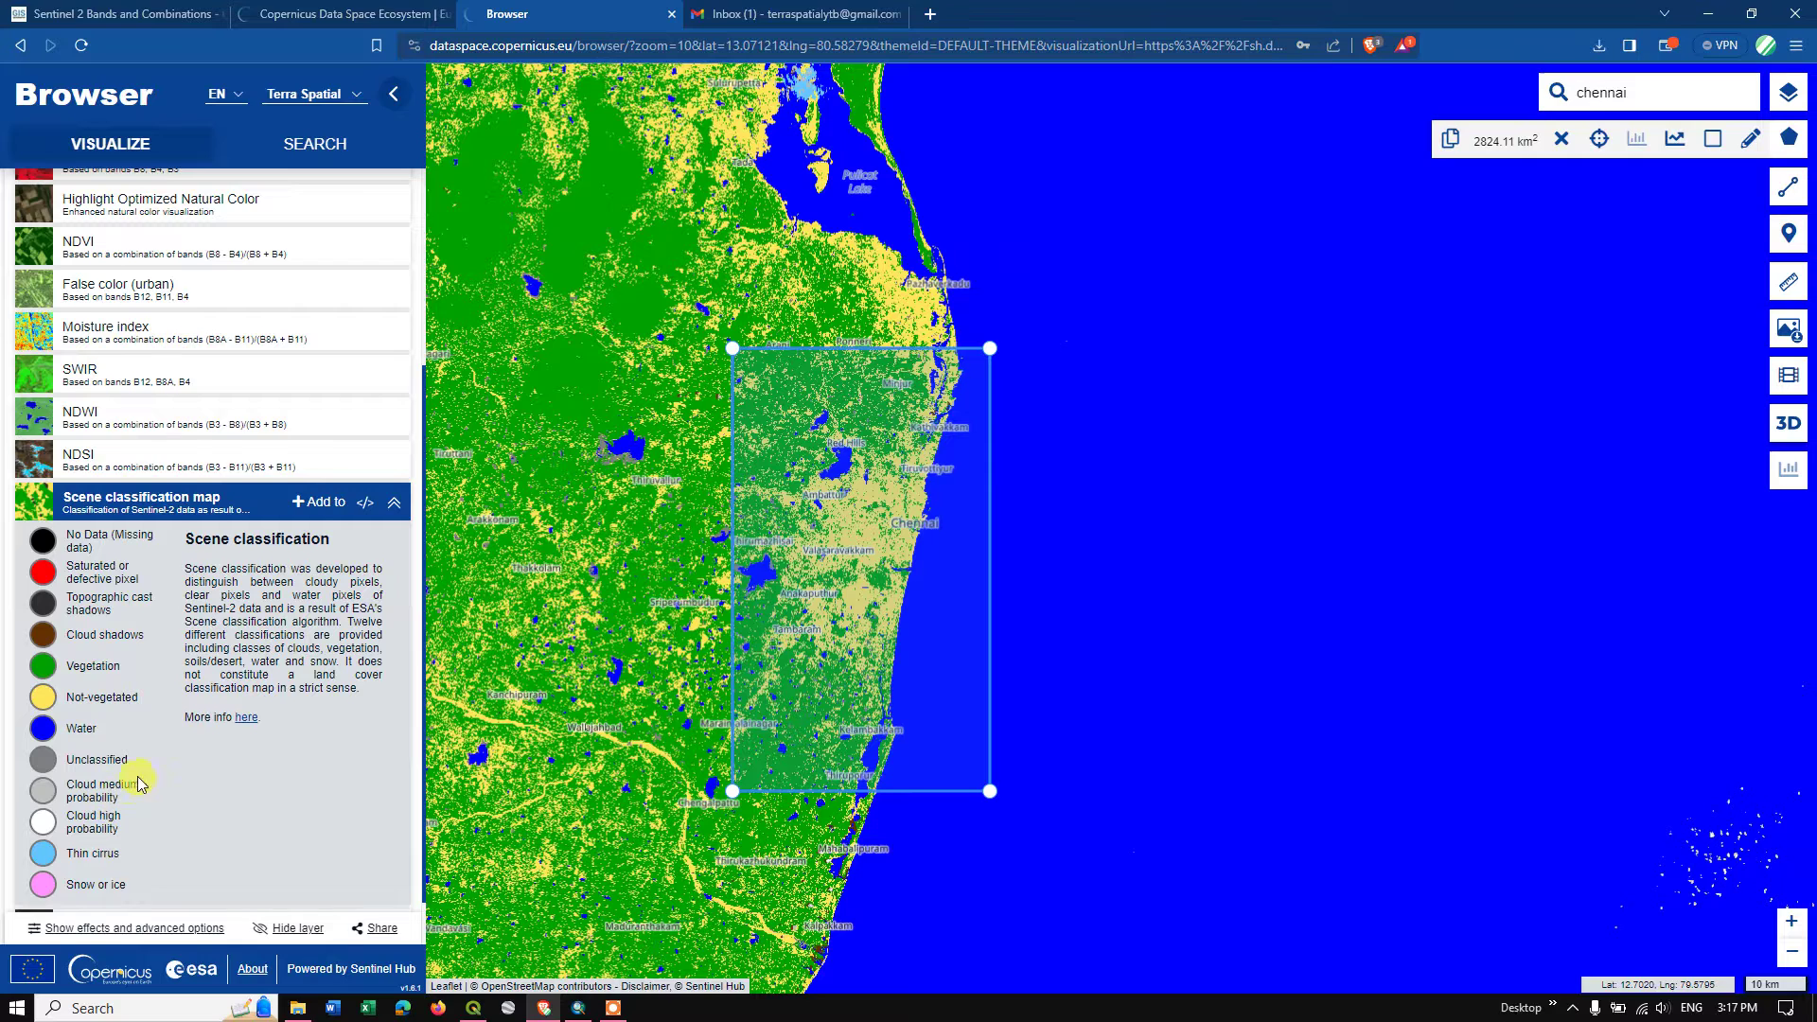
scroll(133, 795, "down", 1)
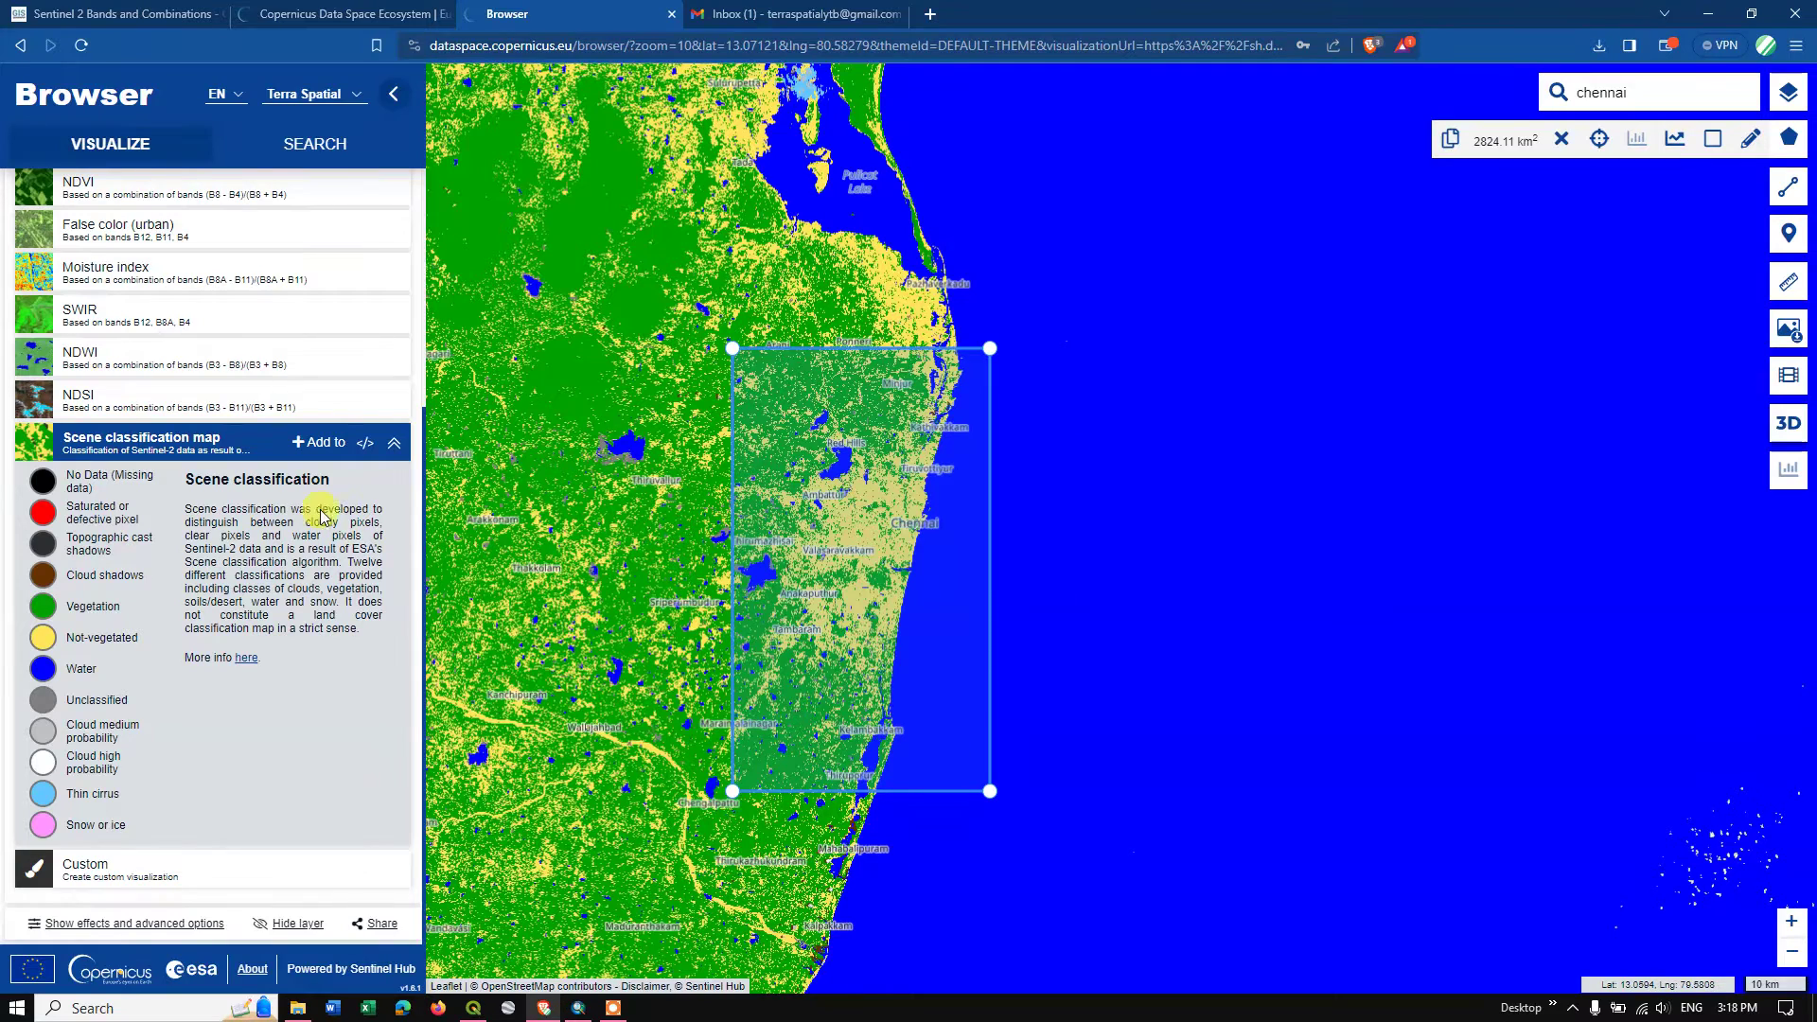
left_click(394, 443)
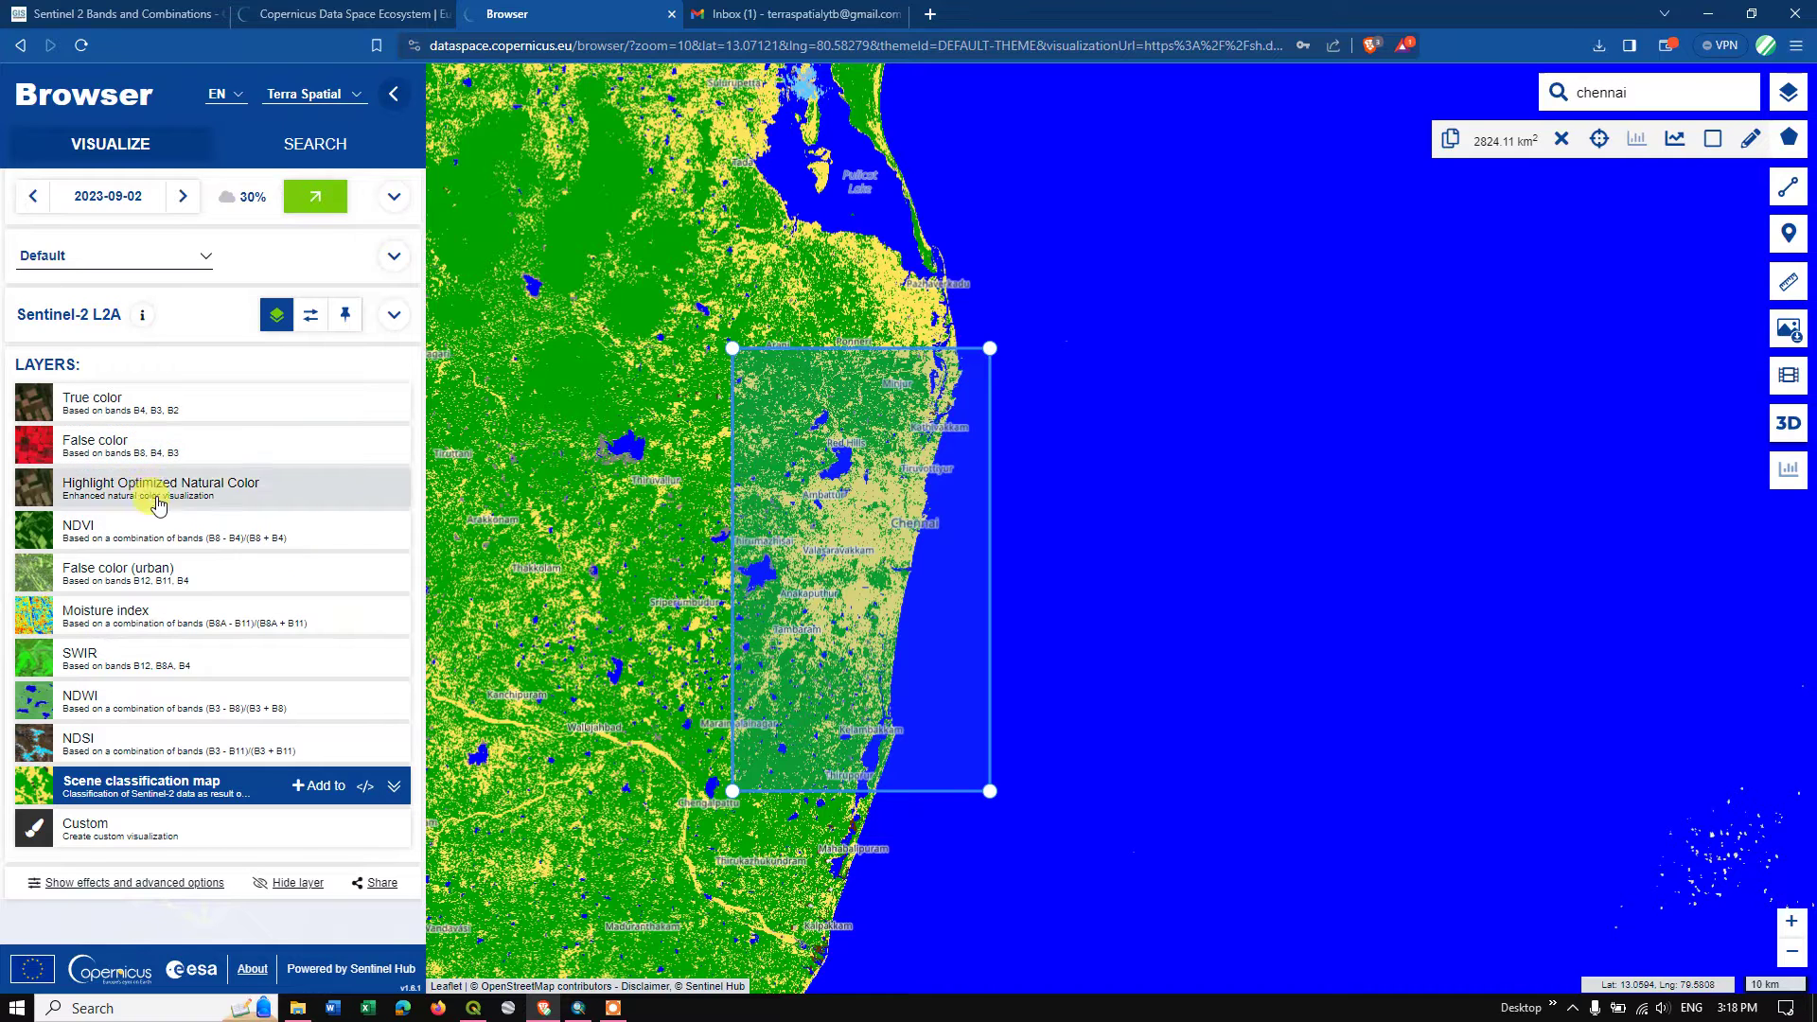
Display the False color layer and review the basic image download options, such as captions and cropping to the AOI
left_click(136, 450)
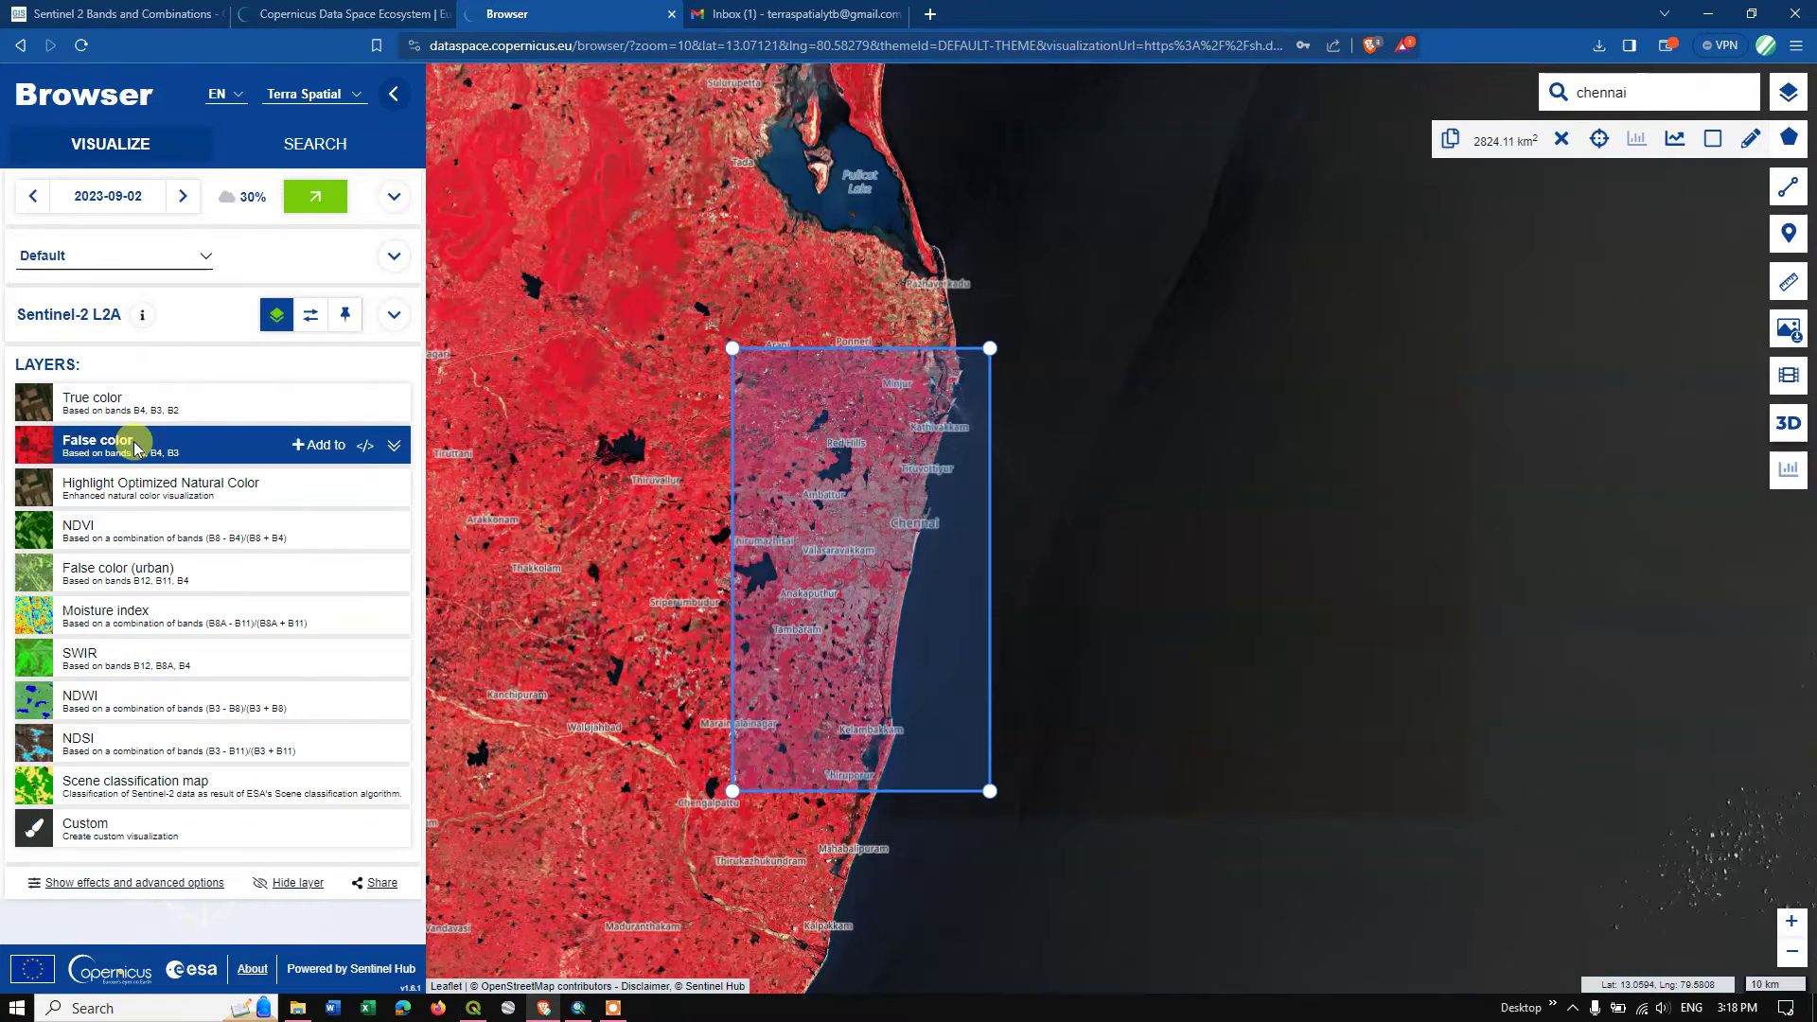
left_click(1791, 333)
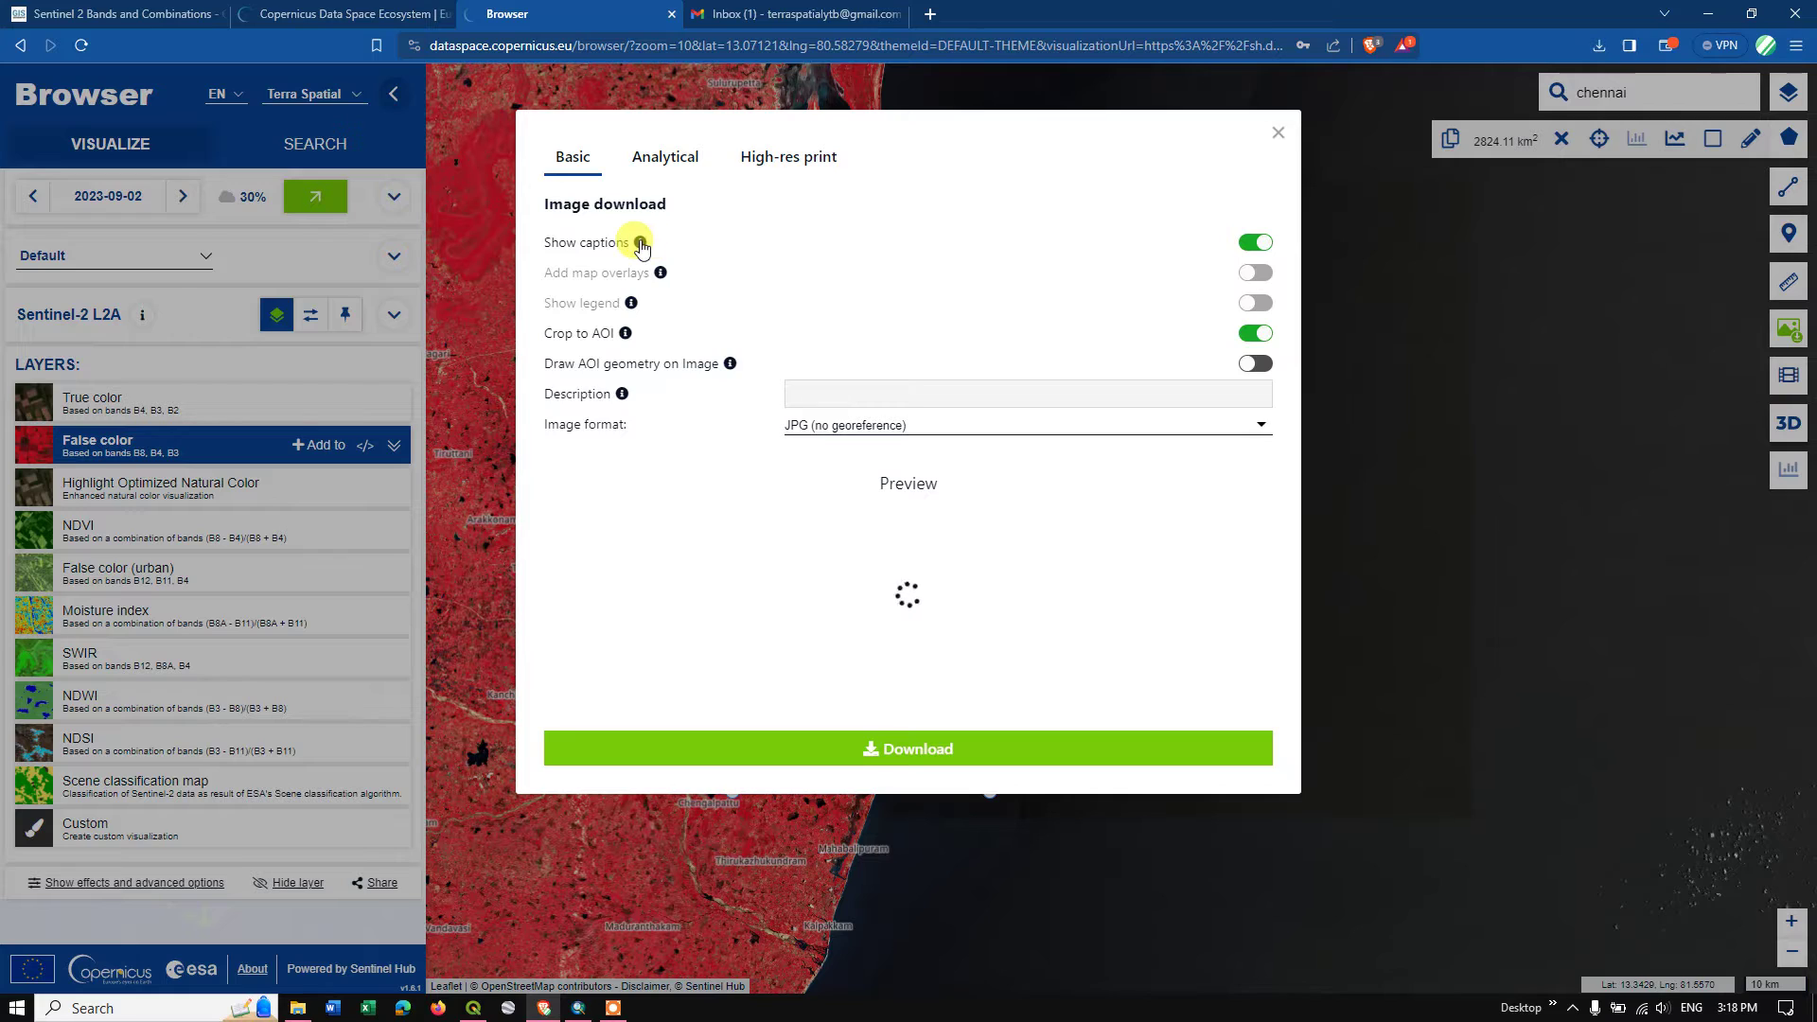
mouse_move(641, 245)
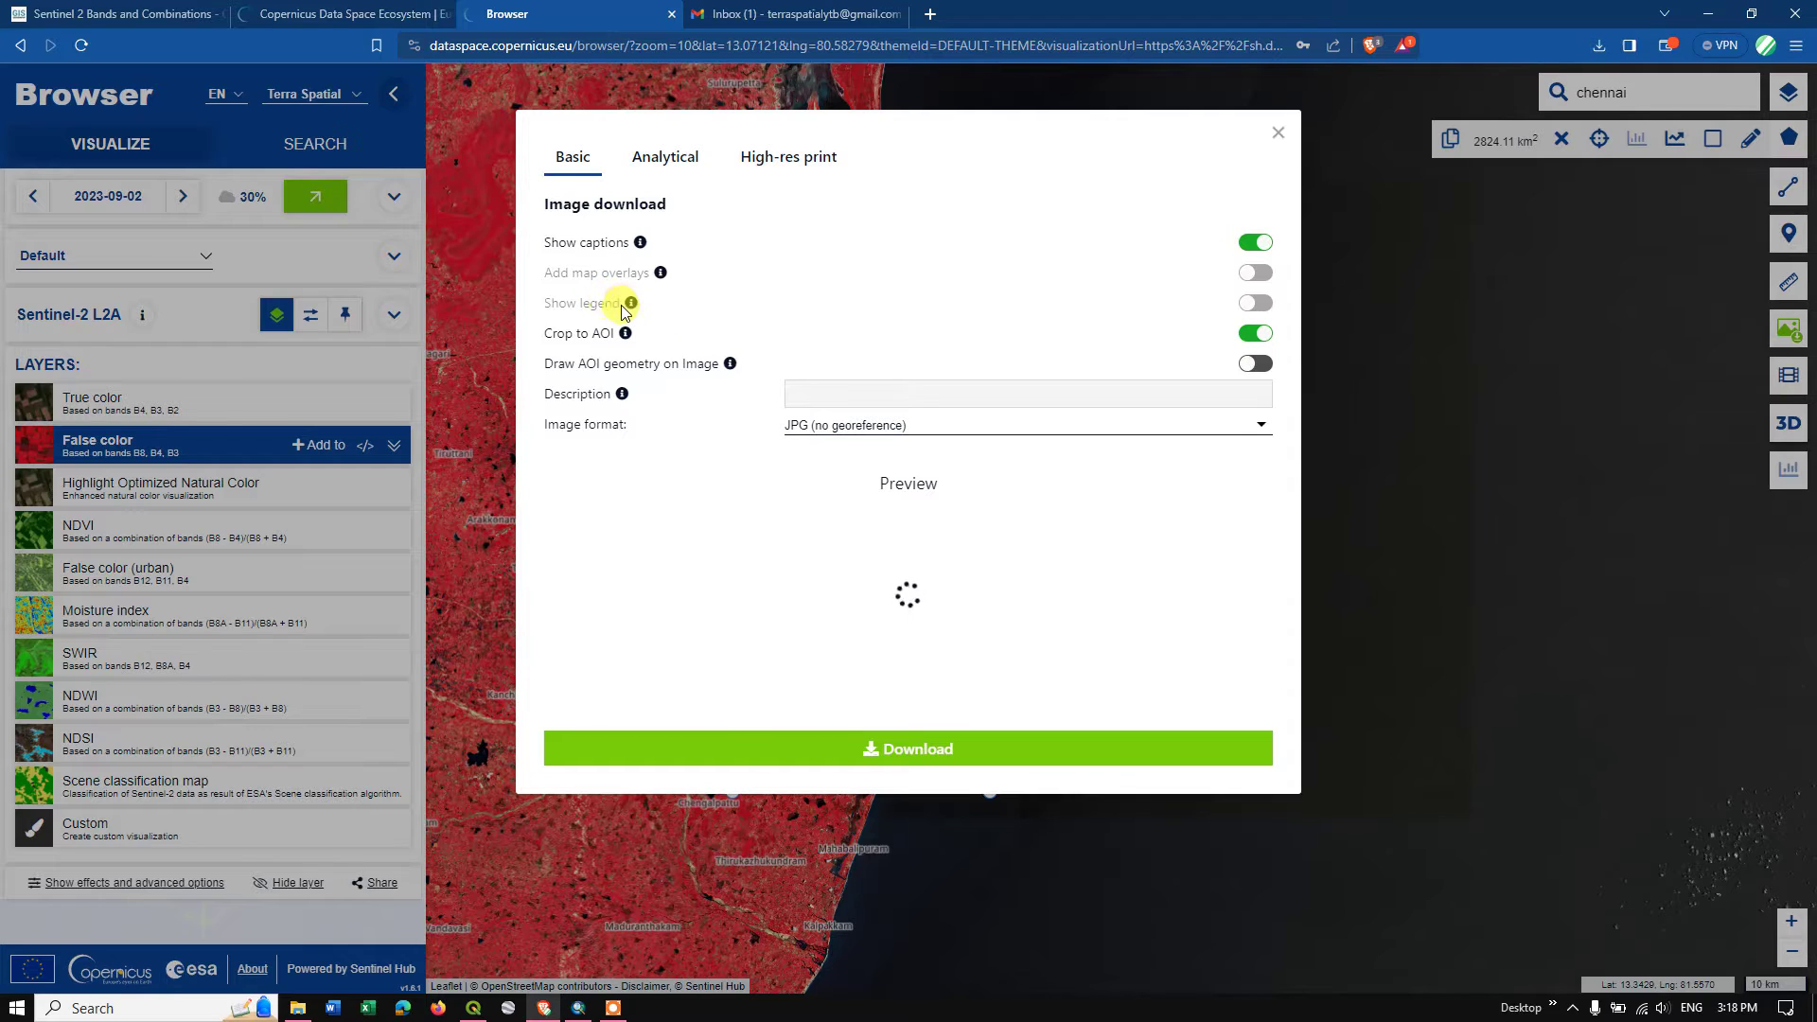
mouse_move(626, 340)
left_click(1279, 134)
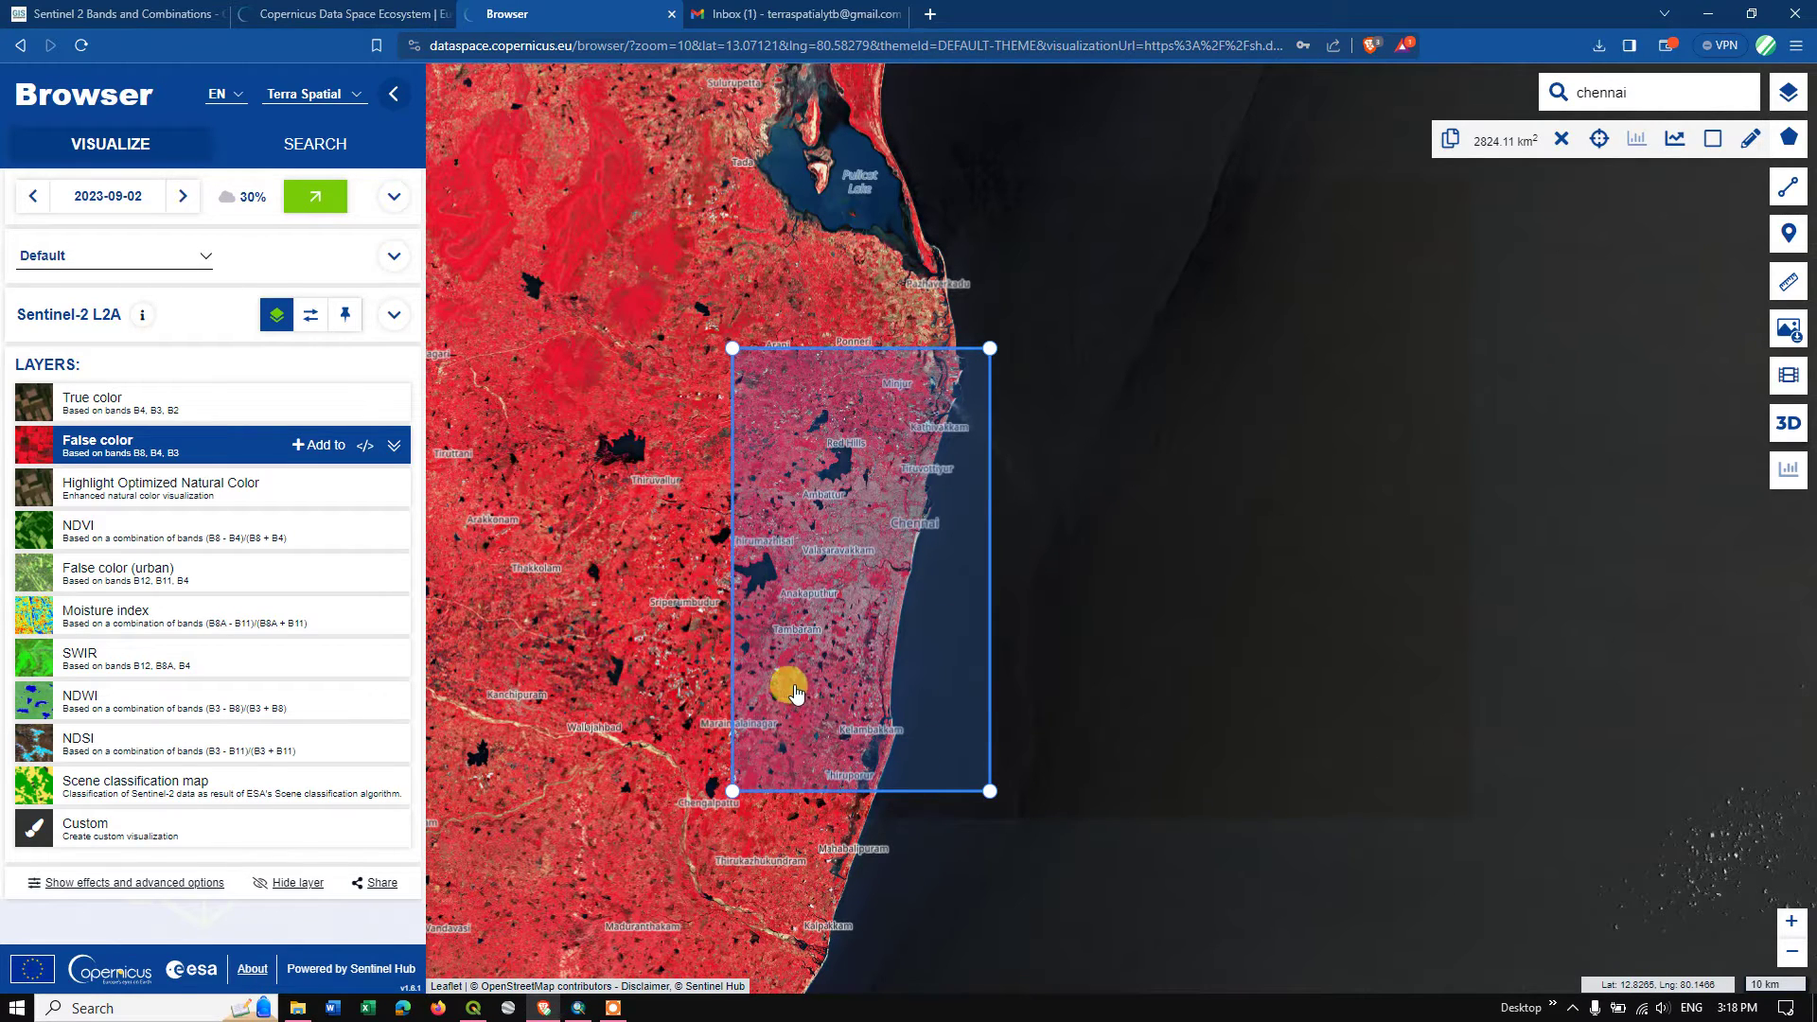
Open the basic image download settings and preview the image with AOI geometry drawn, switching that option back off
left_click(1796, 338)
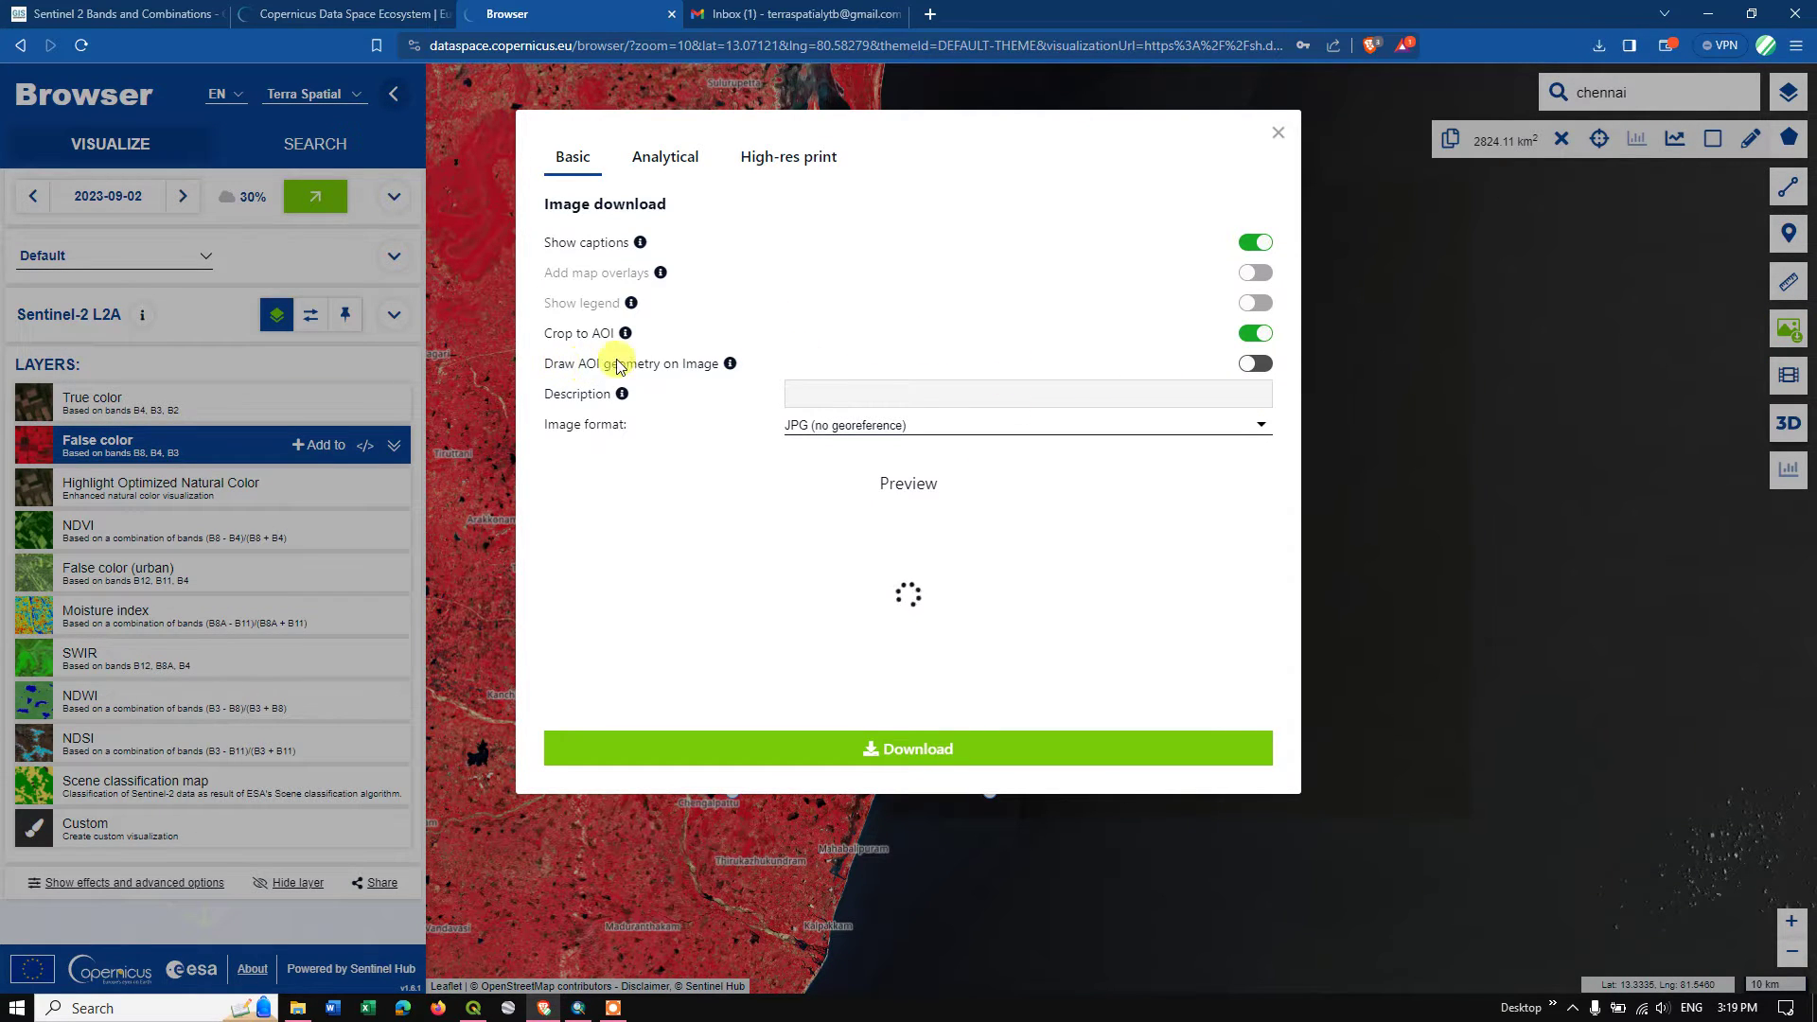
left_click(1257, 365)
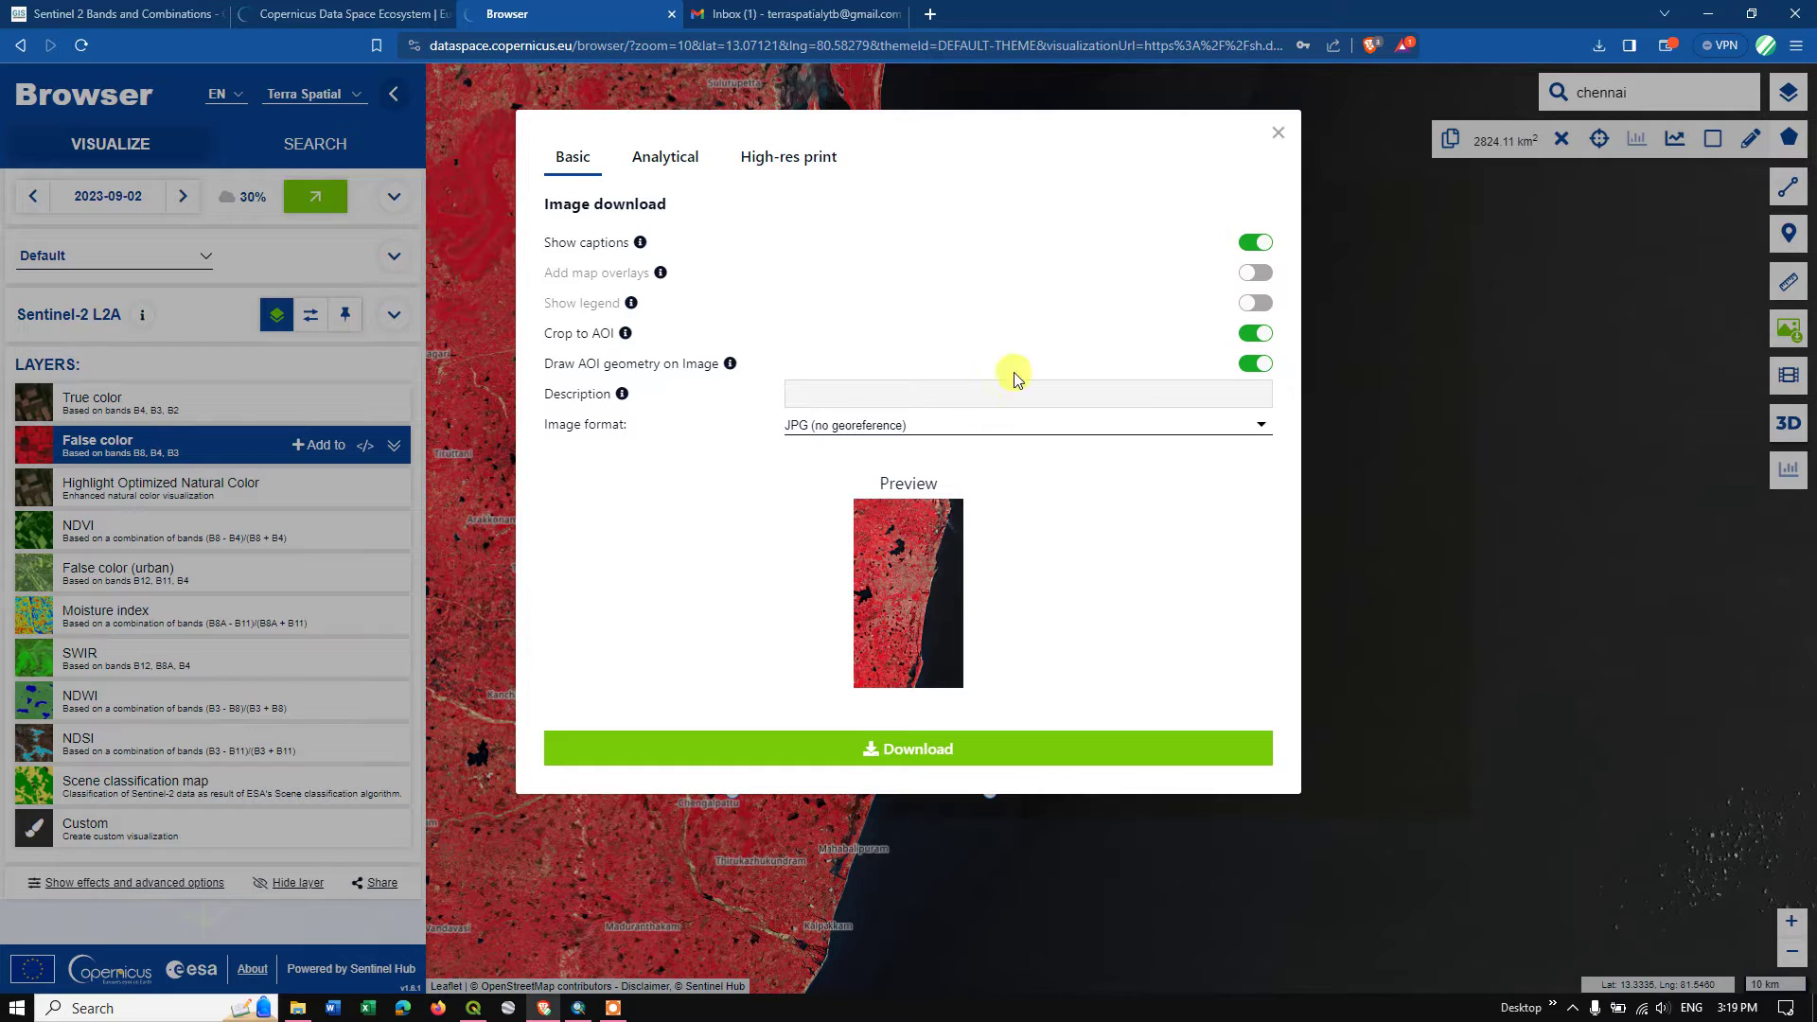
left_click(1256, 367)
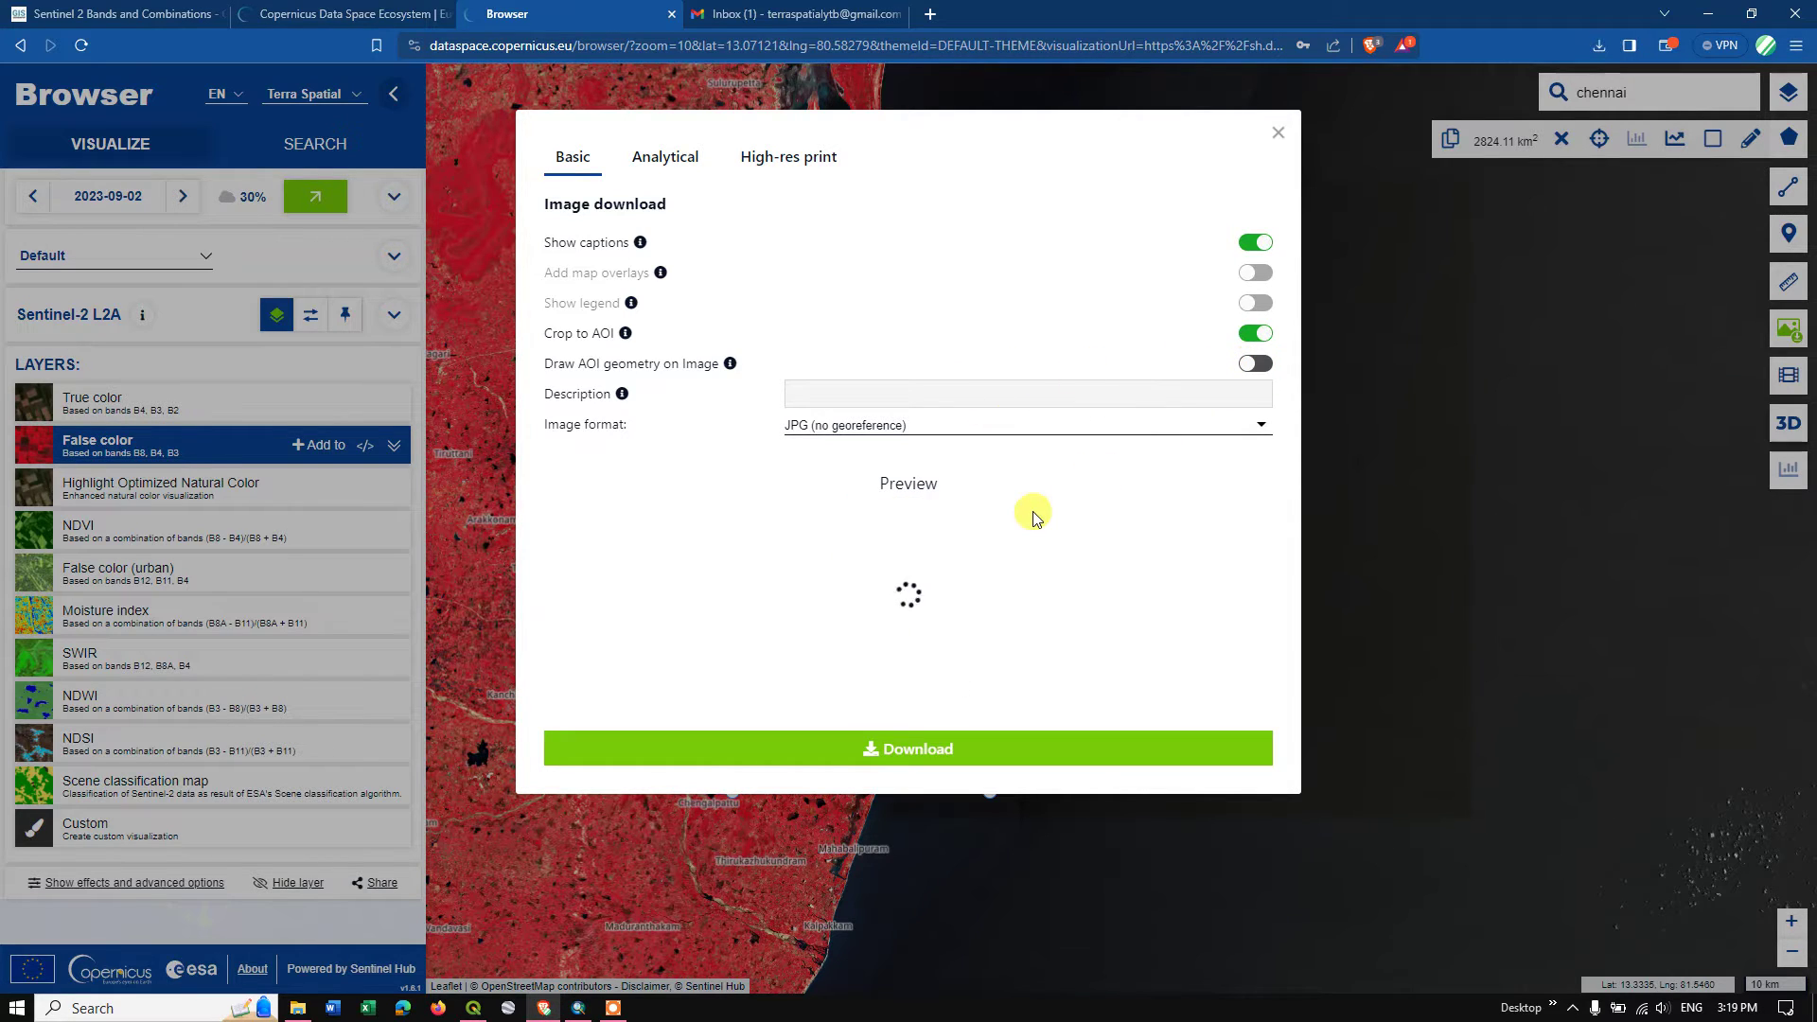
Enter the description False Color for the image and keep JPG (no georeference) as its format
left_click(829, 394)
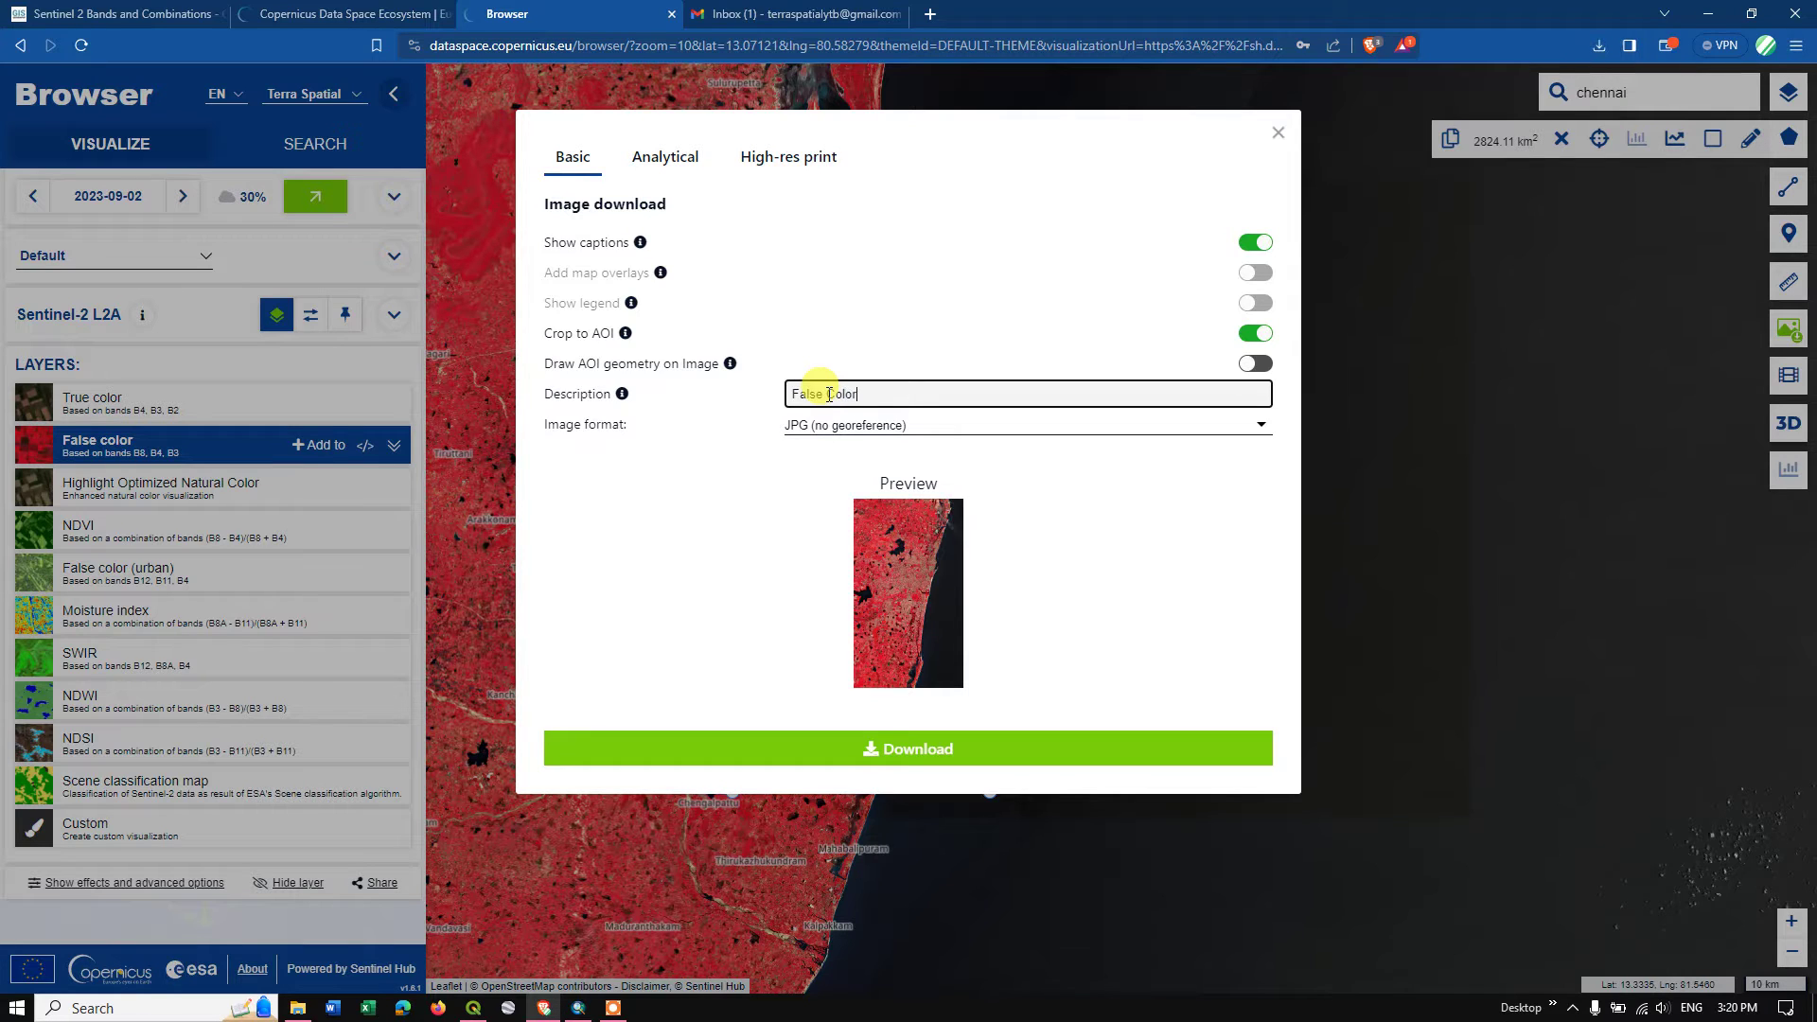
left_click(848, 426)
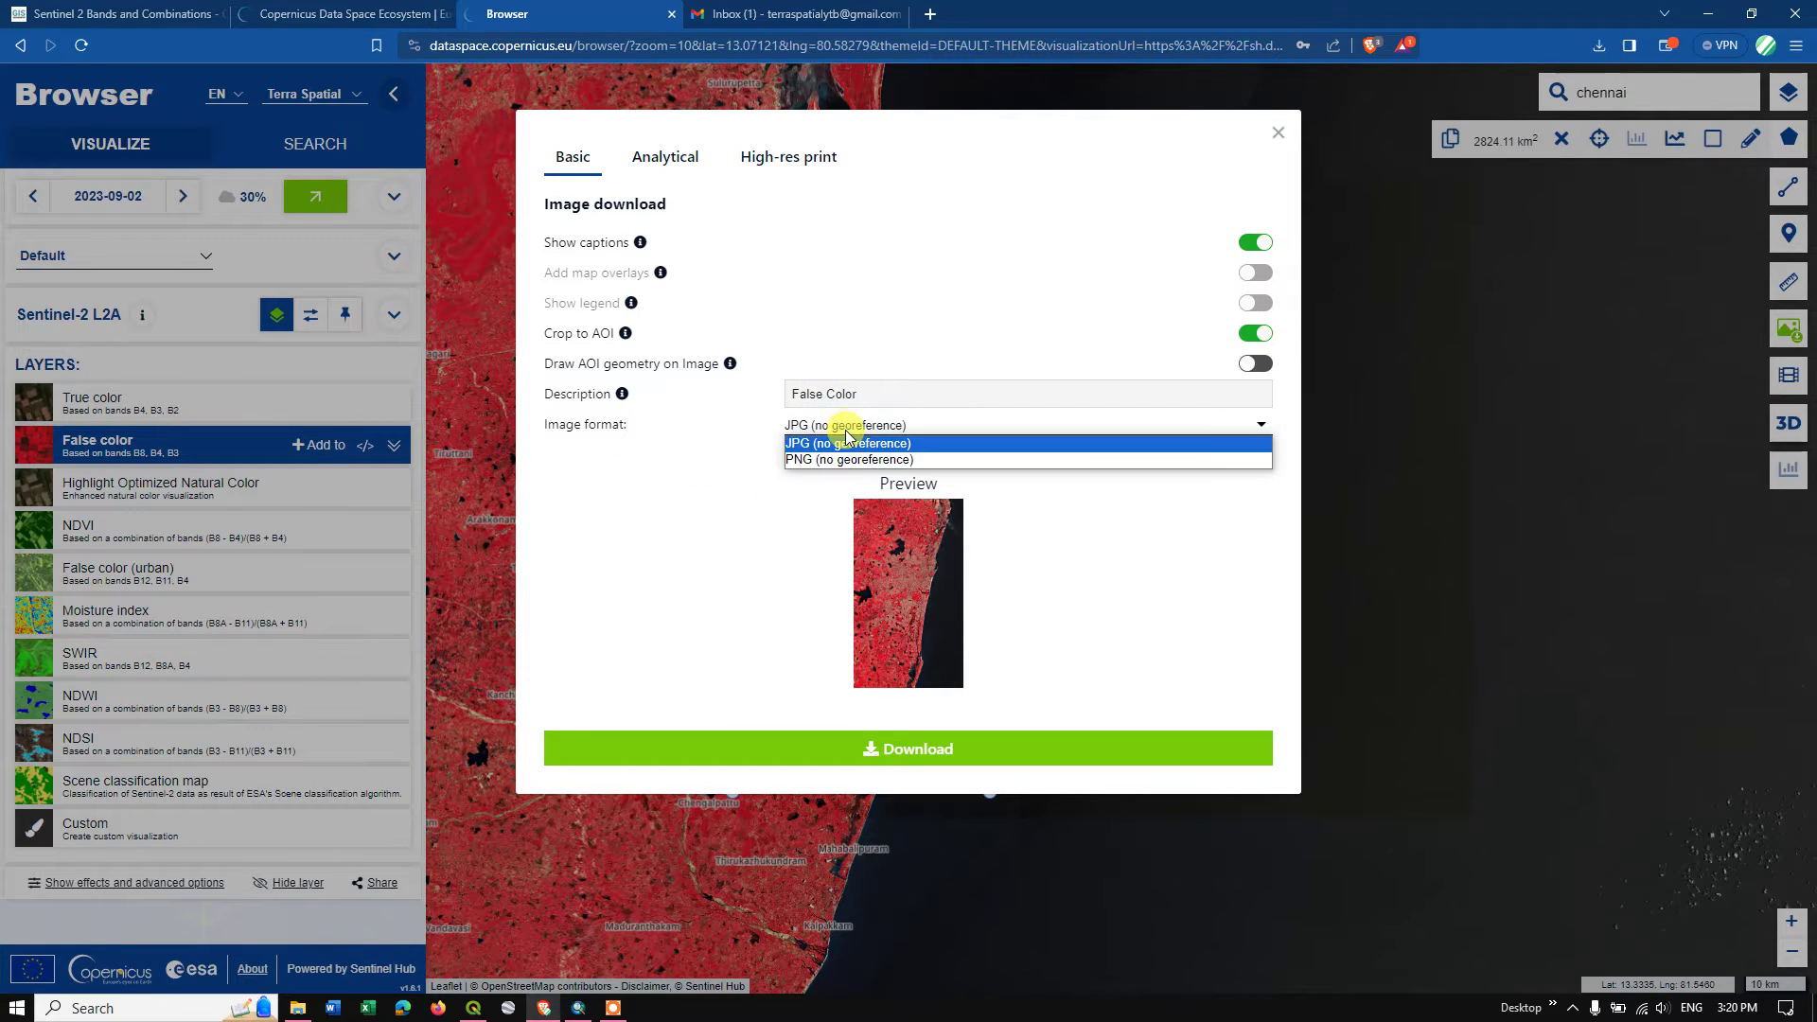
left_click(826, 443)
left_click(821, 428)
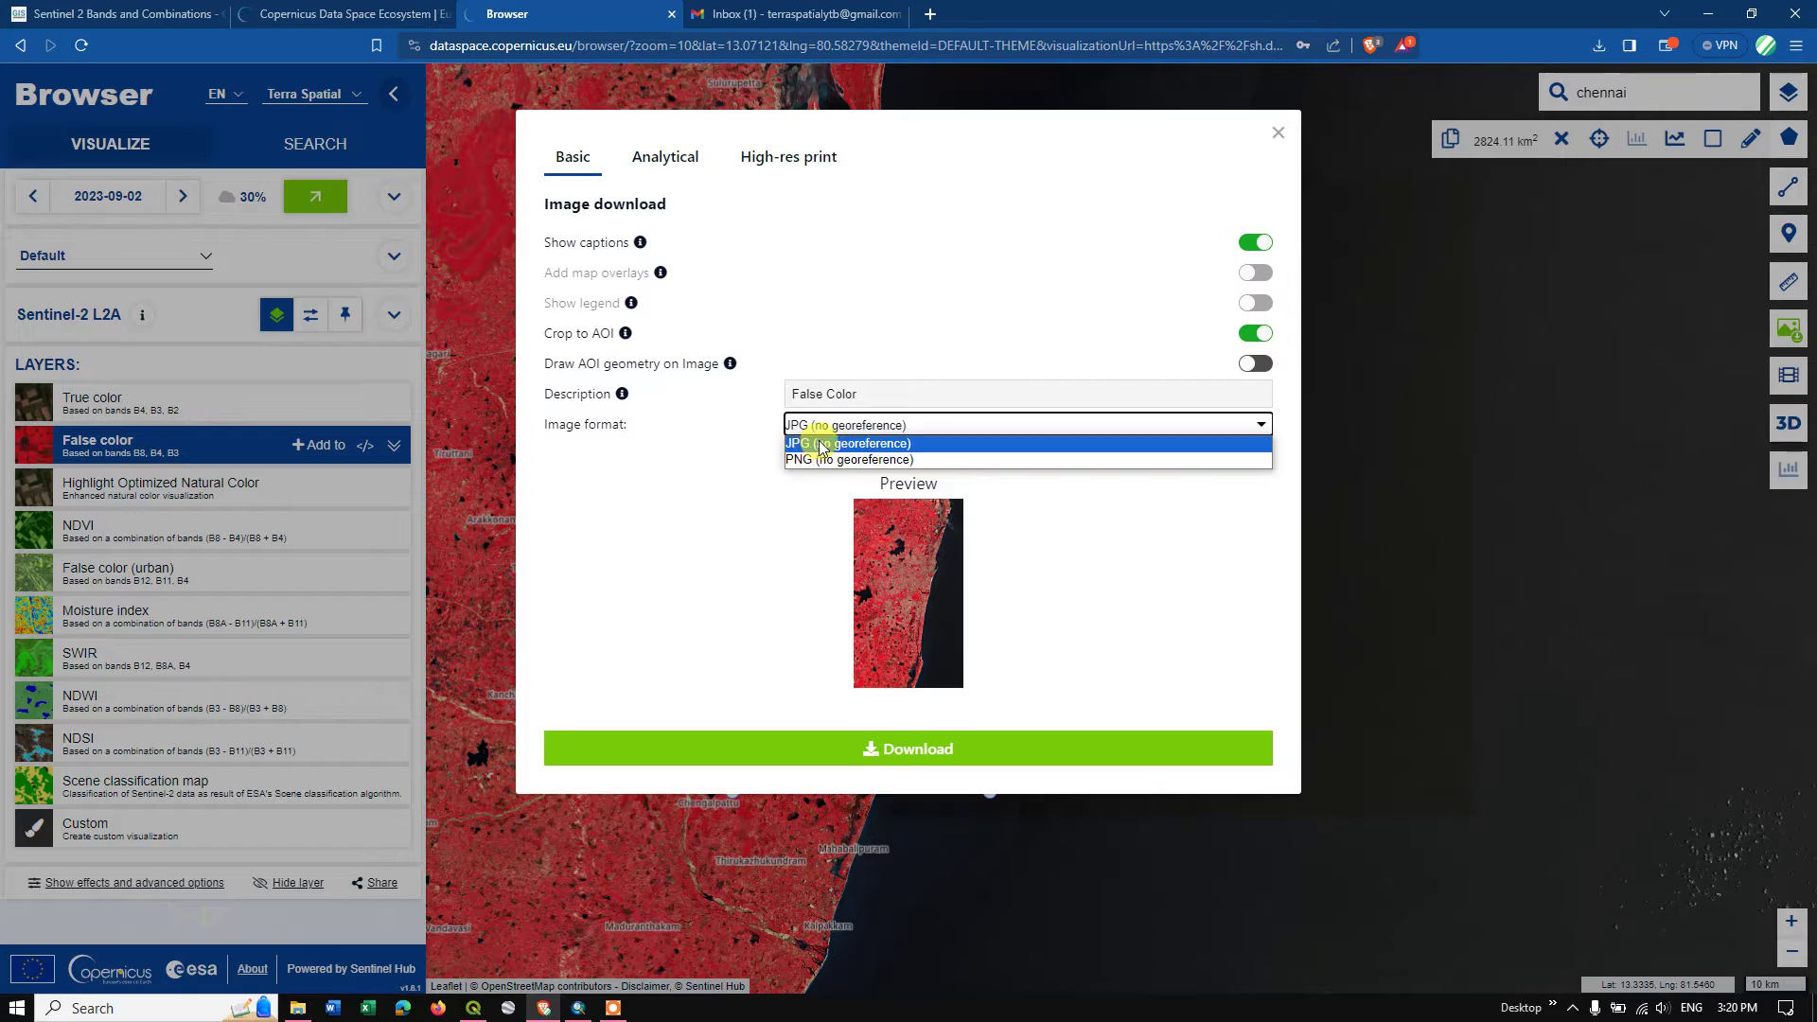
left_click(821, 445)
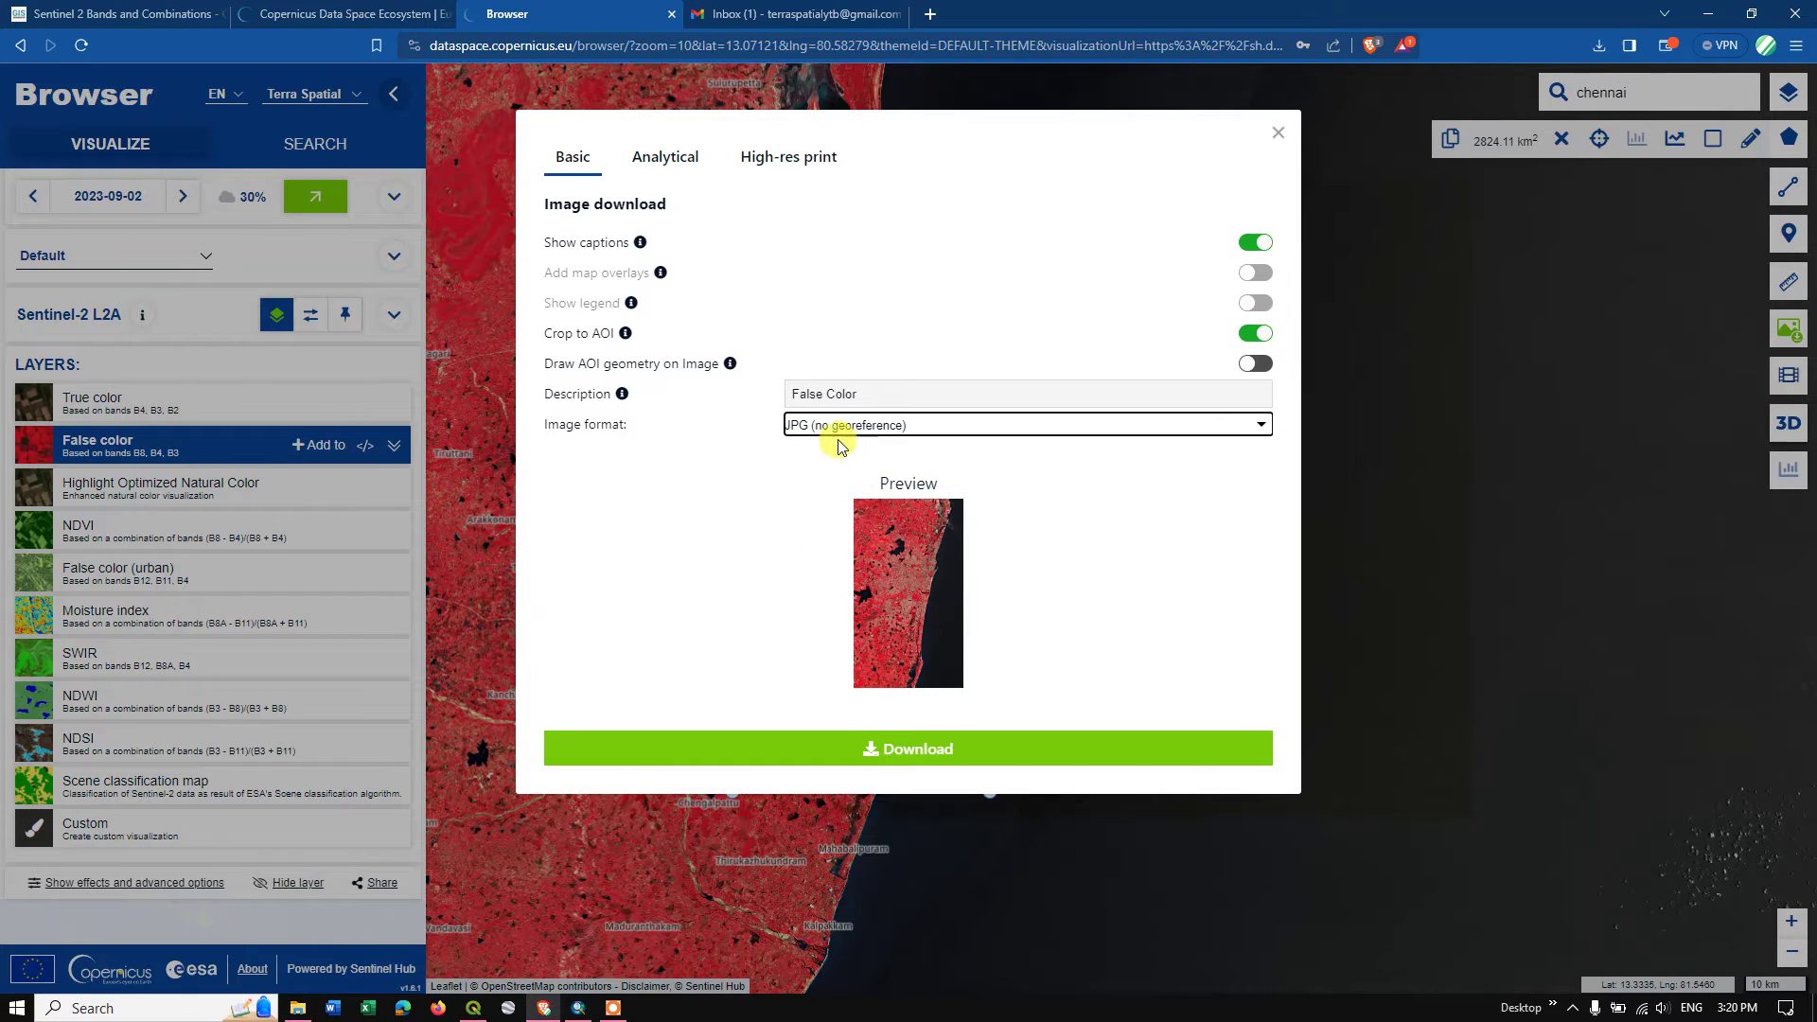
Download the false color image and save it under its suggested name in a new folder named TS inside TEST
left_click(930, 751)
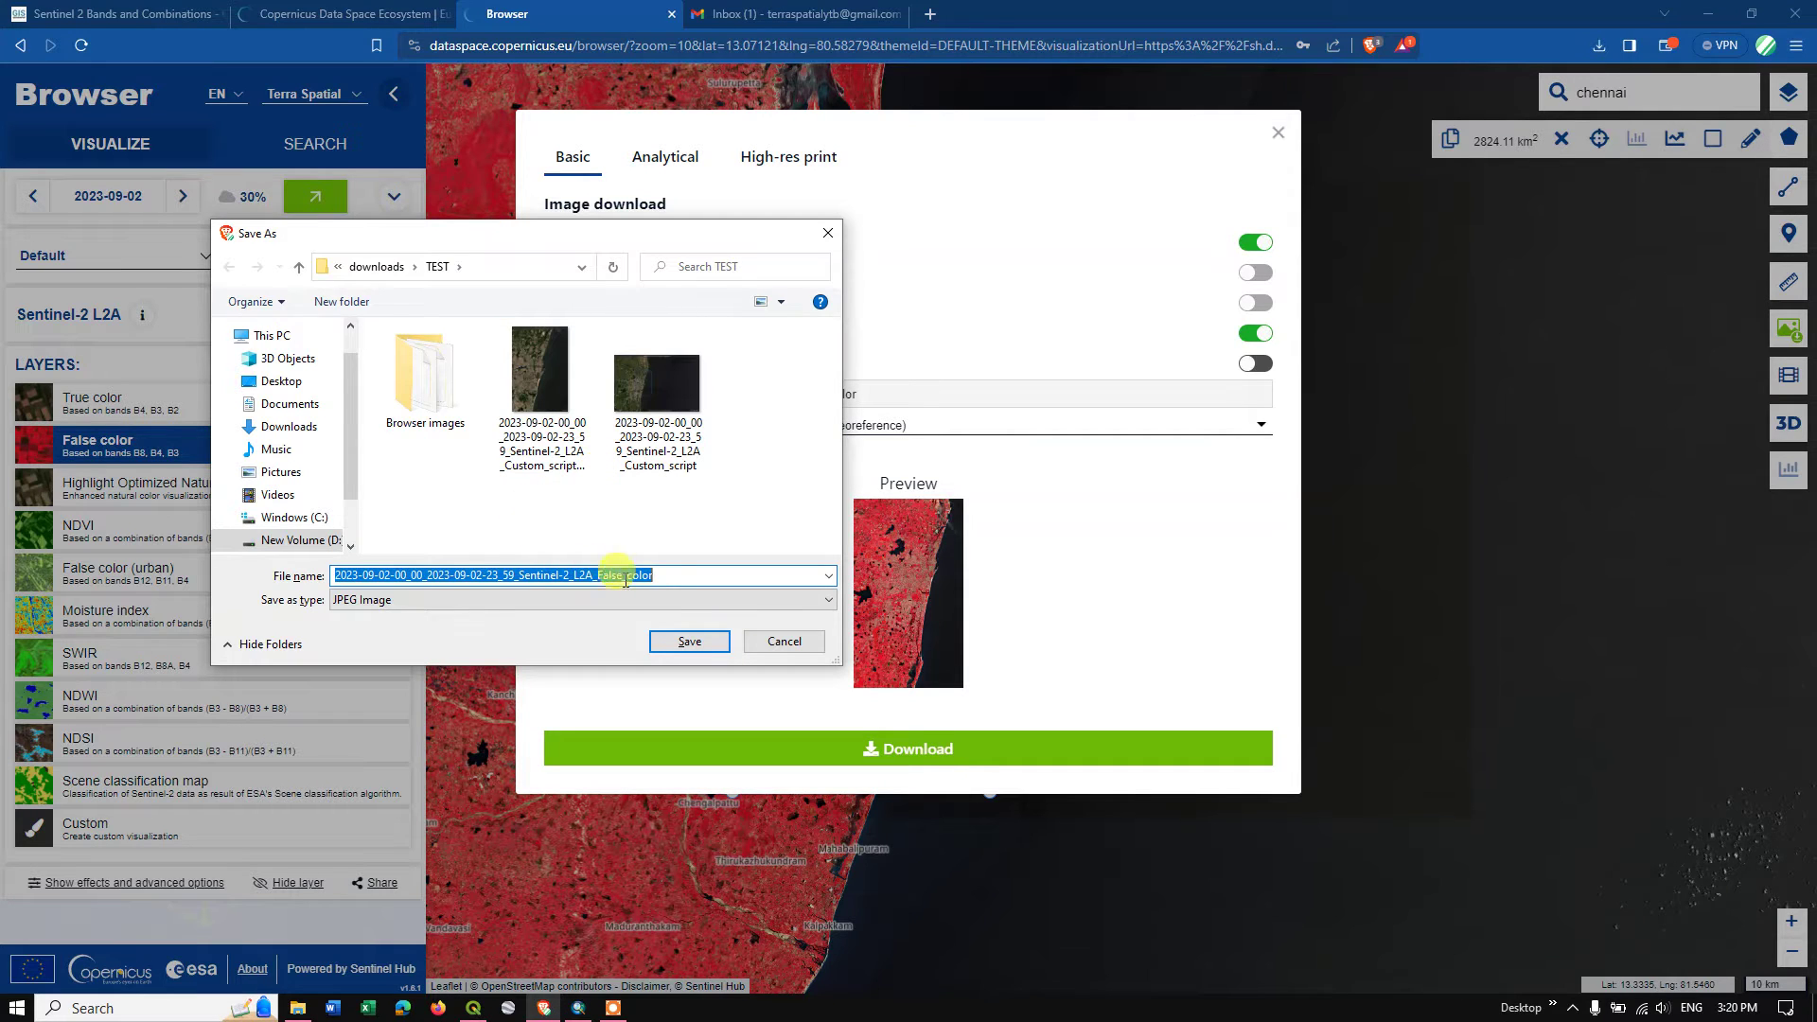
right_click(705, 517)
mouse_move(754, 736)
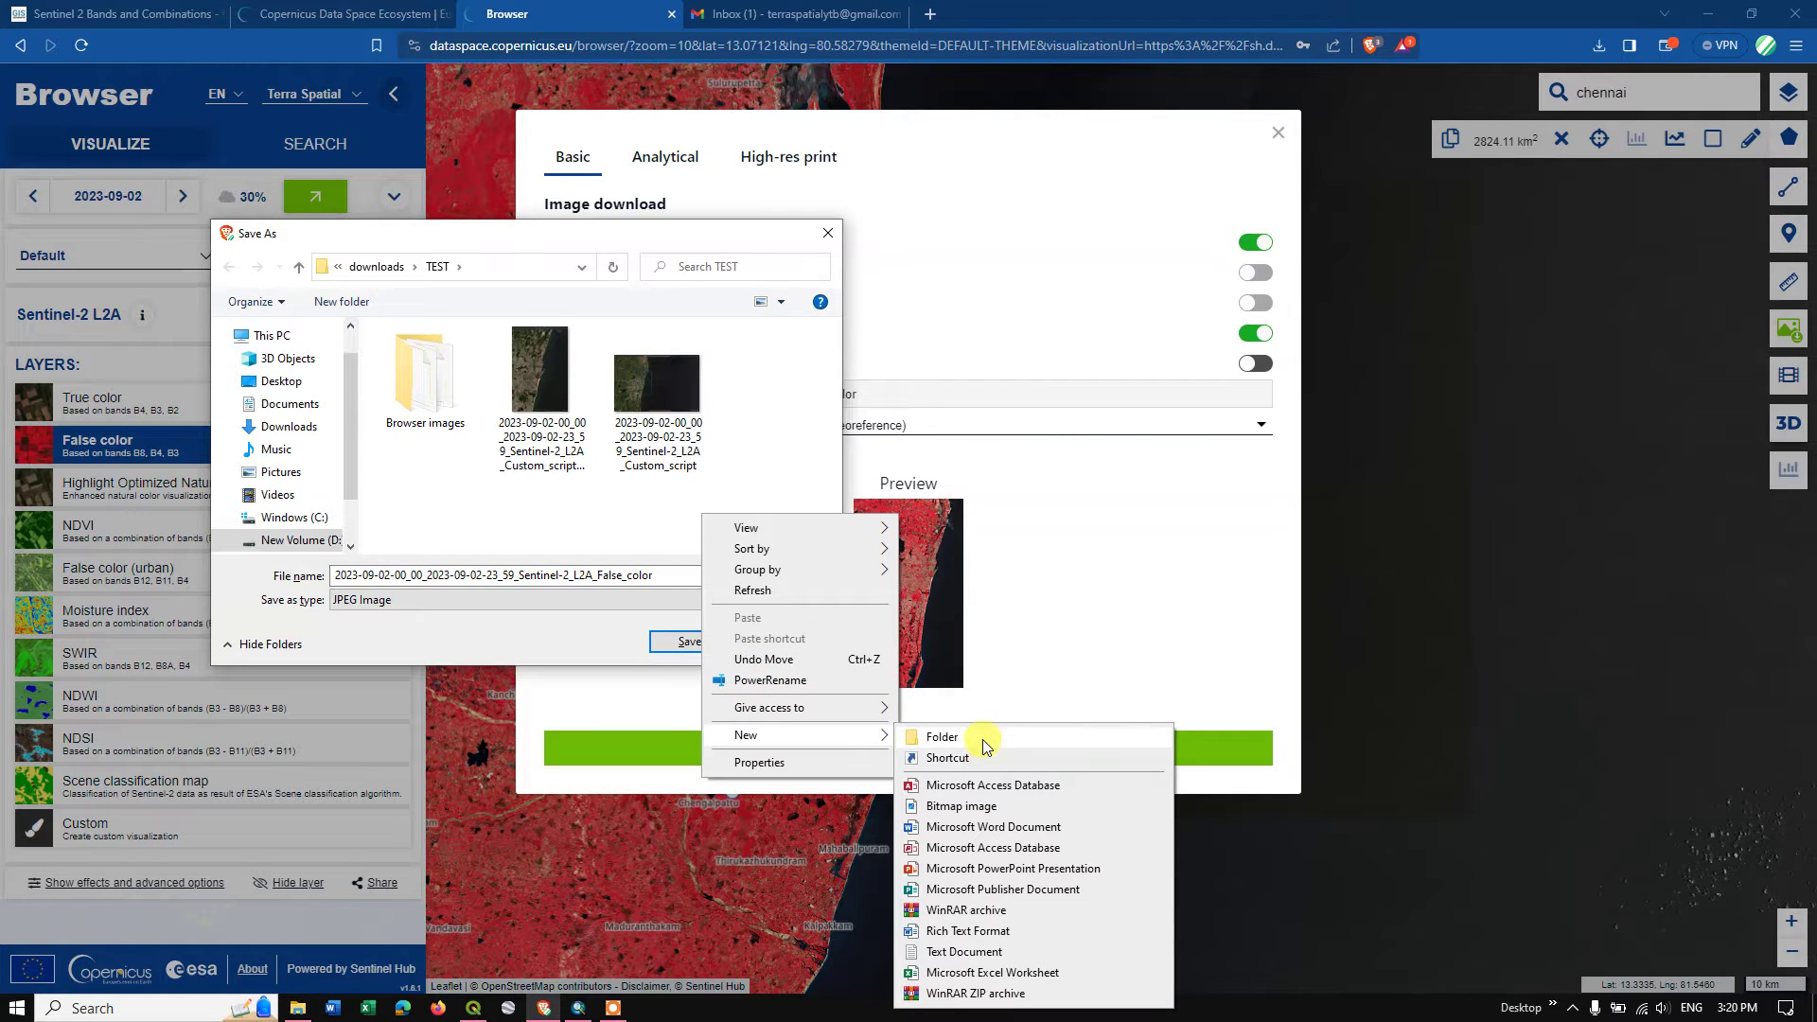
left_click(984, 738)
key("BackSpace")
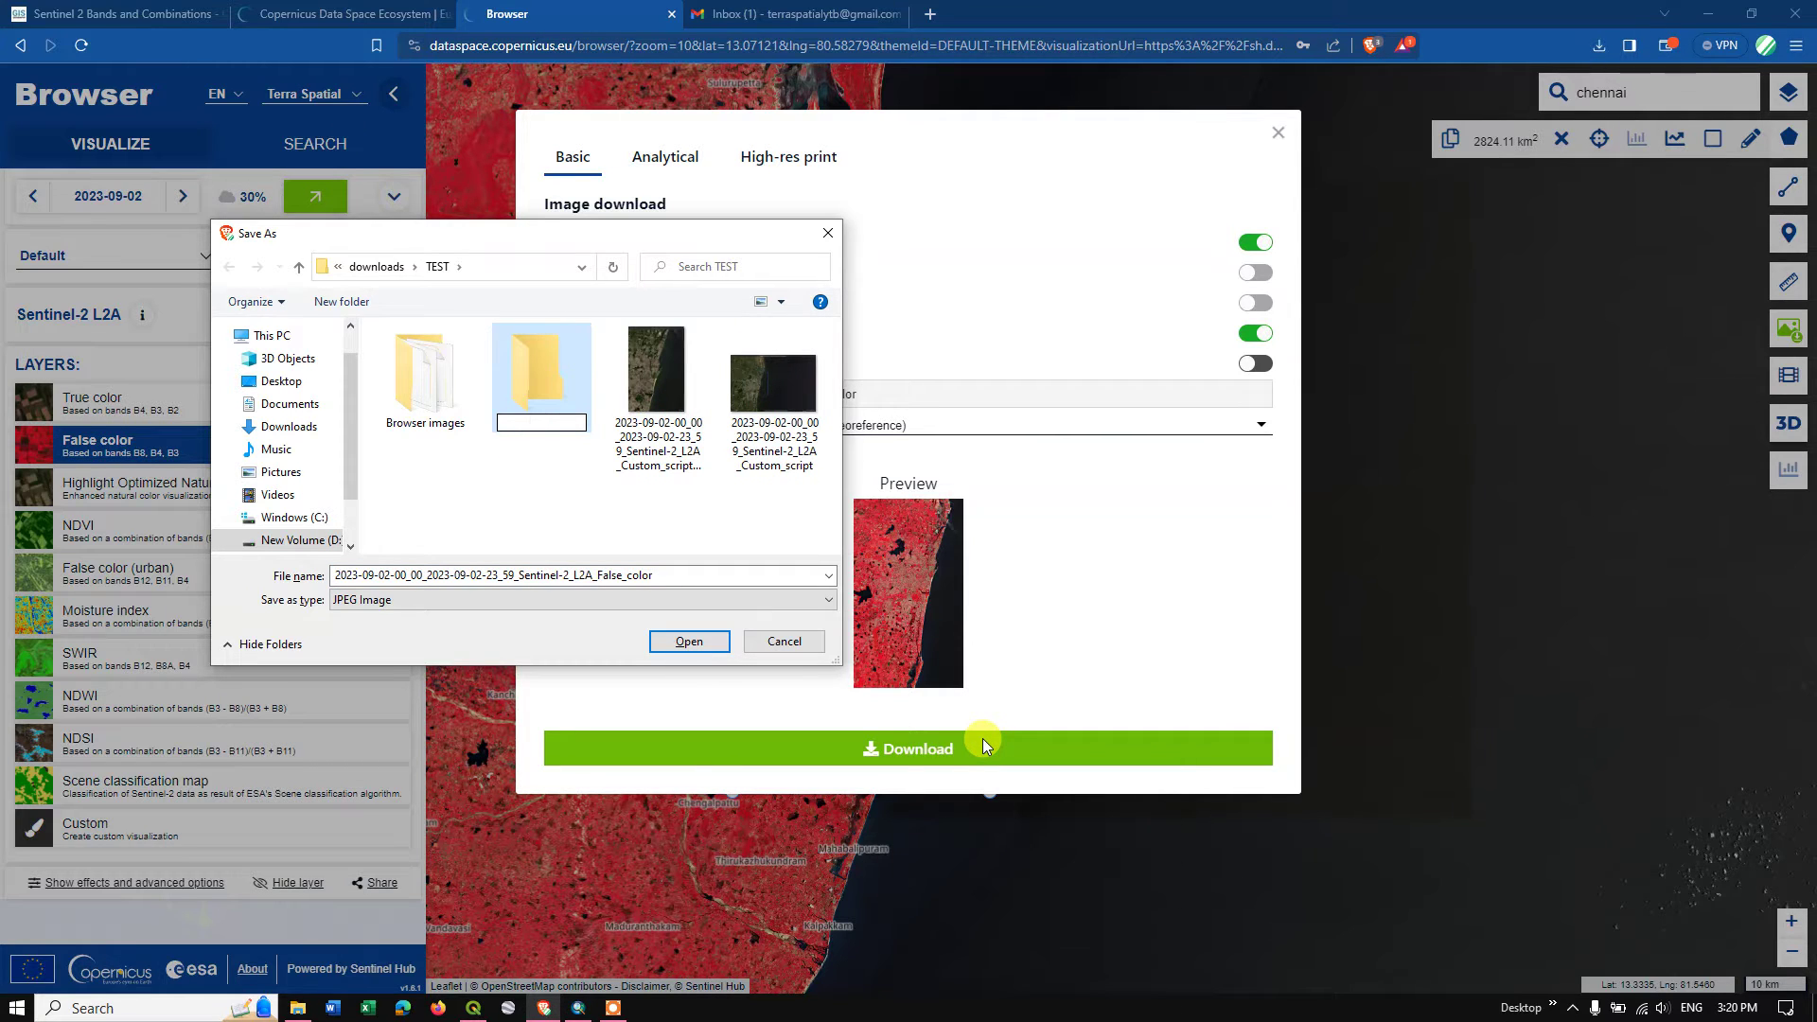
type("TS")
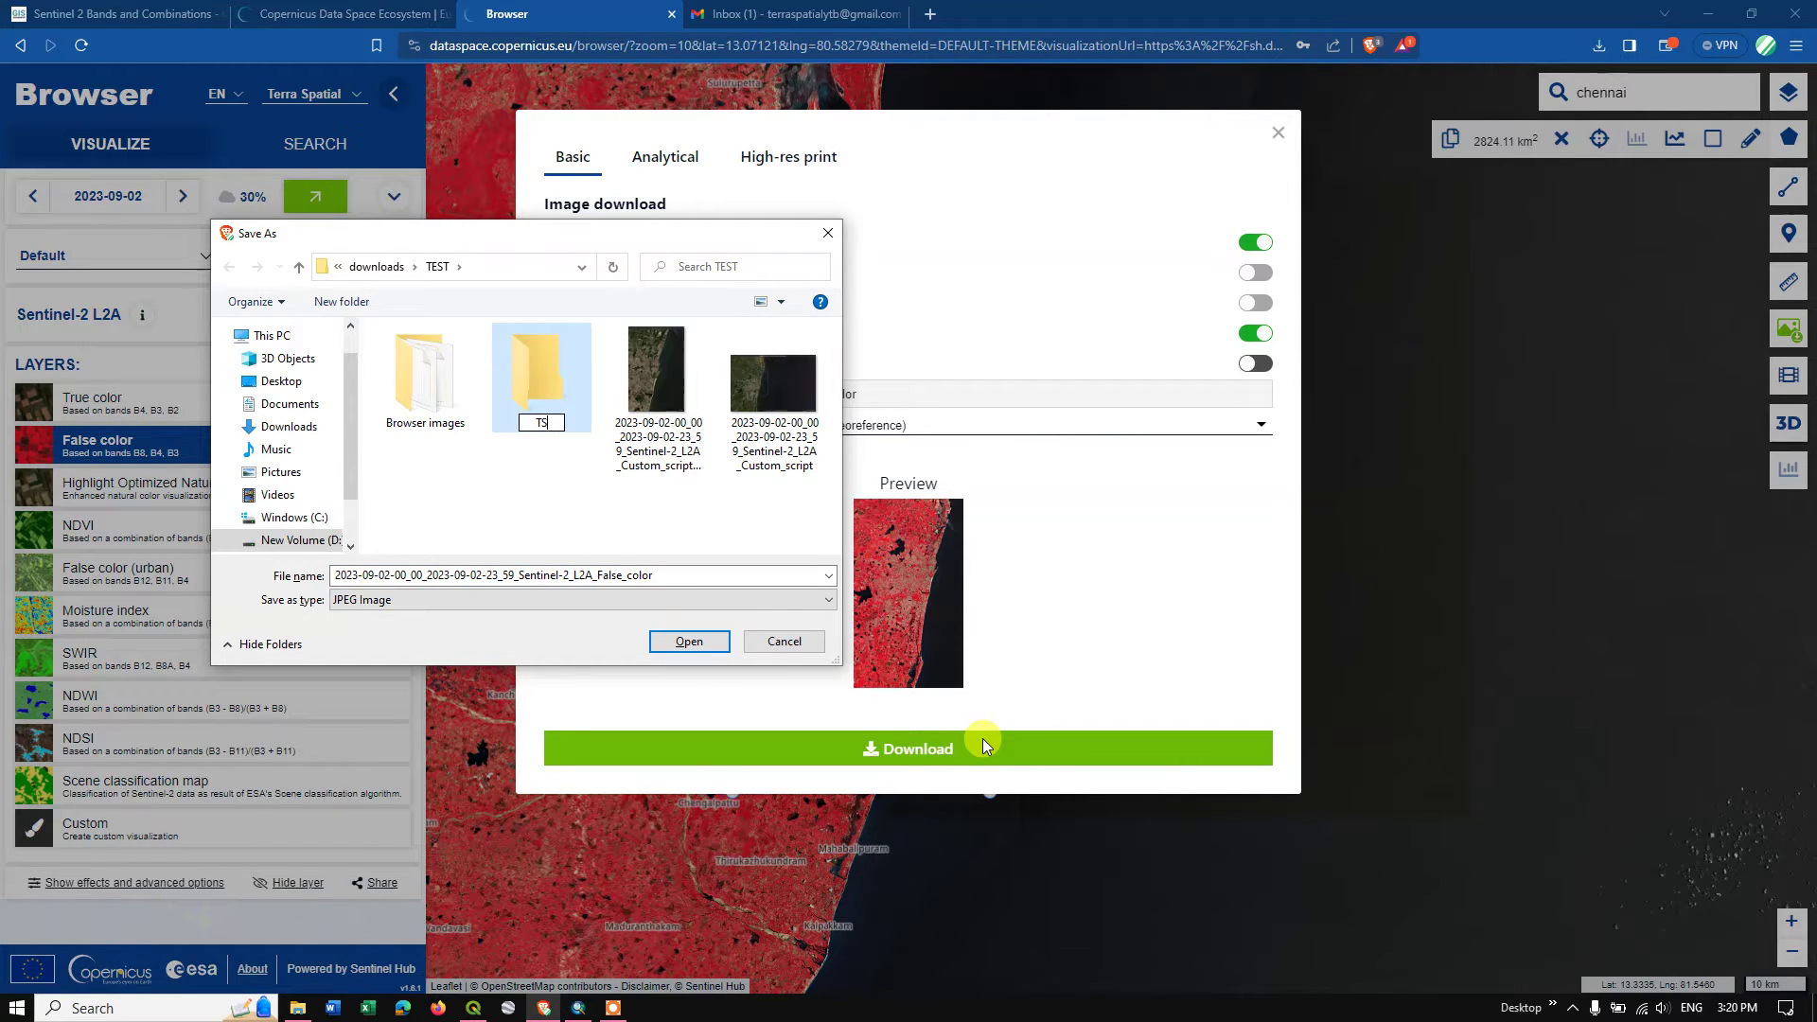
left_click(536, 365)
double_click(536, 365)
left_click(689, 640)
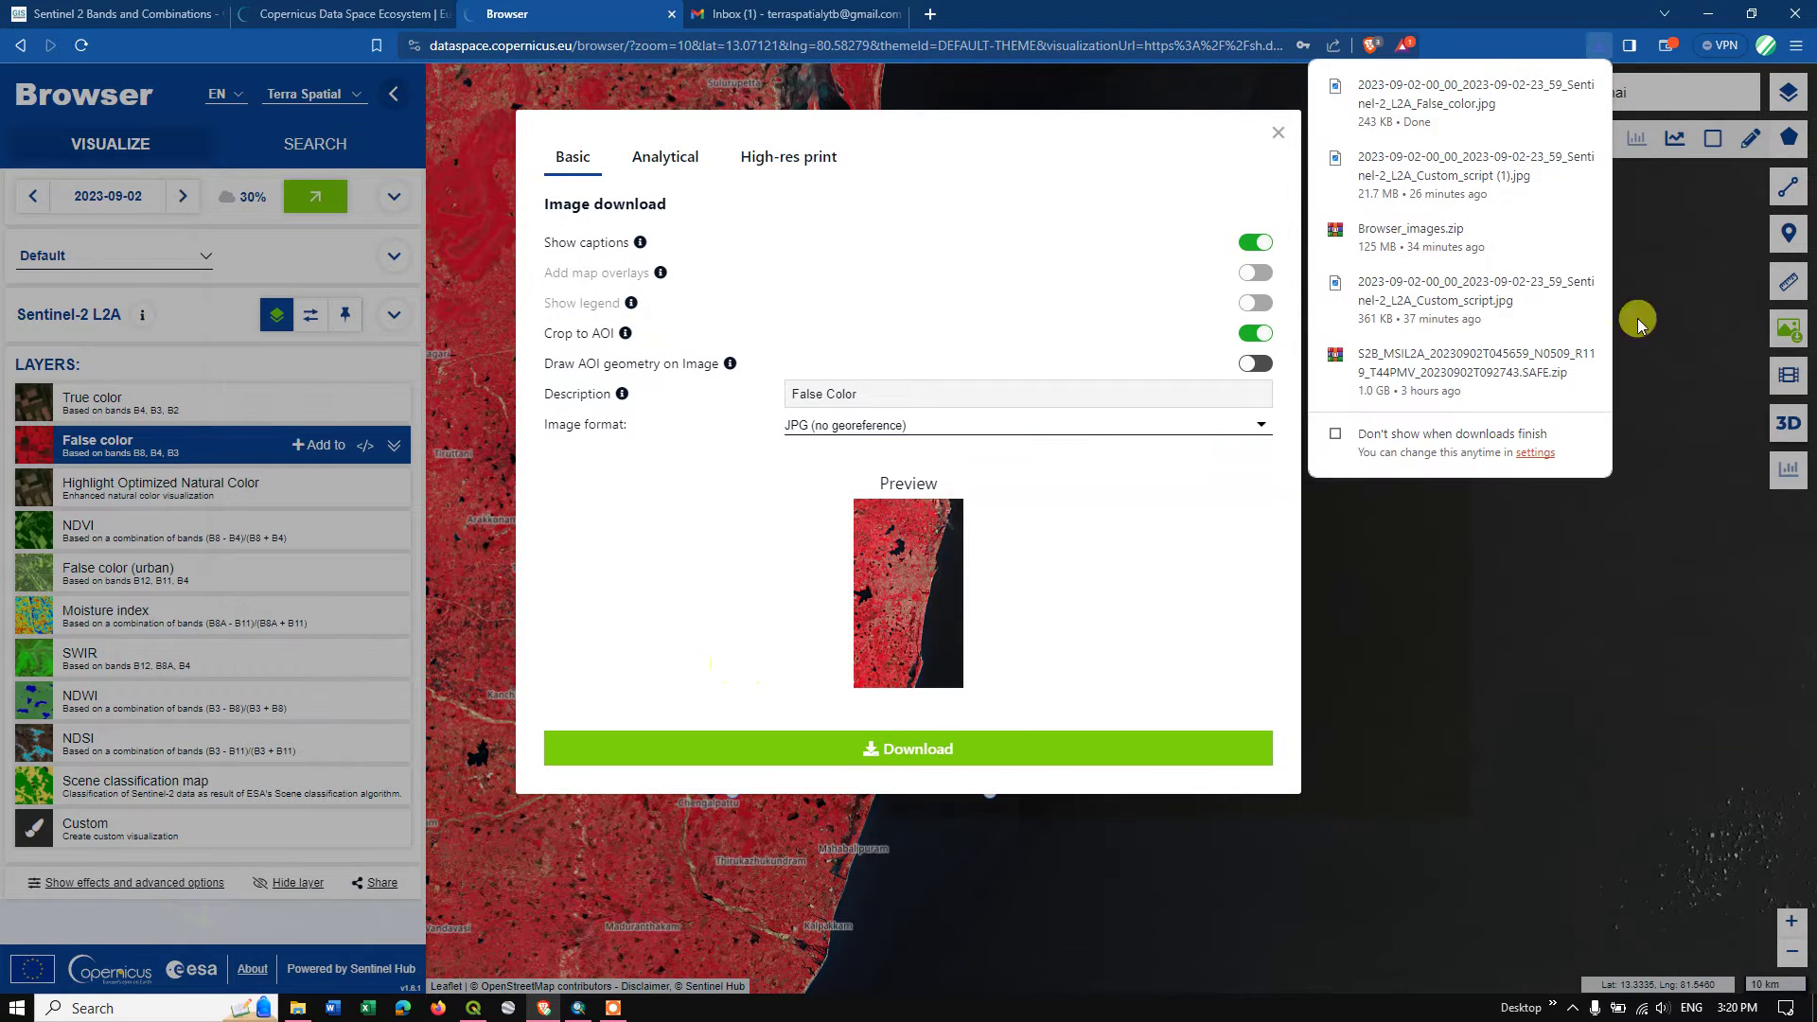
Locate the downloaded false color JPG in its folder and inspect it up close in the image viewer
mouse_move(1464, 110)
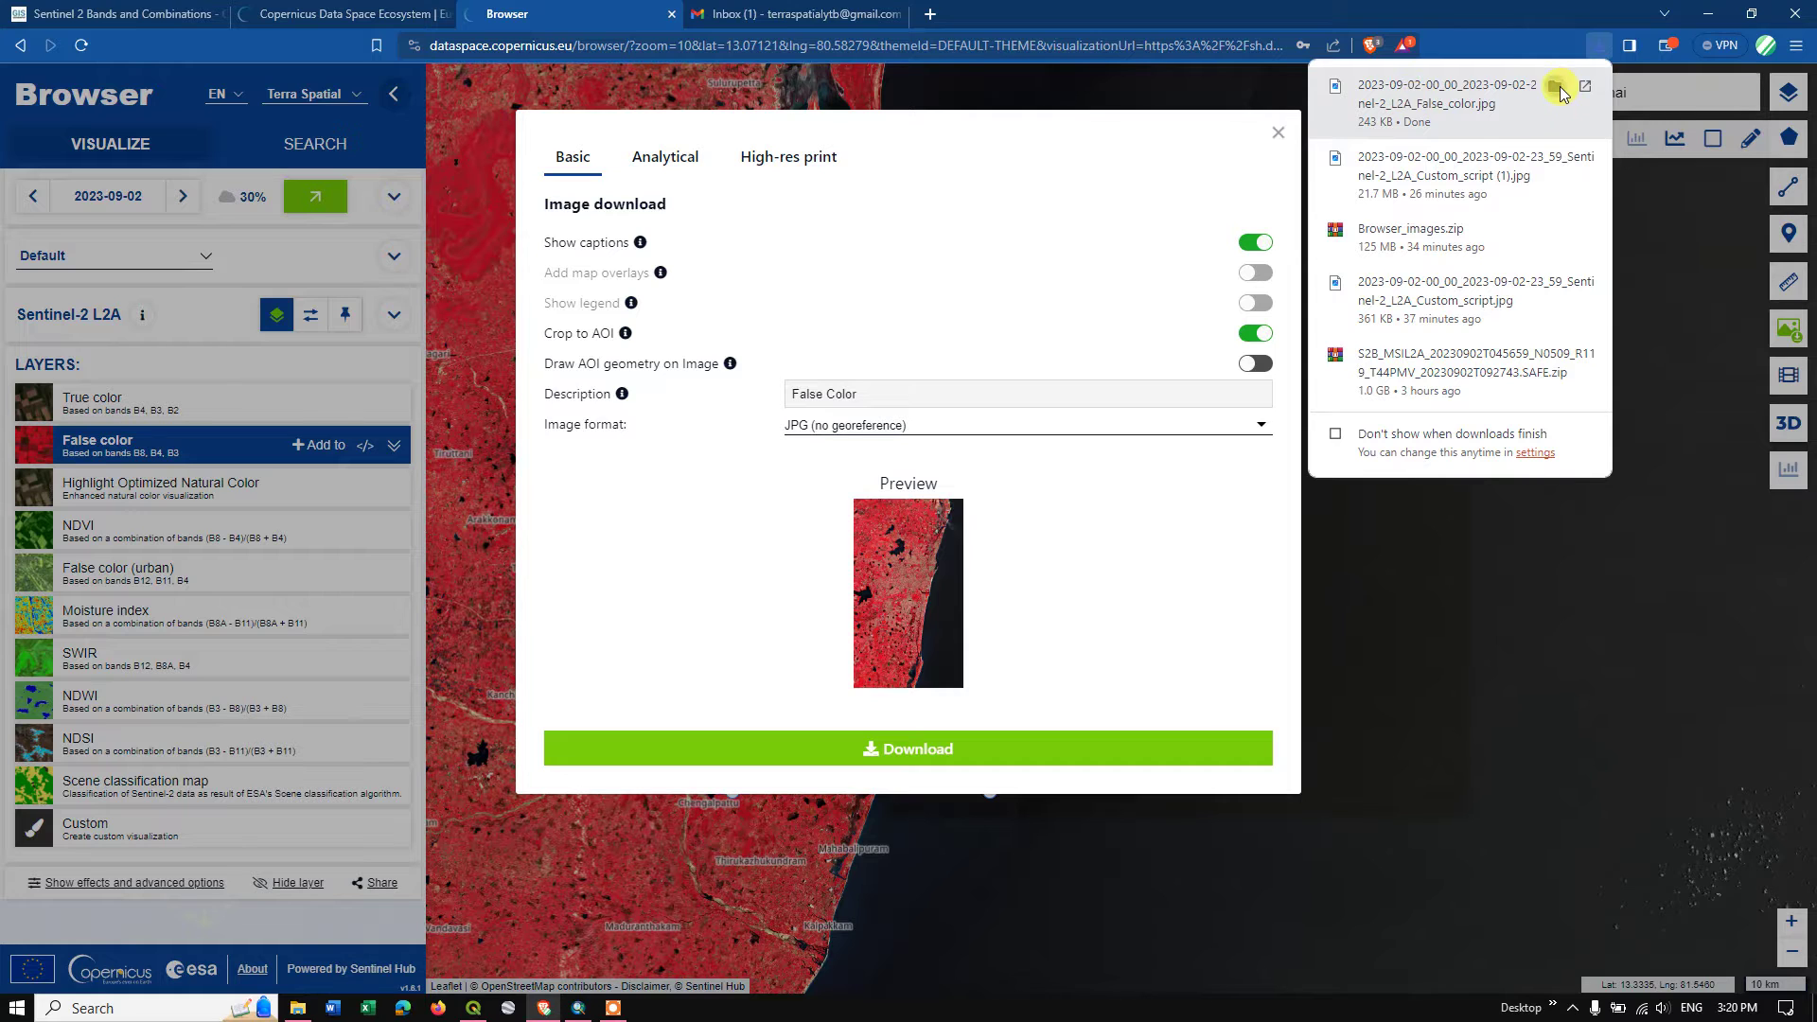
left_click(1557, 89)
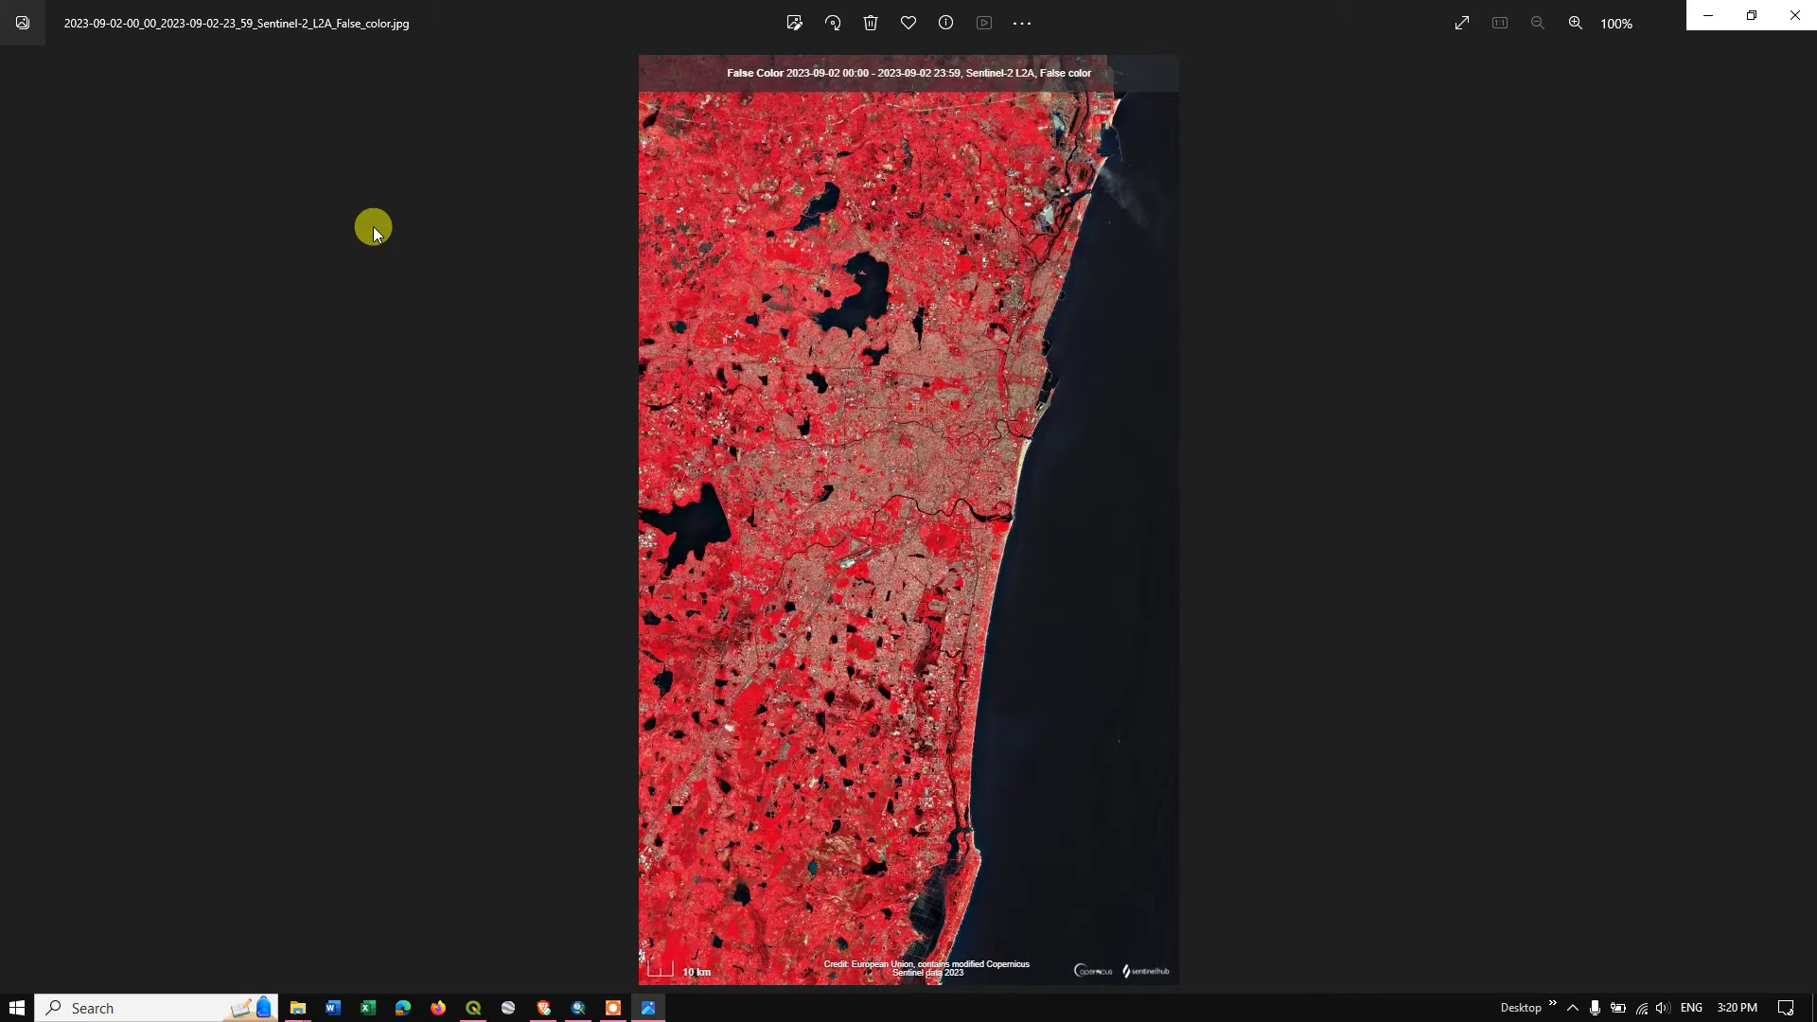
scroll(918, 412, "up", 4)
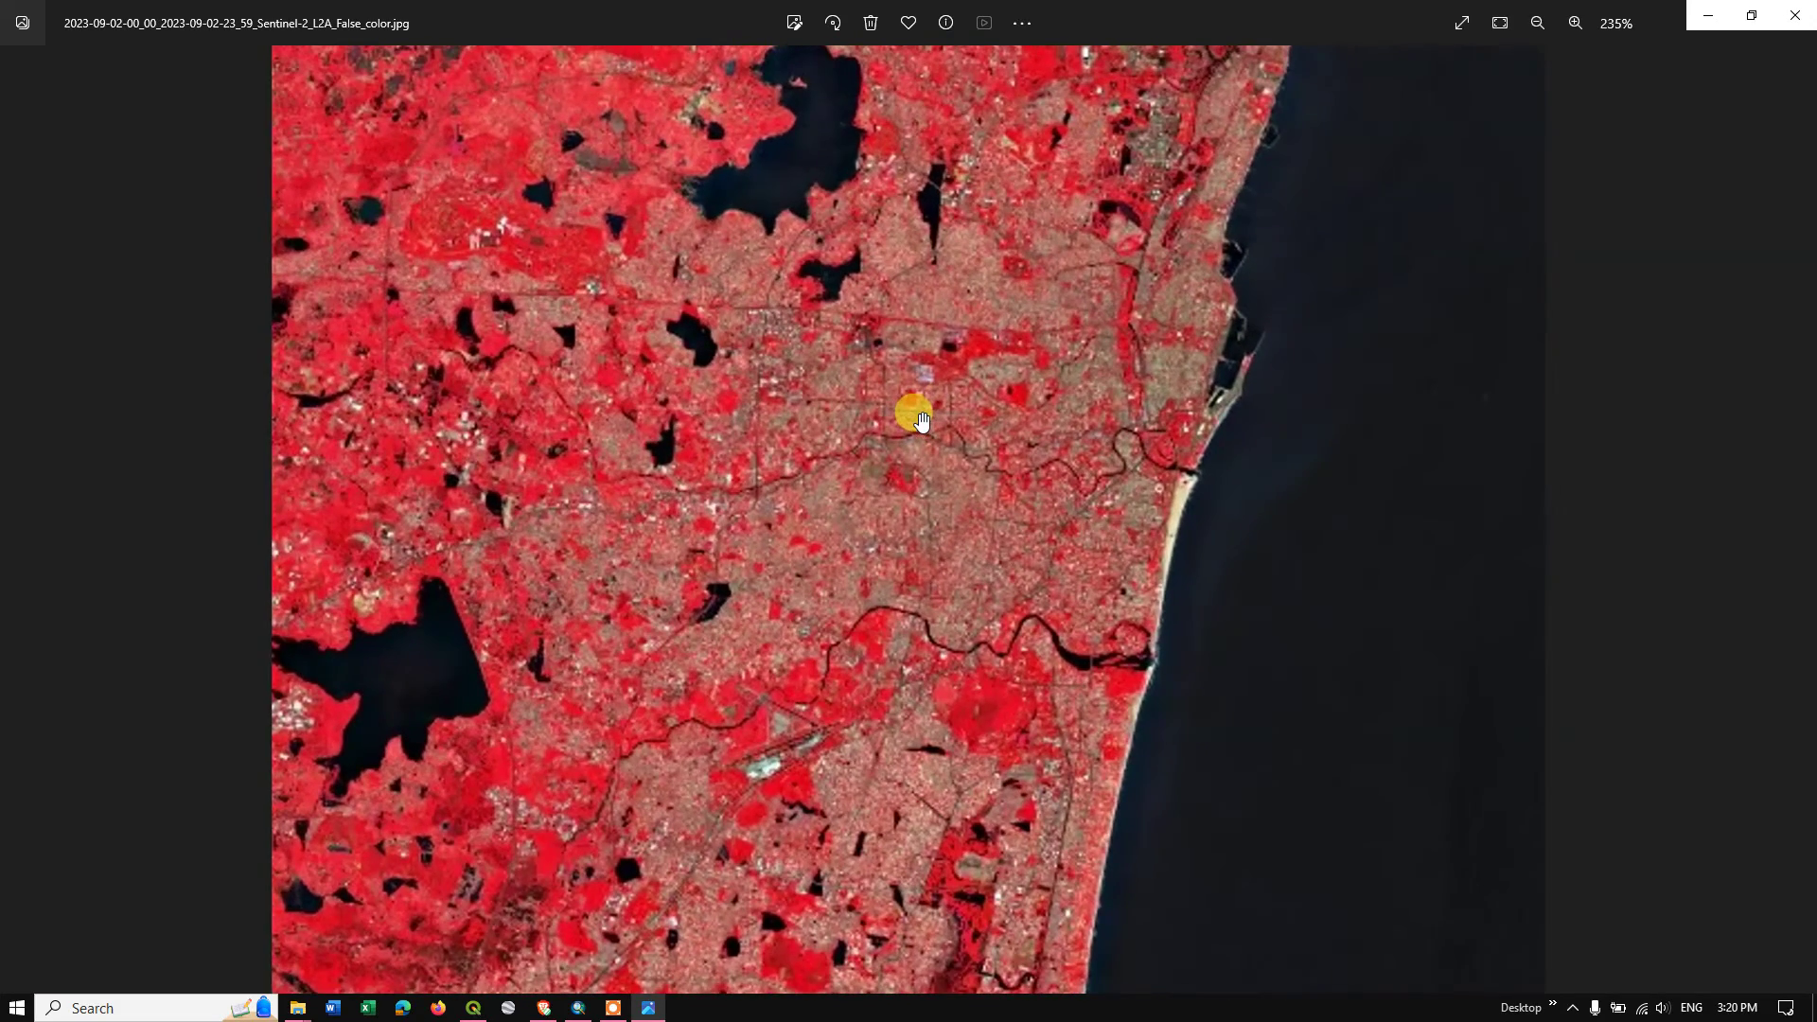
scroll(1024, 515, "down", 4)
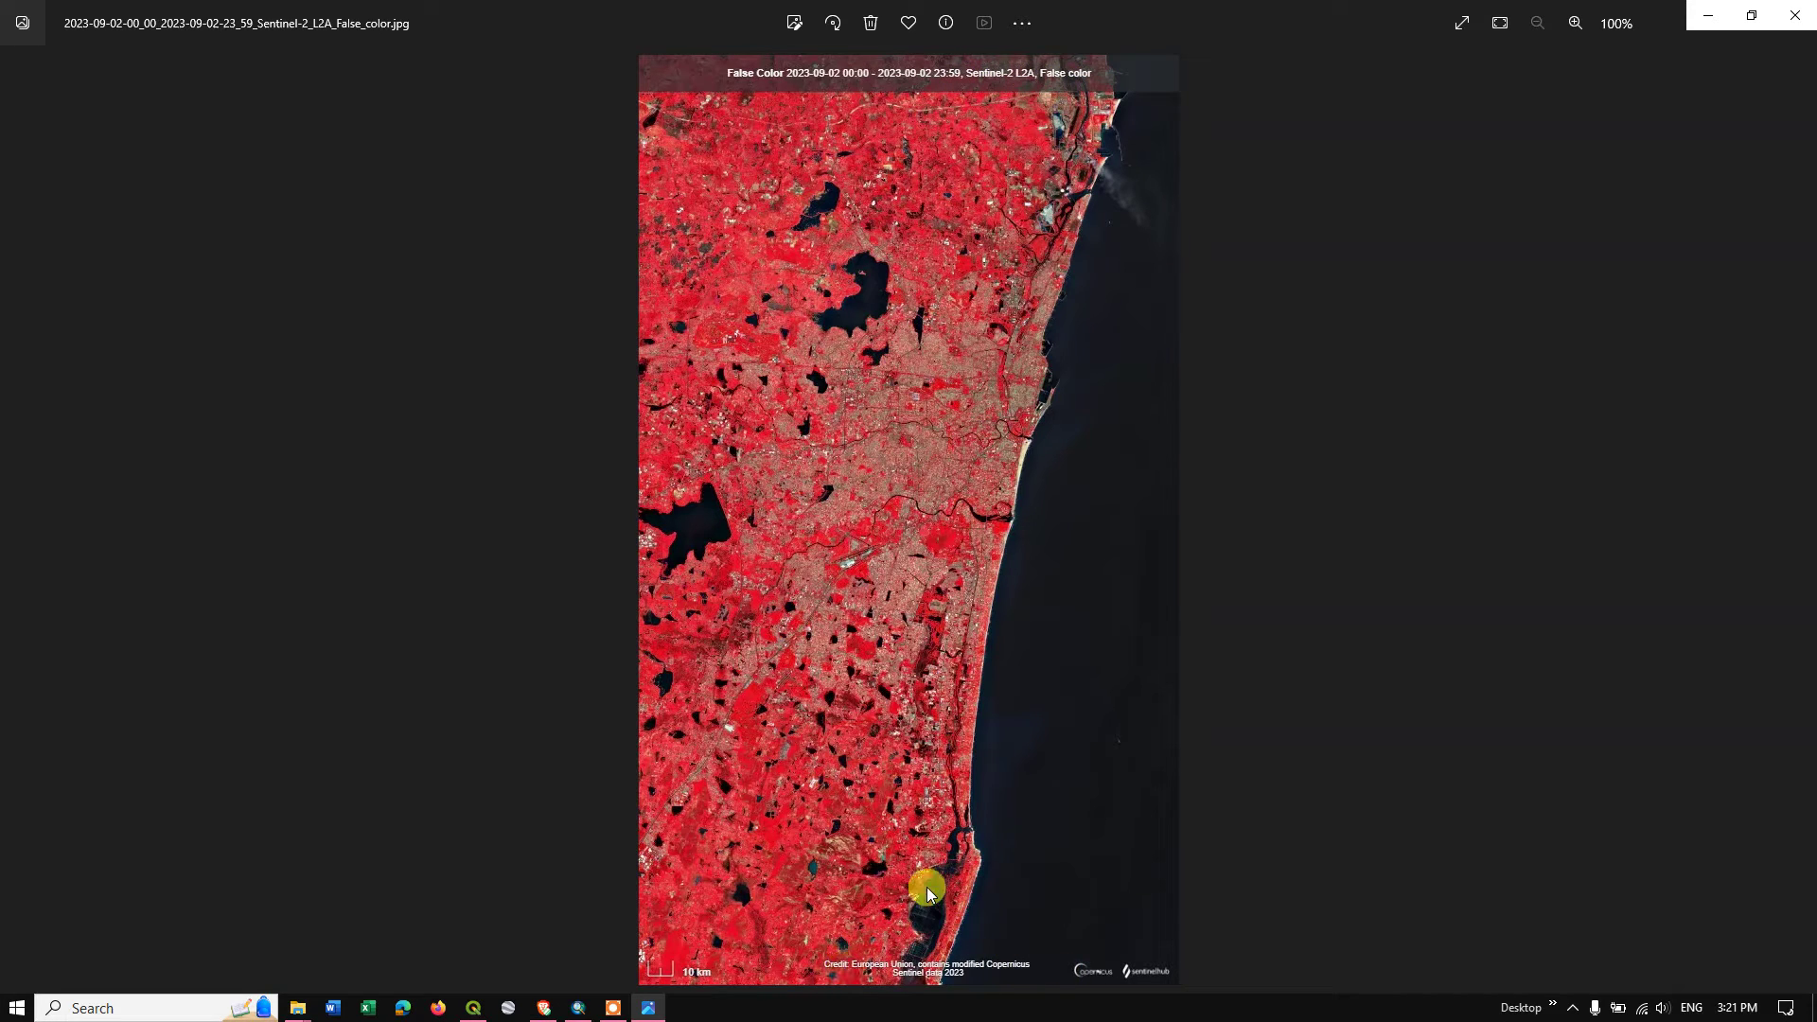
left_click(1706, 15)
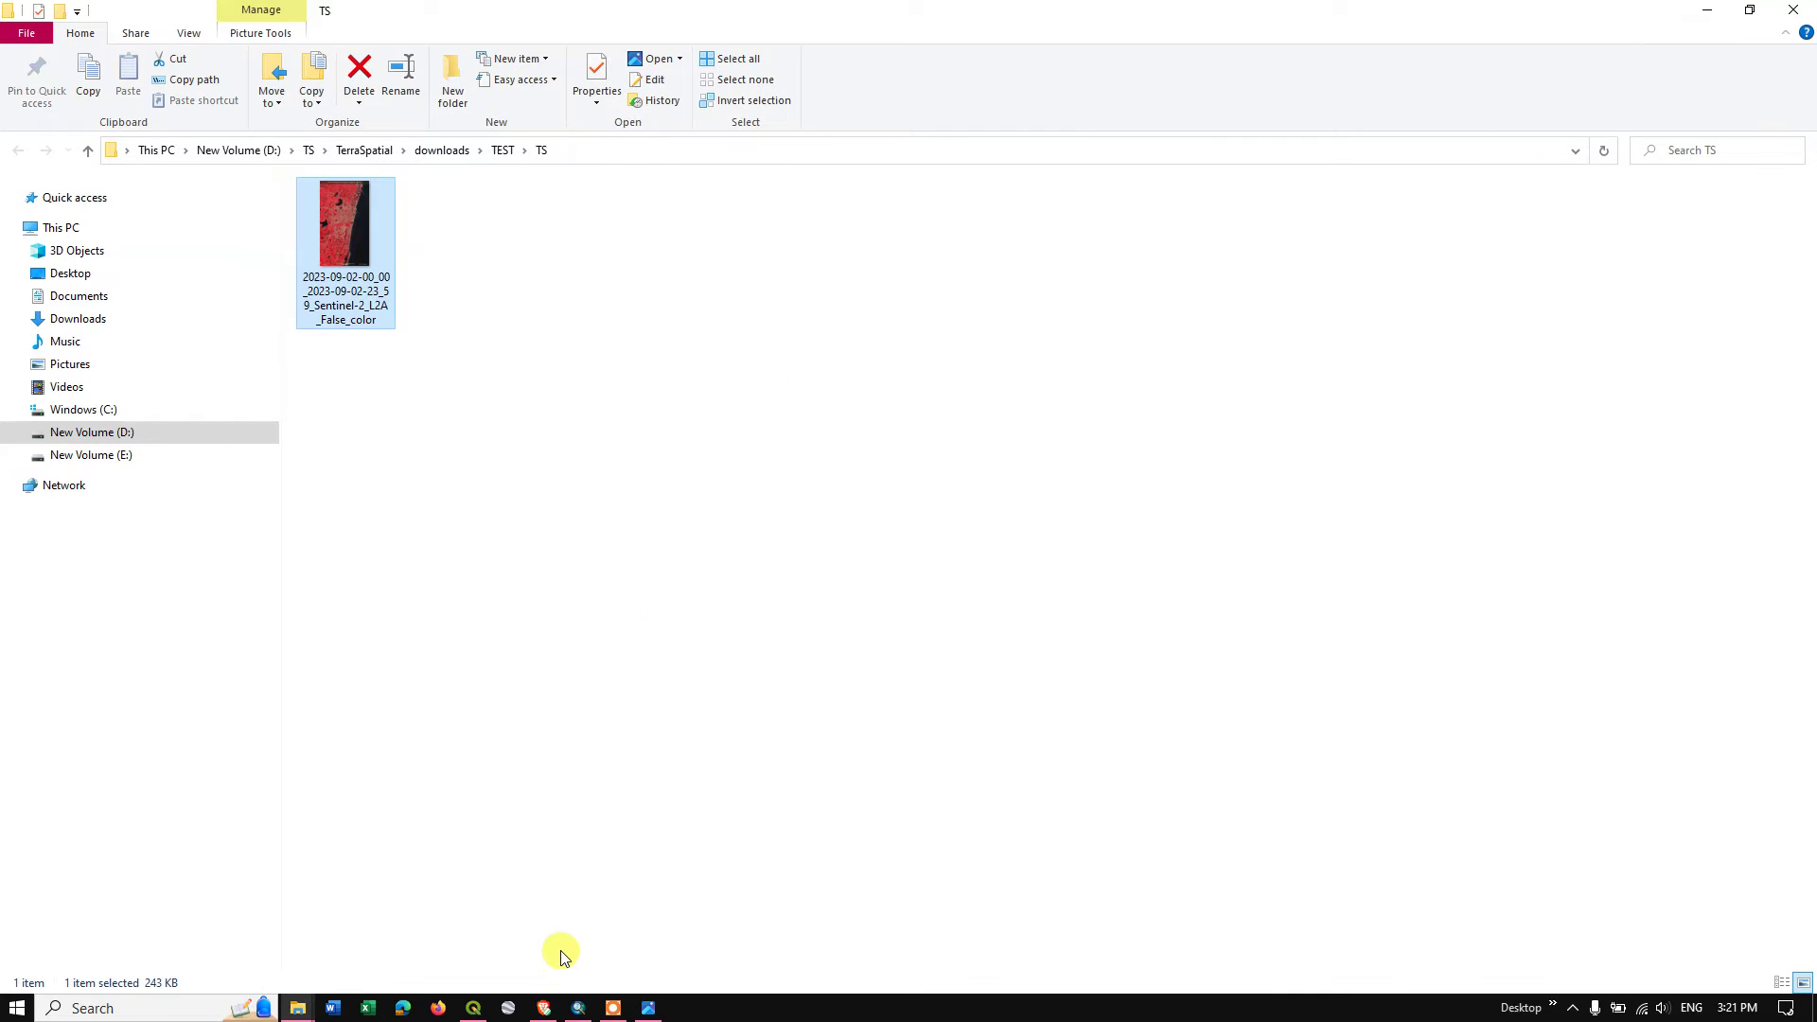
left_click(546, 1005)
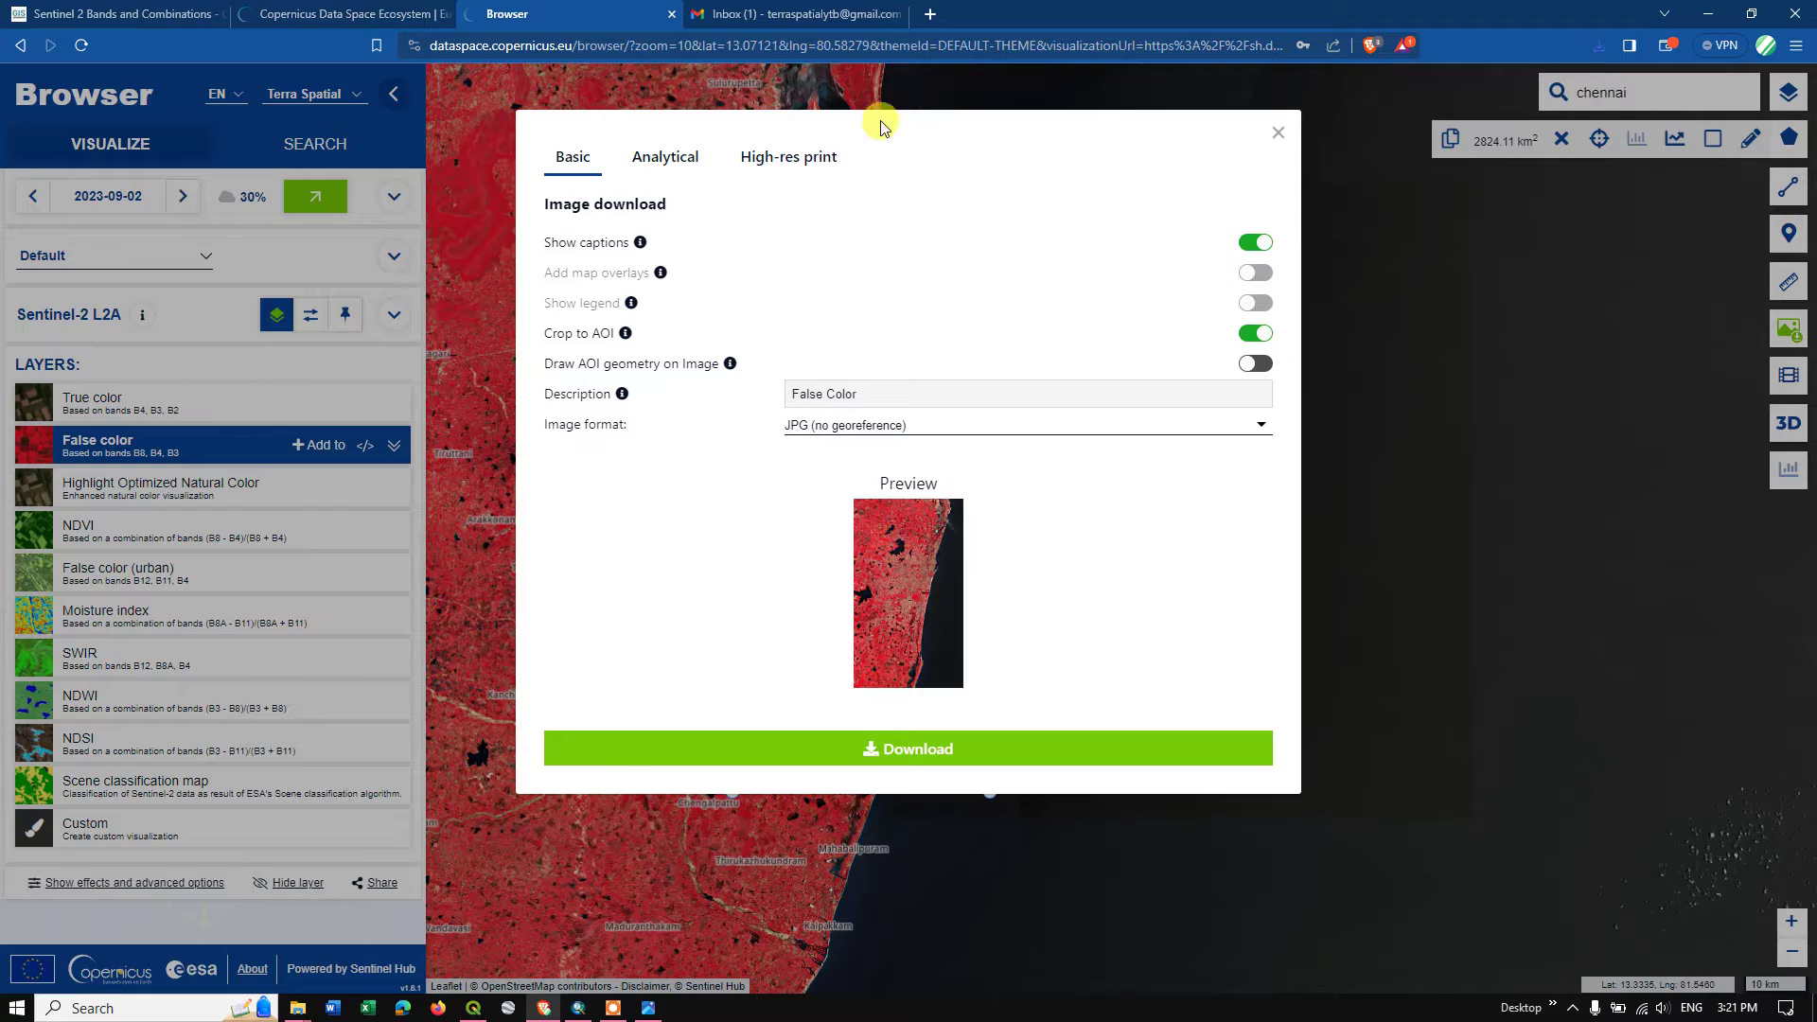
Switch the image download to Analytical mode and set the image format to TIFF (32-bit float)
left_click(674, 162)
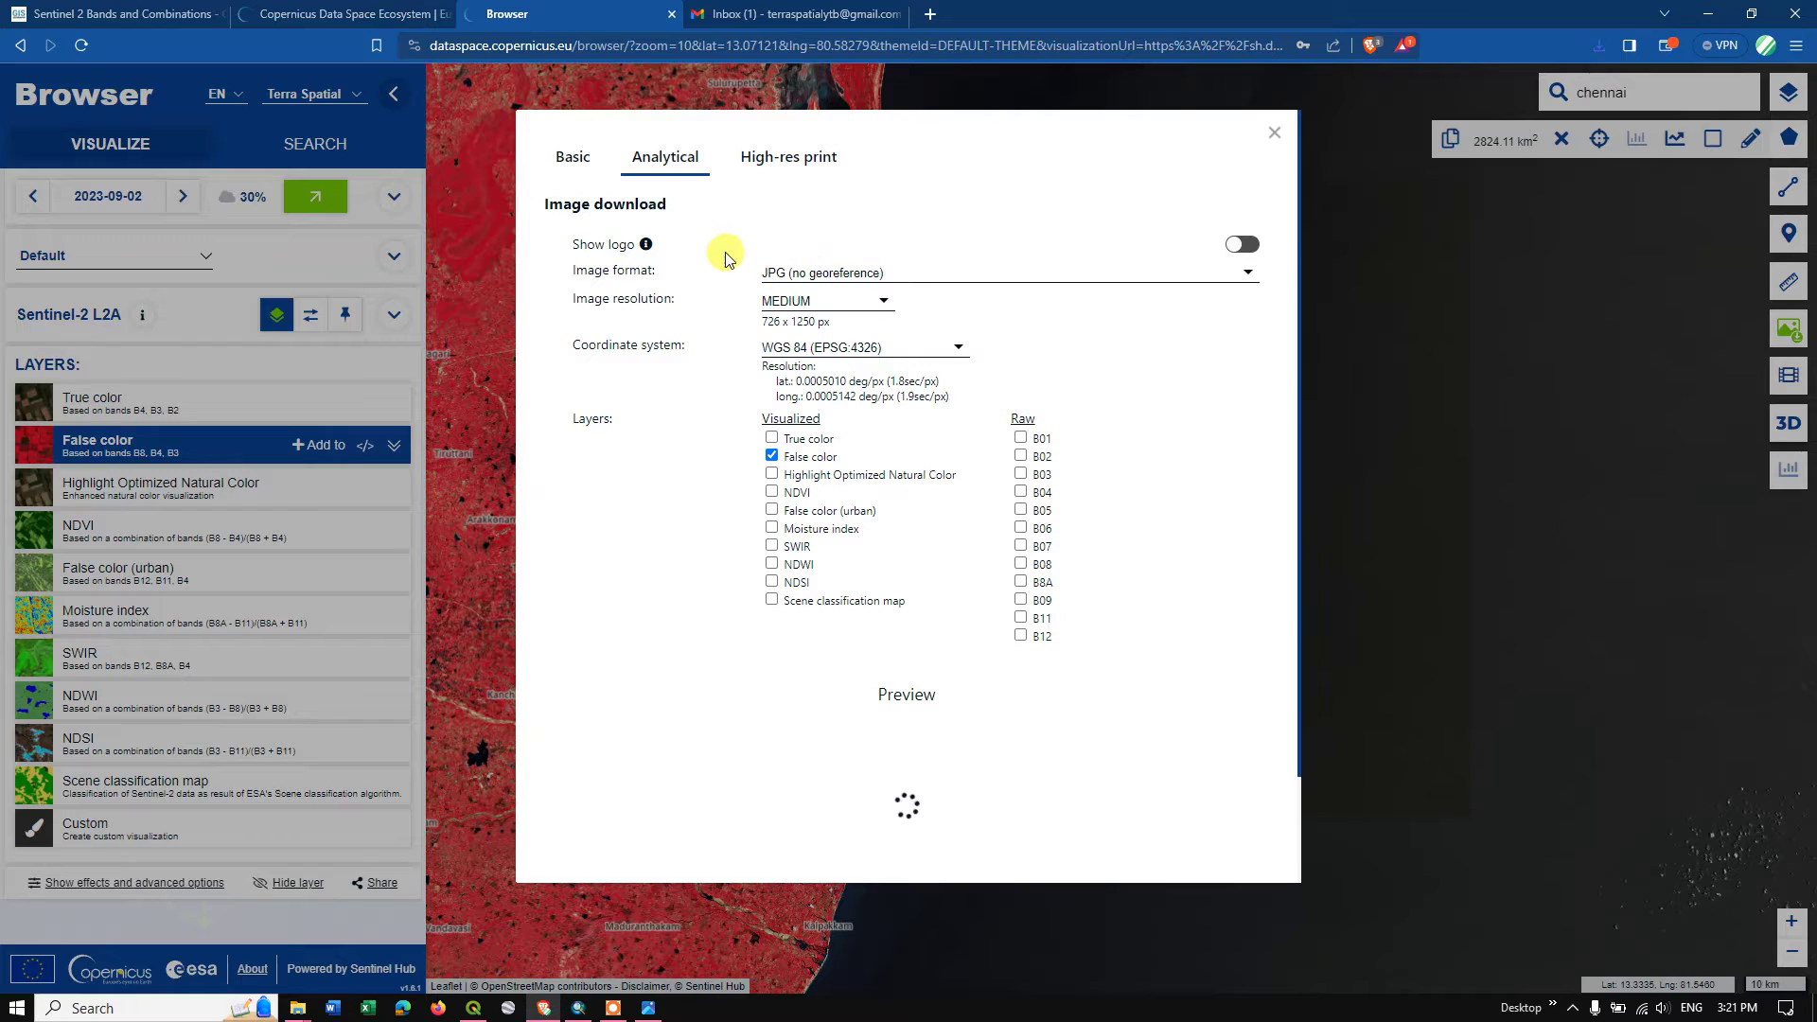
left_click(796, 274)
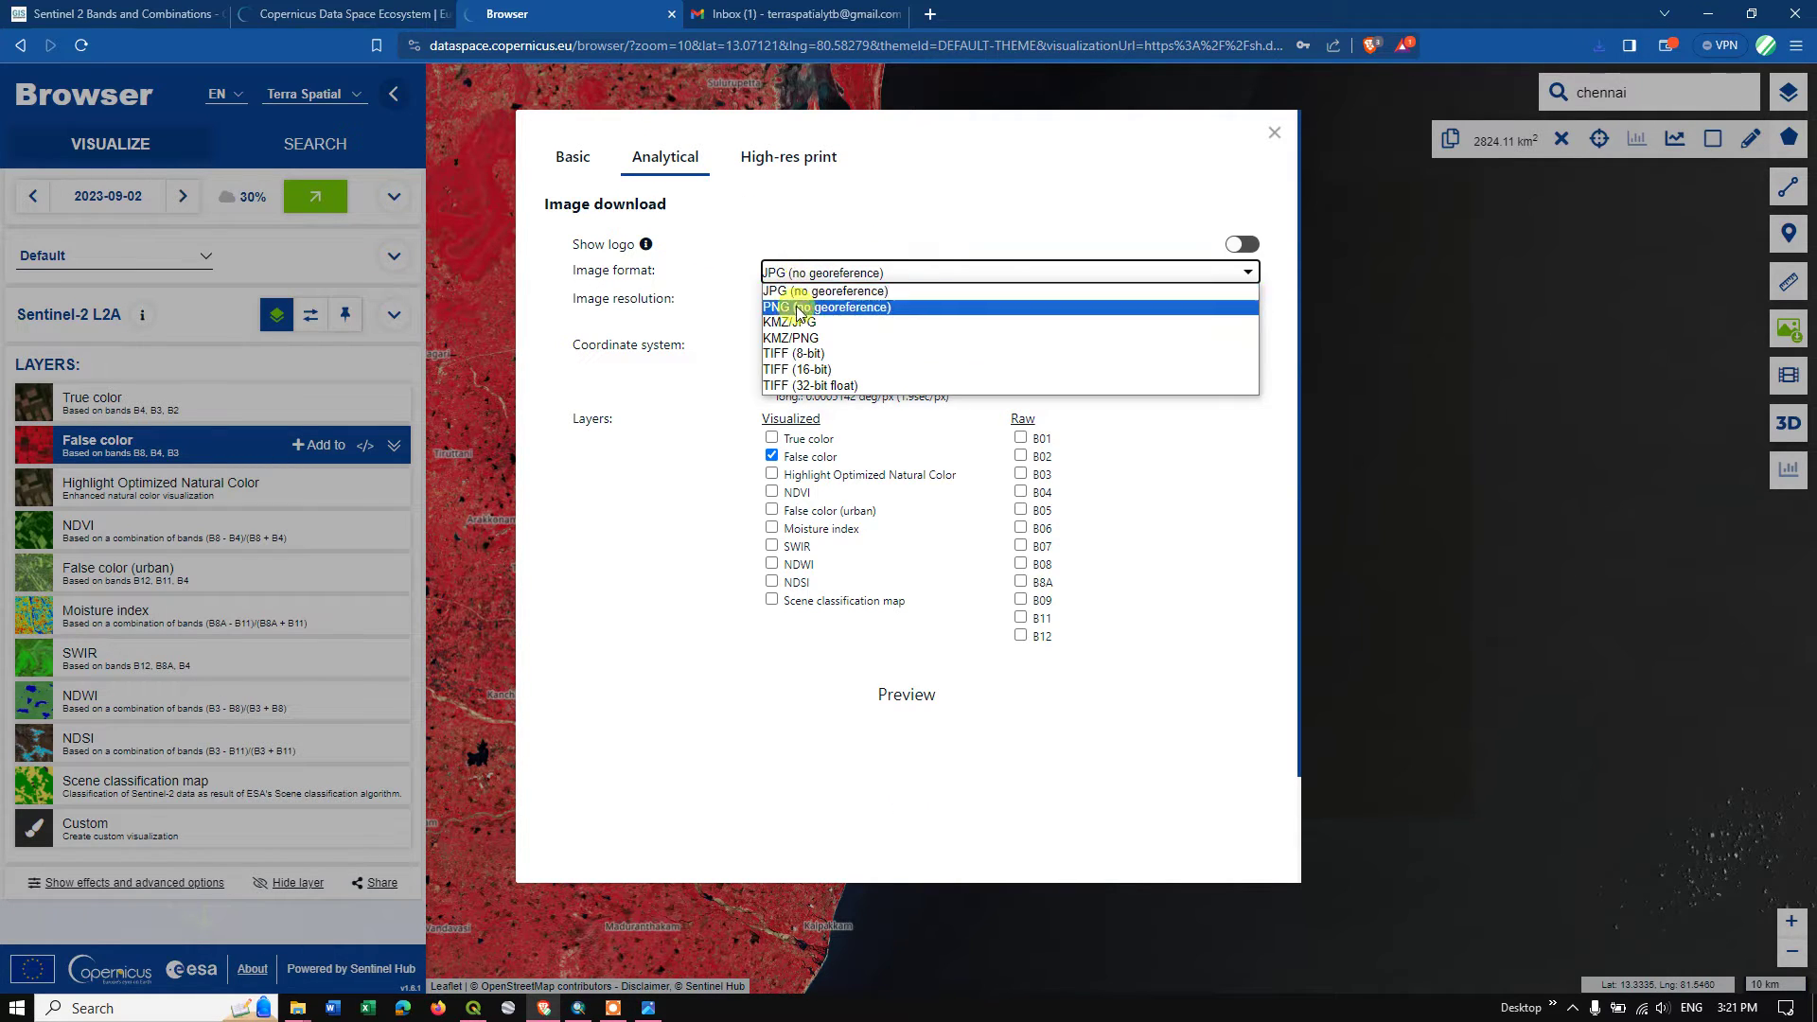
left_click(793, 385)
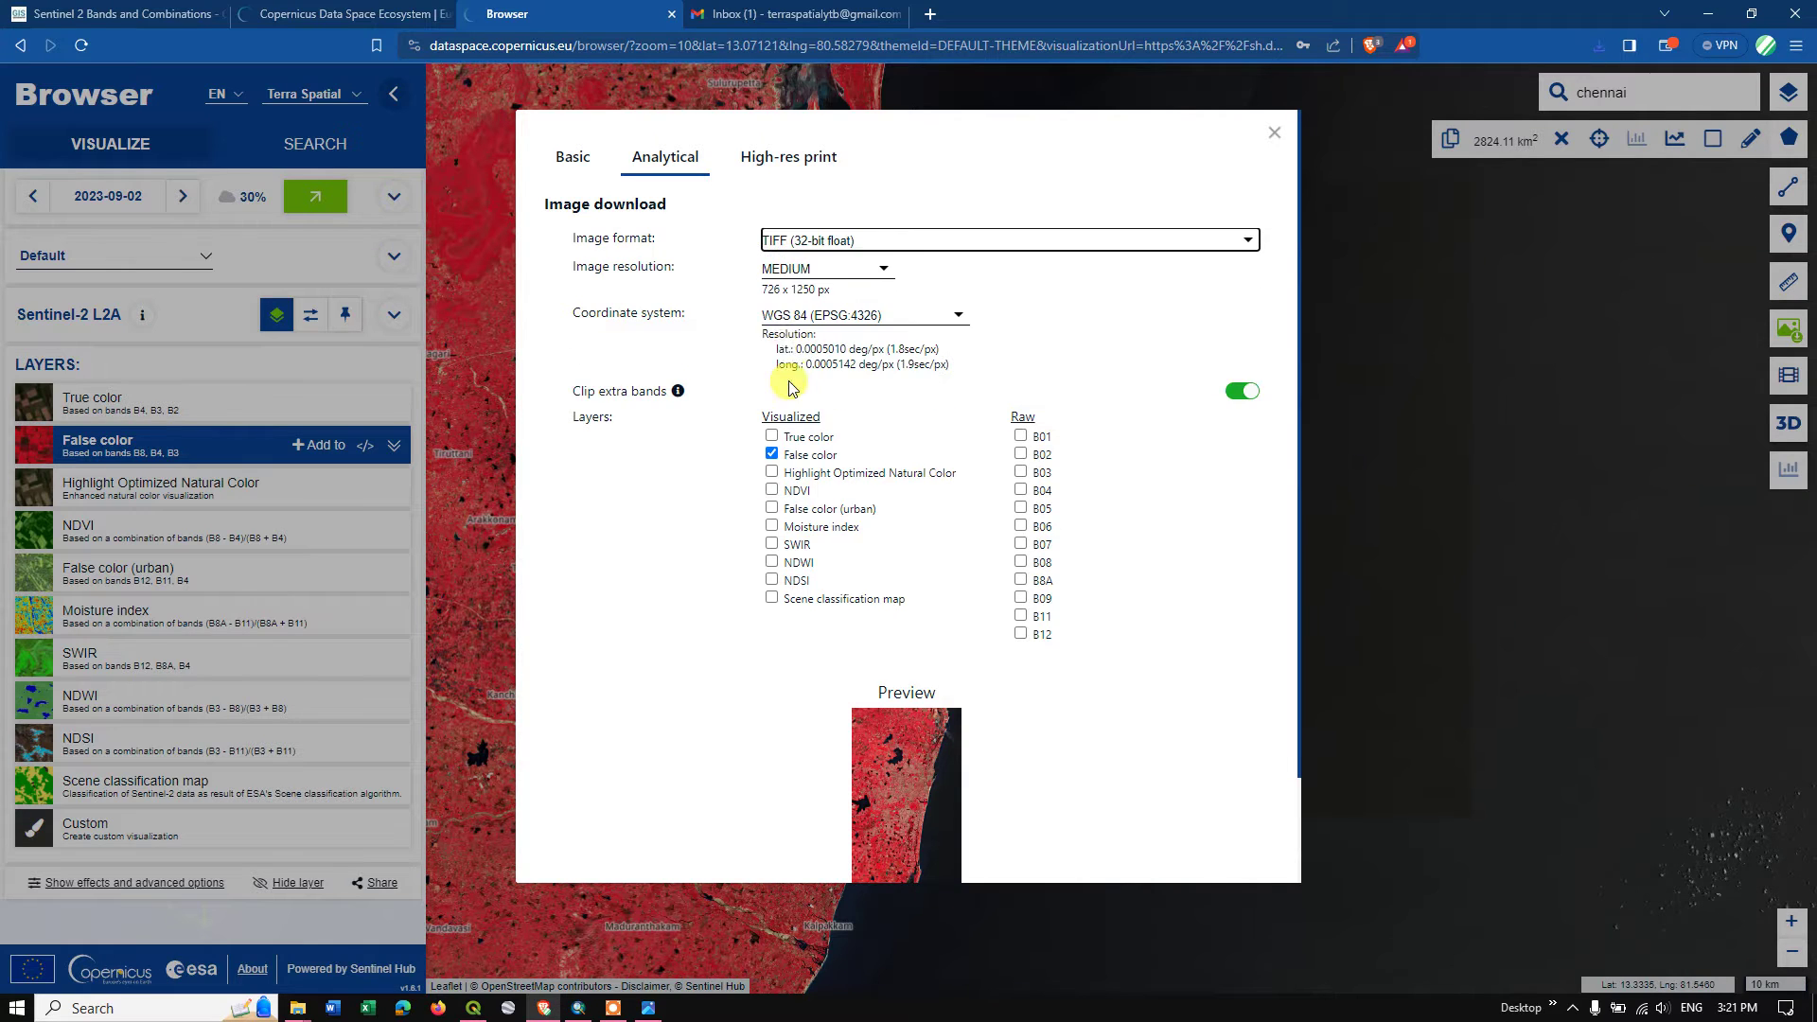
Set the image resolution to HIGH and the coordinate system to UTM 44N (EPSG:32644)
left_click(814, 270)
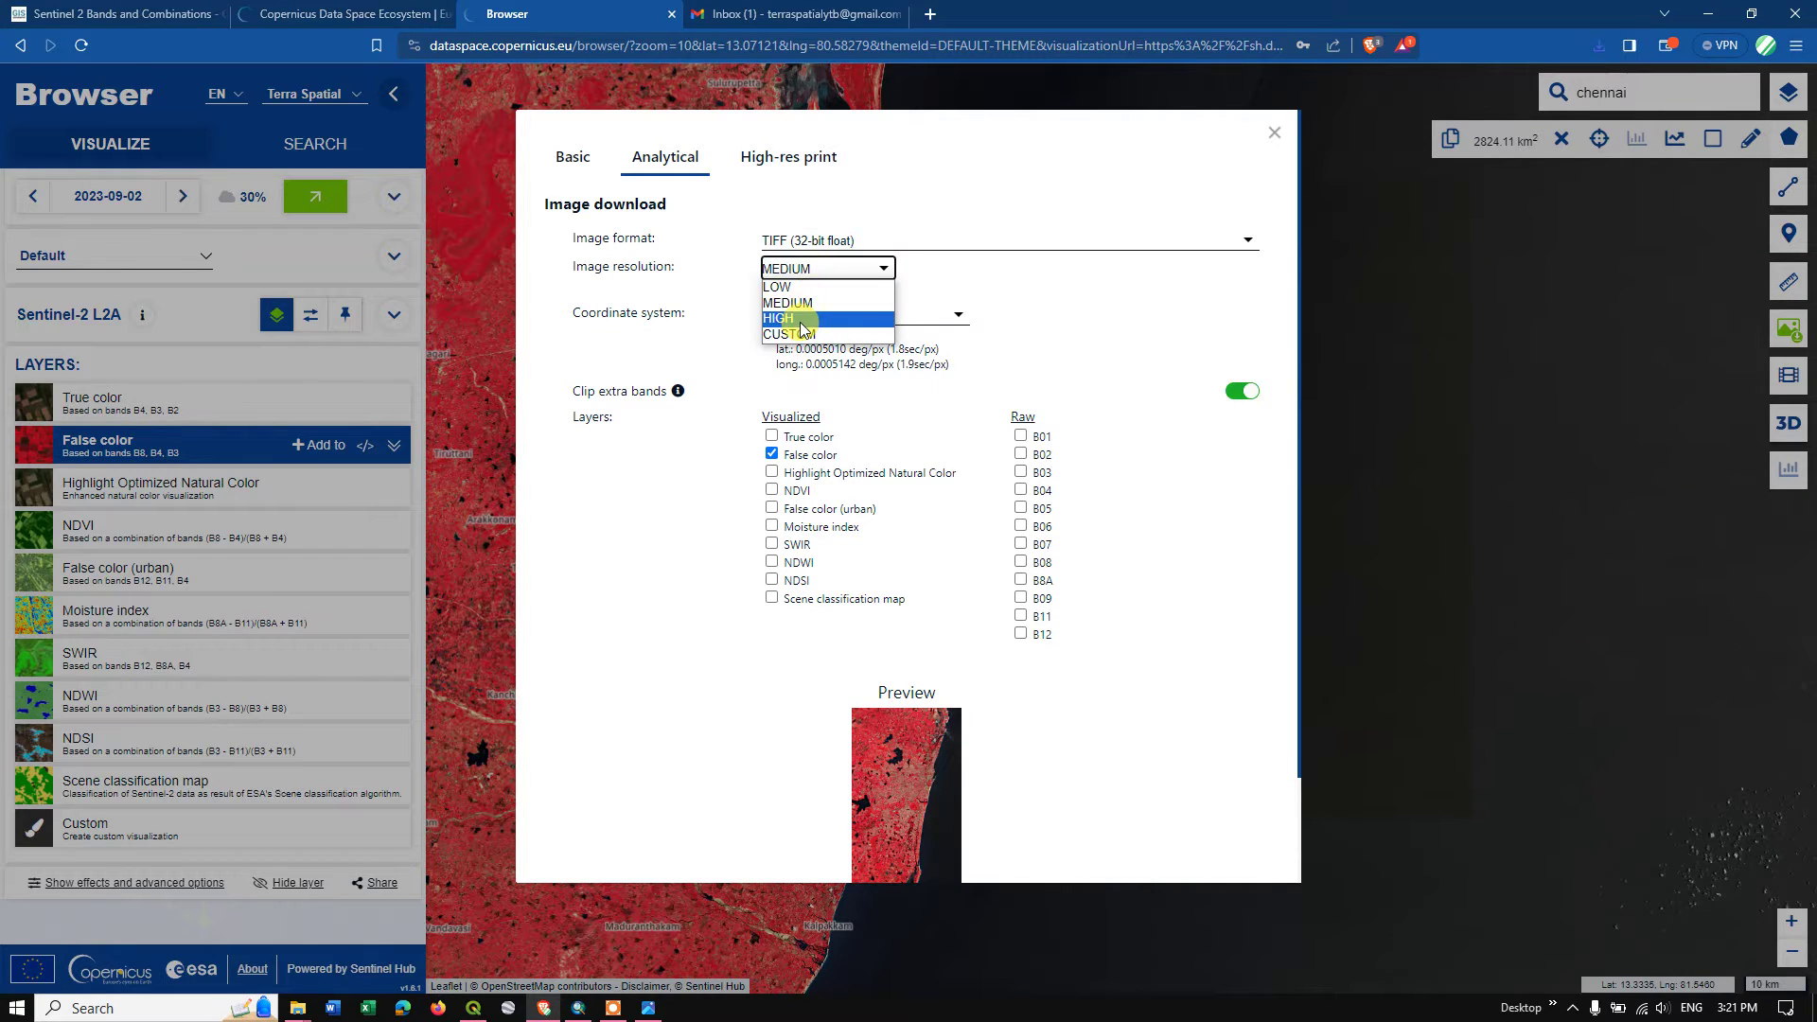
left_click(800, 322)
left_click(813, 316)
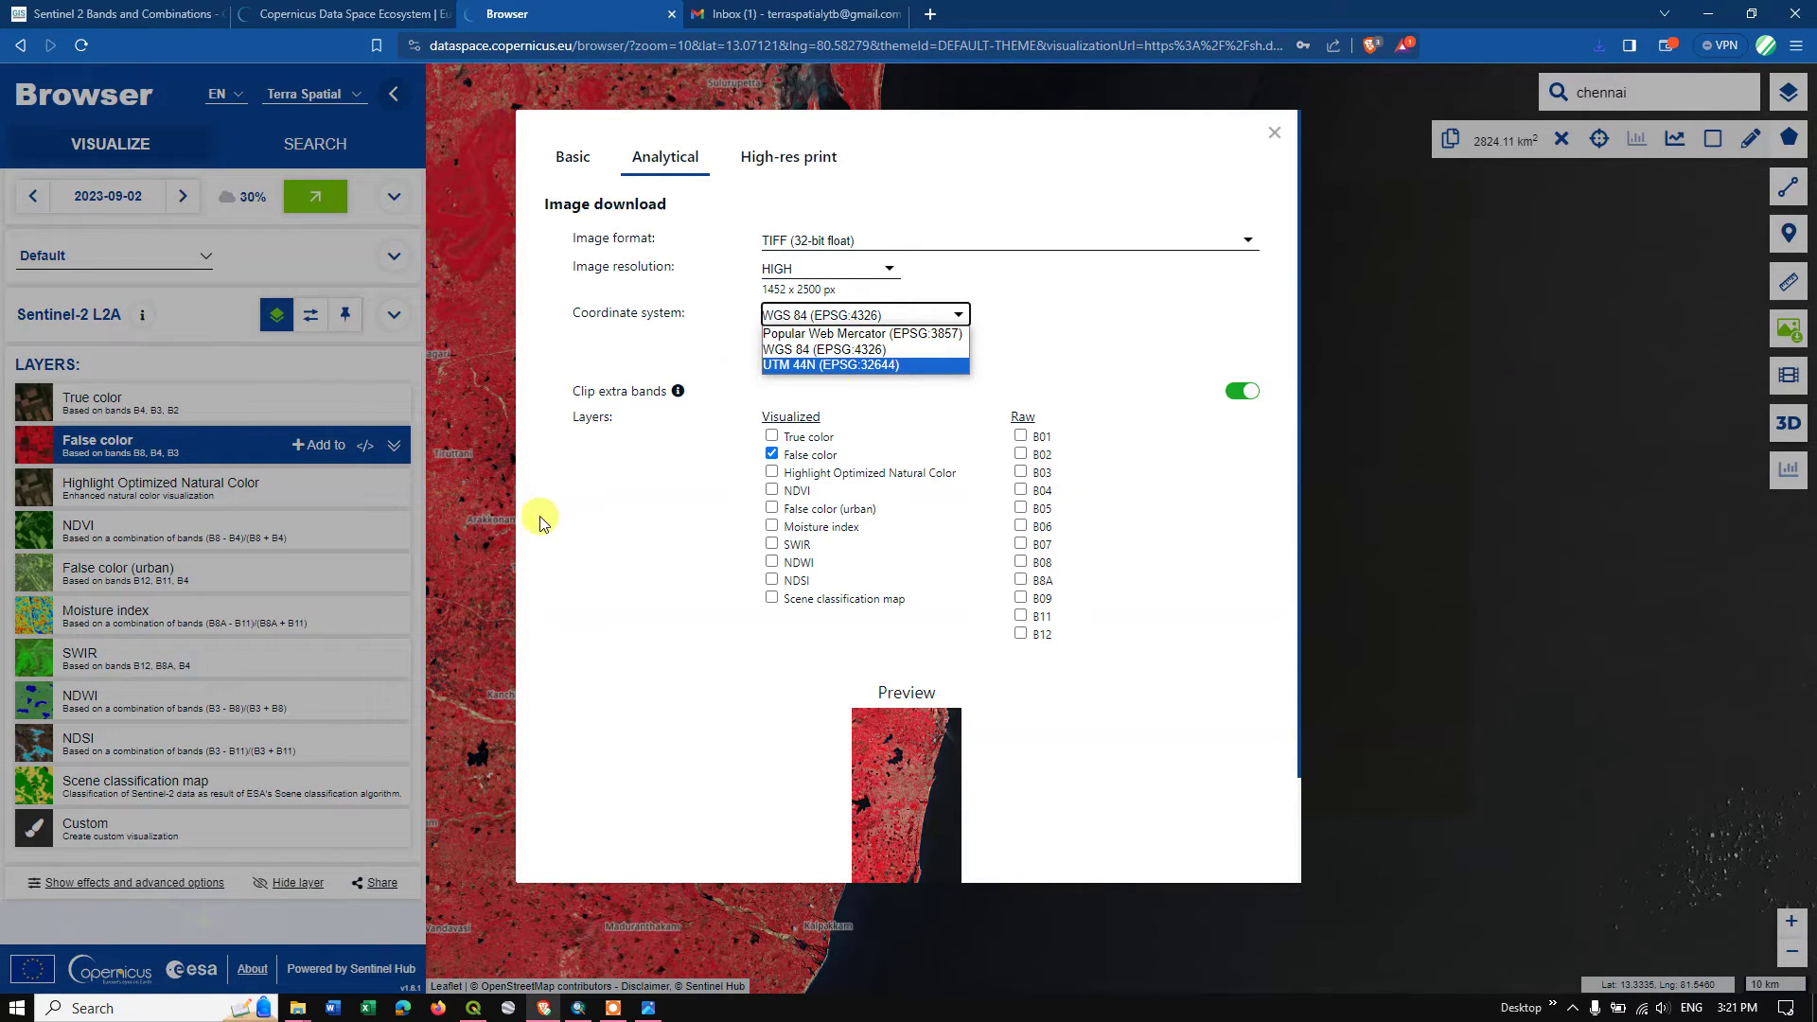
left_click(848, 368)
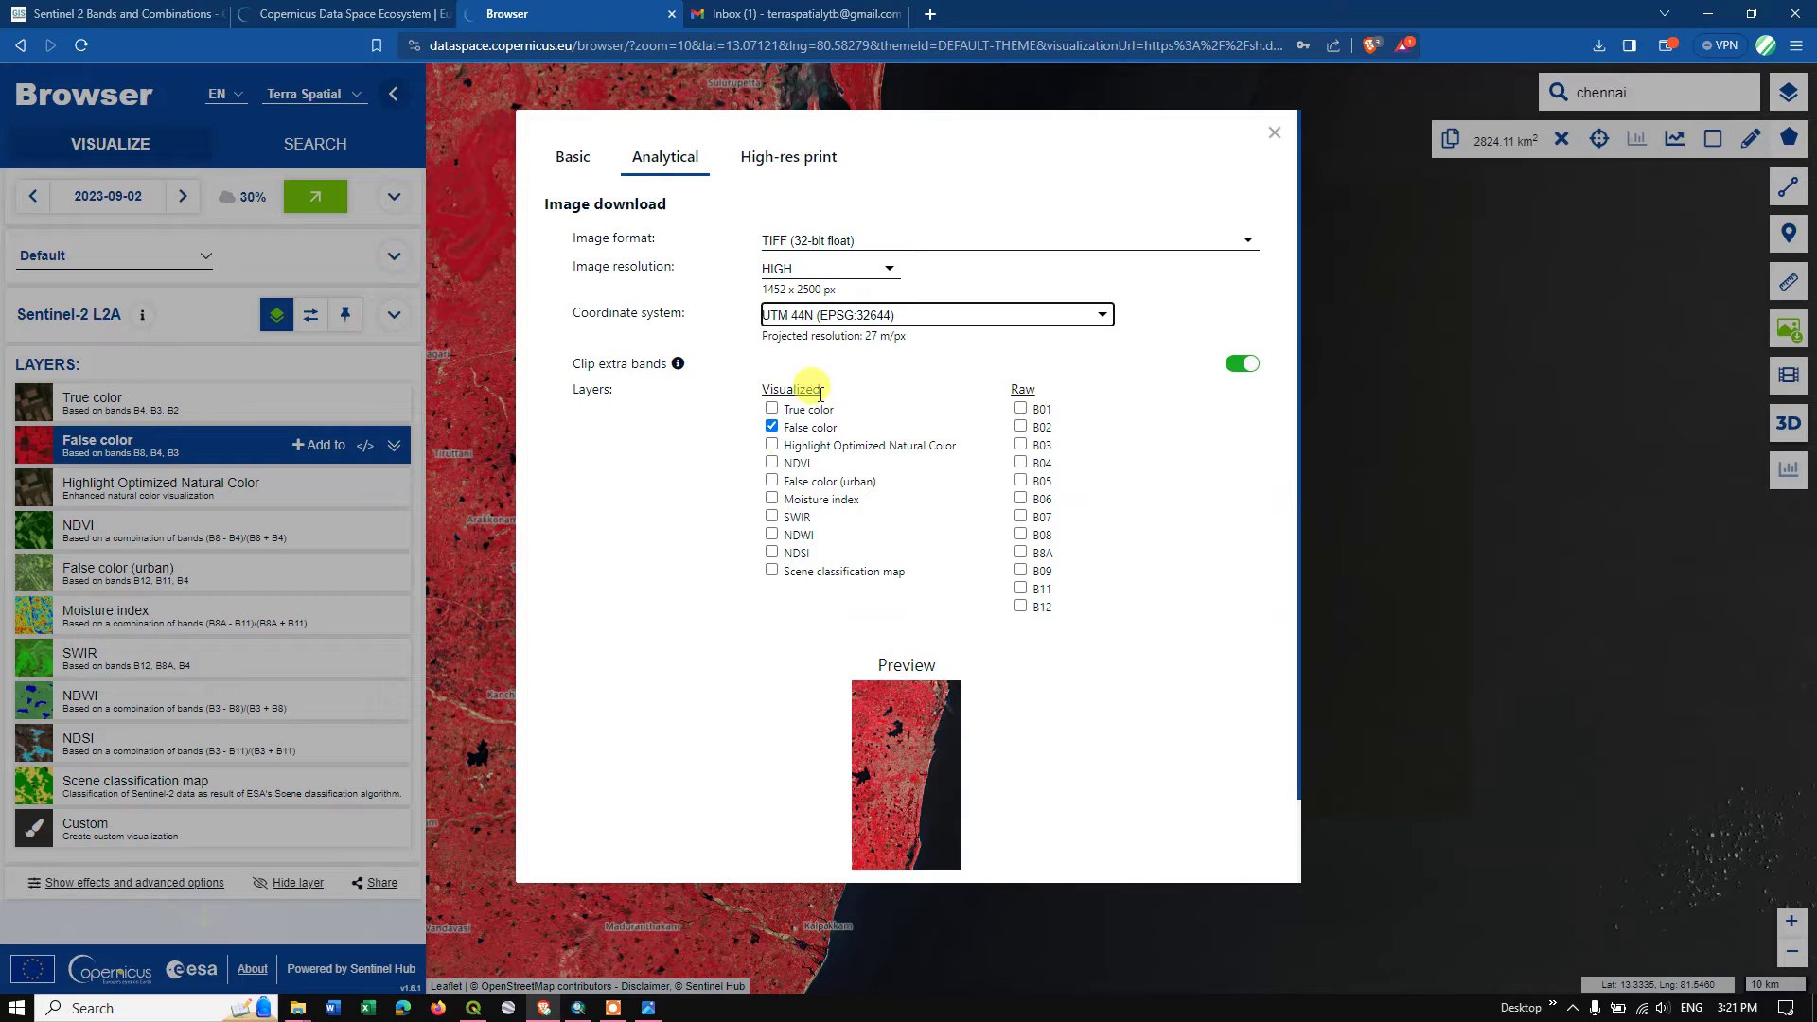
Include the True color, NDVI, Moisture index, SWIR, NDWI and NDSI visualized layers in the download alongside False color
left_click(771, 464)
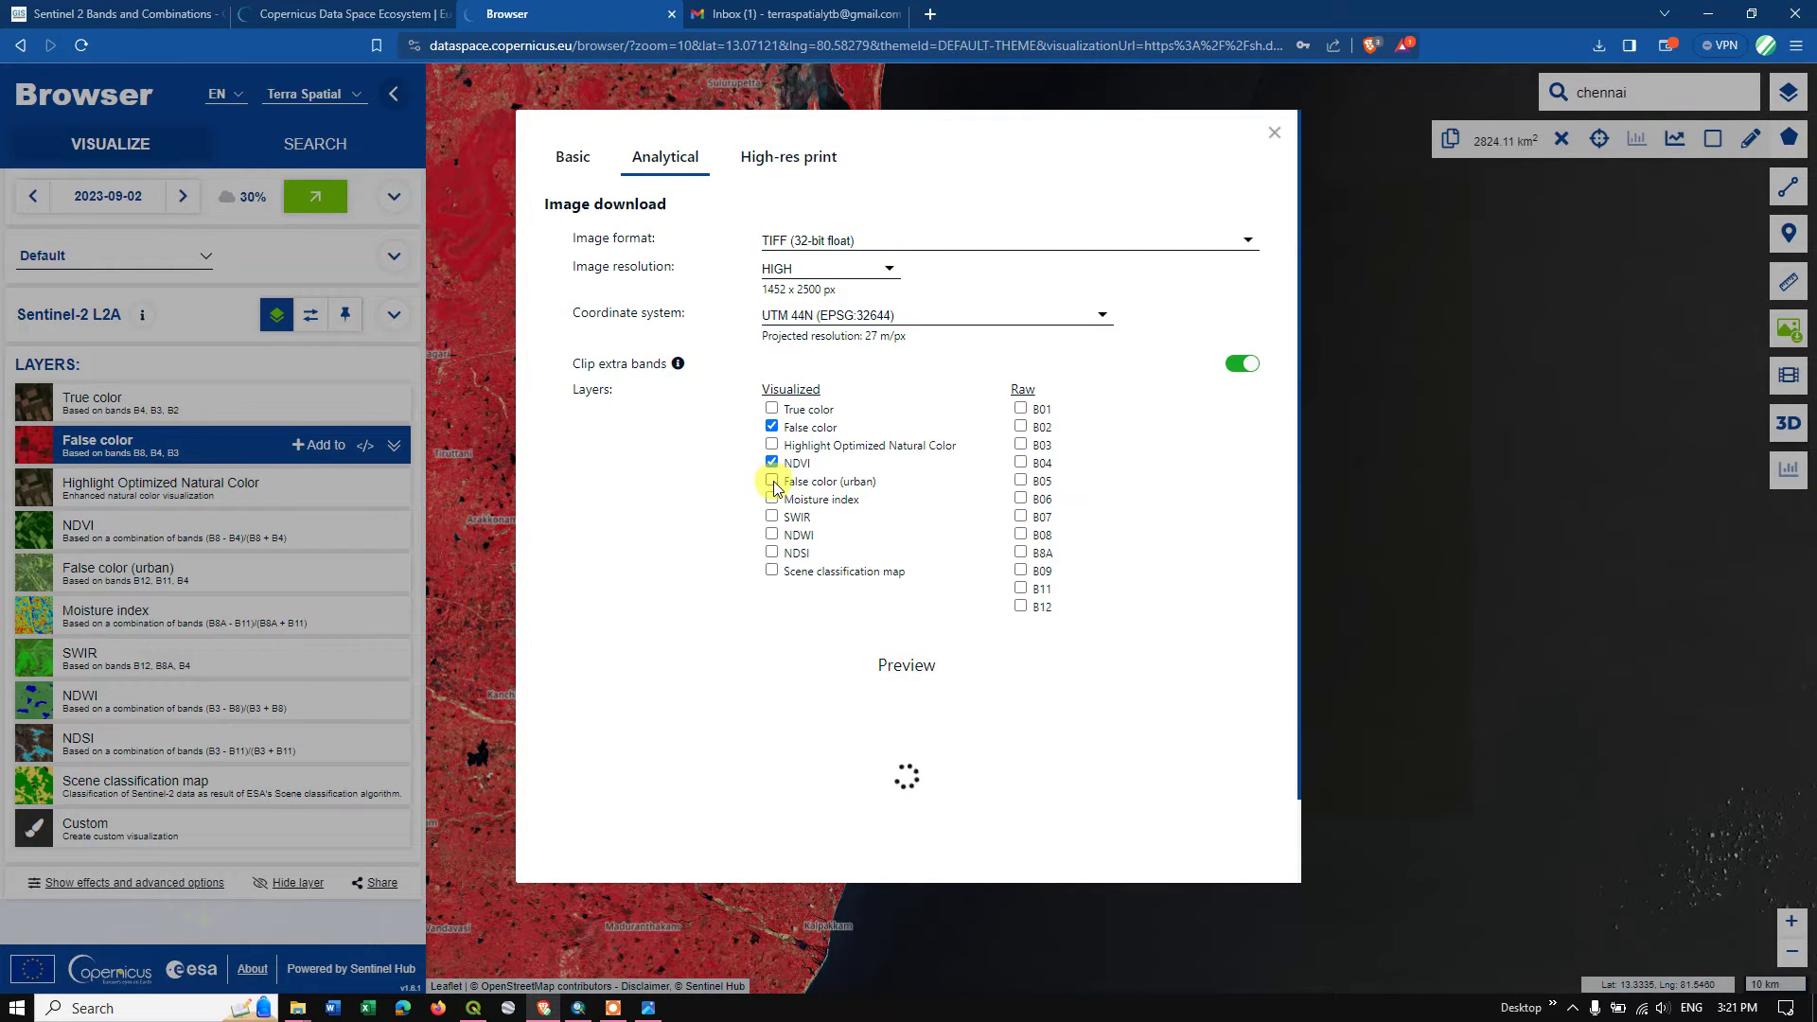
left_click(772, 500)
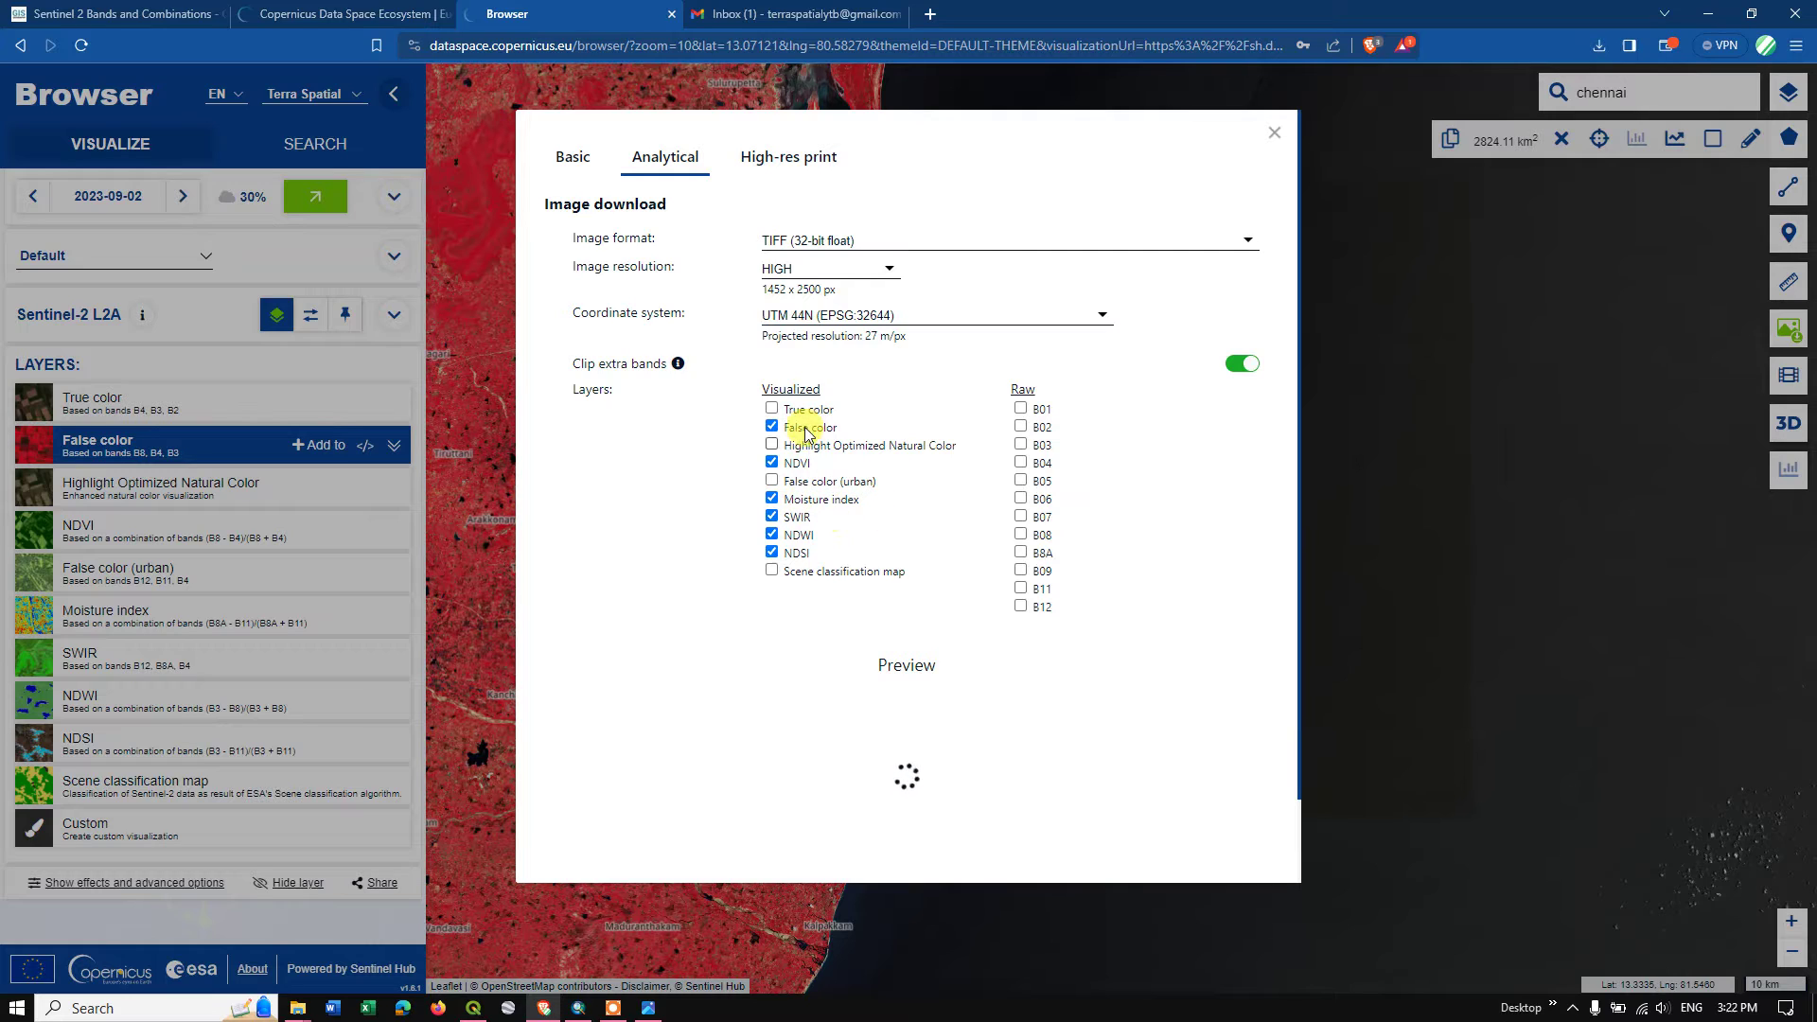
left_click(772, 409)
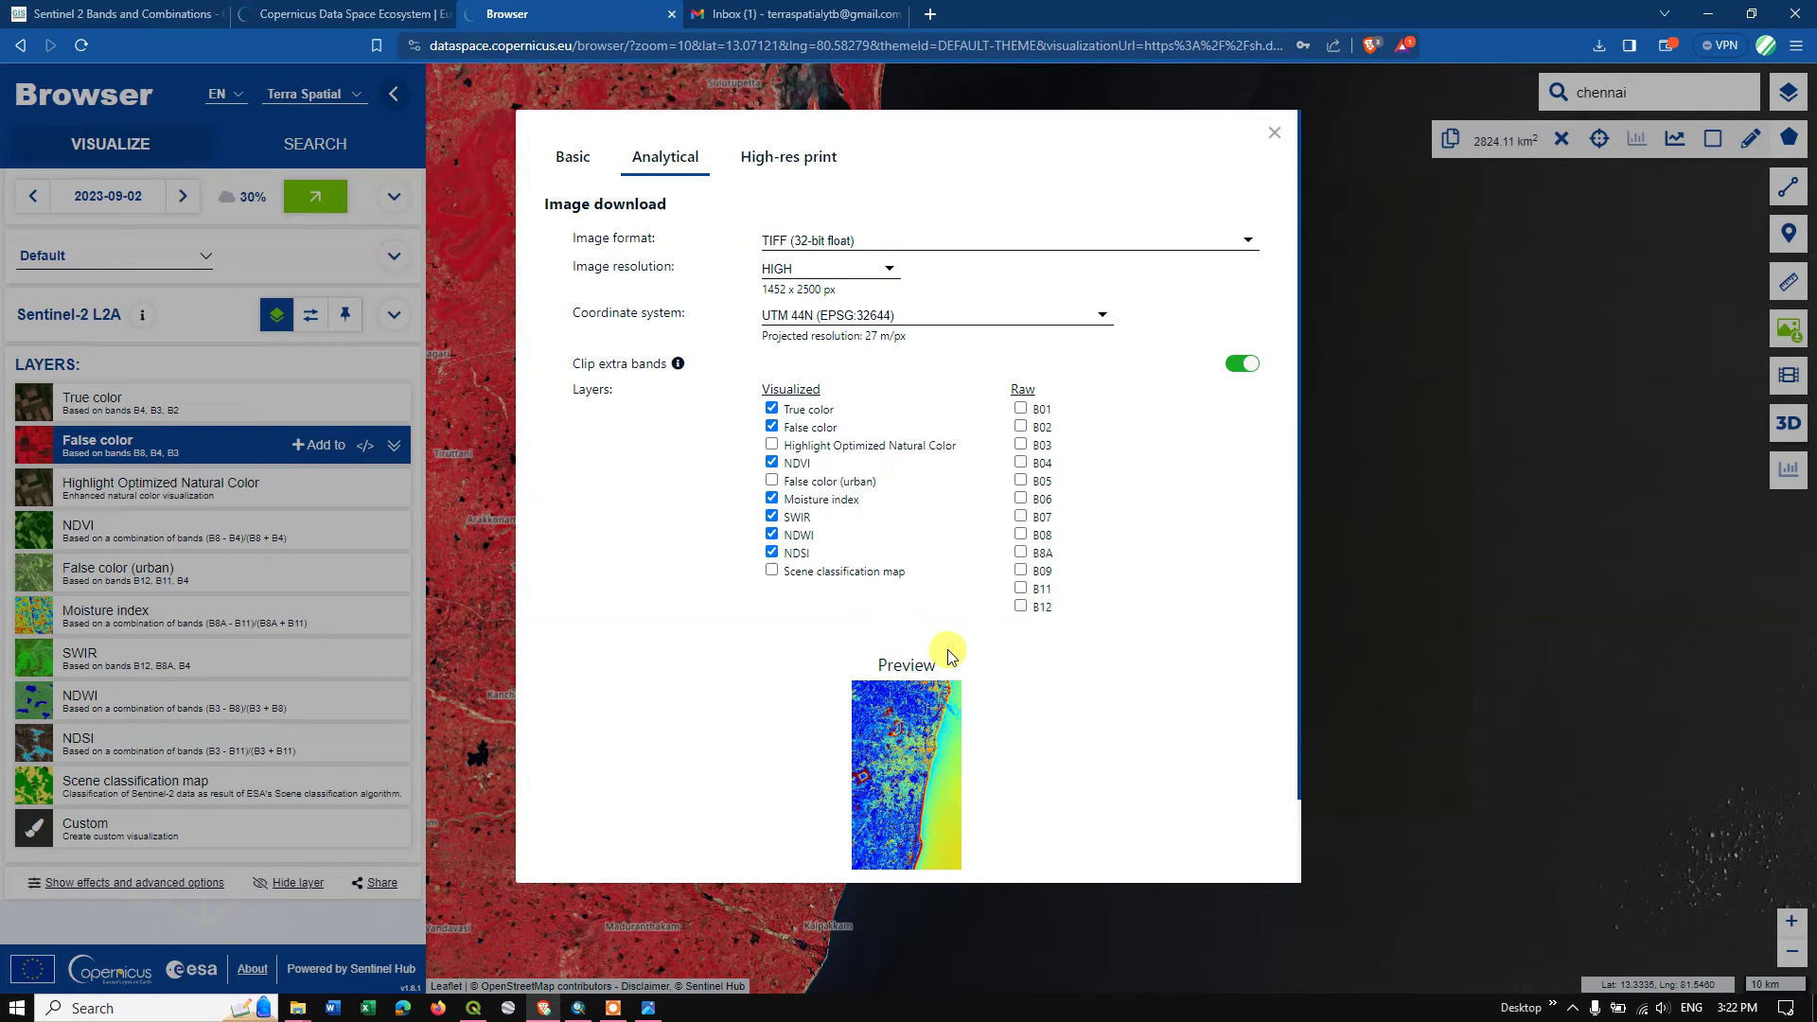
Download the selected layers and save the ZIP archive as Browser_images in the TS folder
scroll(947, 653, "down", 1)
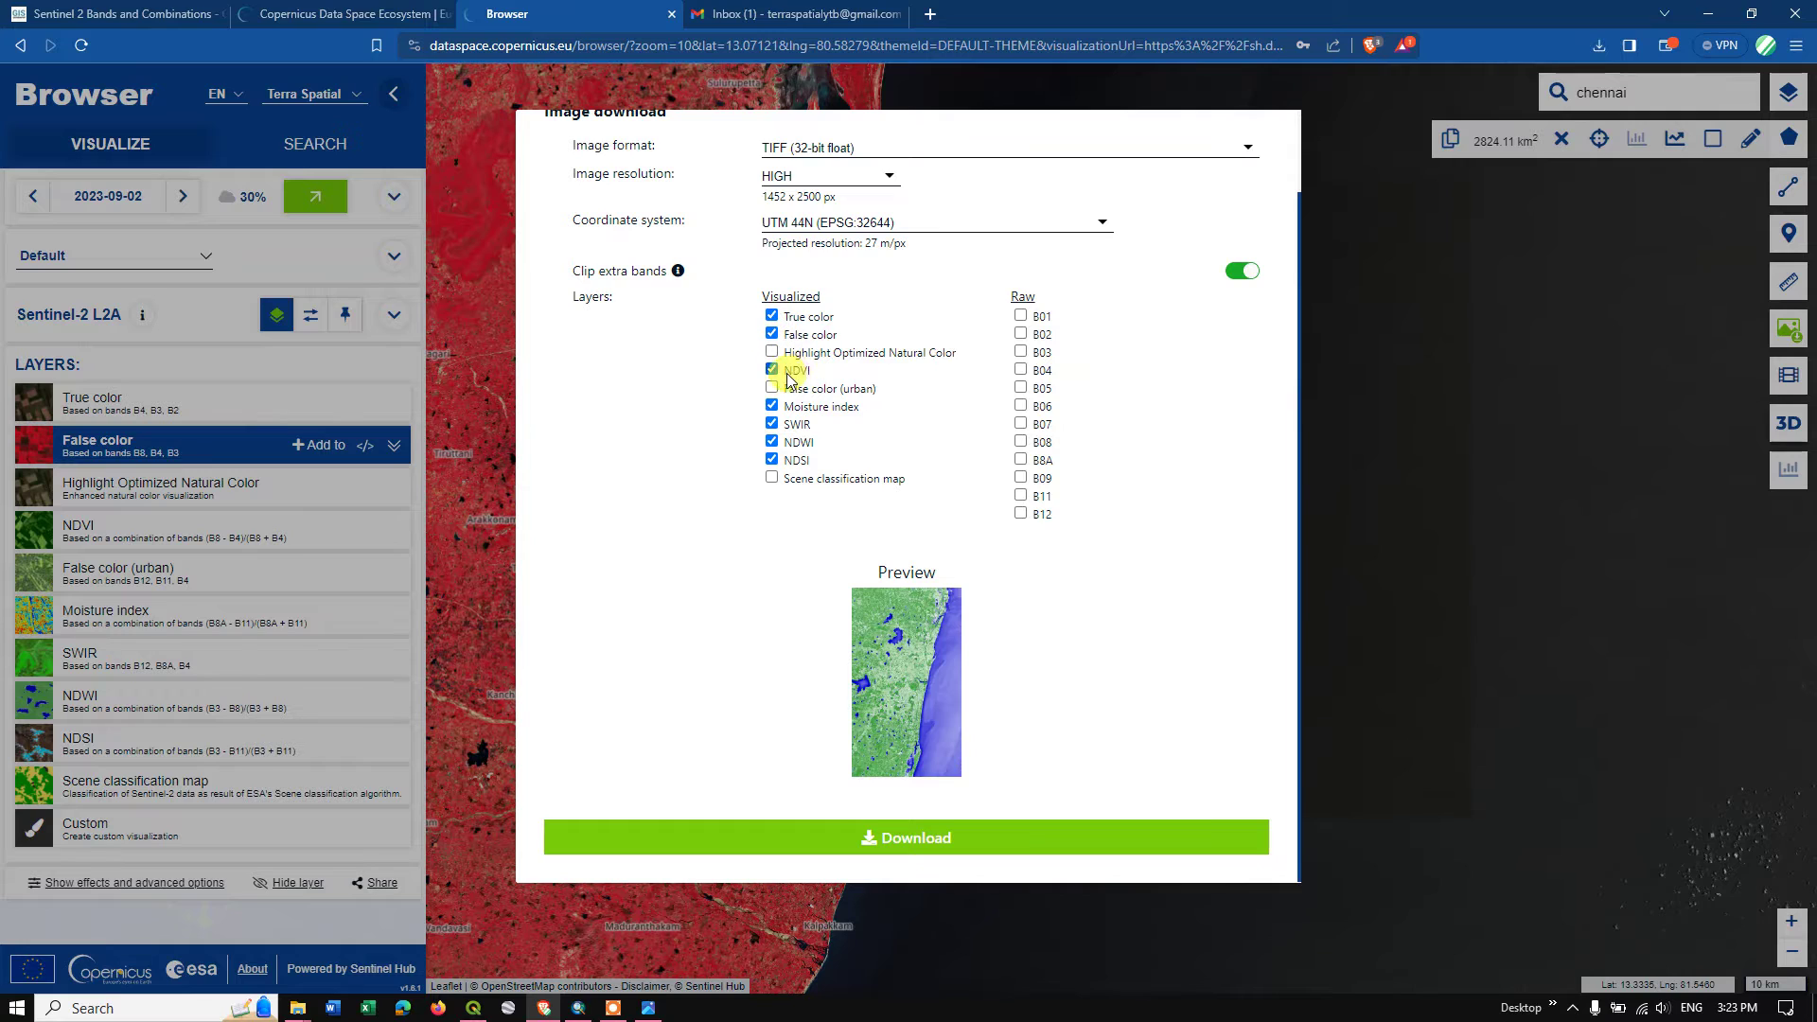
left_click(949, 833)
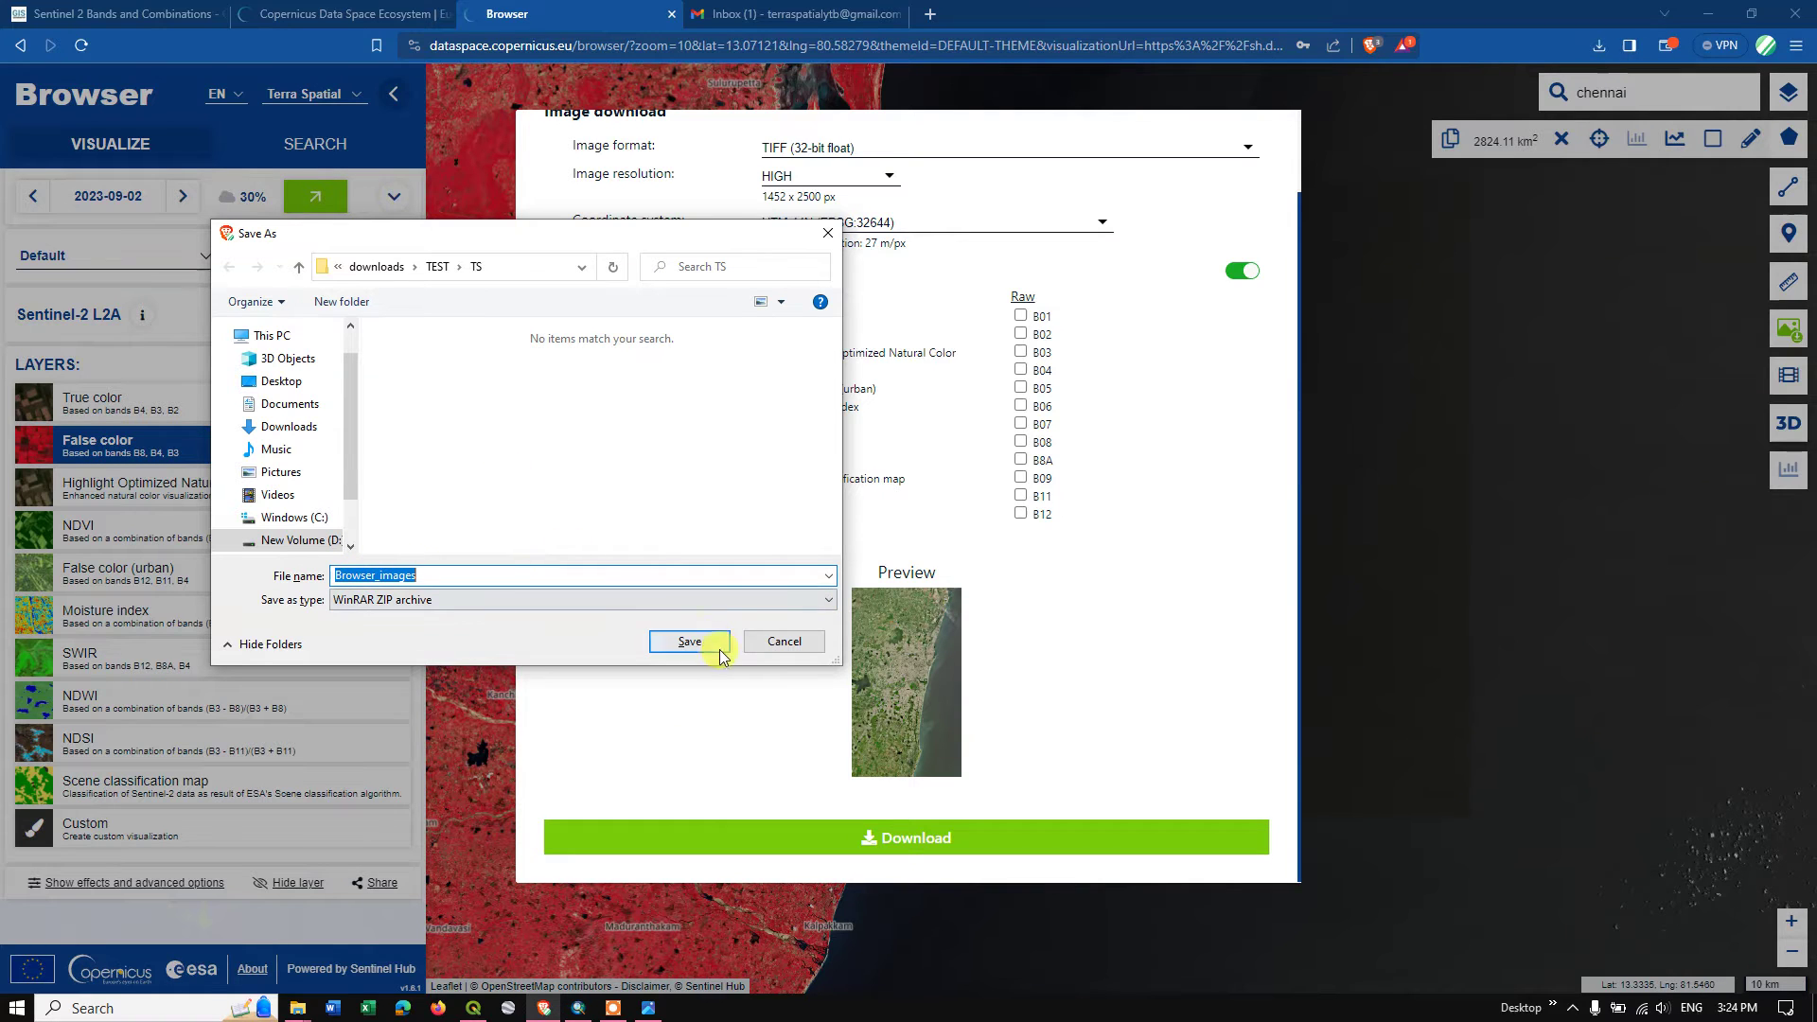
left_click(689, 640)
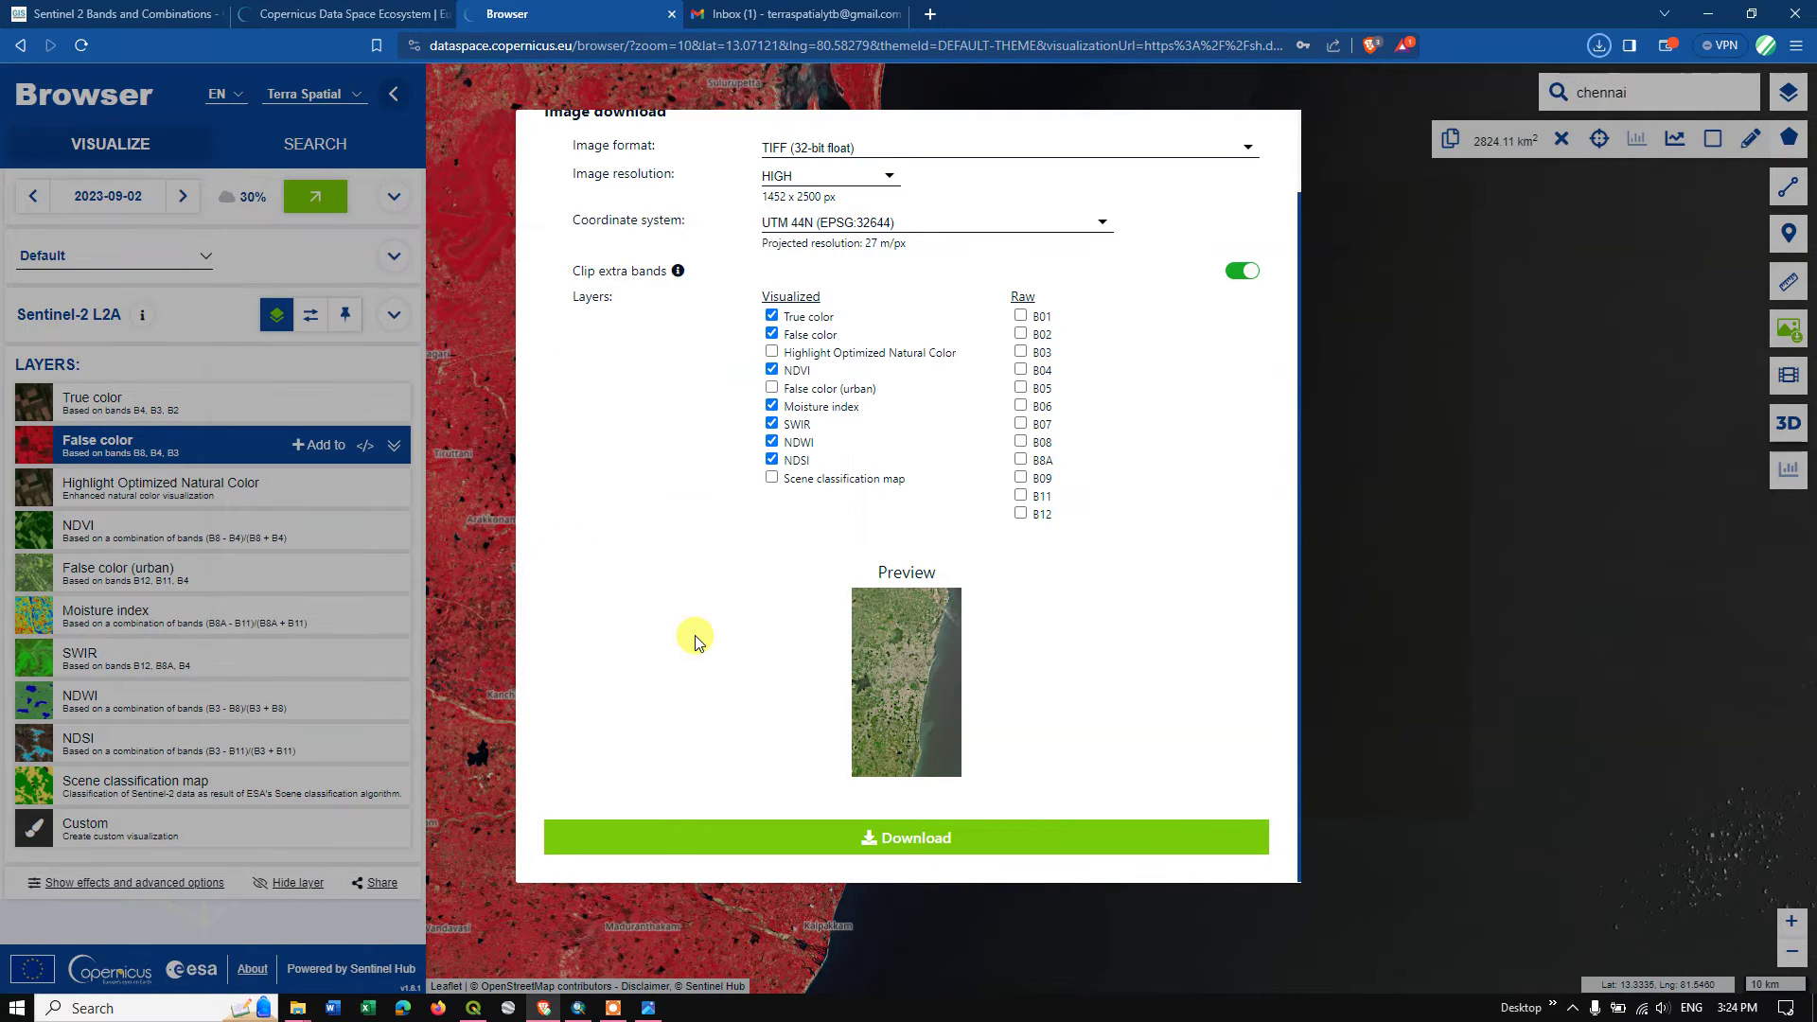
Extract the downloaded Browser_images archive directly into the TS folder and refresh the folder view
left_click(1599, 45)
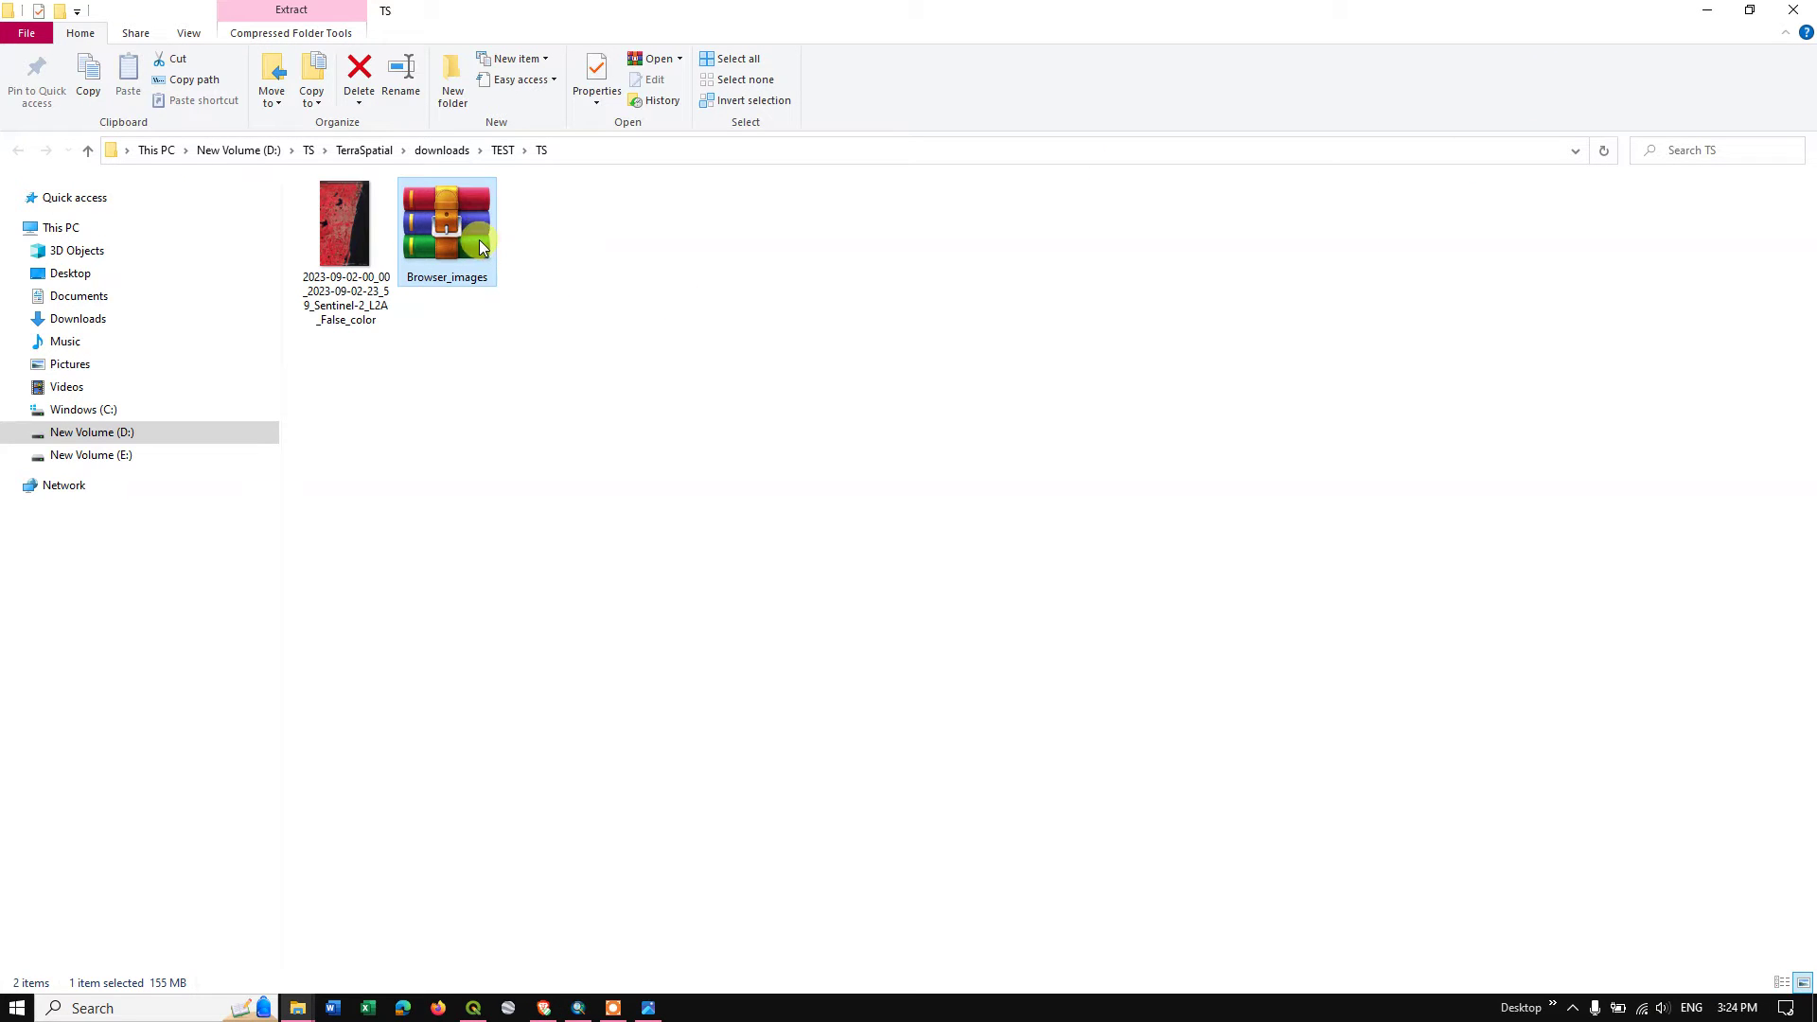
right_click(477, 246)
left_click(557, 314)
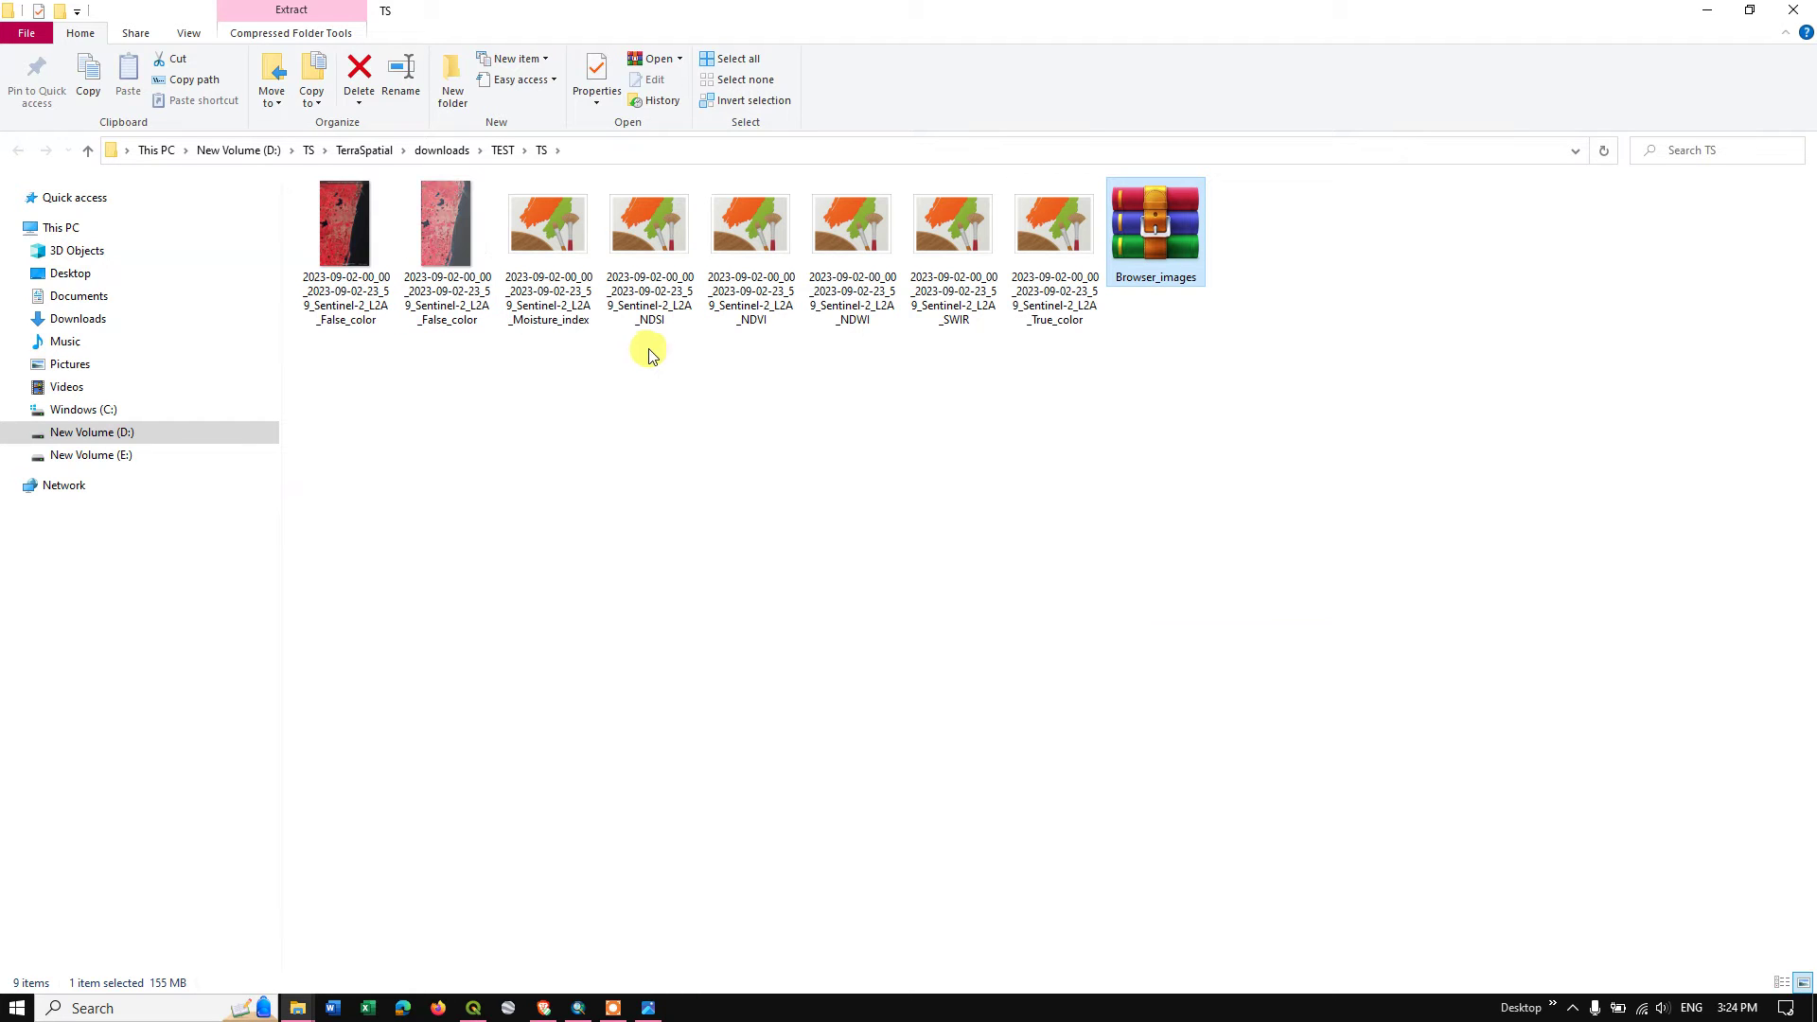
right_click(838, 381)
left_click(888, 457)
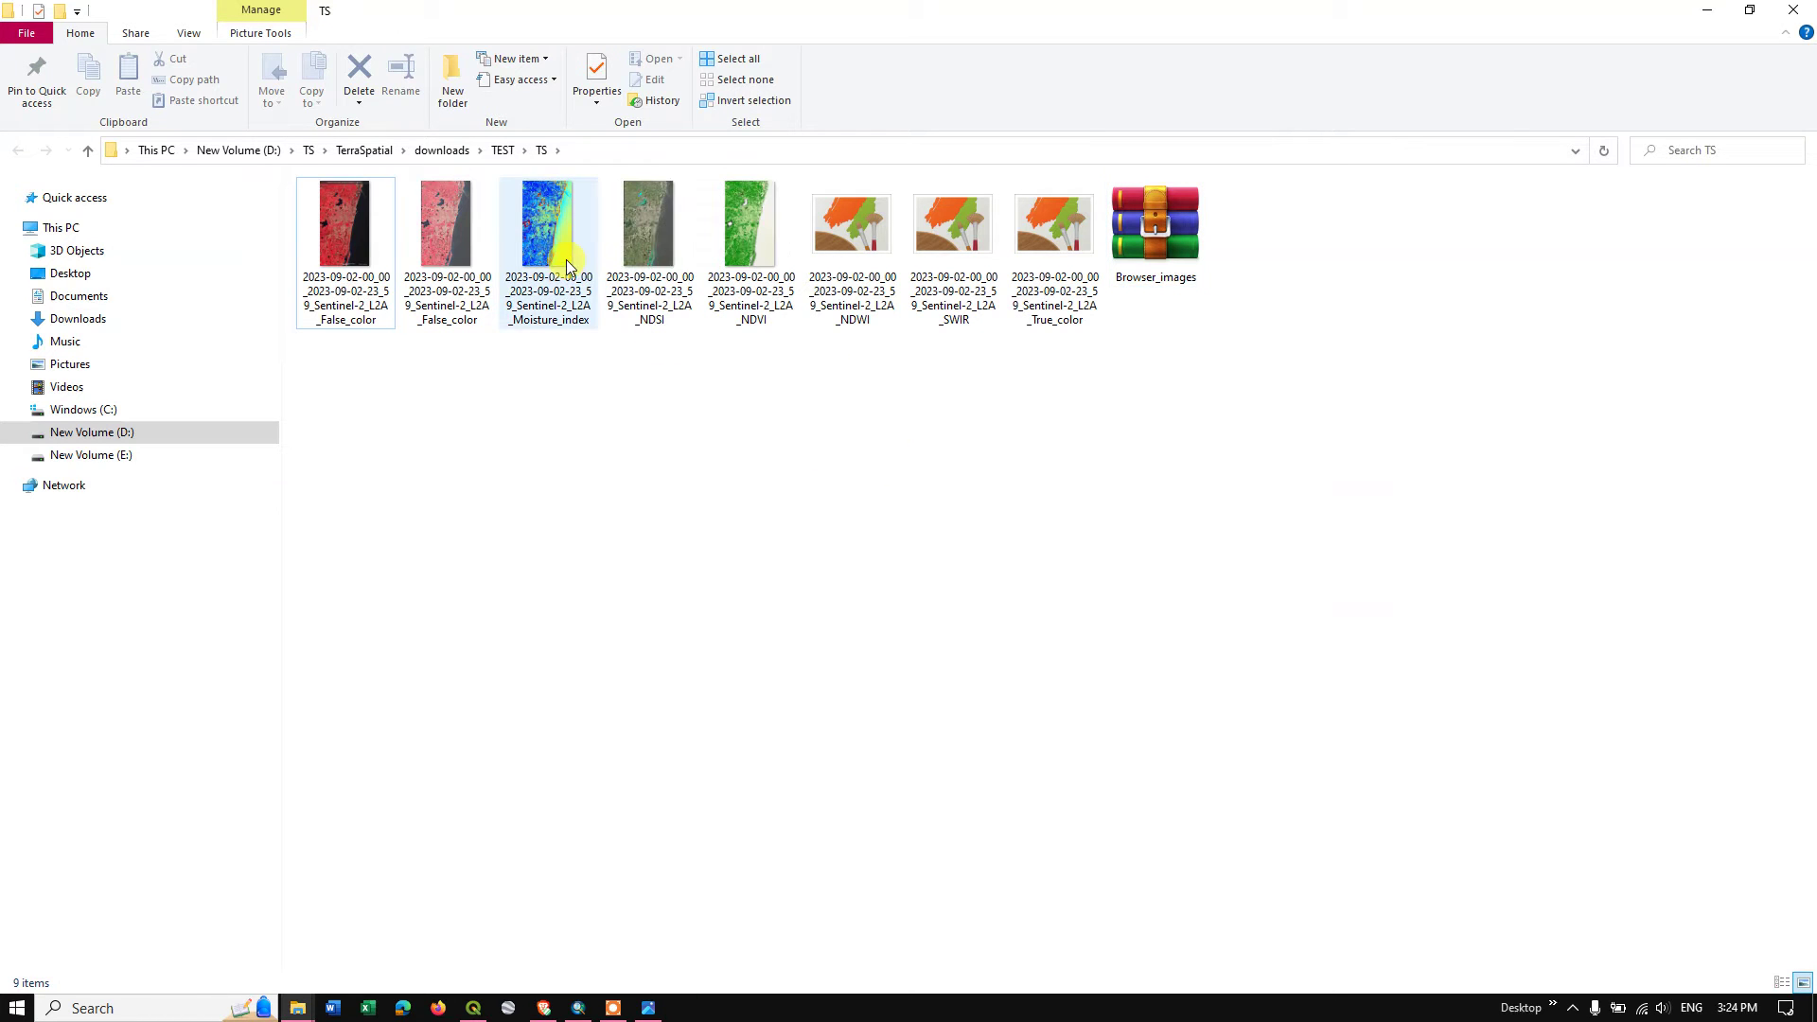
View the extracted images one after another in the photo viewer, starting with the False color TIFF
double_click(458, 244)
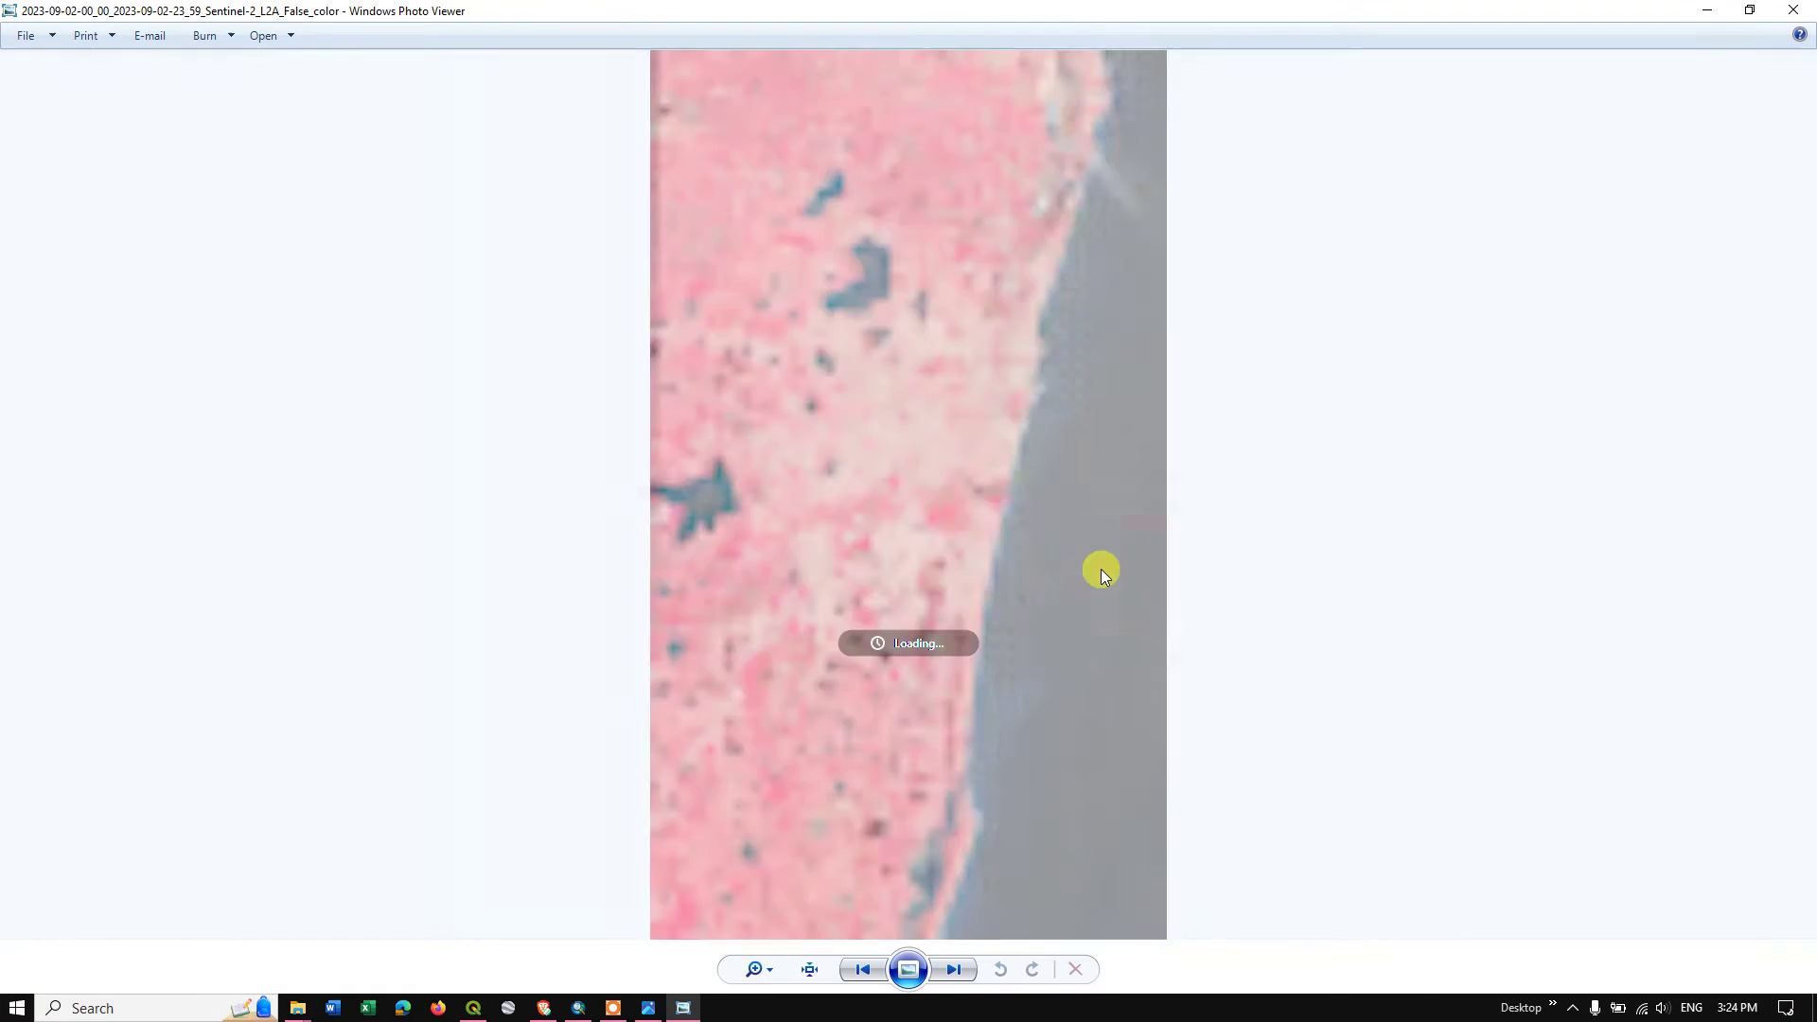
left_click(962, 972)
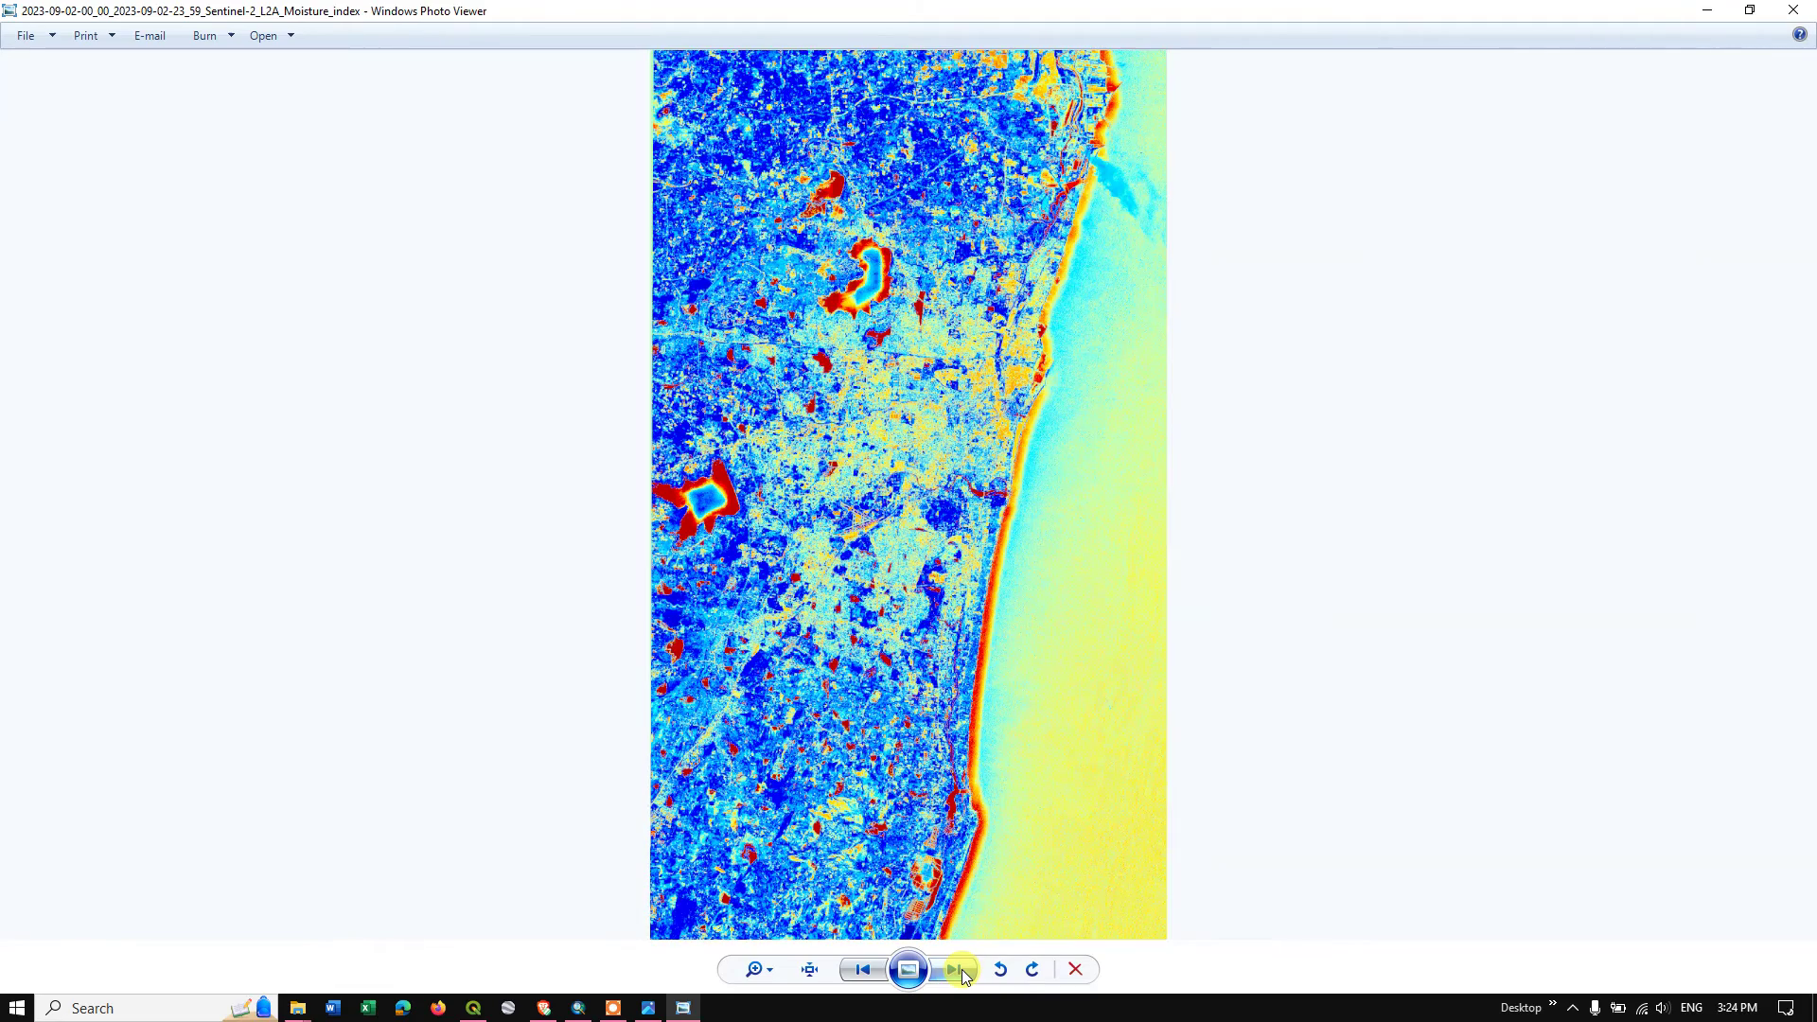
left_click(963, 976)
left_click(963, 976)
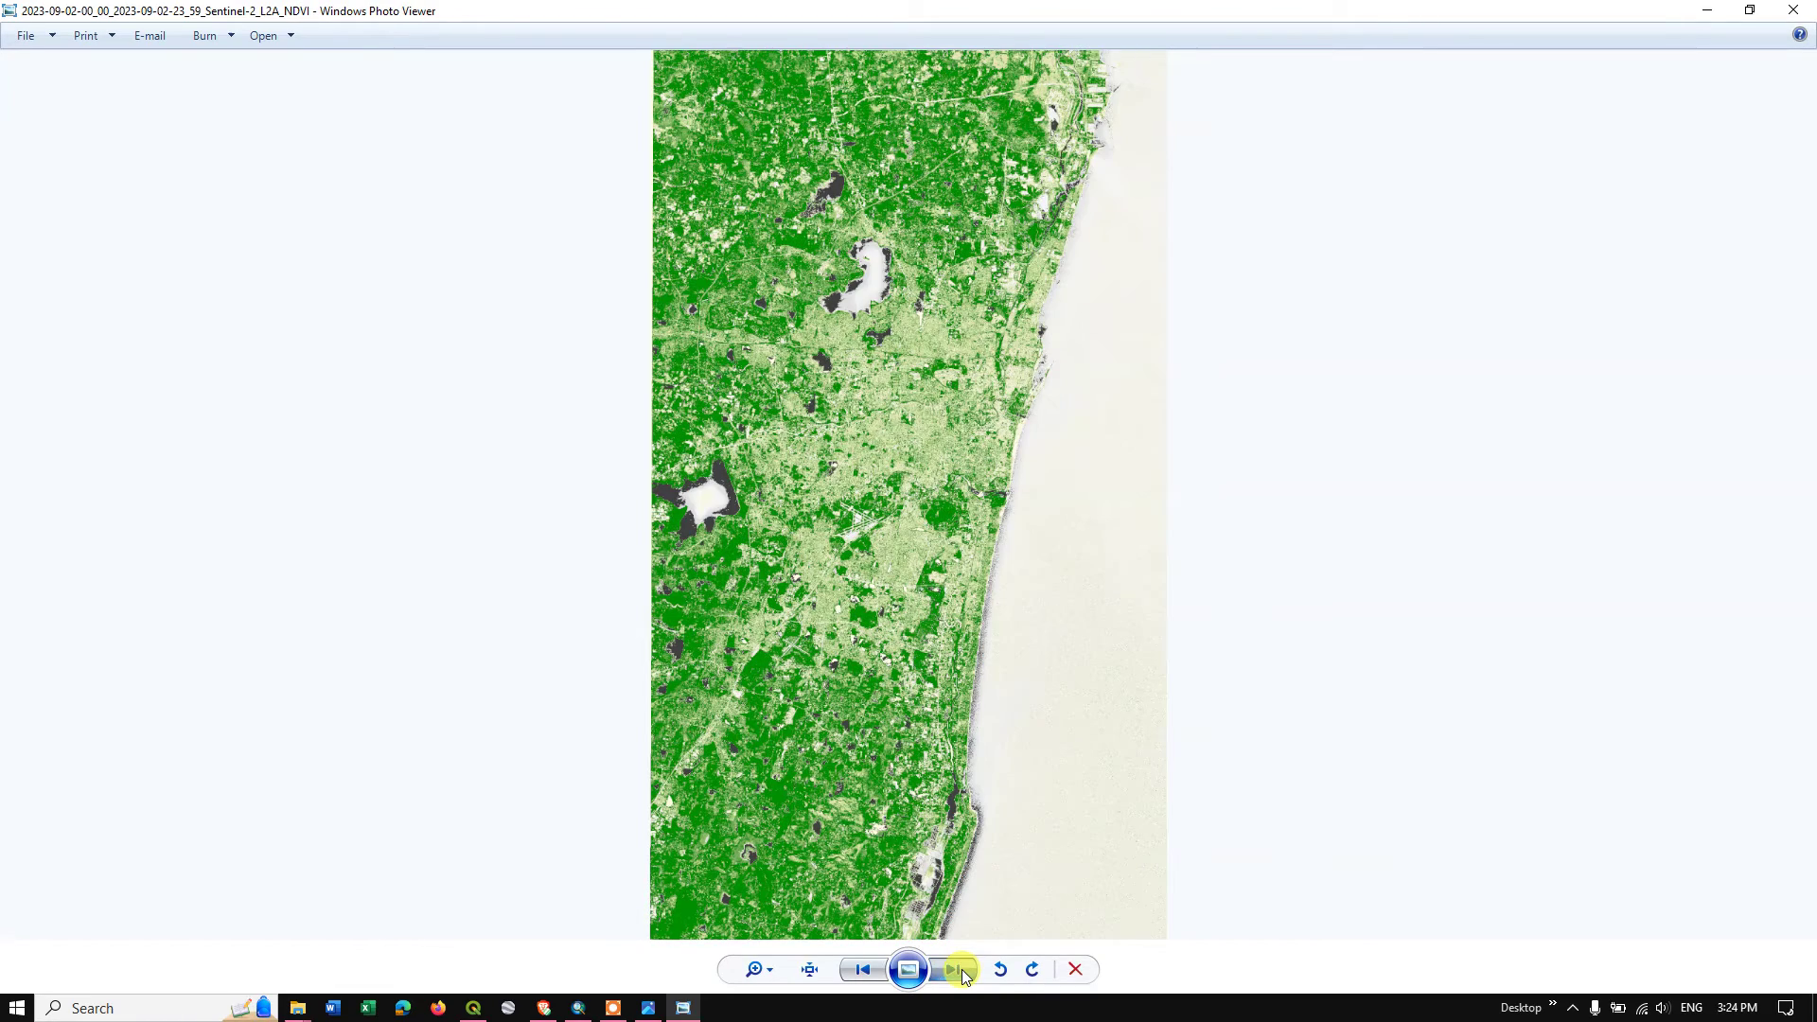
left_click(963, 976)
left_click(962, 972)
left_click(963, 972)
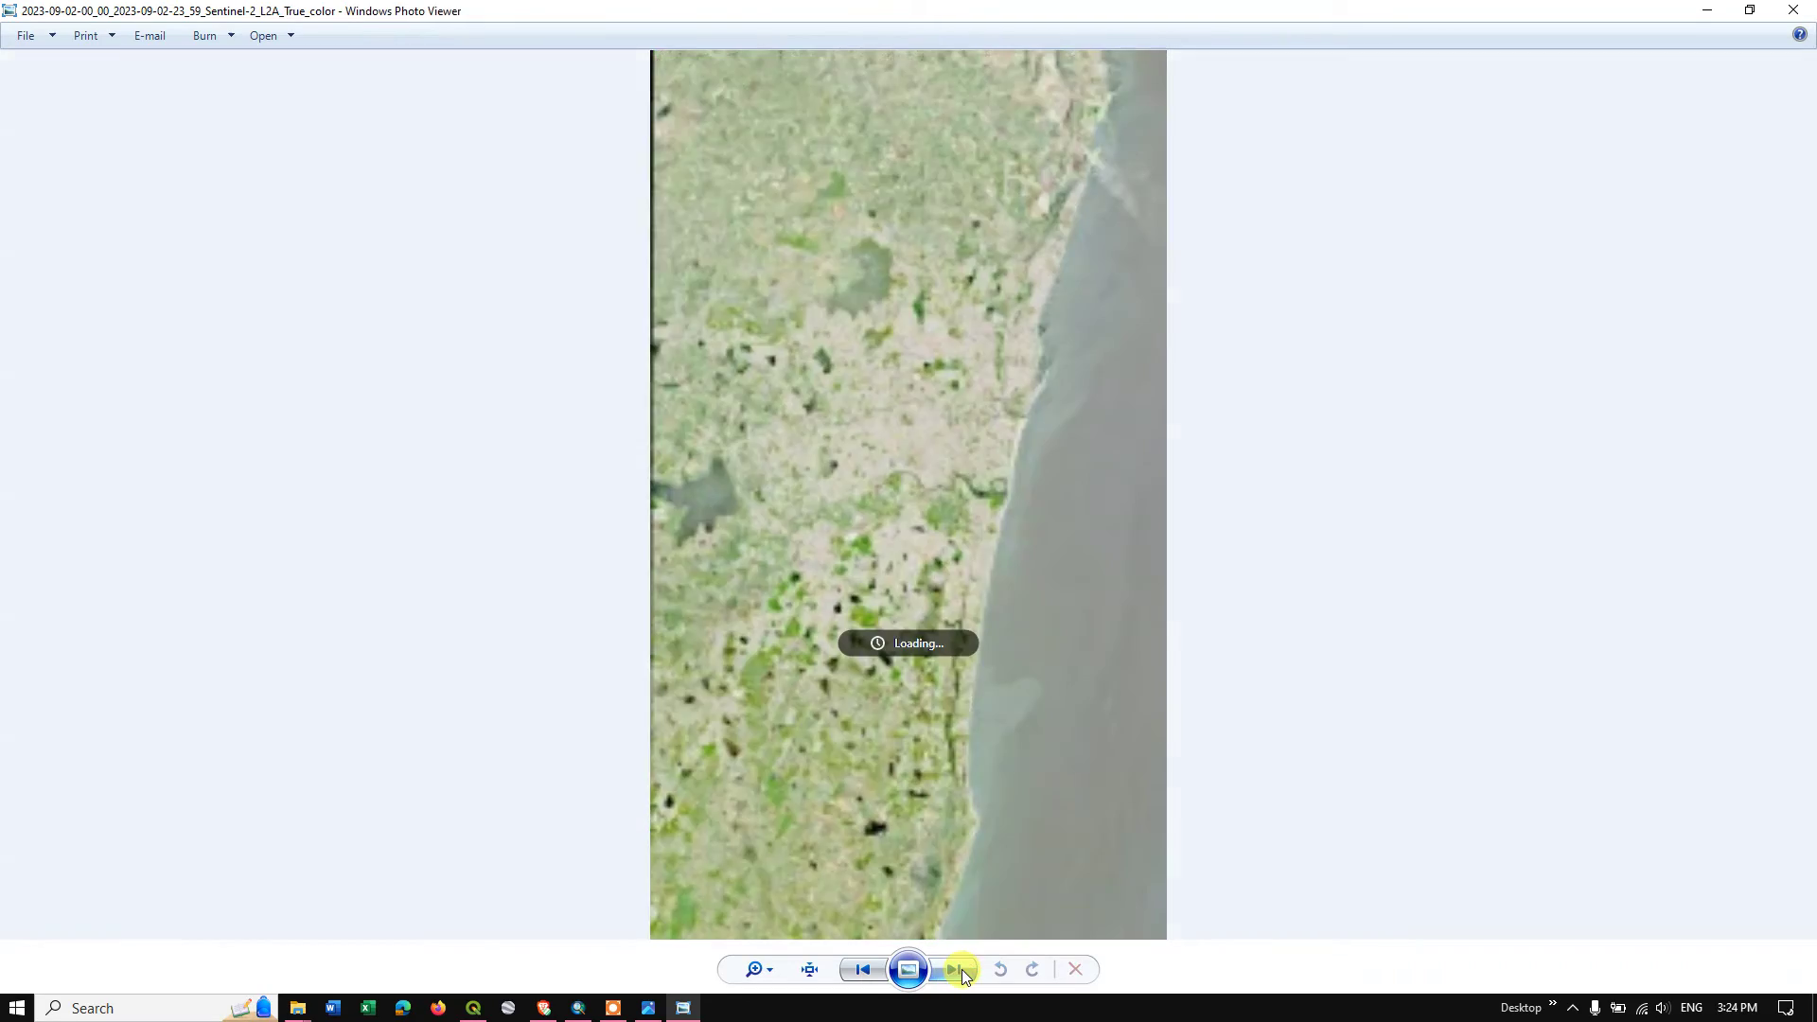
left_click(963, 972)
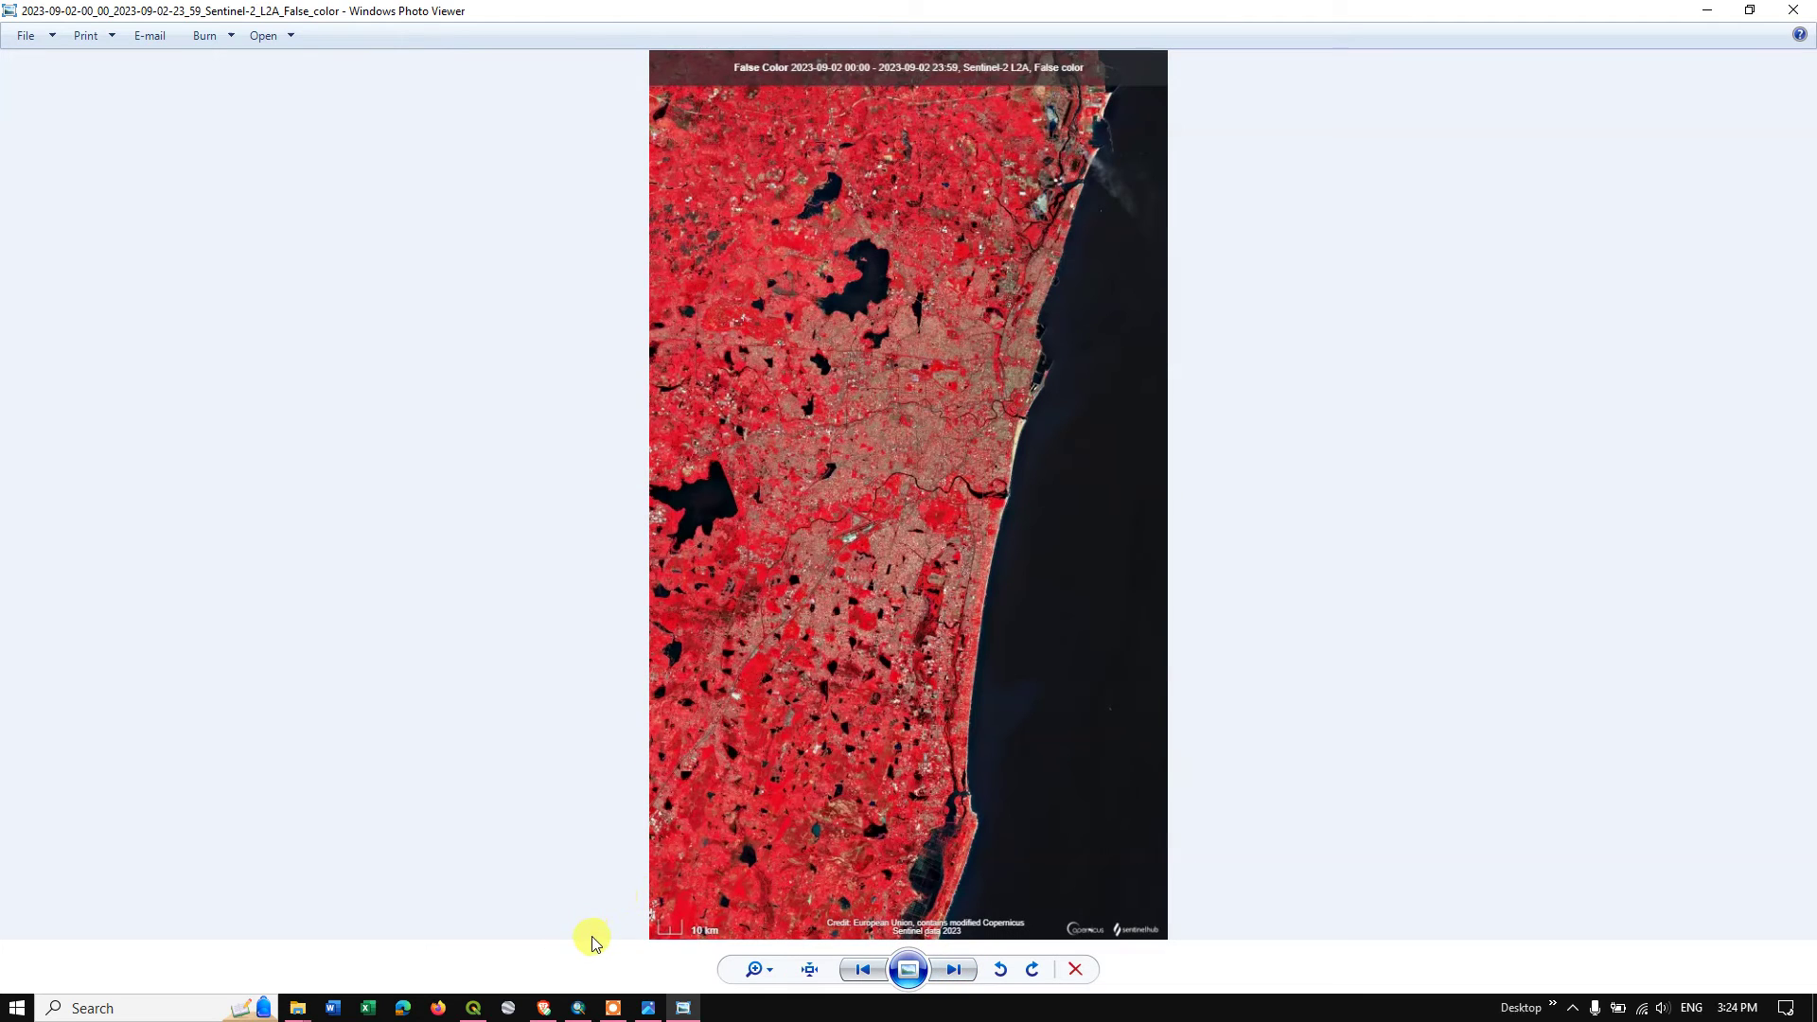
Switch to QGIS and add all the Sentinel-2 images from the TEST\TS folder as raster layers, leaving out the ZIP archive
left_click(475, 1004)
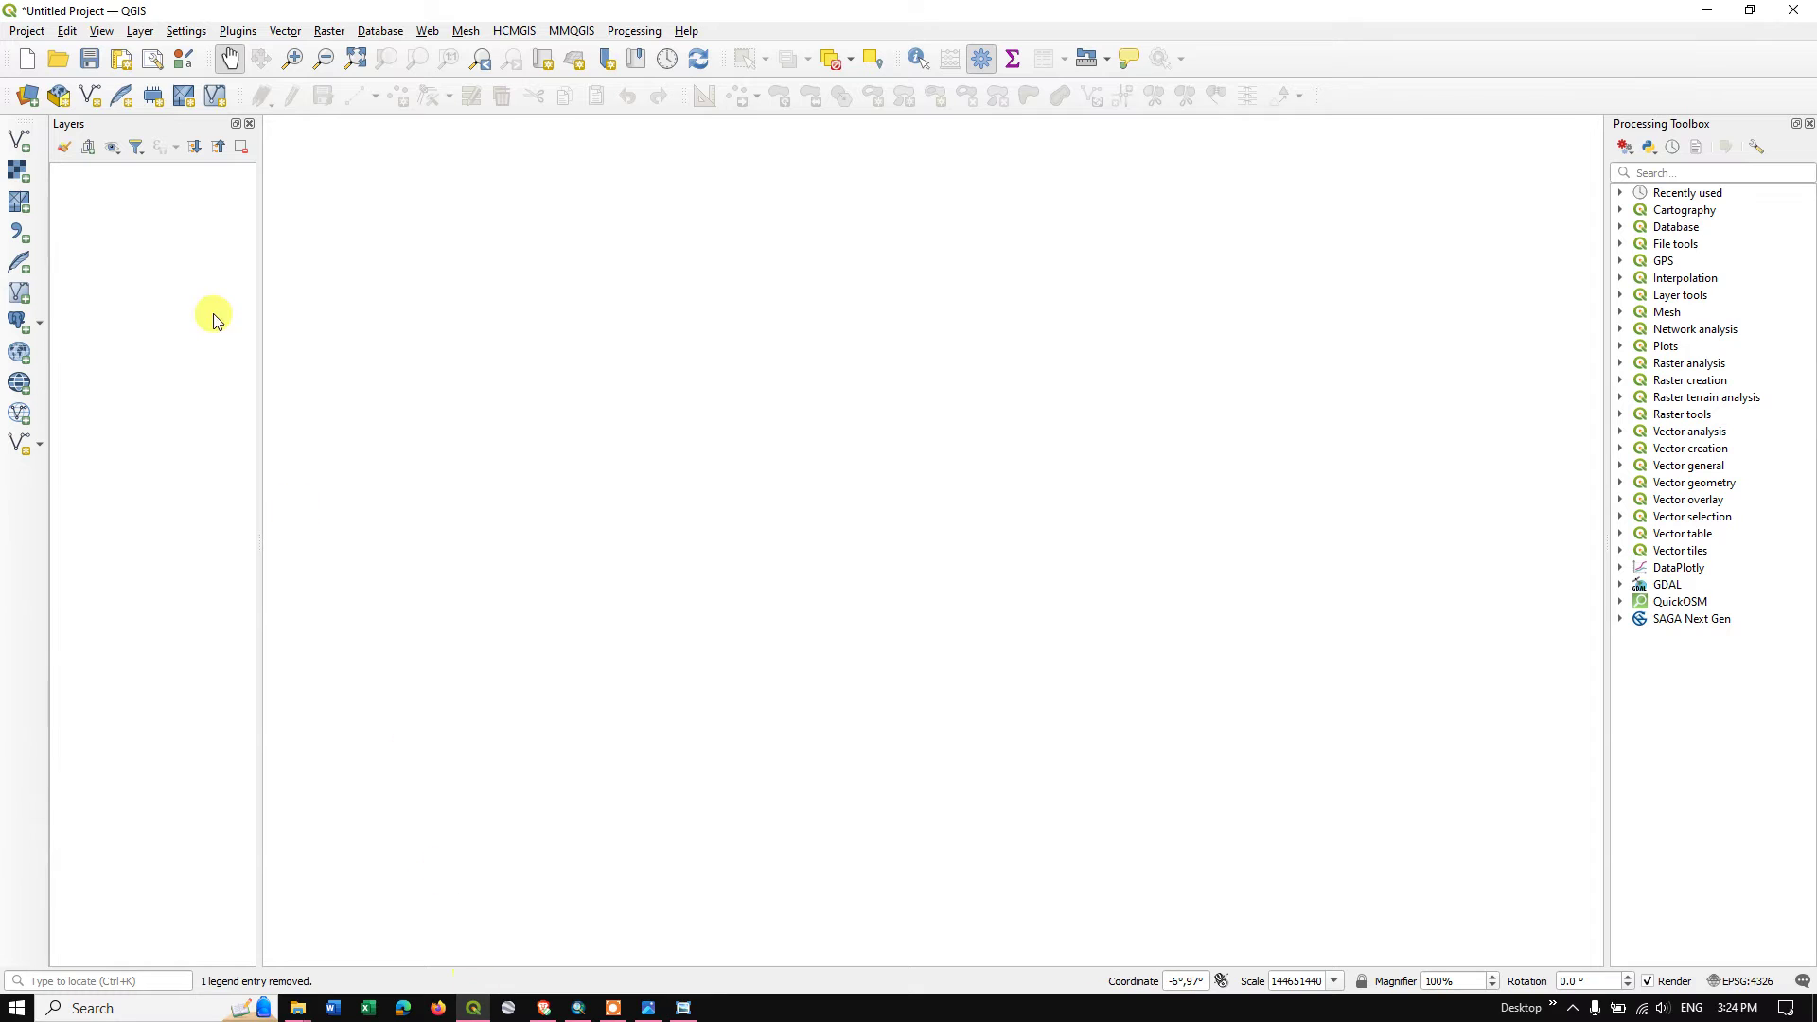
left_click(139, 32)
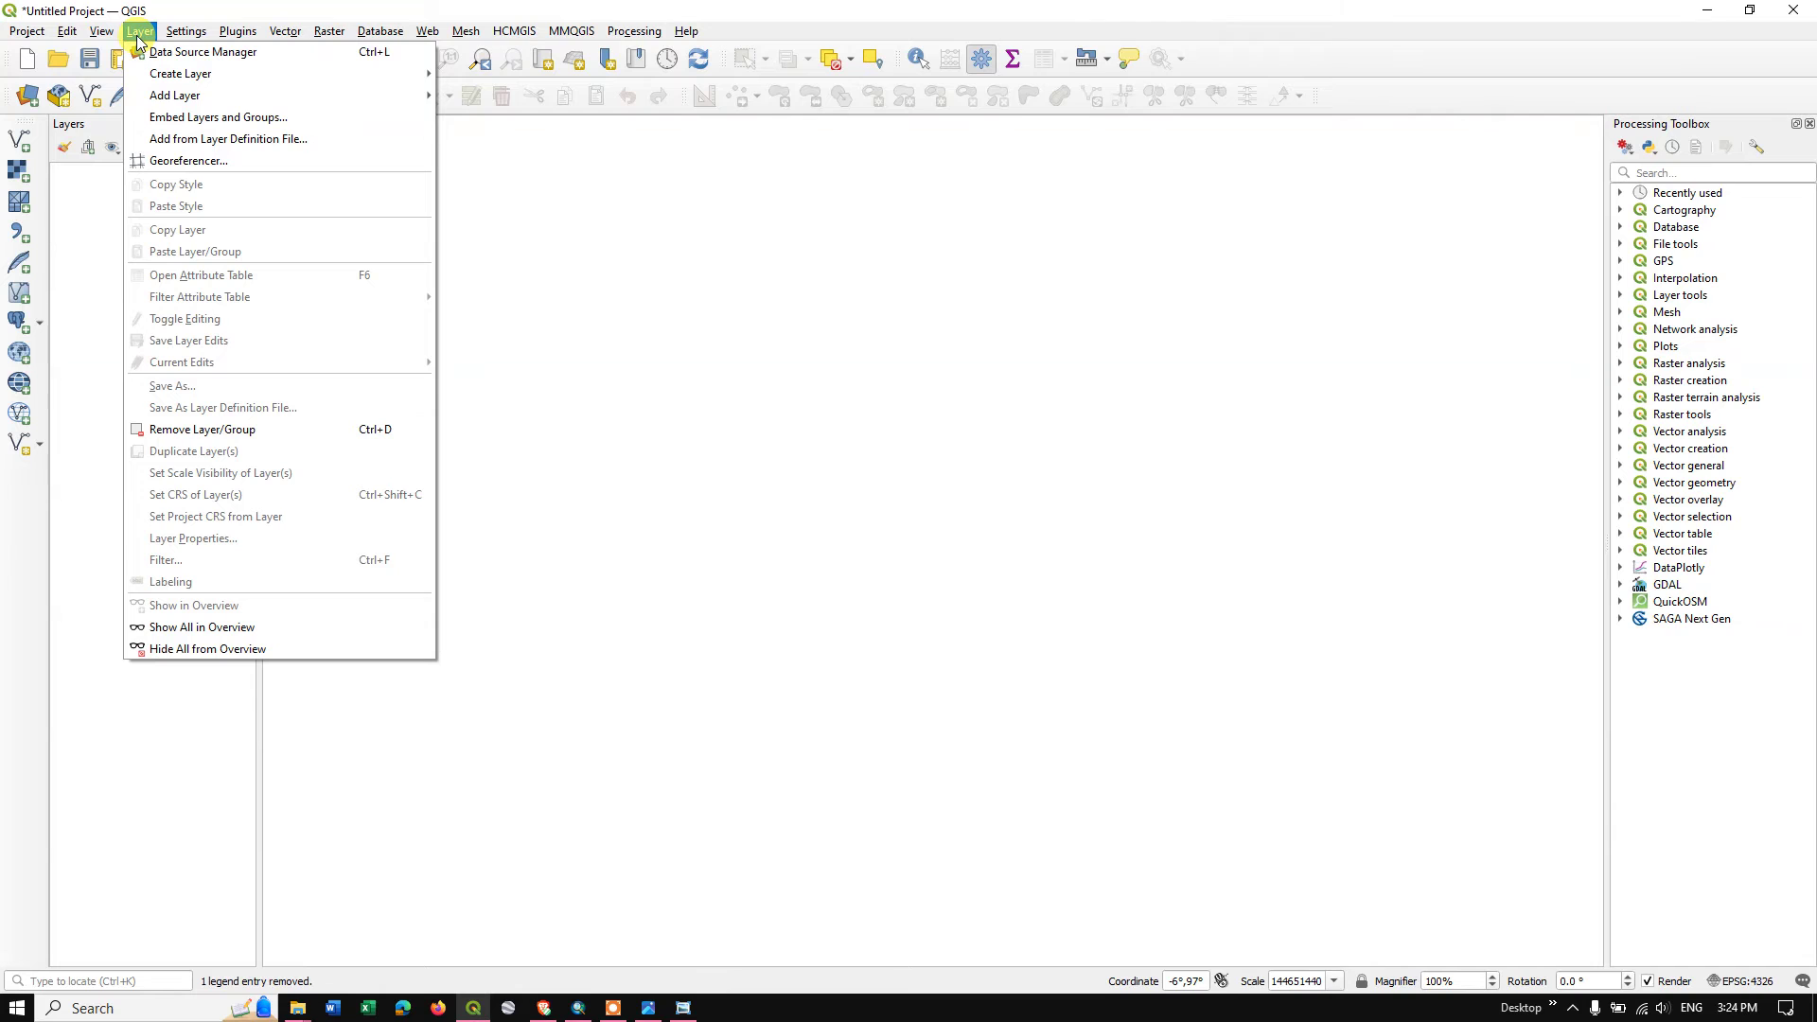
mouse_move(317, 95)
left_click(484, 117)
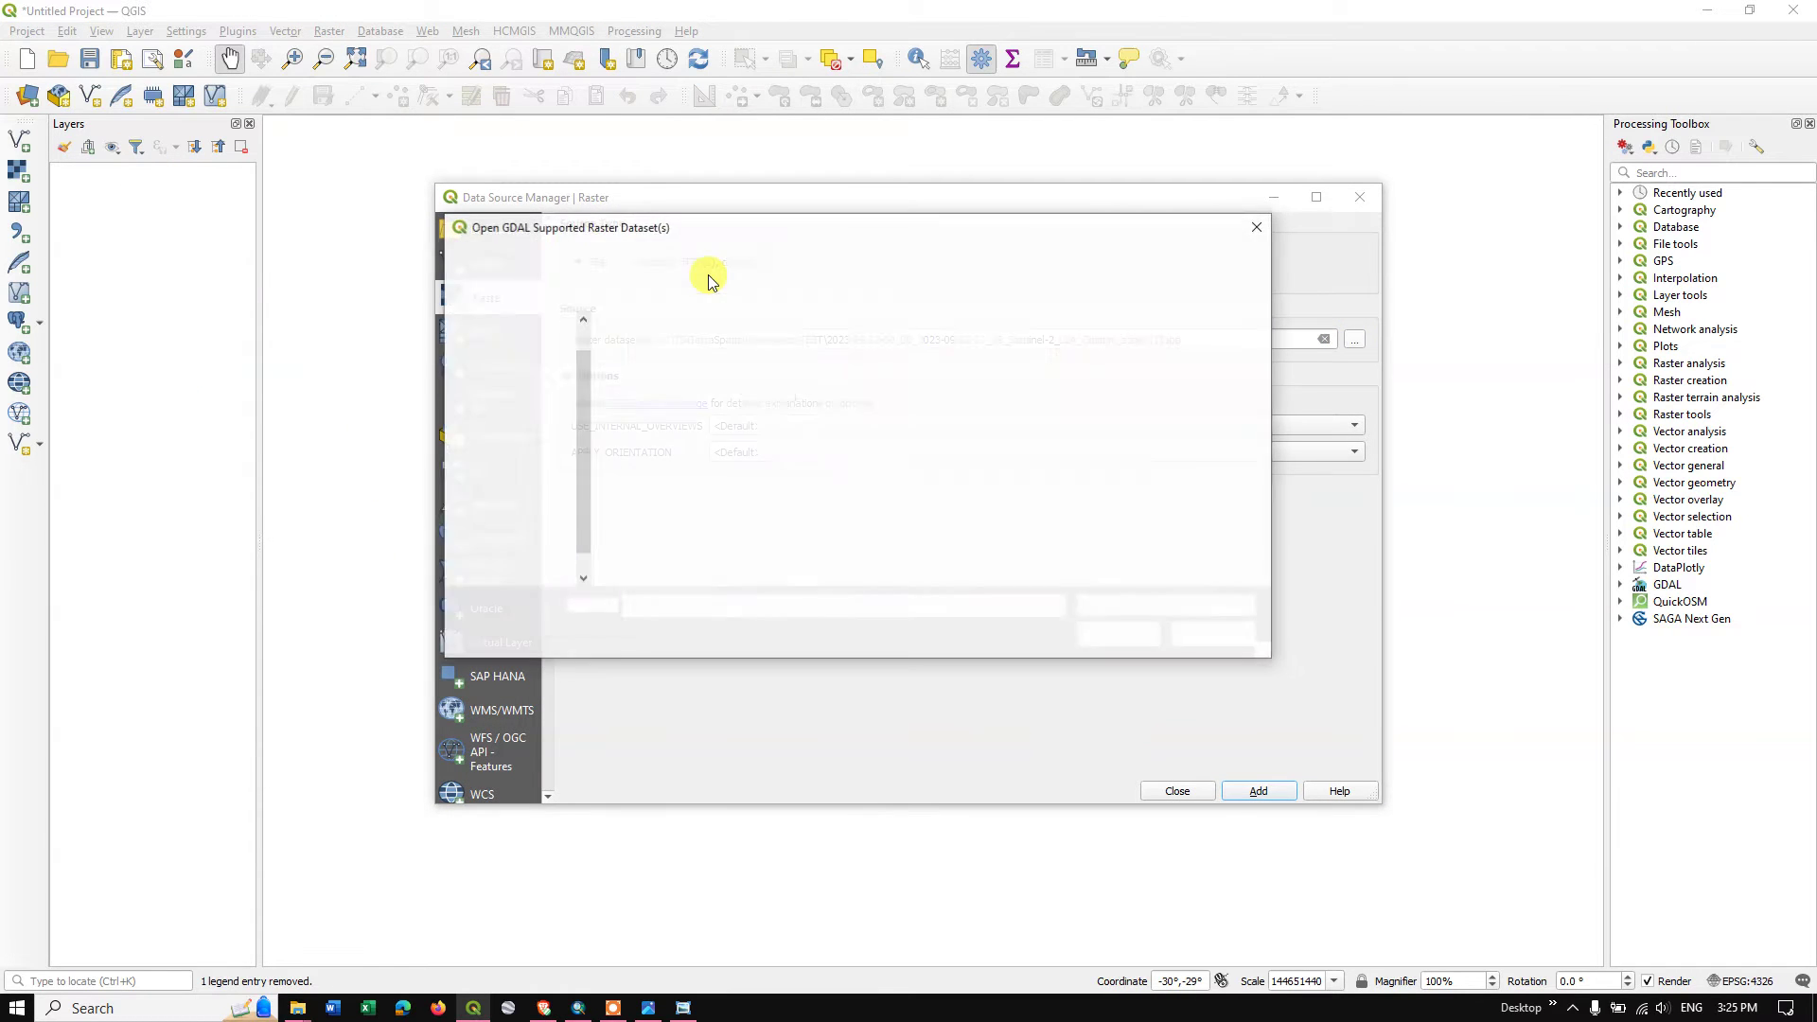
double_click(763, 377)
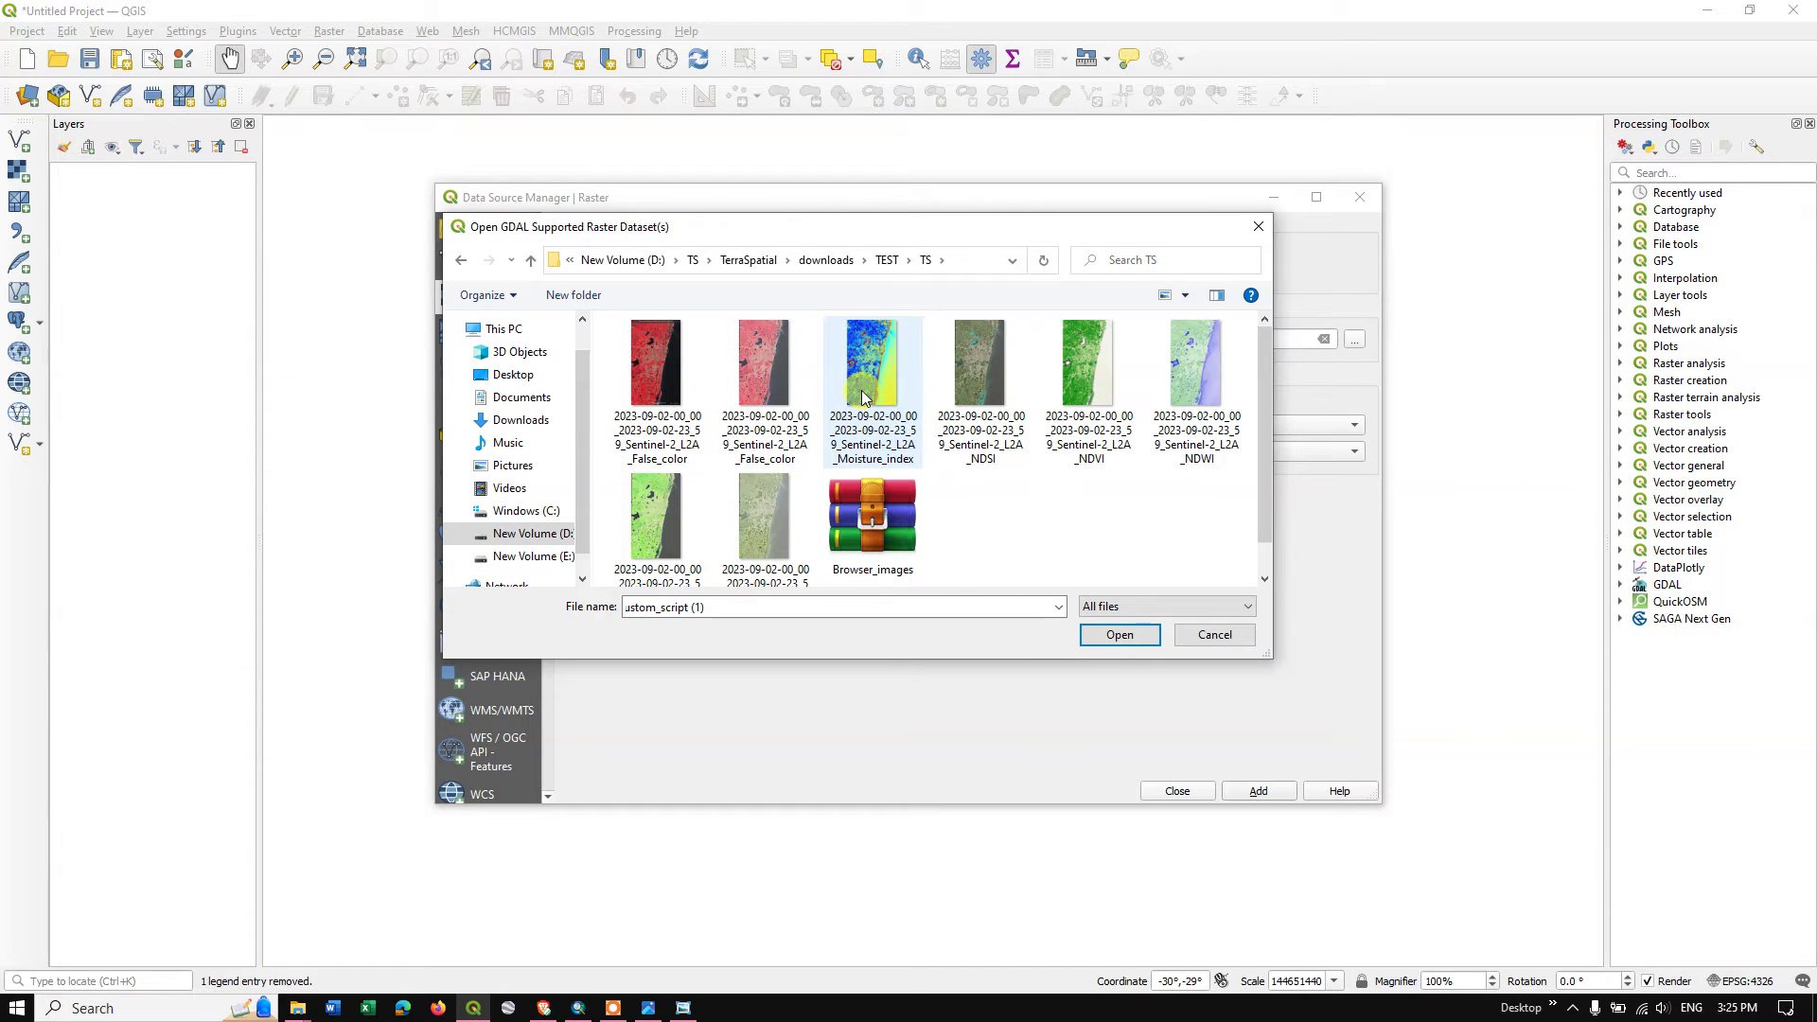
left_click(862, 398)
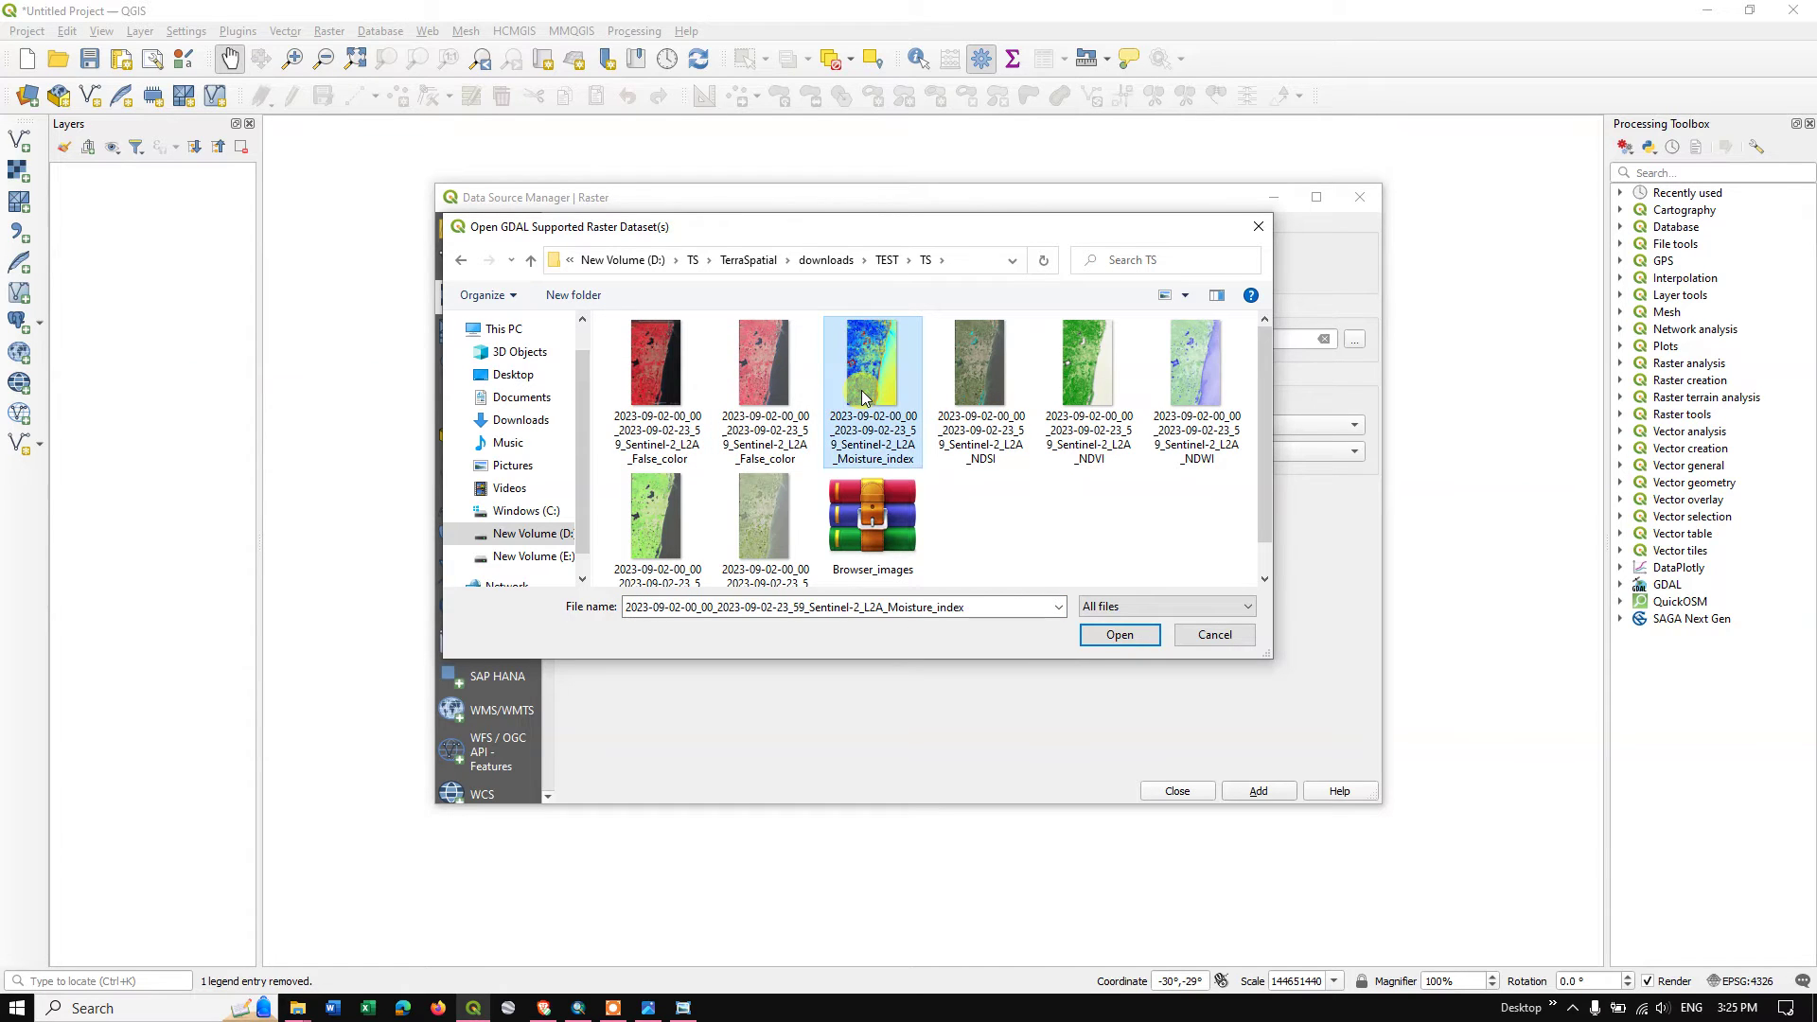
left_click(655, 397)
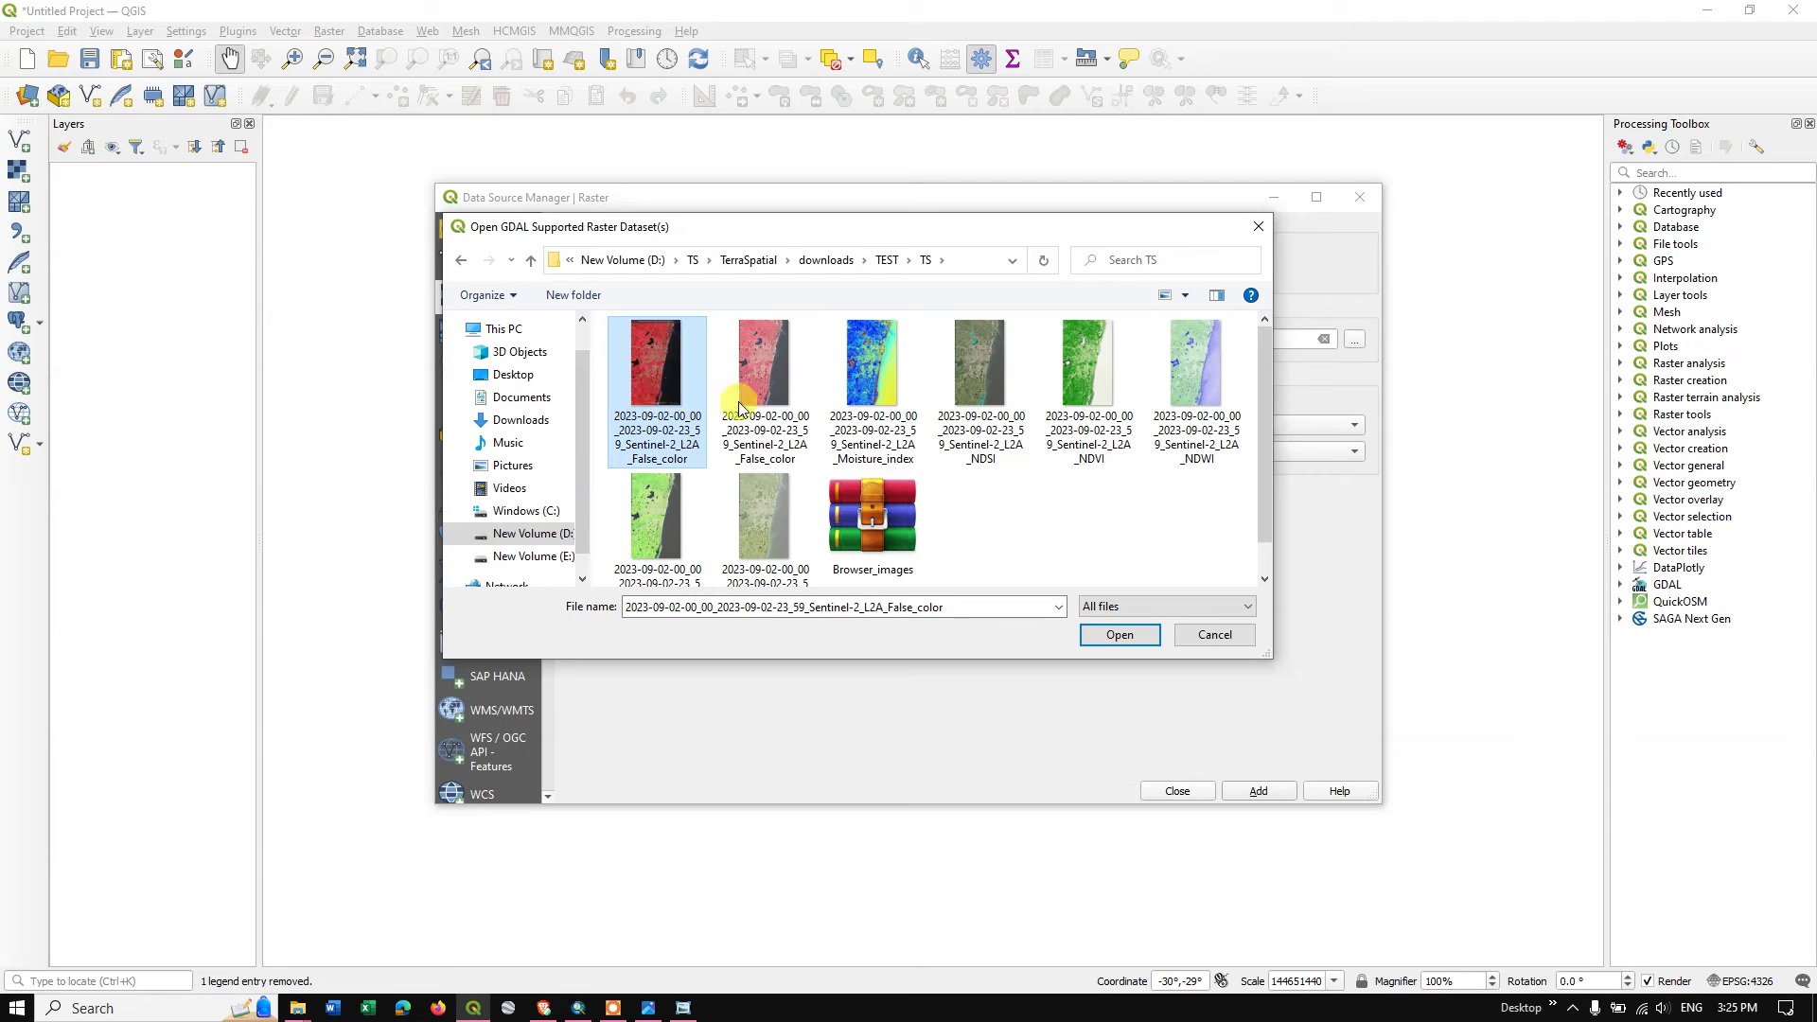
left_click(772, 523, "ctrl")
left_click(772, 511, "shift")
left_click(1147, 637)
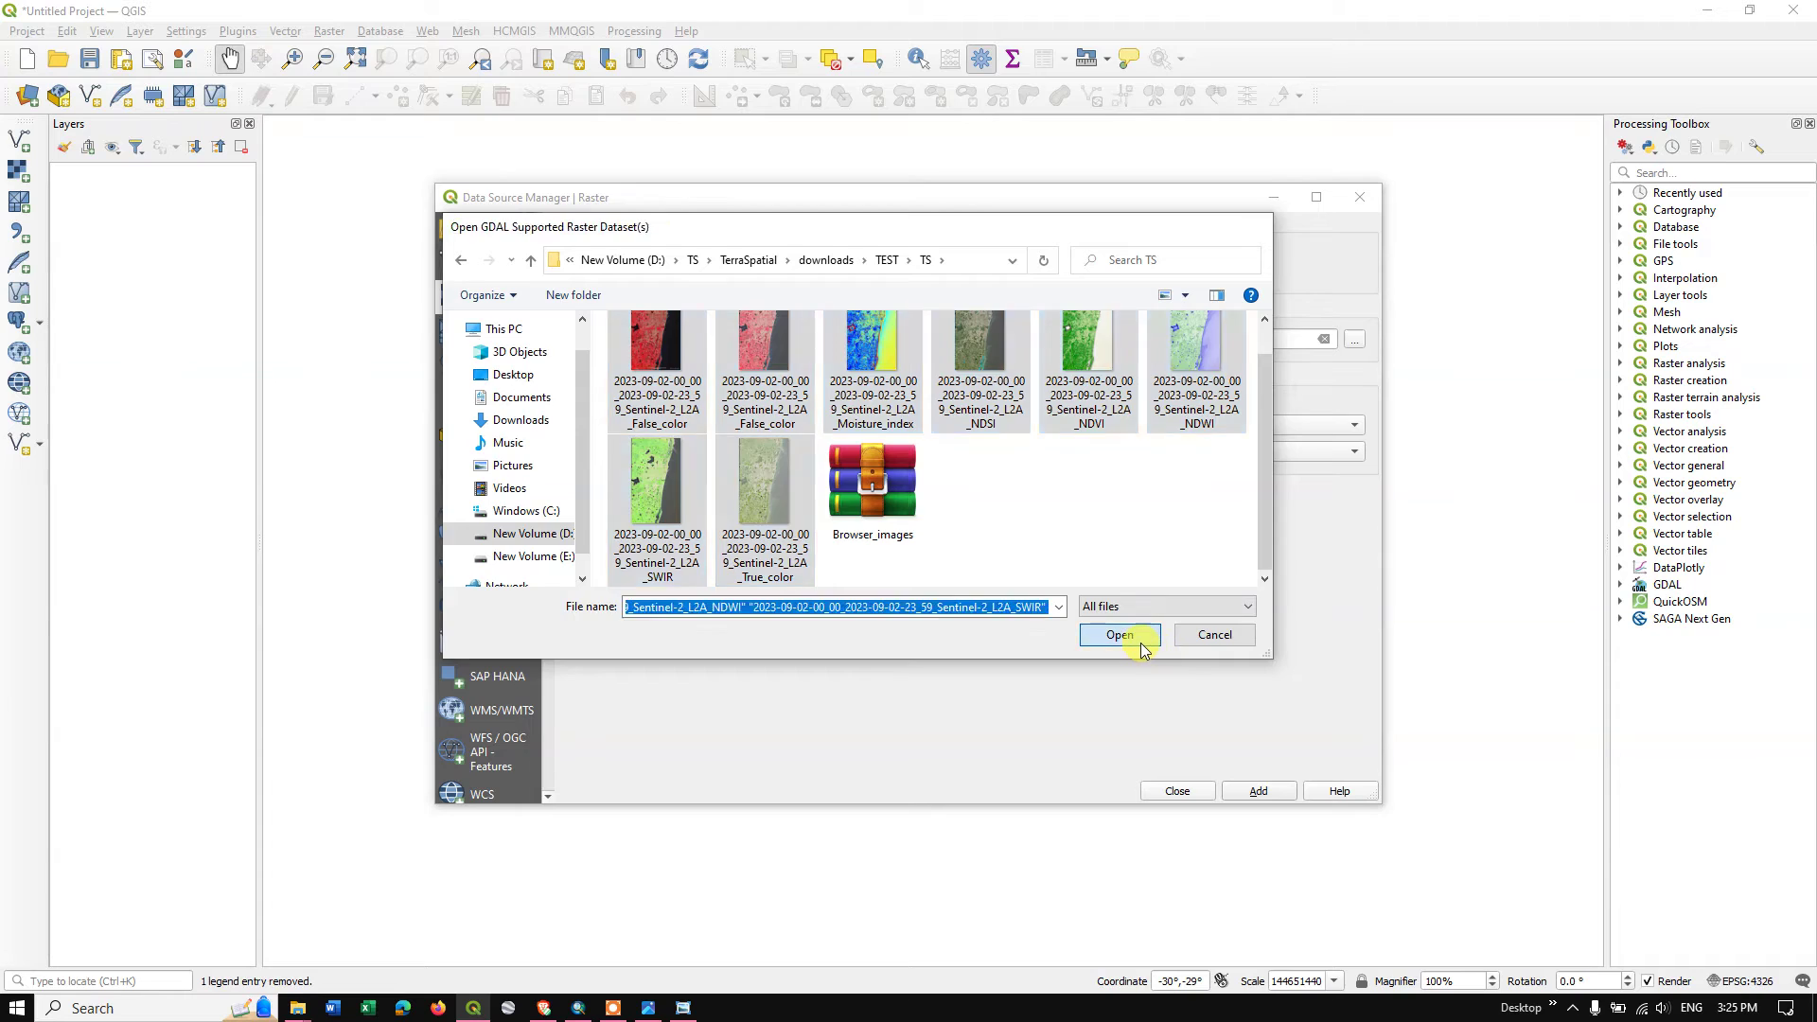
left_click(1251, 791)
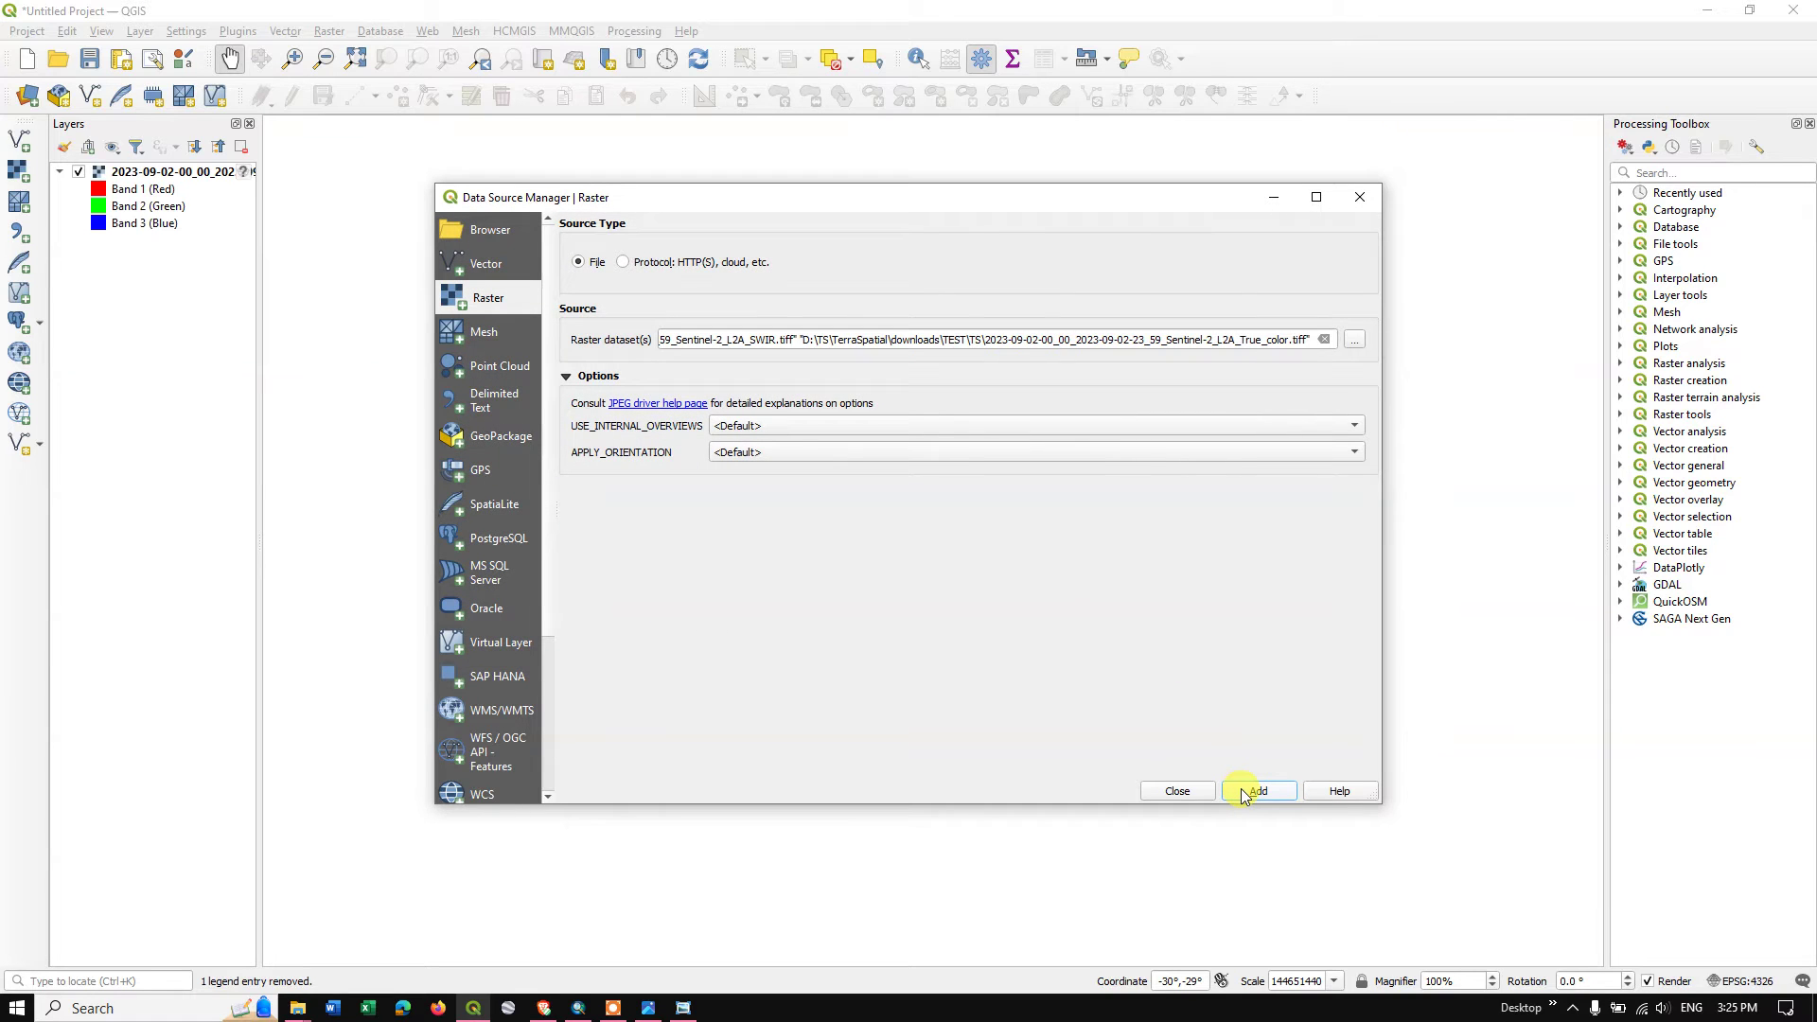
left_click(1179, 791)
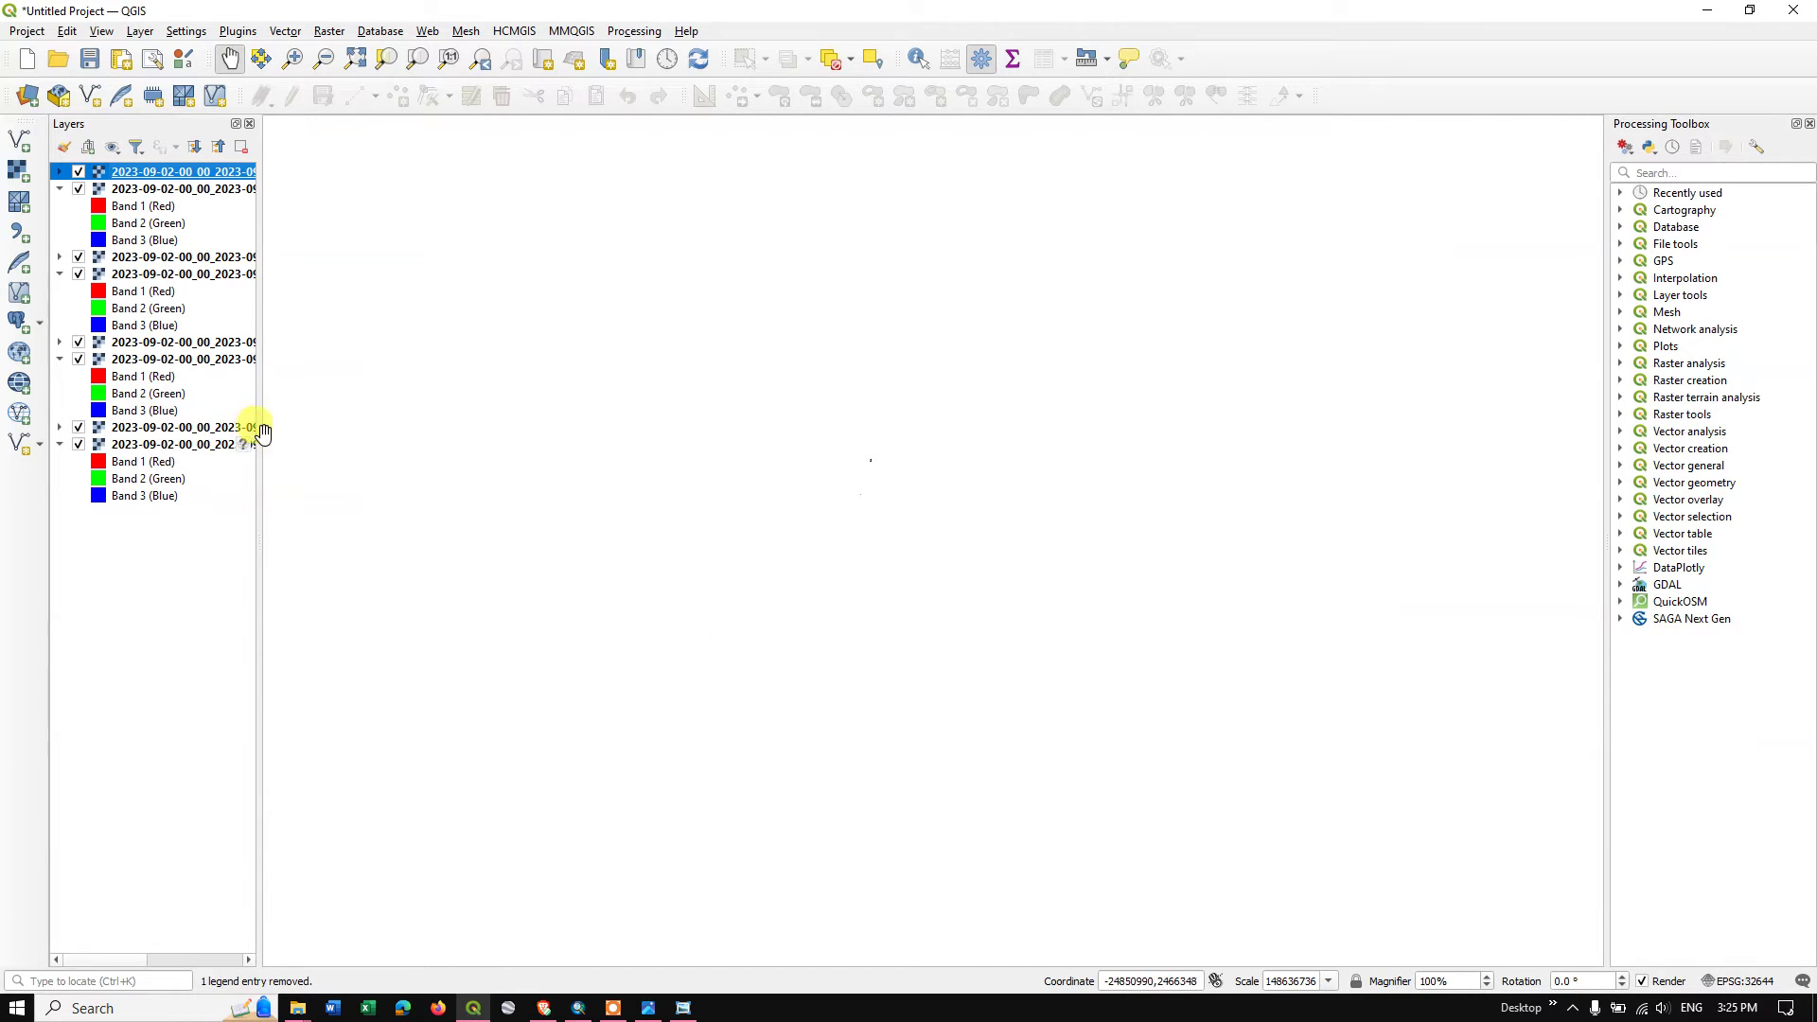
Zoom to the topmost raster layer and enlarge the true color image of Chennai in the map view
right_click(133, 173)
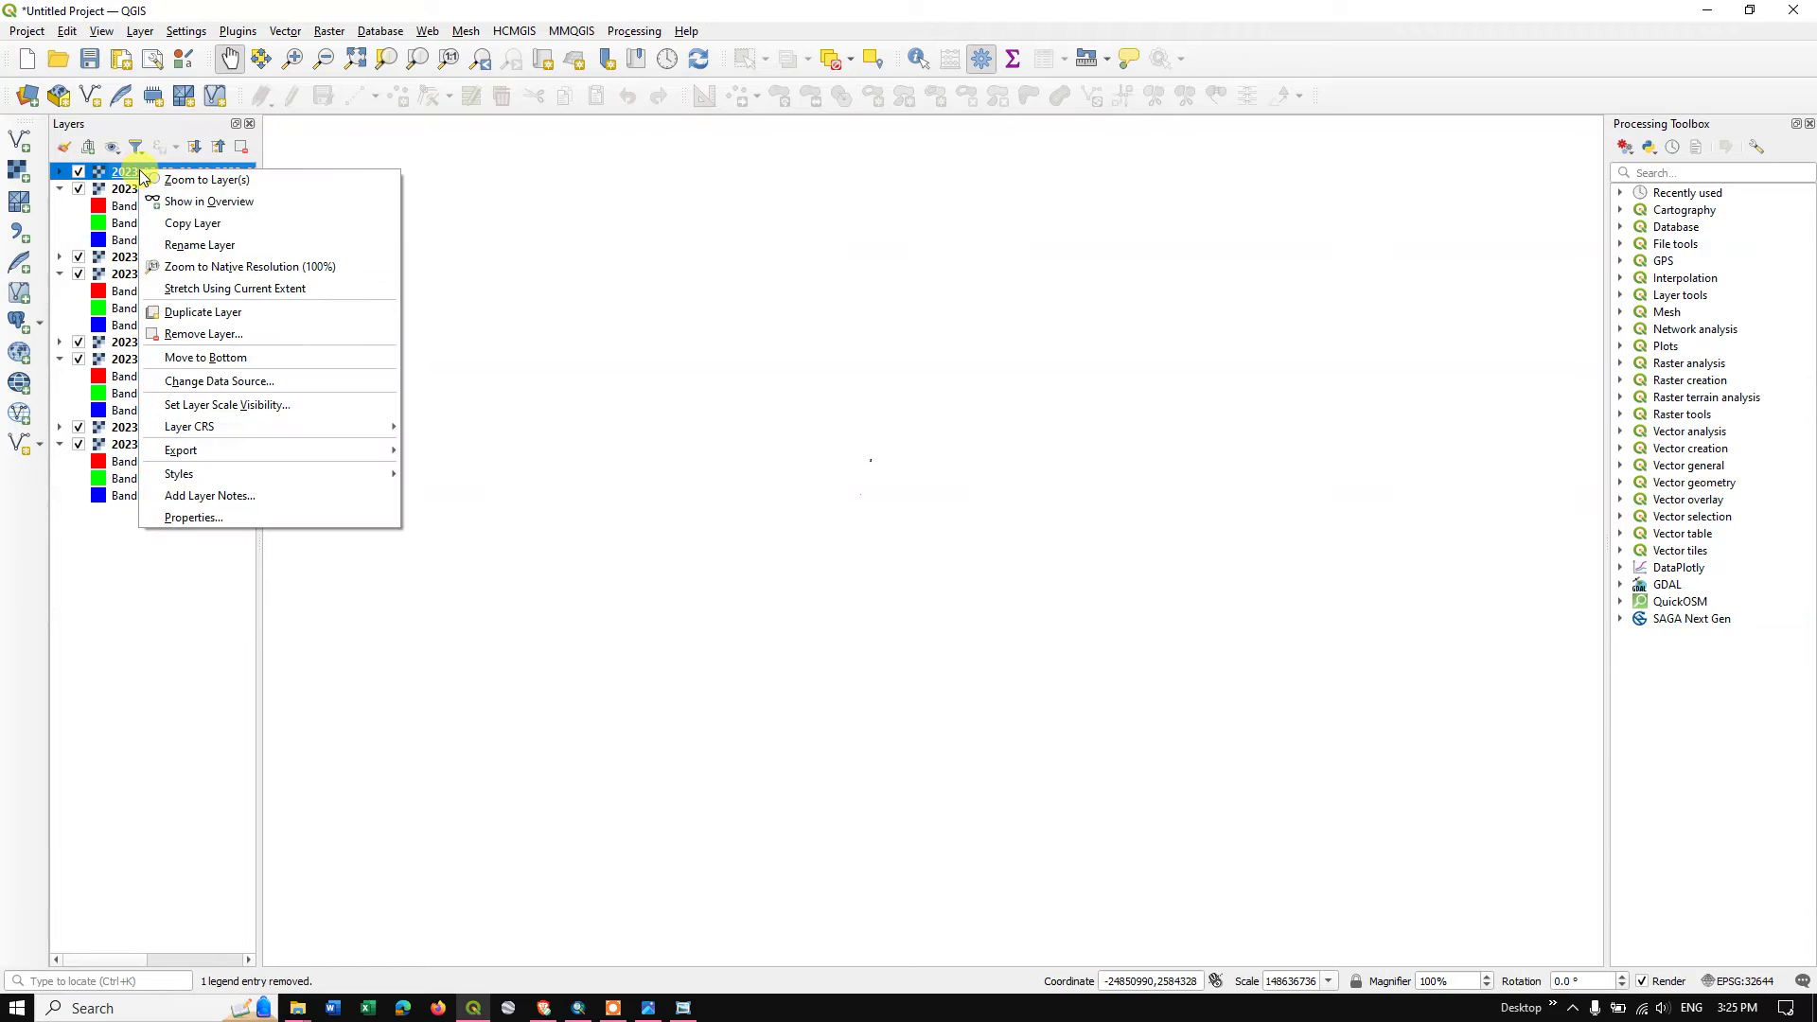
left_click(202, 180)
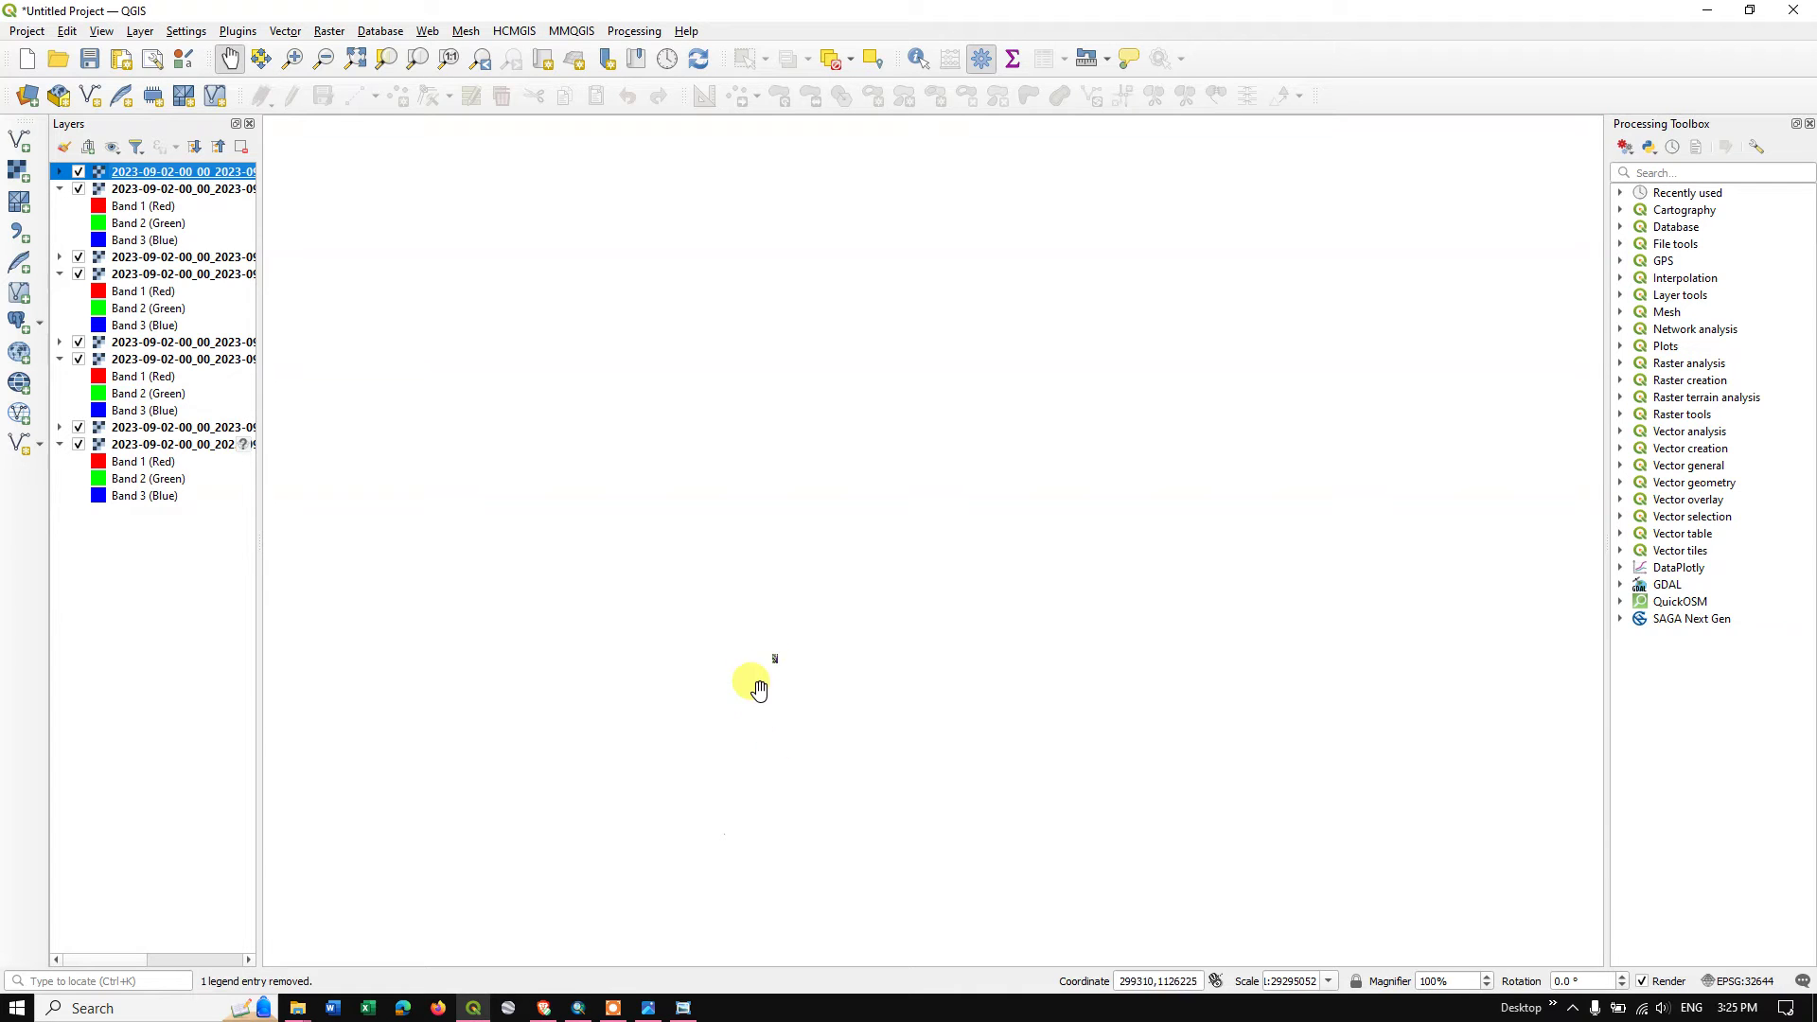
scroll(758, 655, "up", 2)
scroll(765, 655, "up", 4)
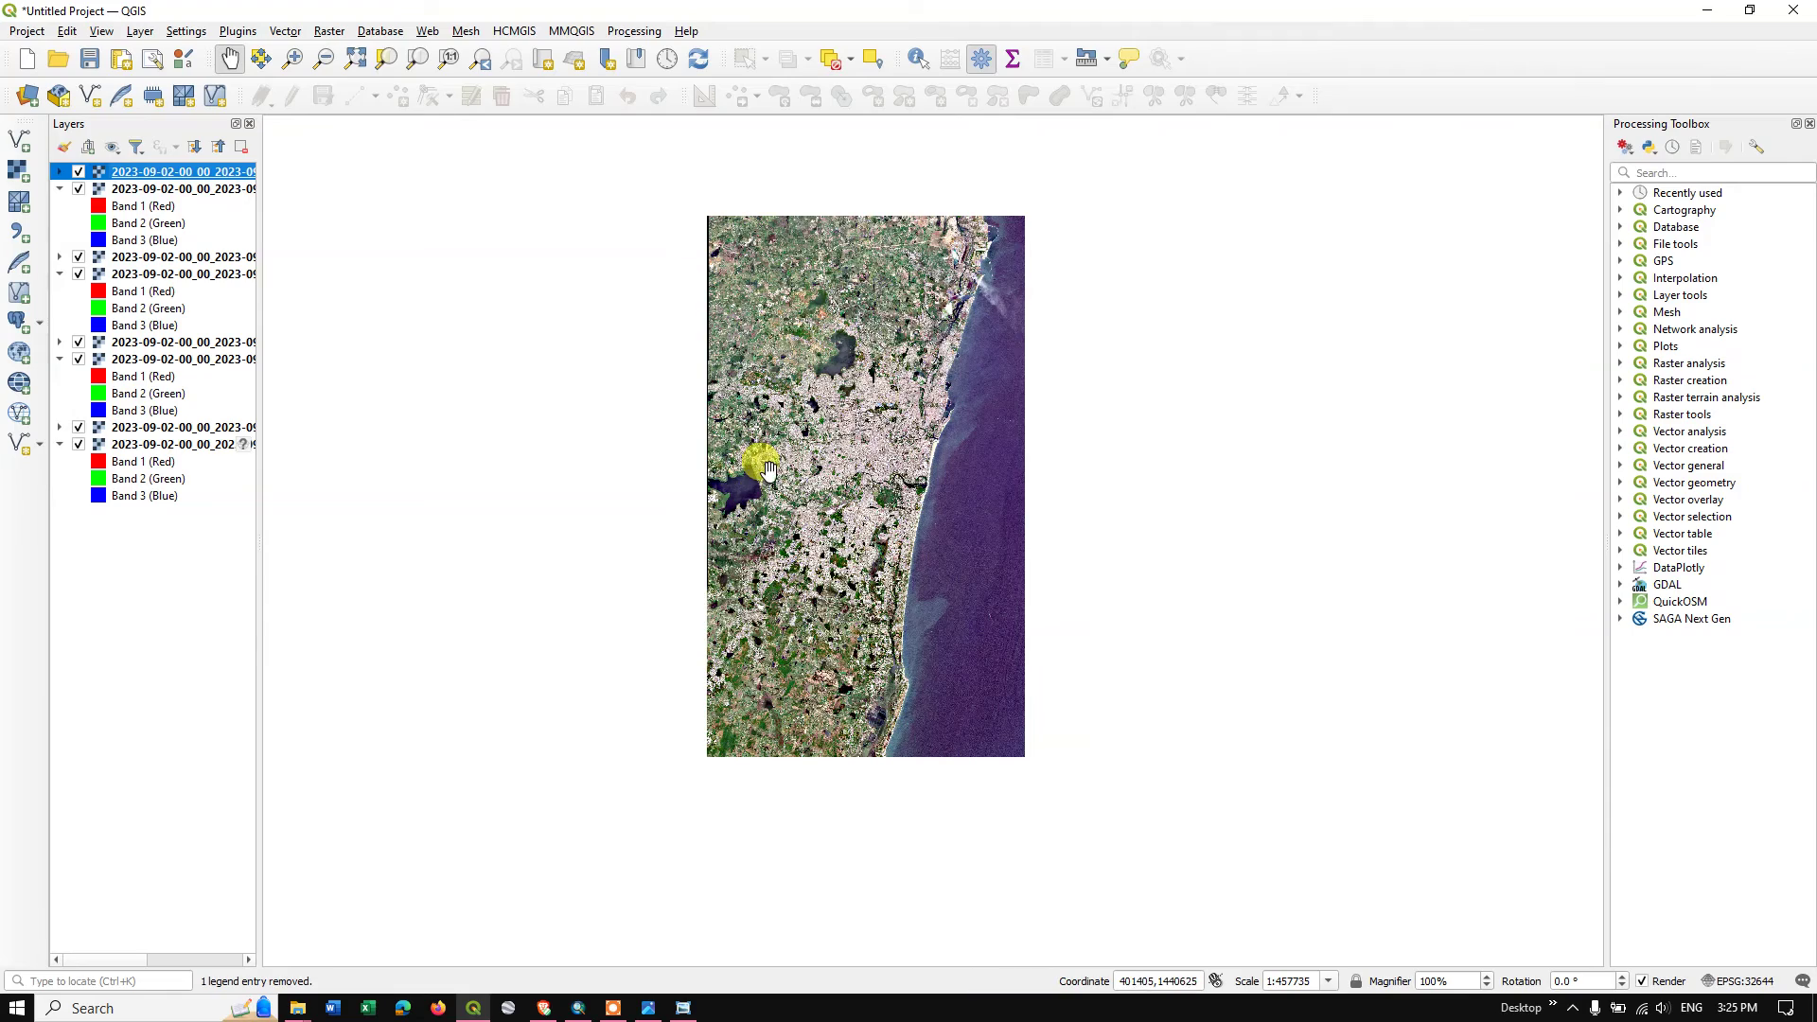
scroll(874, 308, "up", 1)
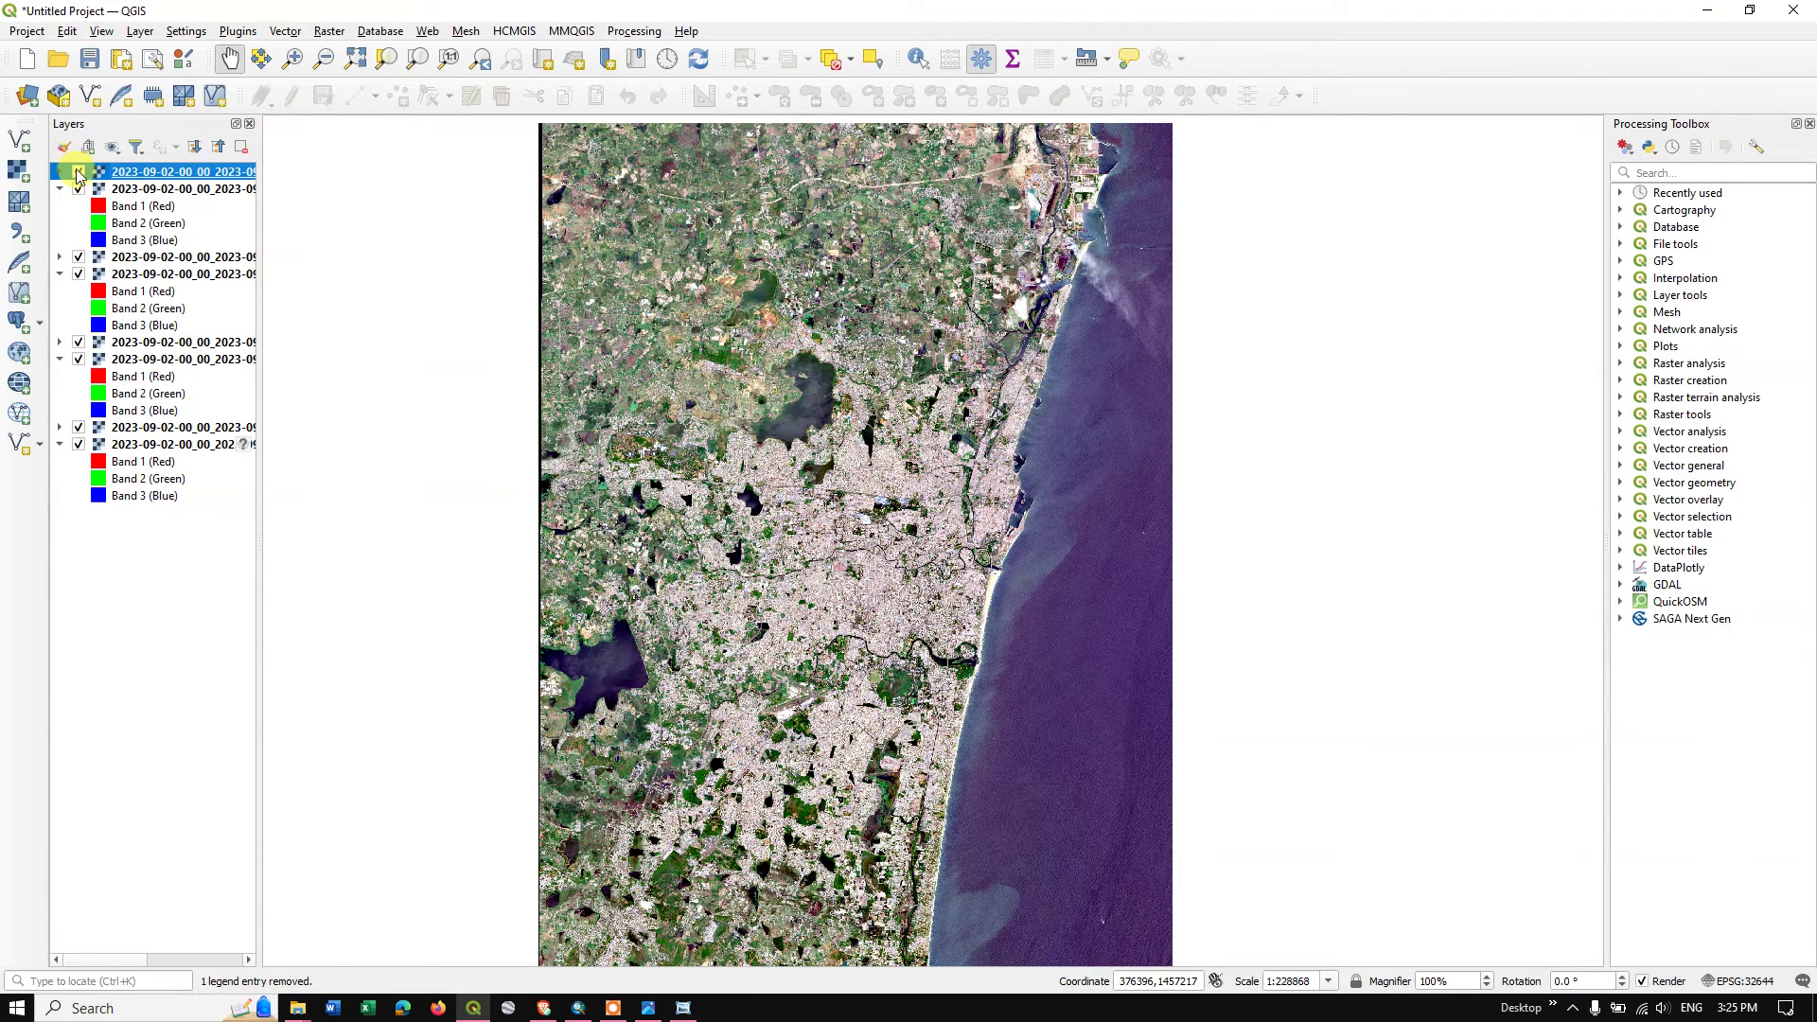
Hide the True_color and SWIR layers and widen the layer list so the full layer names can be read
left_click(78, 173)
left_click(79, 190)
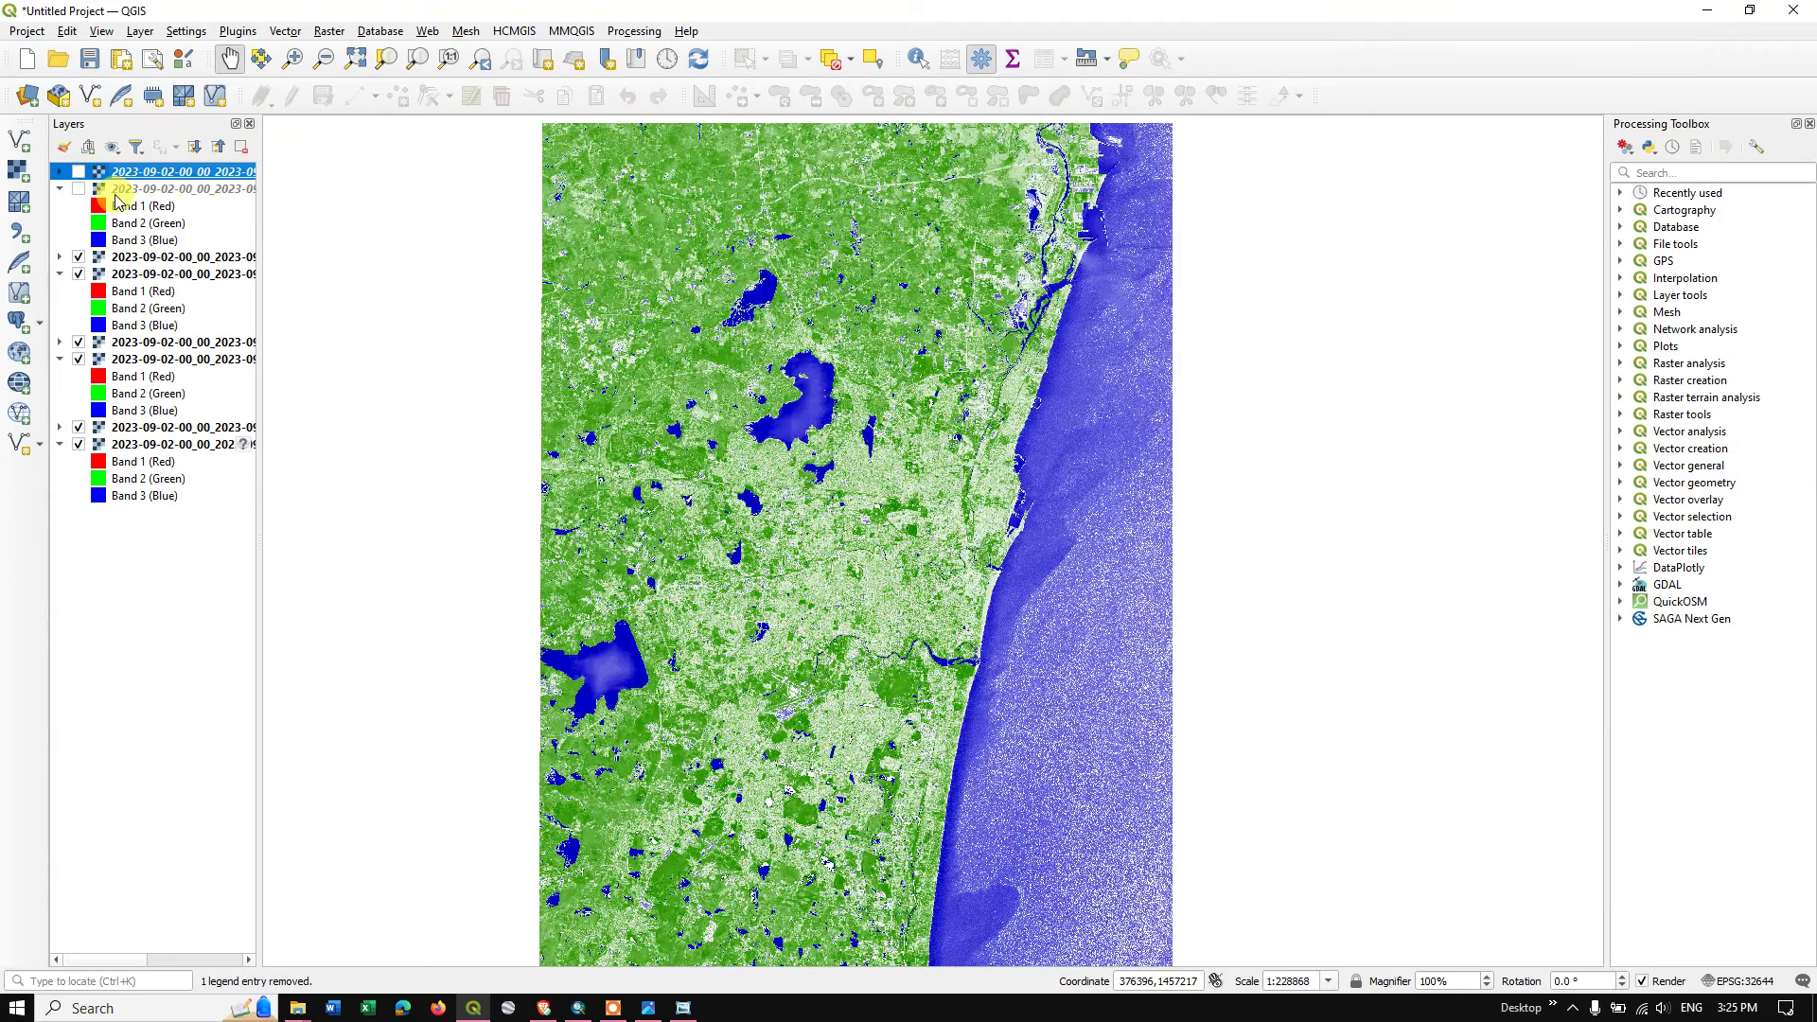
left_click_drag(259, 176, 610, 274)
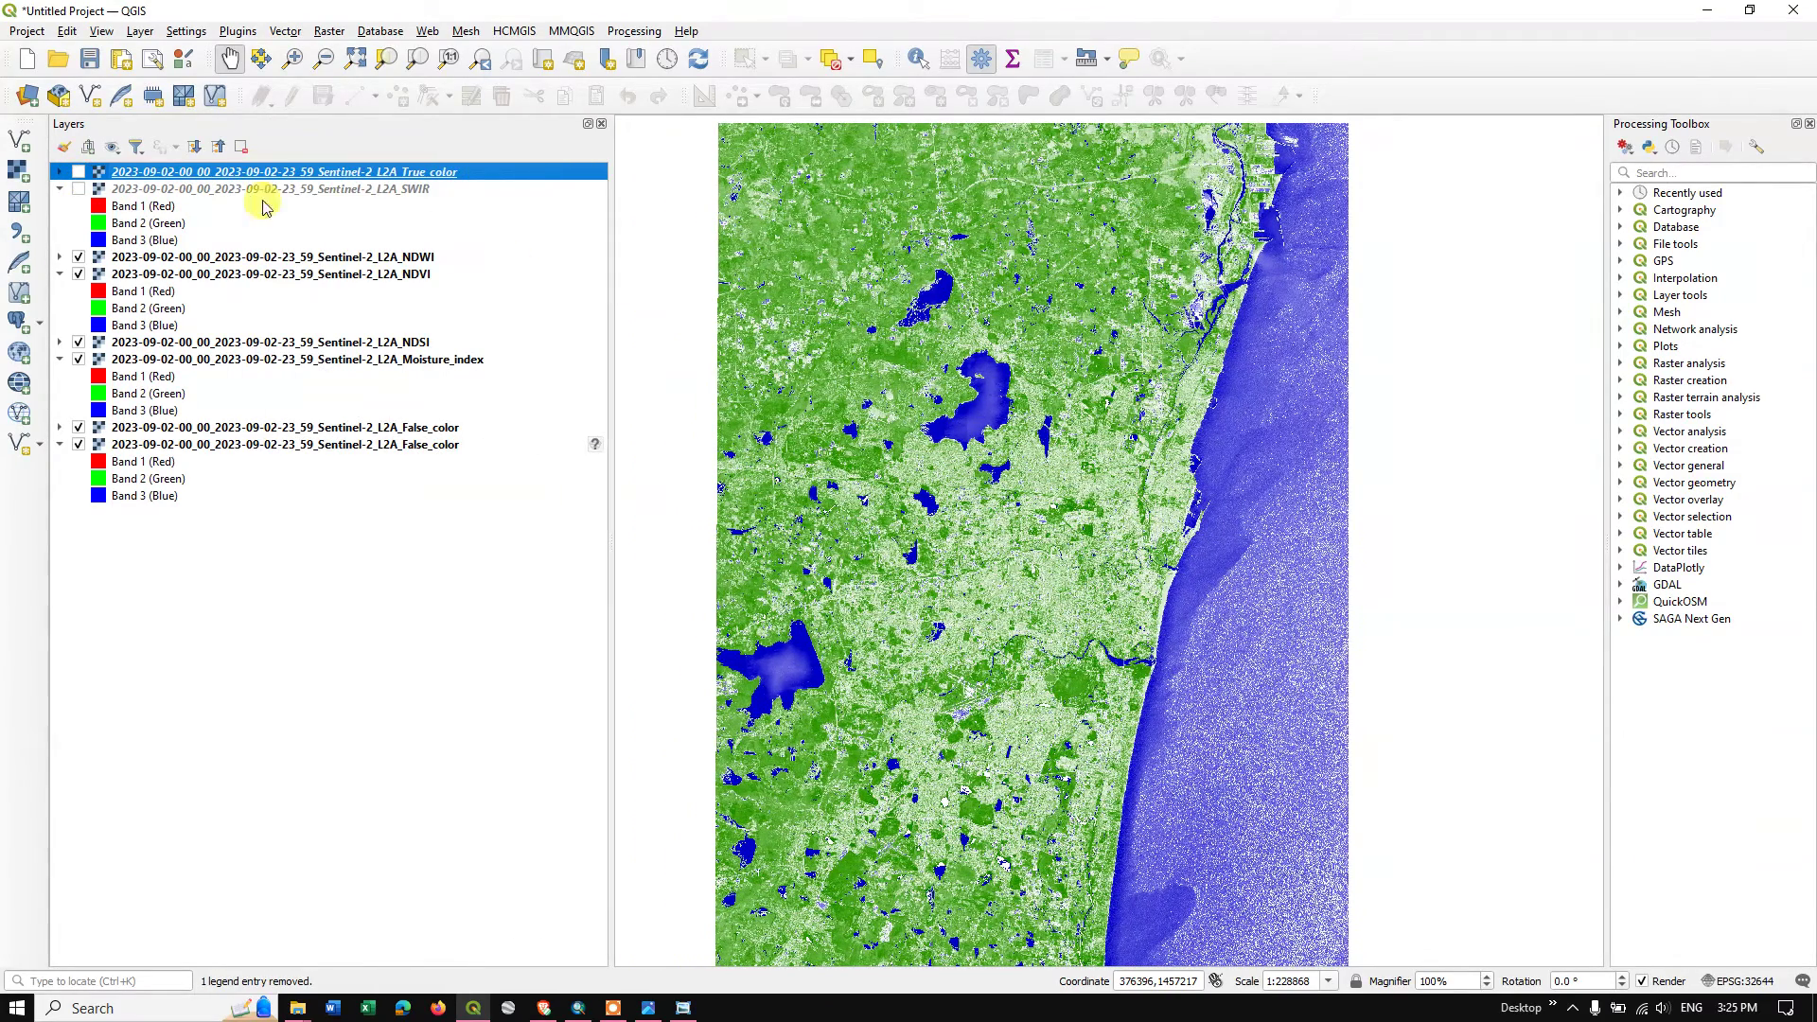
Compare the rasters by showing and hiding the True_color and SWIR layers in turn, and hide NDWI to view NDVI
left_click(79, 173)
left_click(79, 173)
left_click(79, 190)
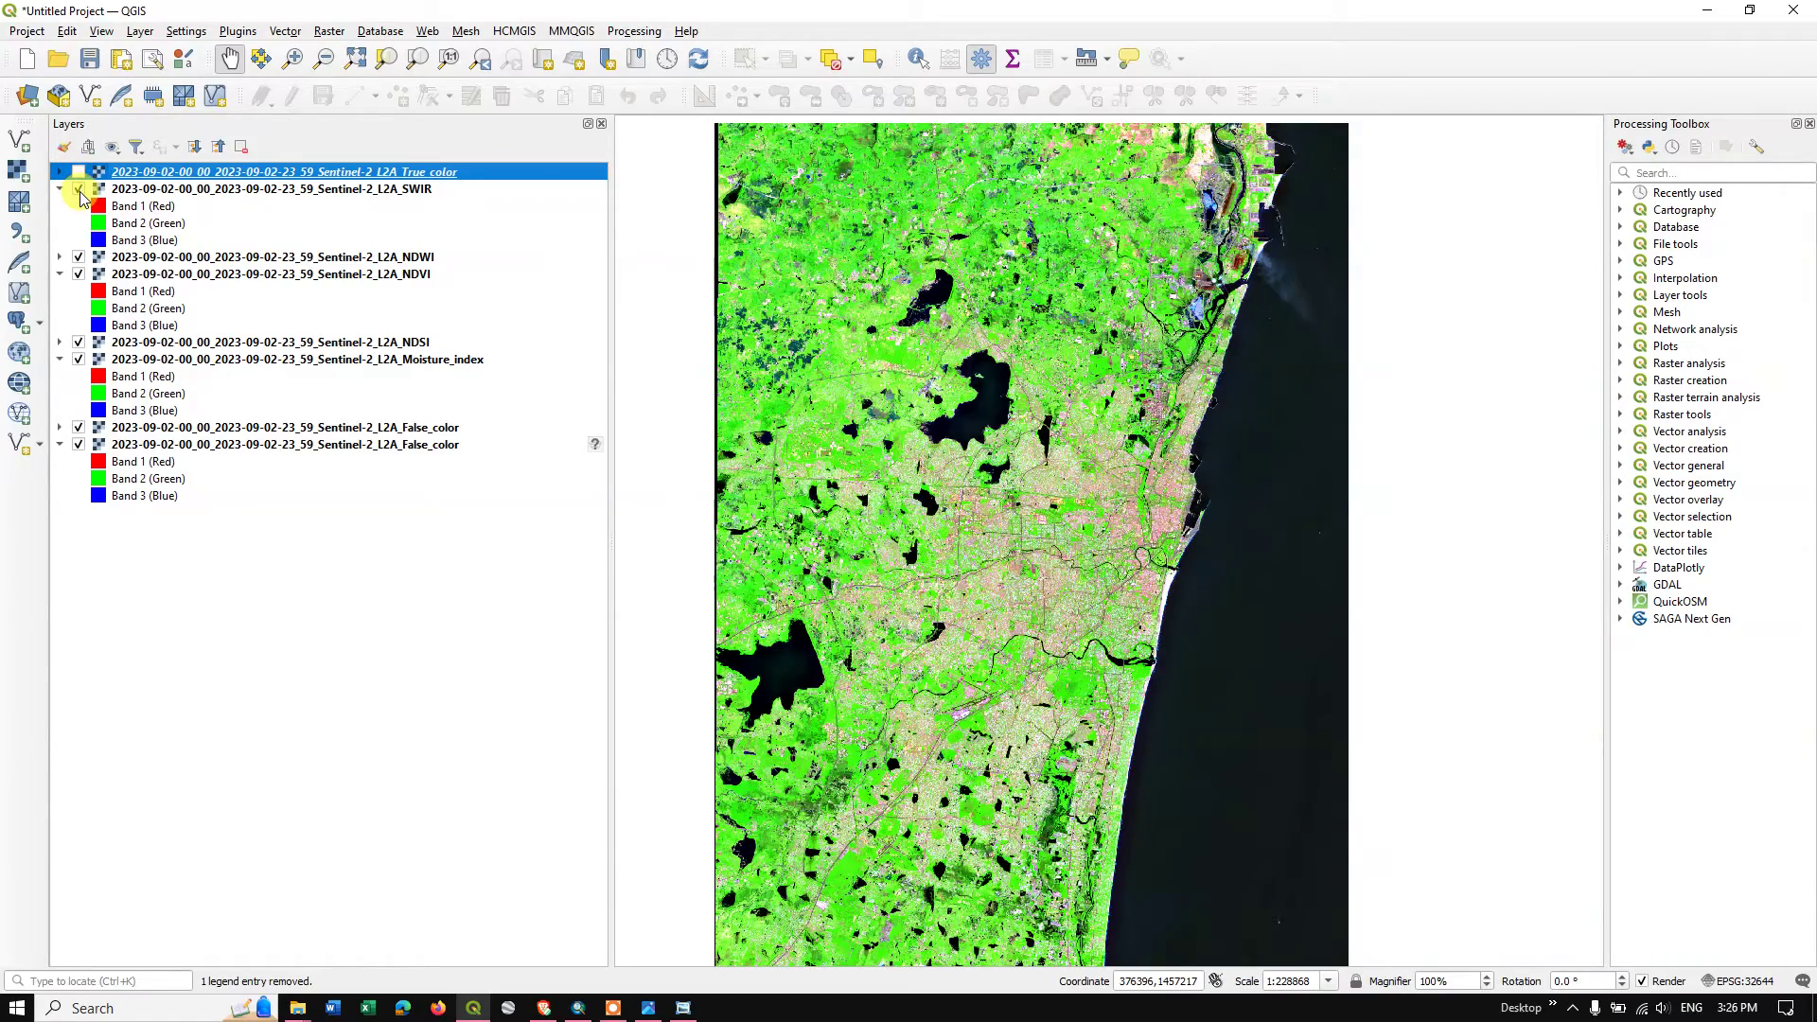
left_click(78, 189)
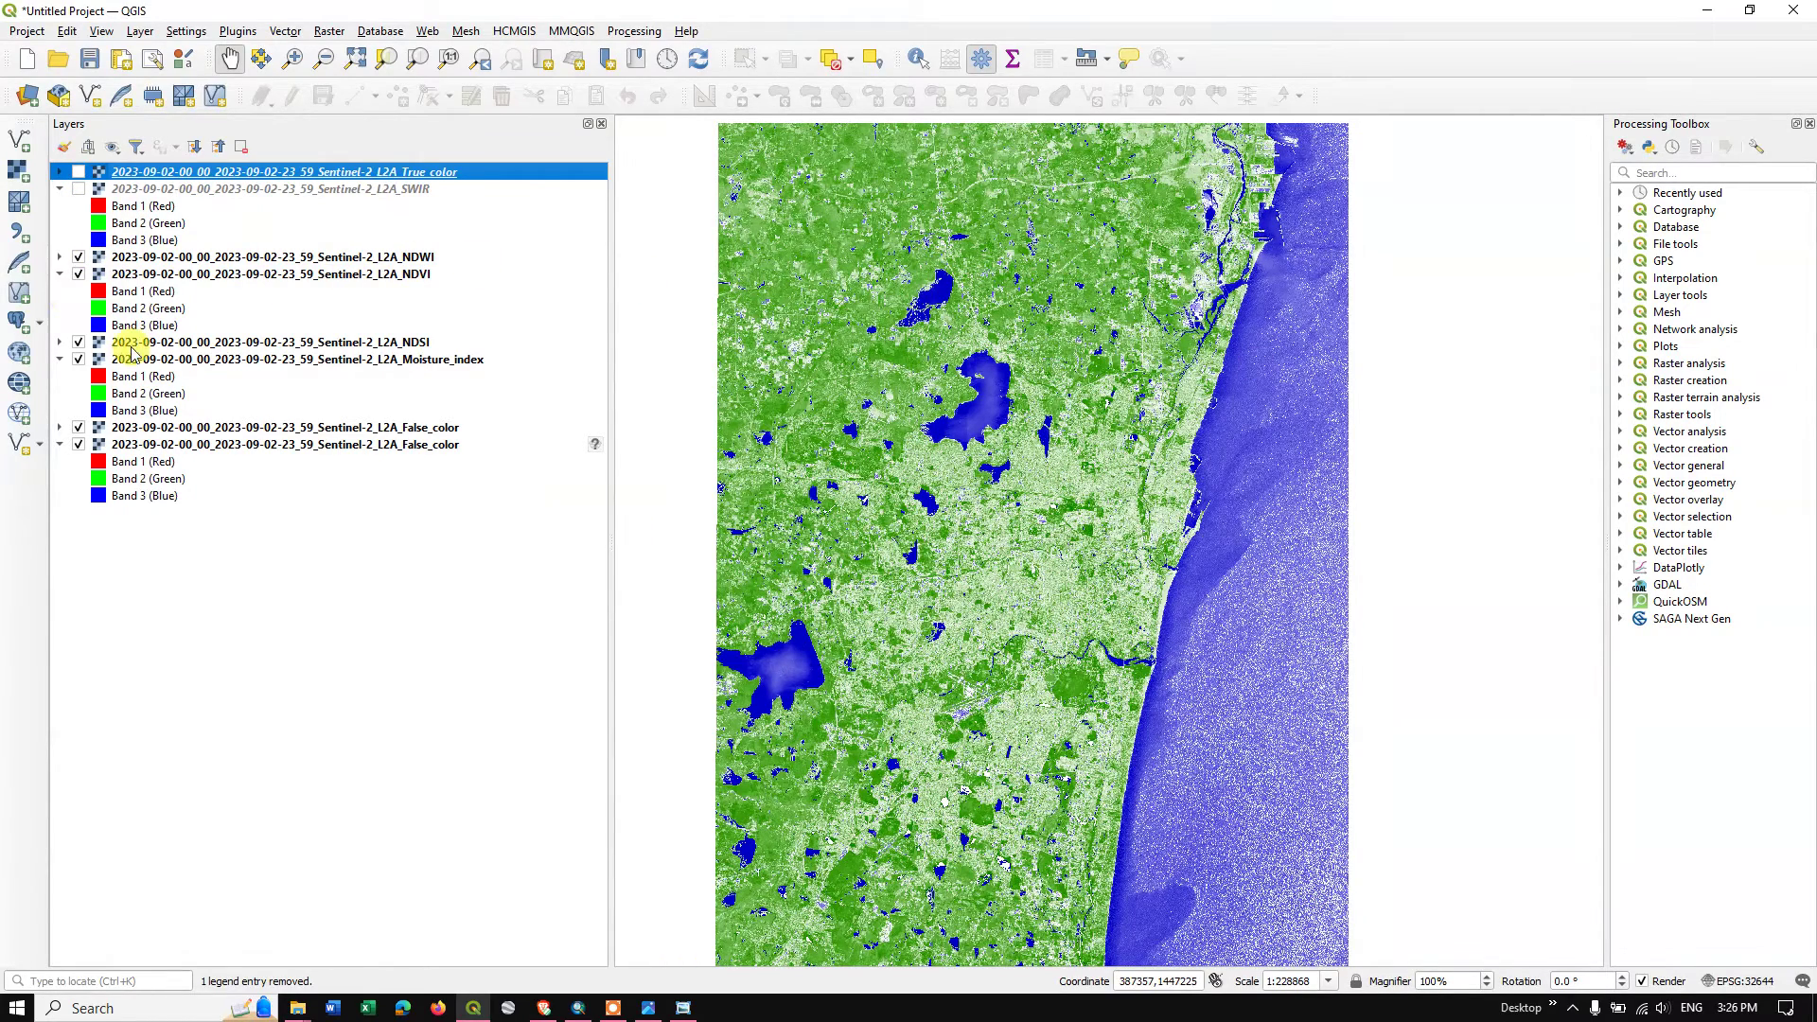
left_click(78, 257)
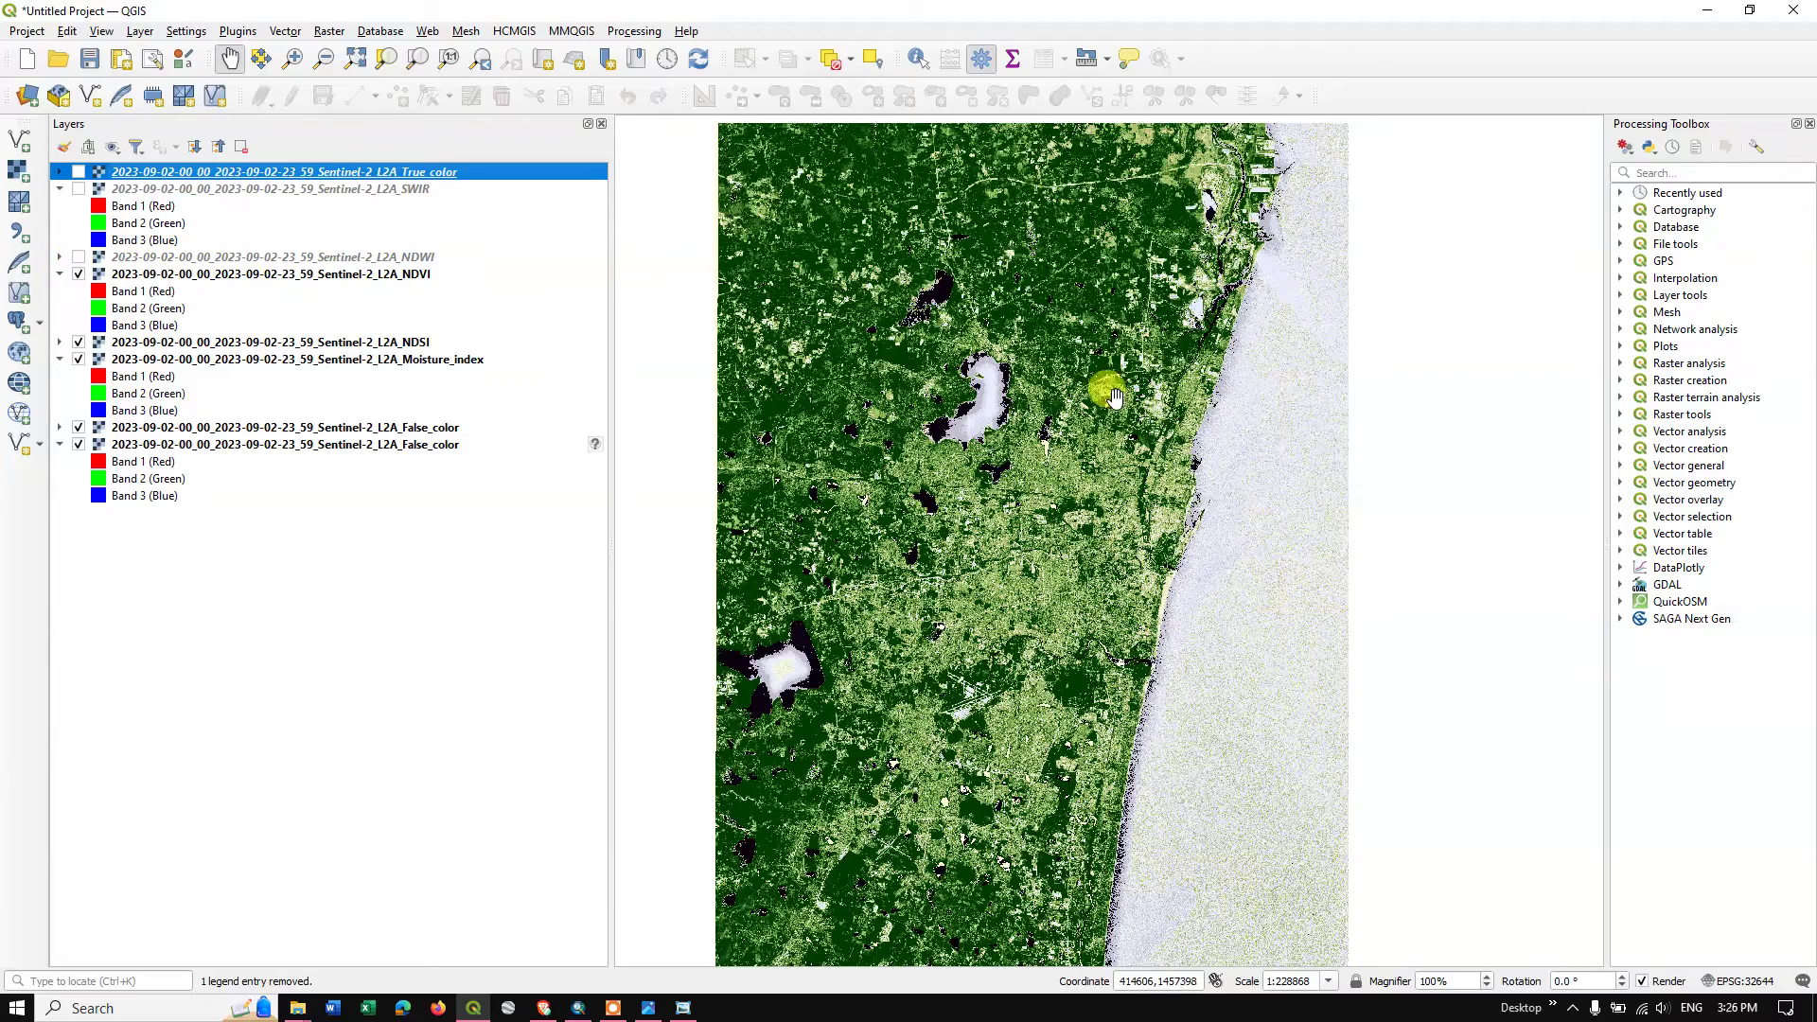
Inspect the remaining rasters one by one by hiding NDVI, NDSI, Moisture_index and both False_color layers in order
scroll(1019, 491, "up", 1)
scroll(1019, 491, "down", 1)
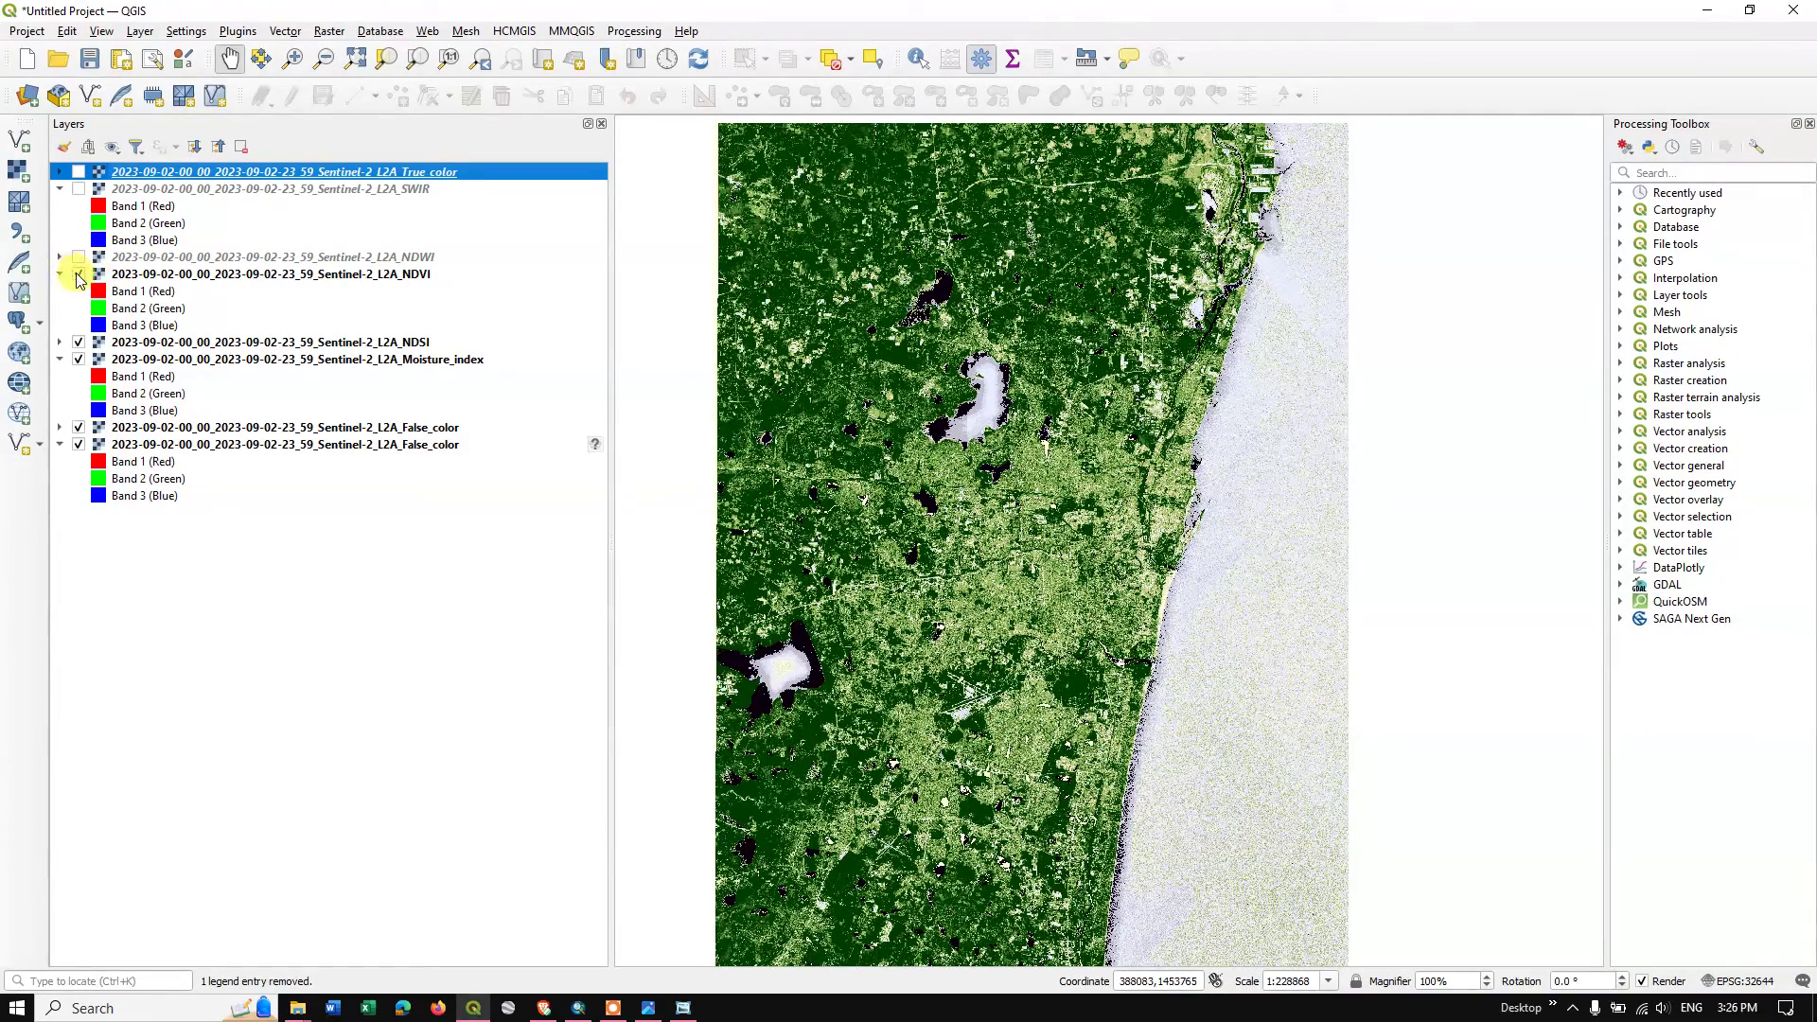
left_click(79, 274)
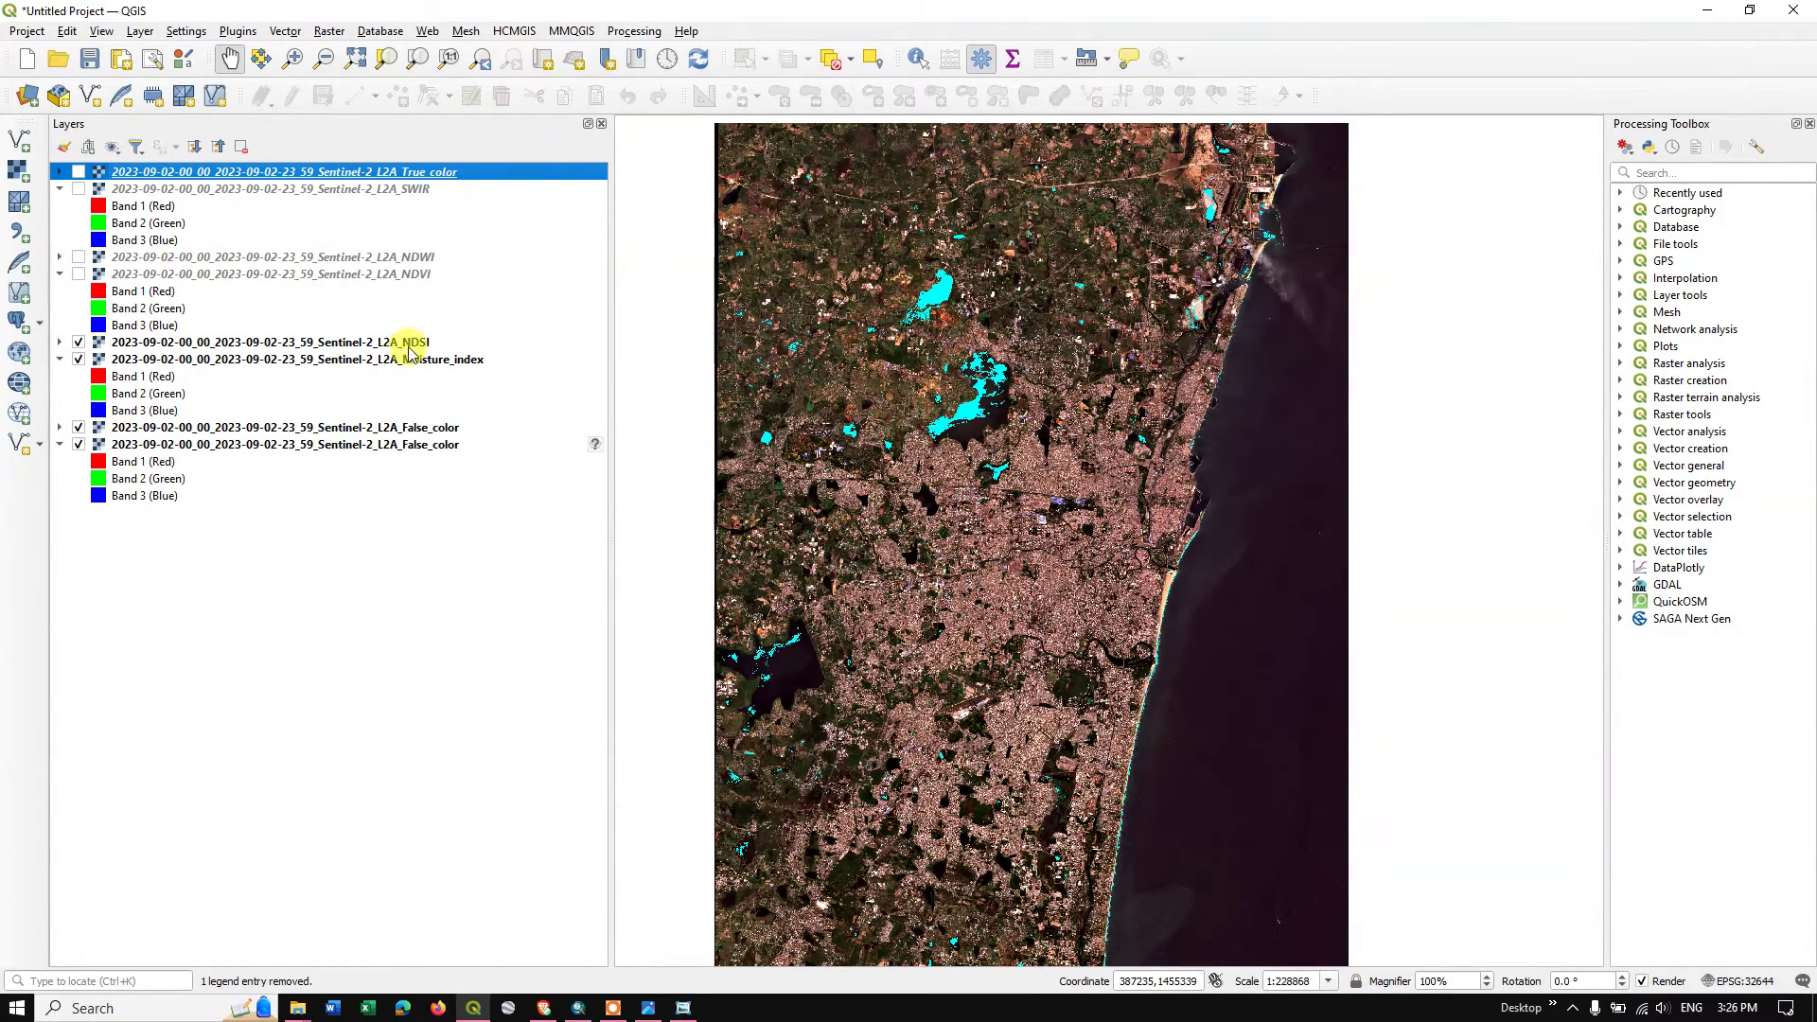
left_click(80, 343)
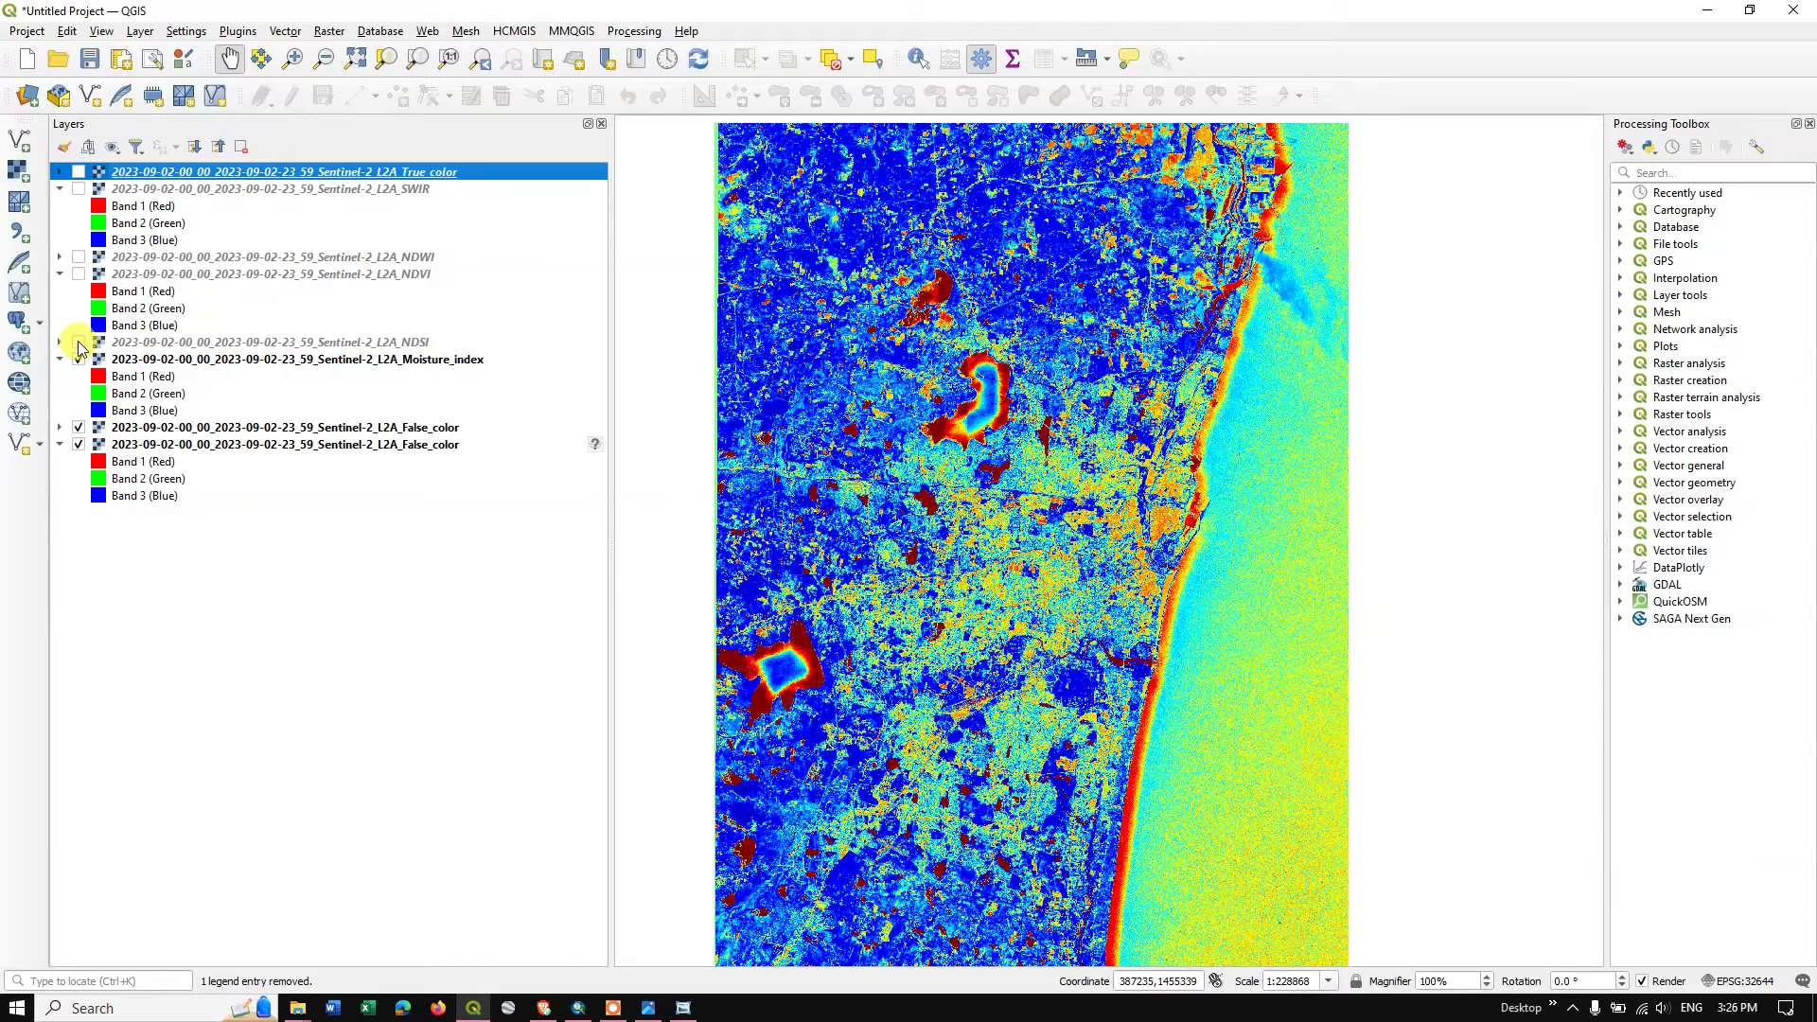
left_click(80, 358)
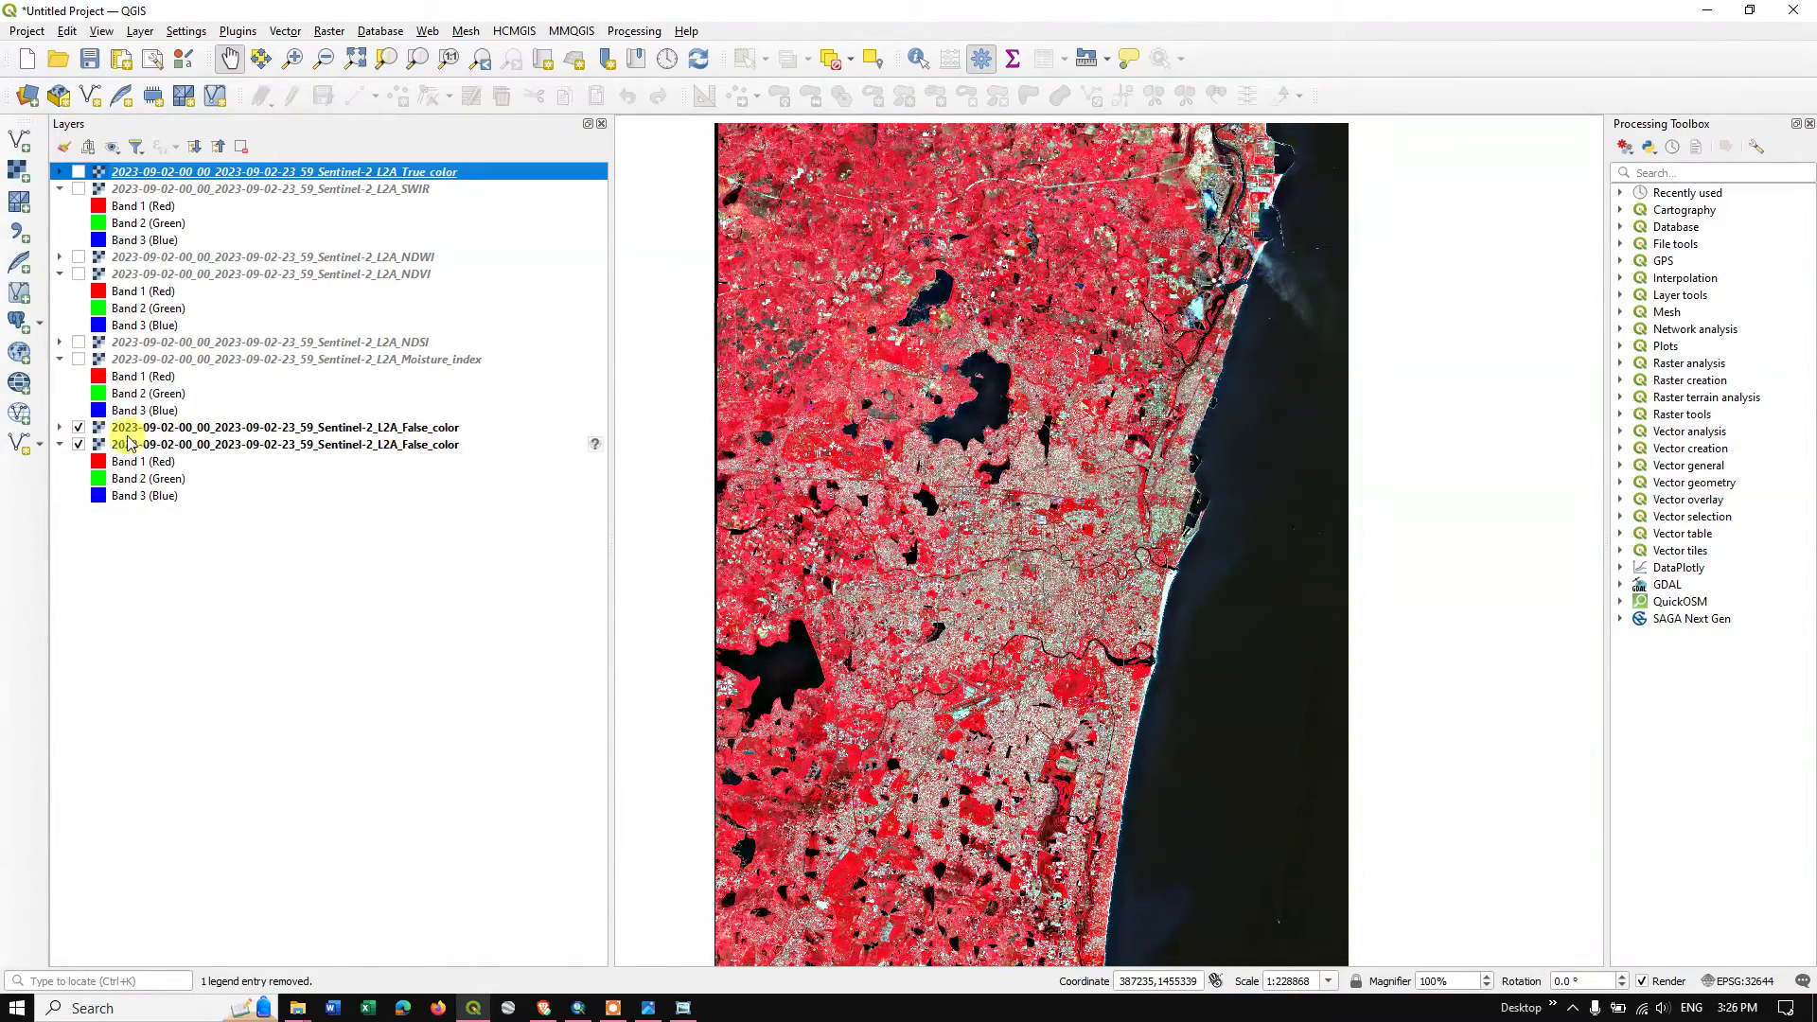
left_click(80, 428)
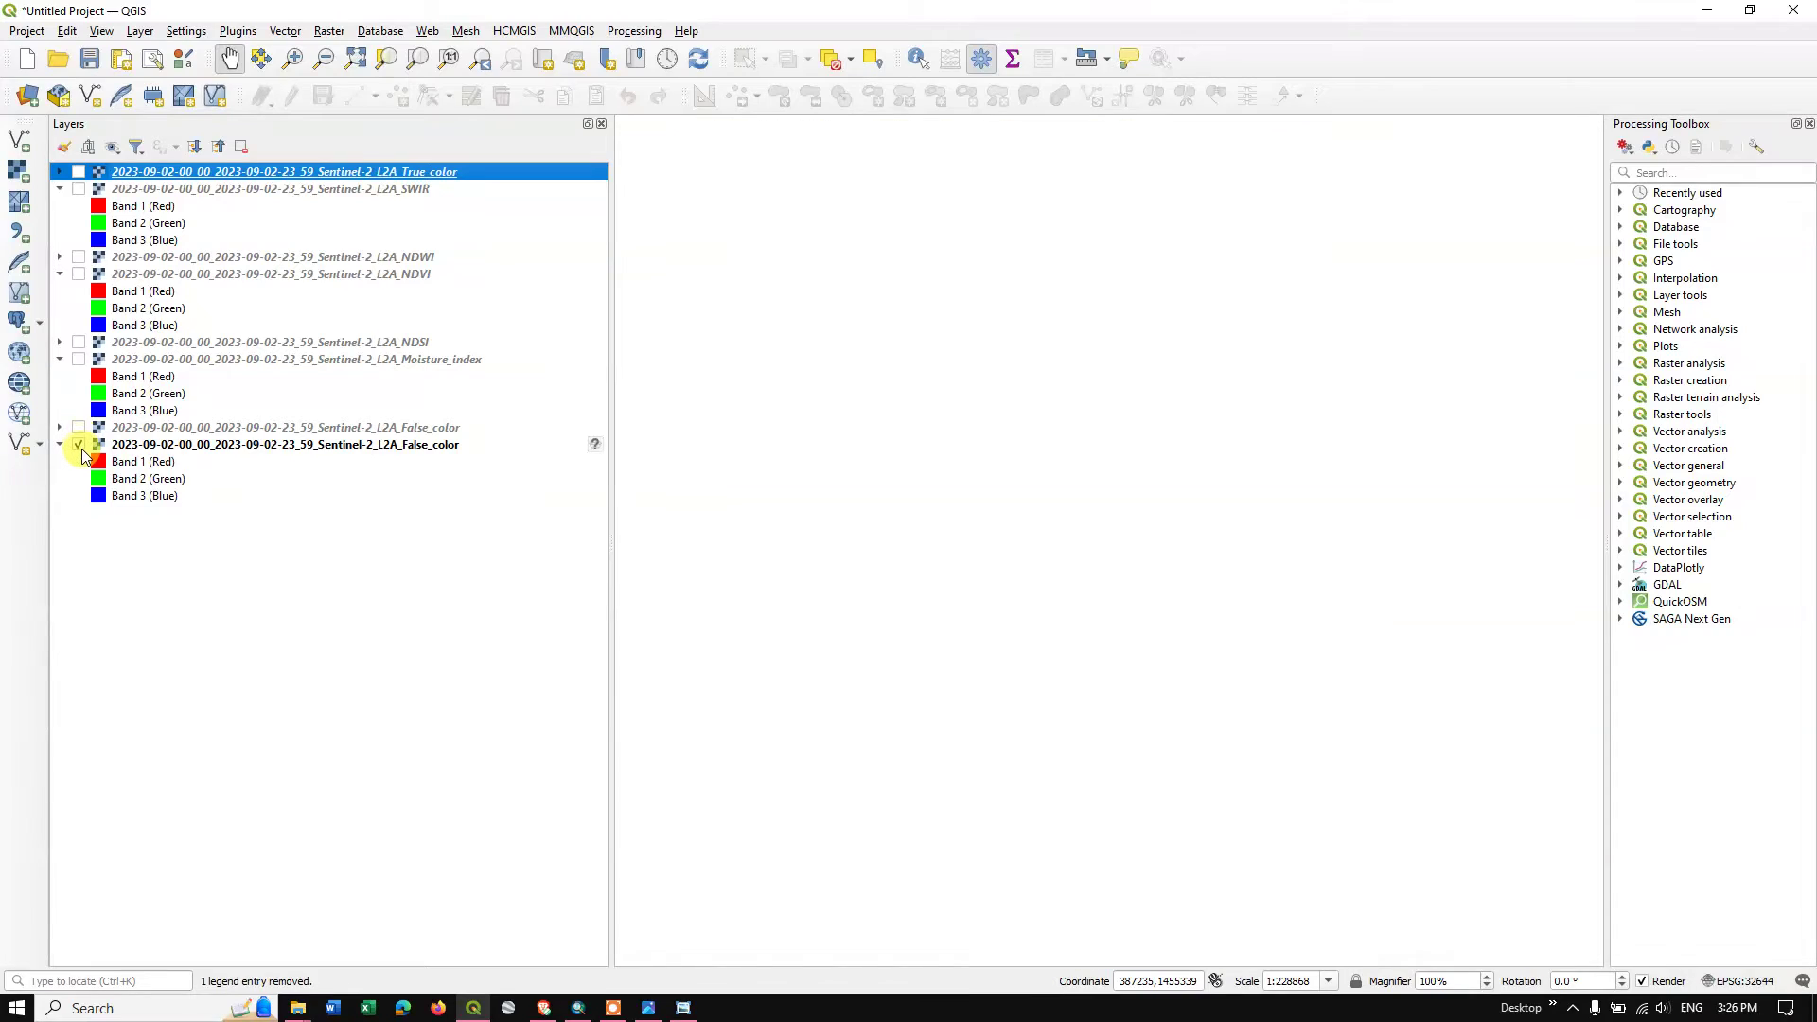
left_click(80, 446)
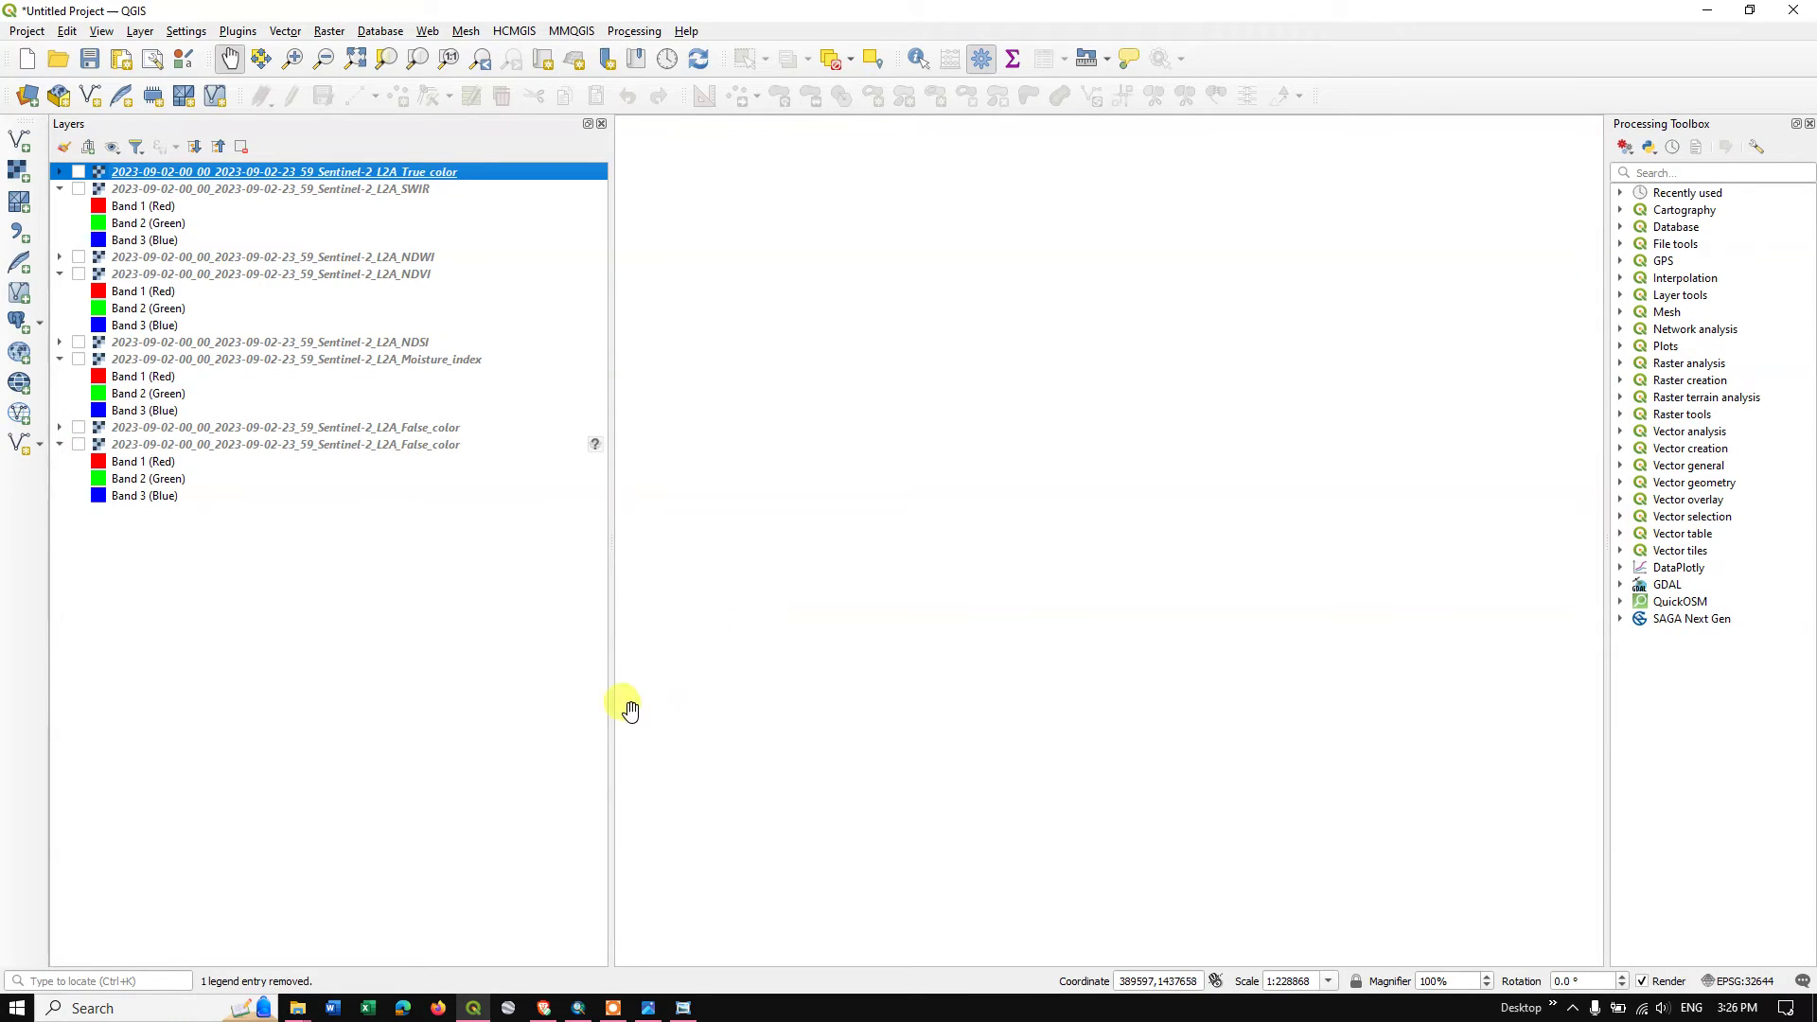
Switch to the Copernicus Browser and download the false color image as a high-res print JPG at 350 DPI into the TEST\TS folder
left_click(545, 1008)
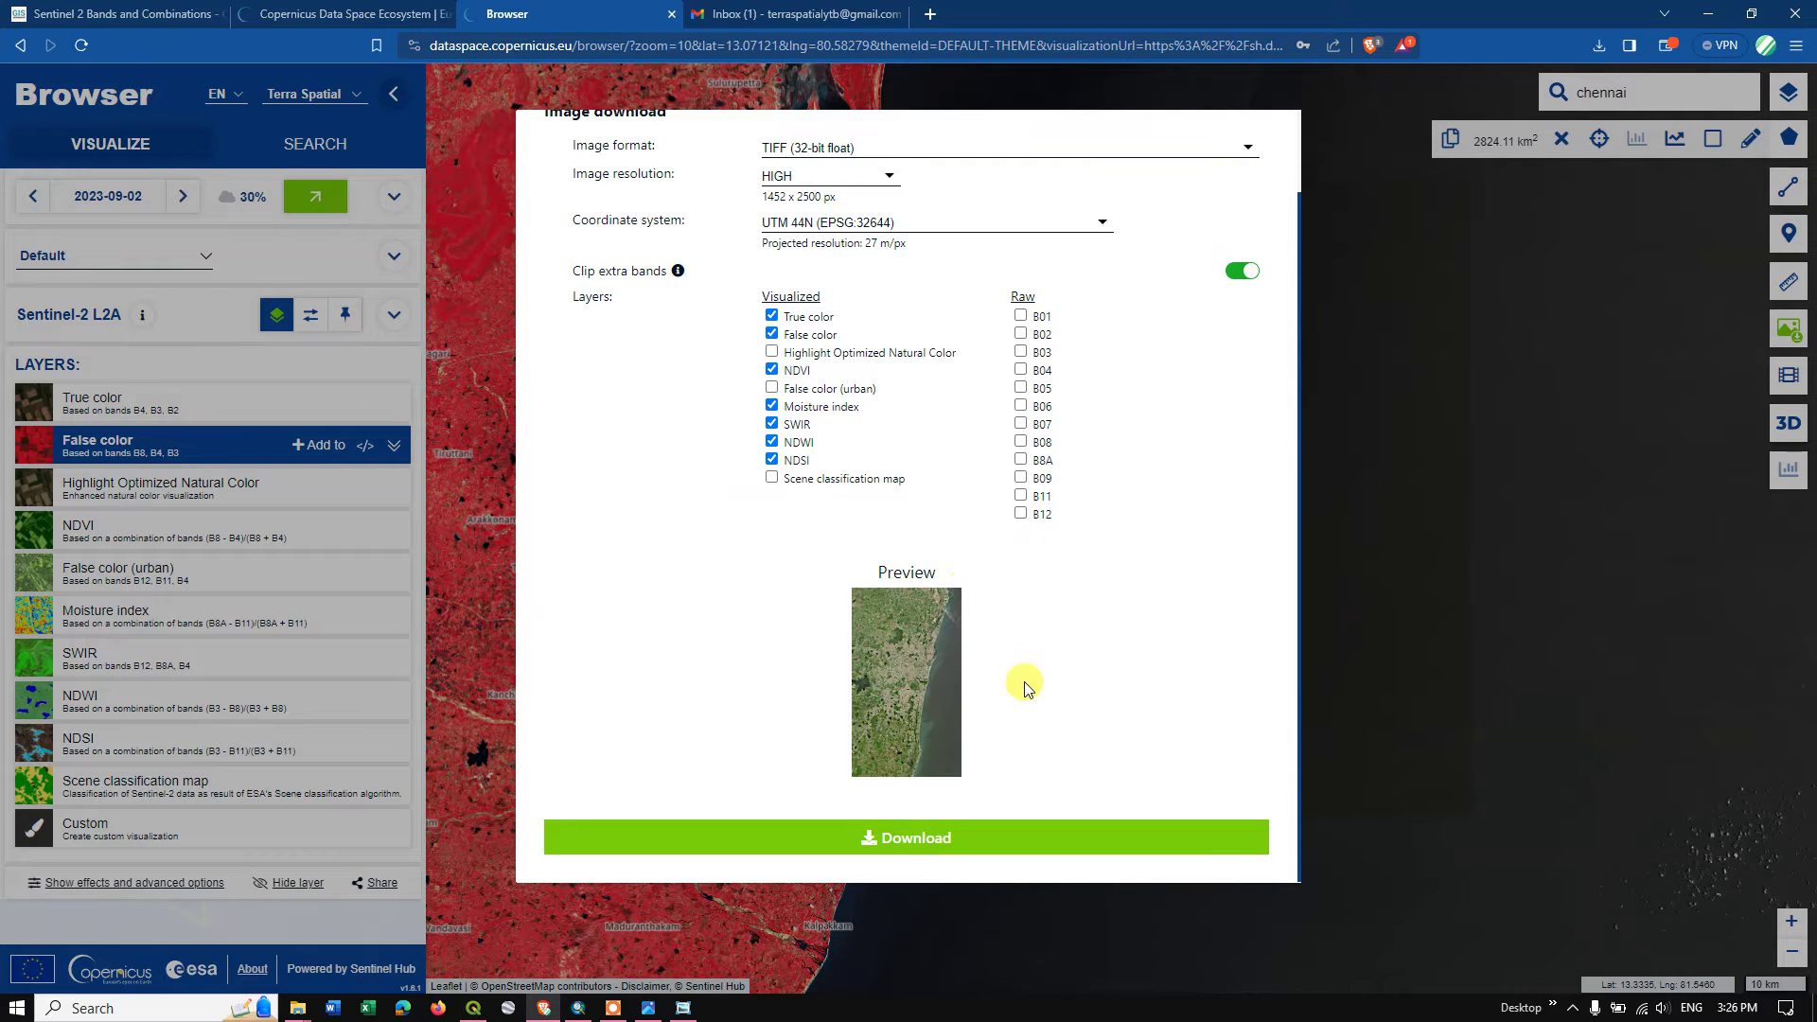
scroll(1135, 734, "up", 1)
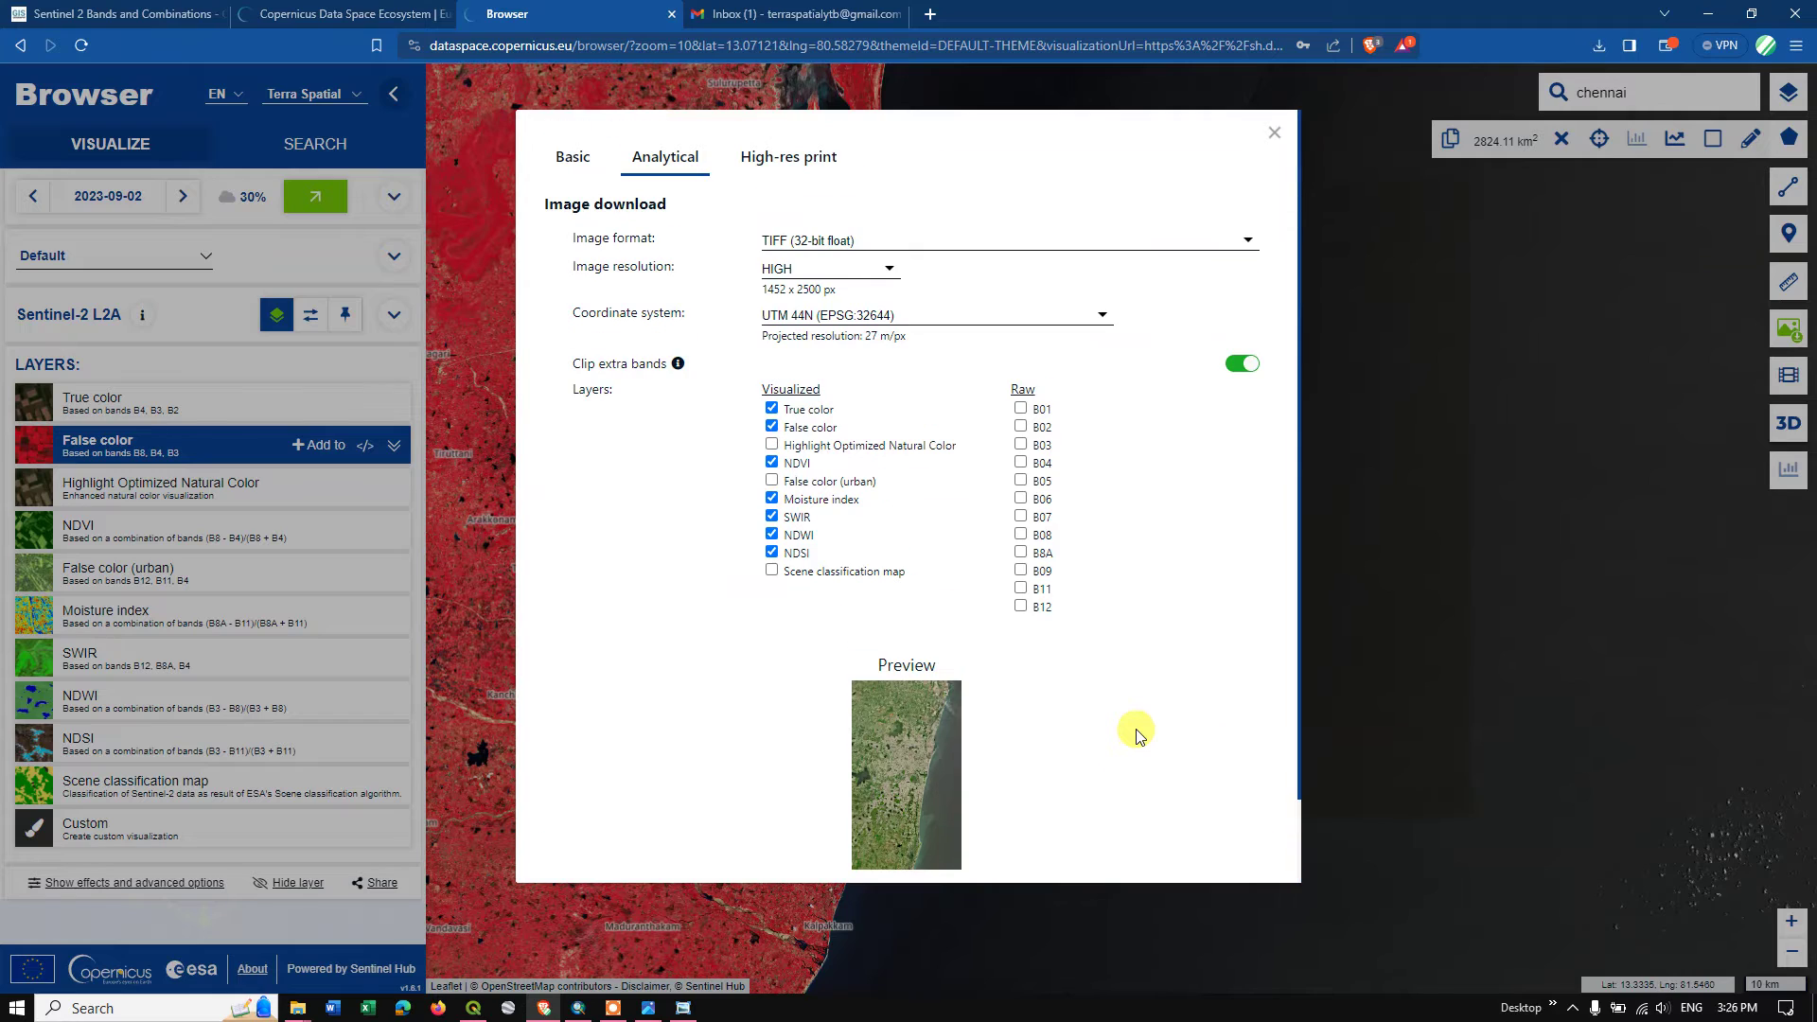
left_click(657, 151)
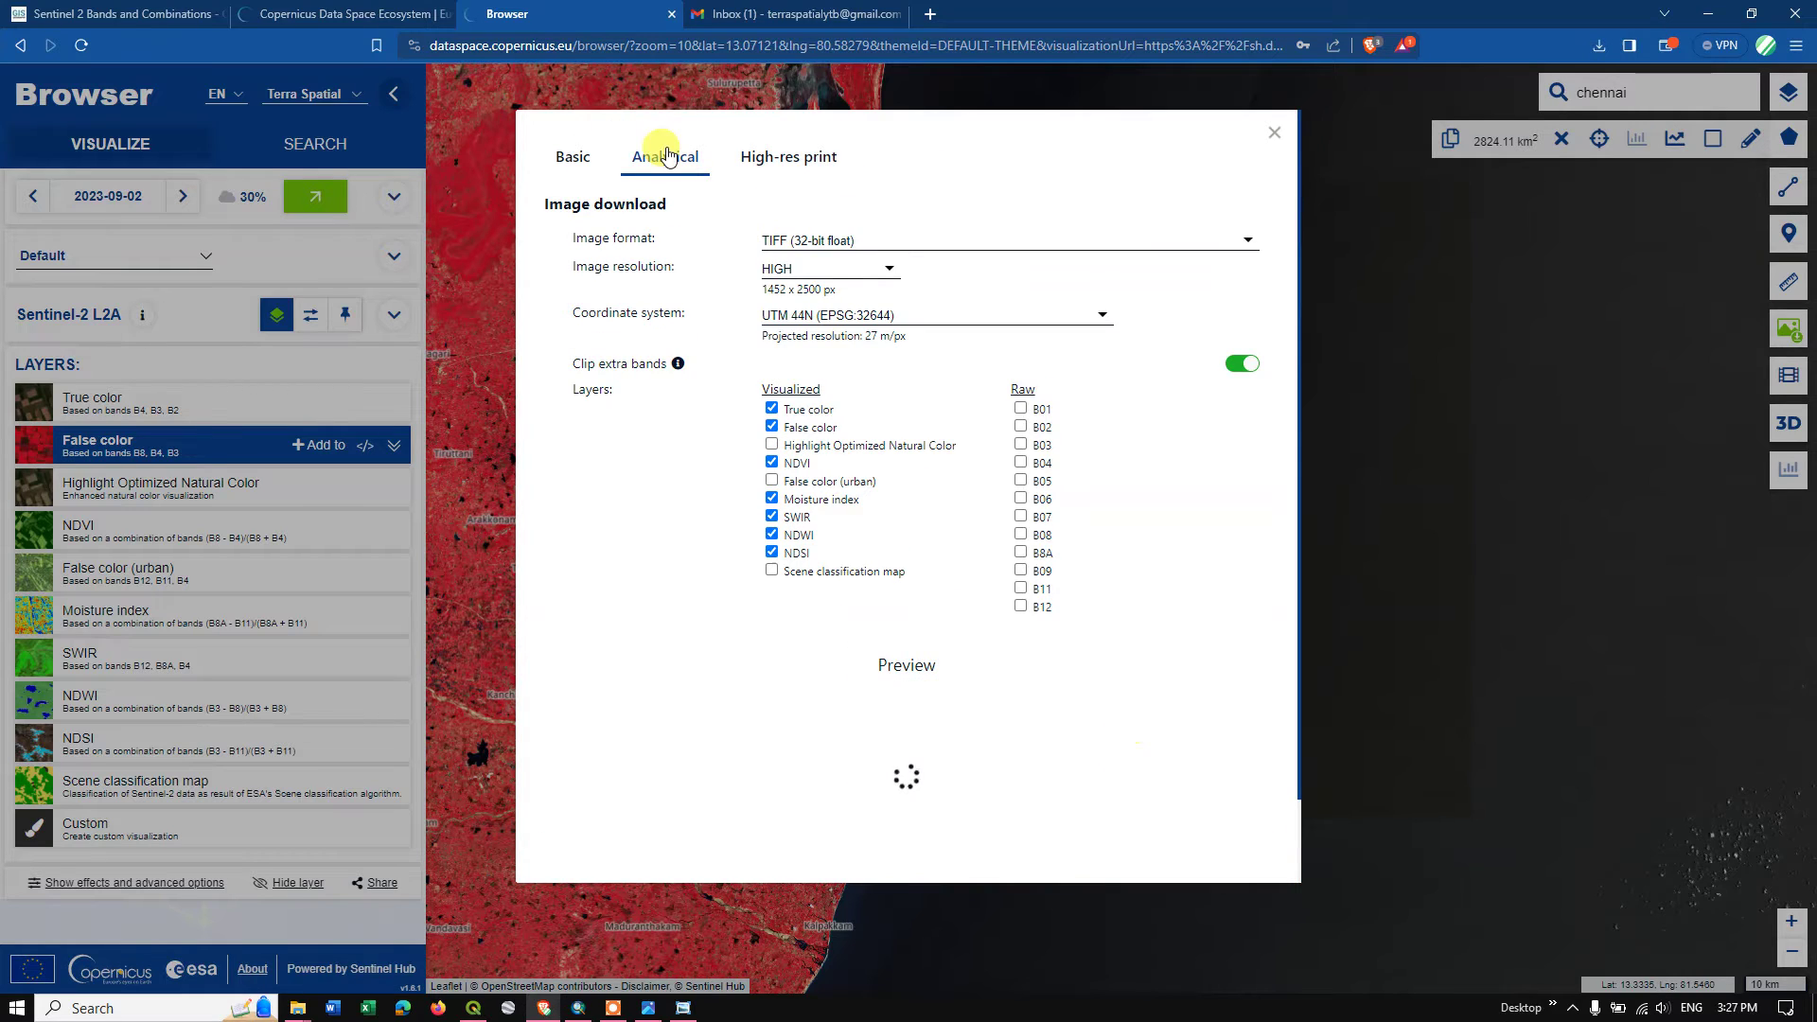
left_click(785, 166)
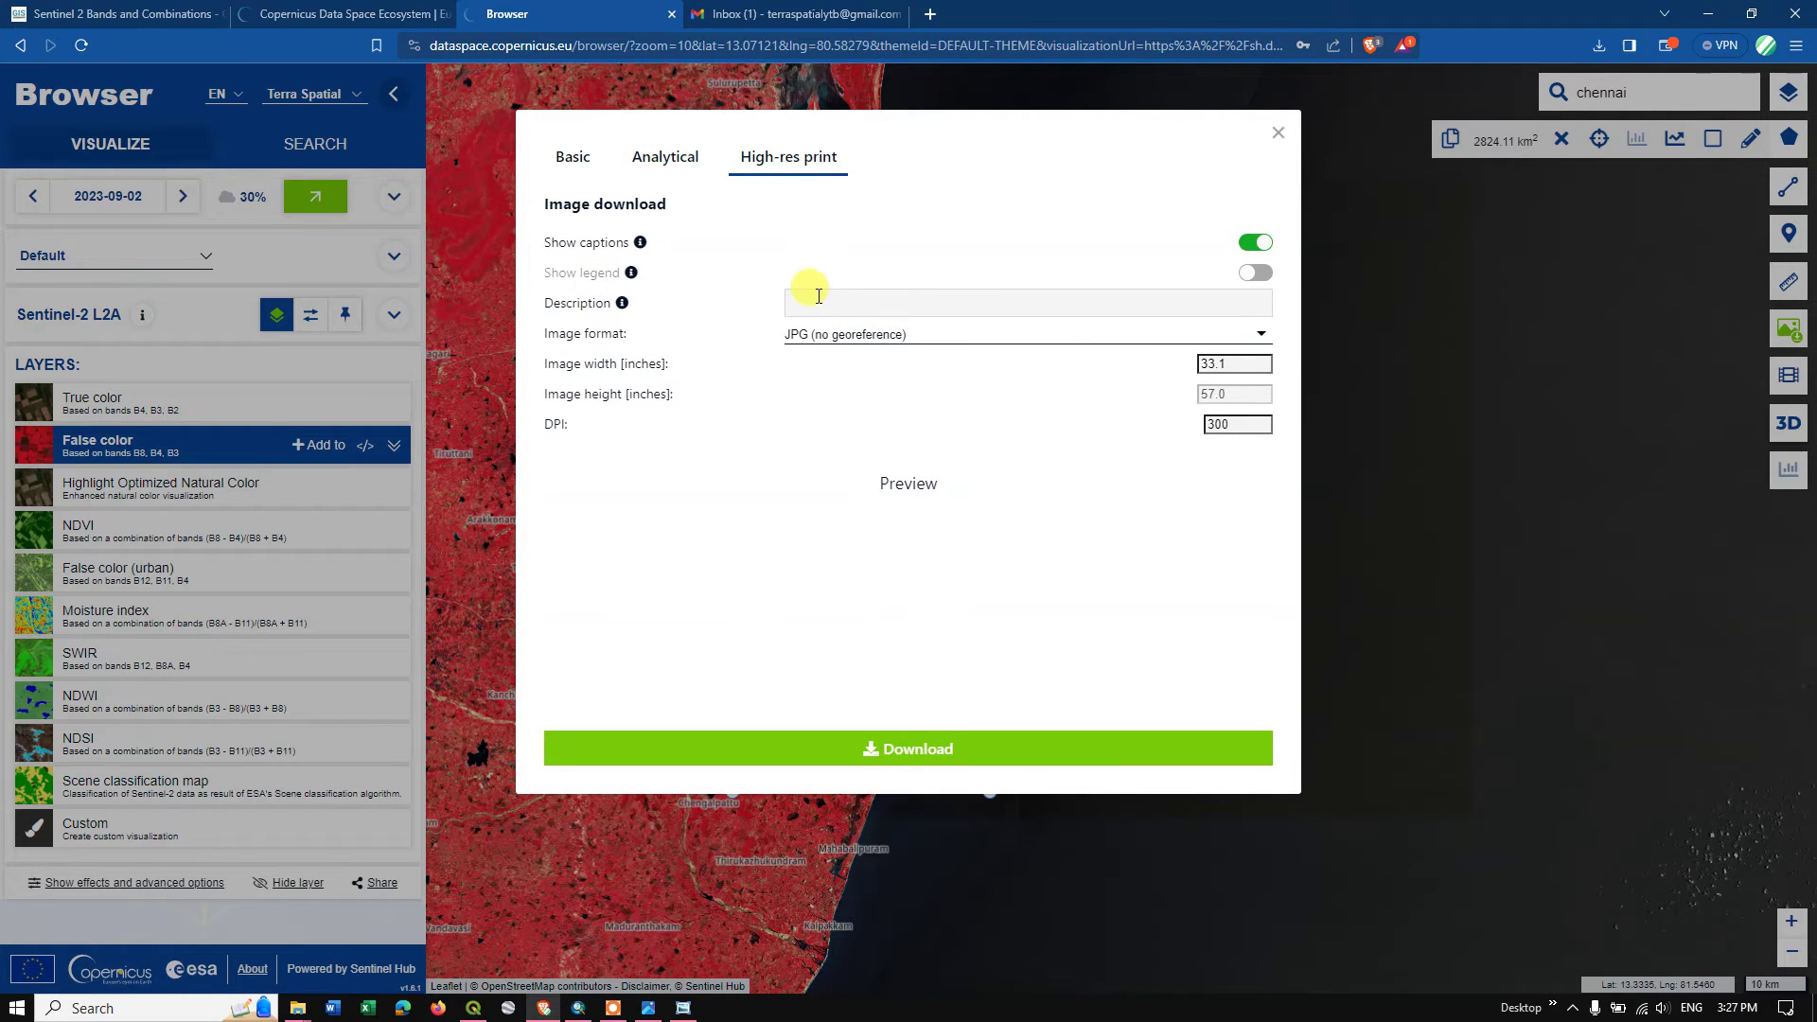
left_click(790, 298)
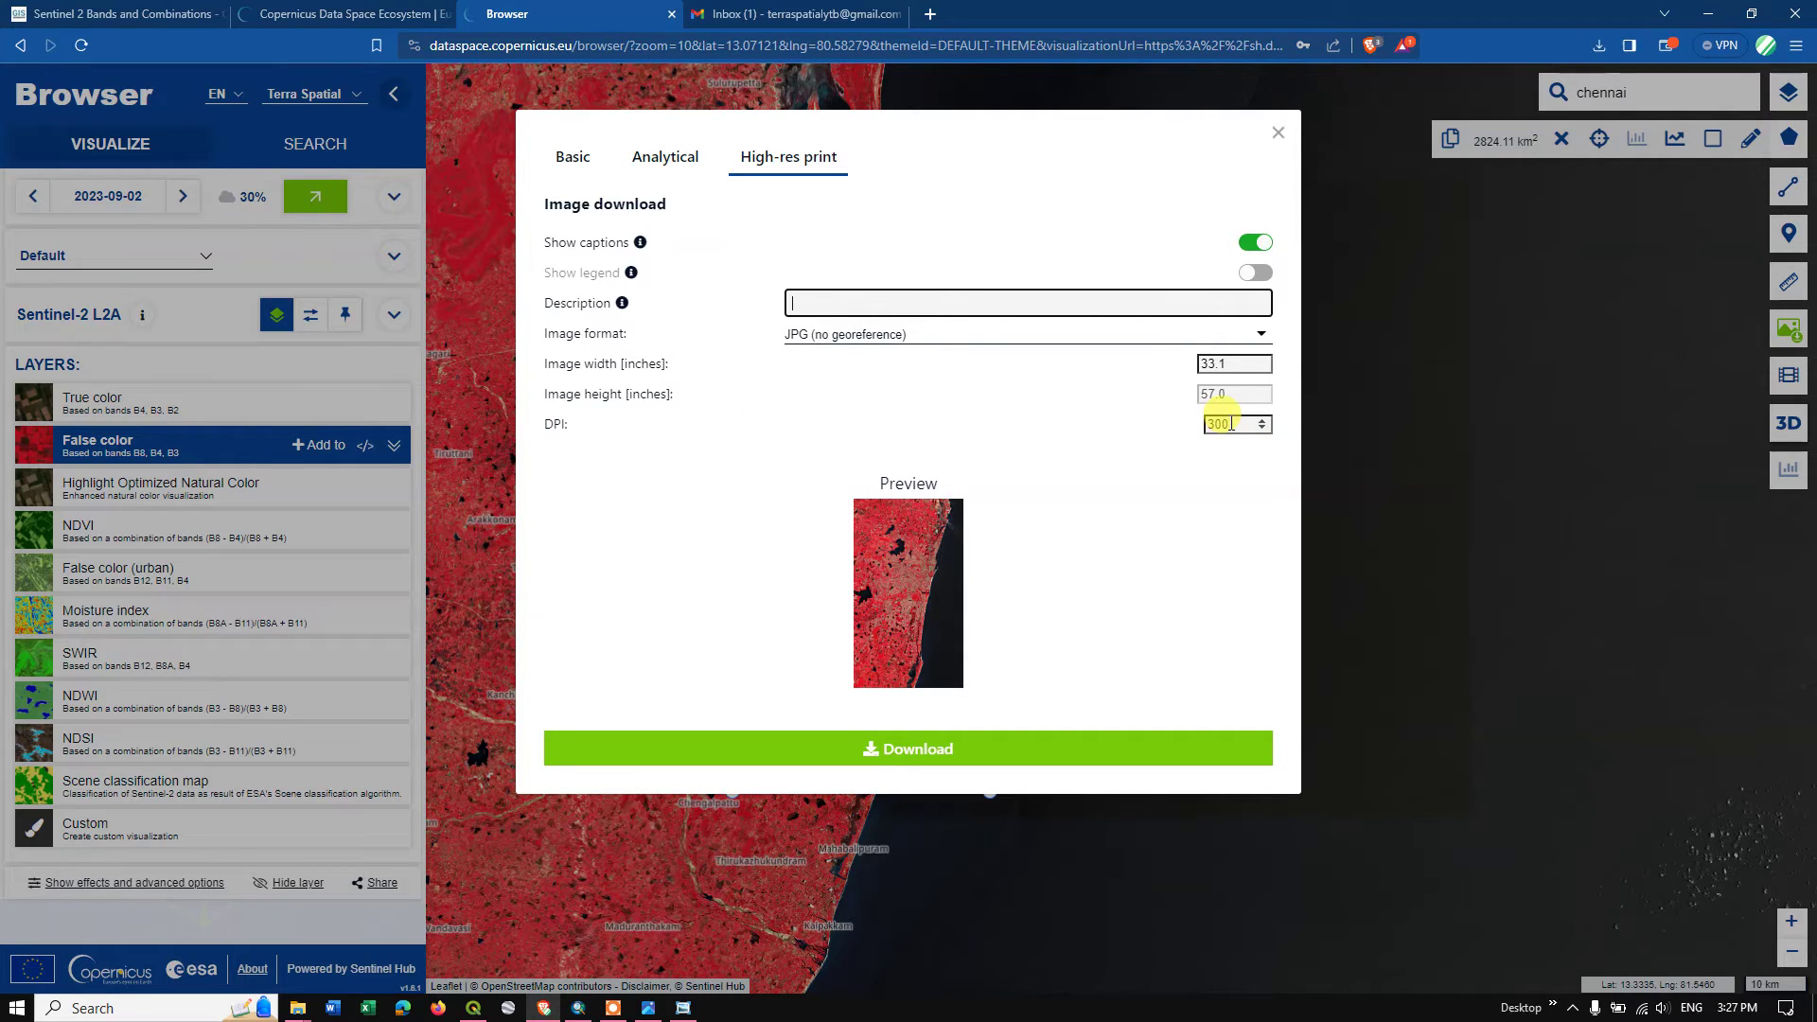
left_click_drag(1230, 424, 1197, 431)
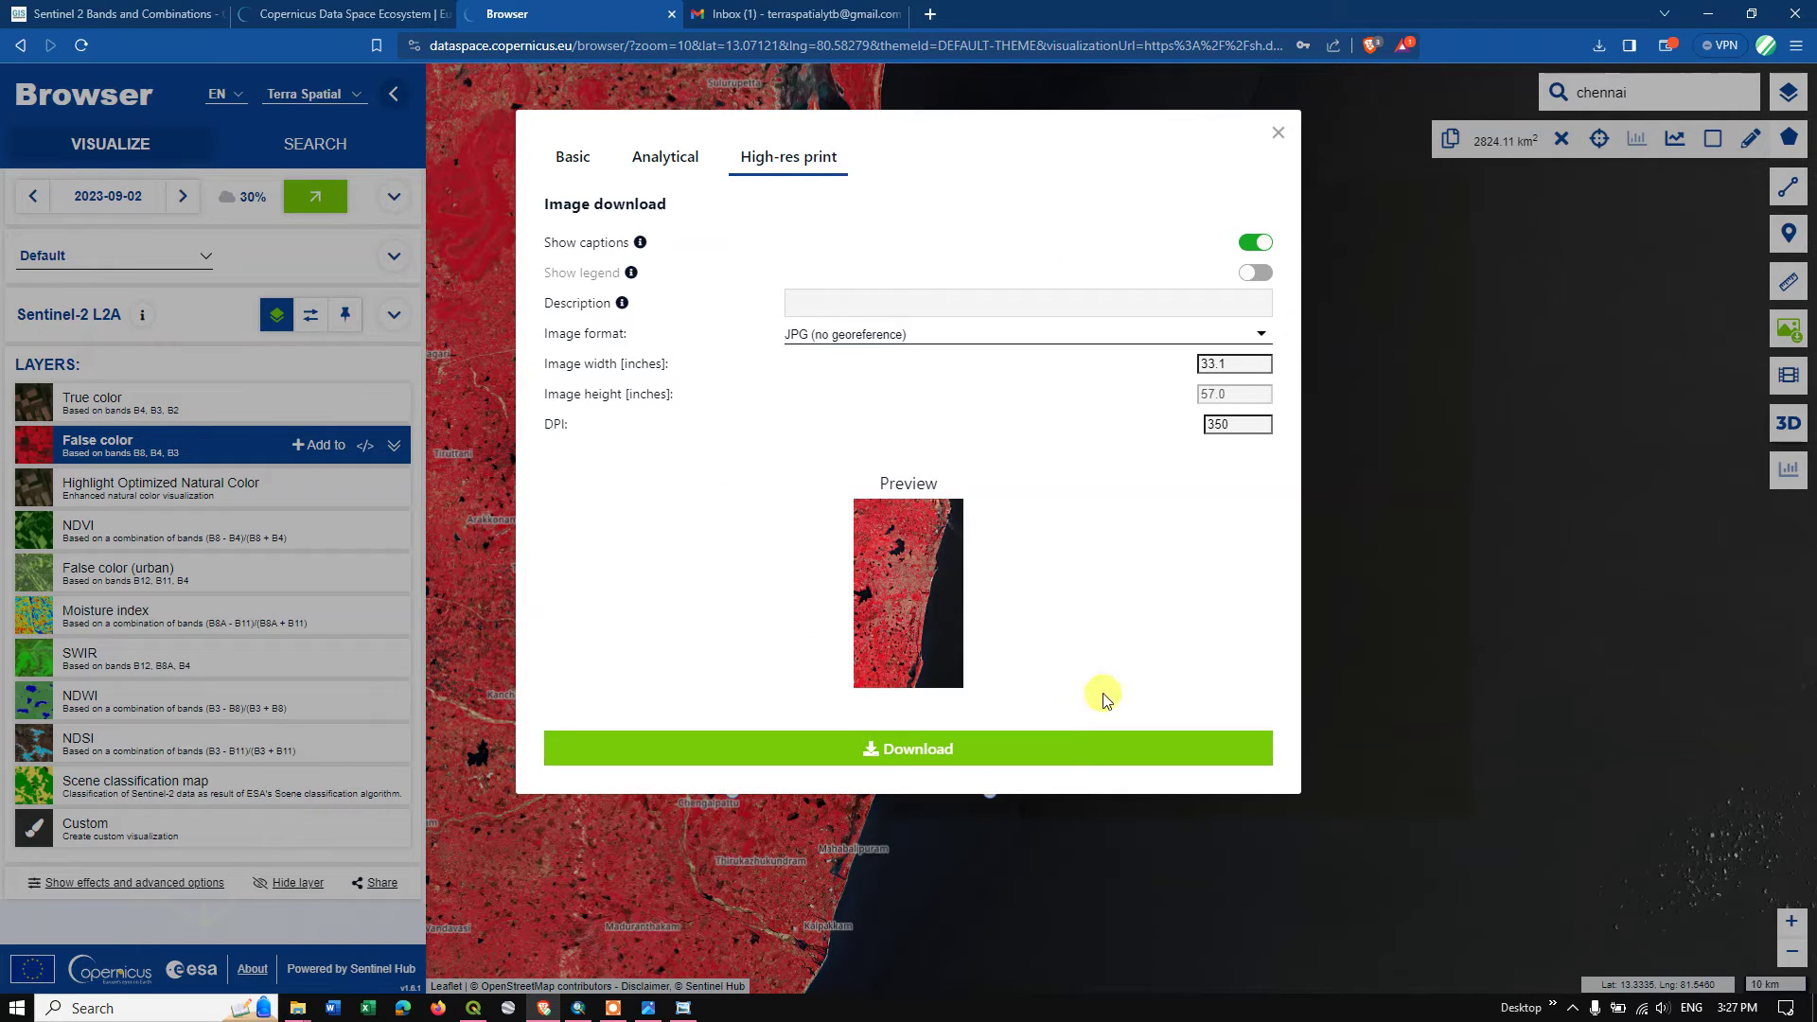
left_click(939, 758)
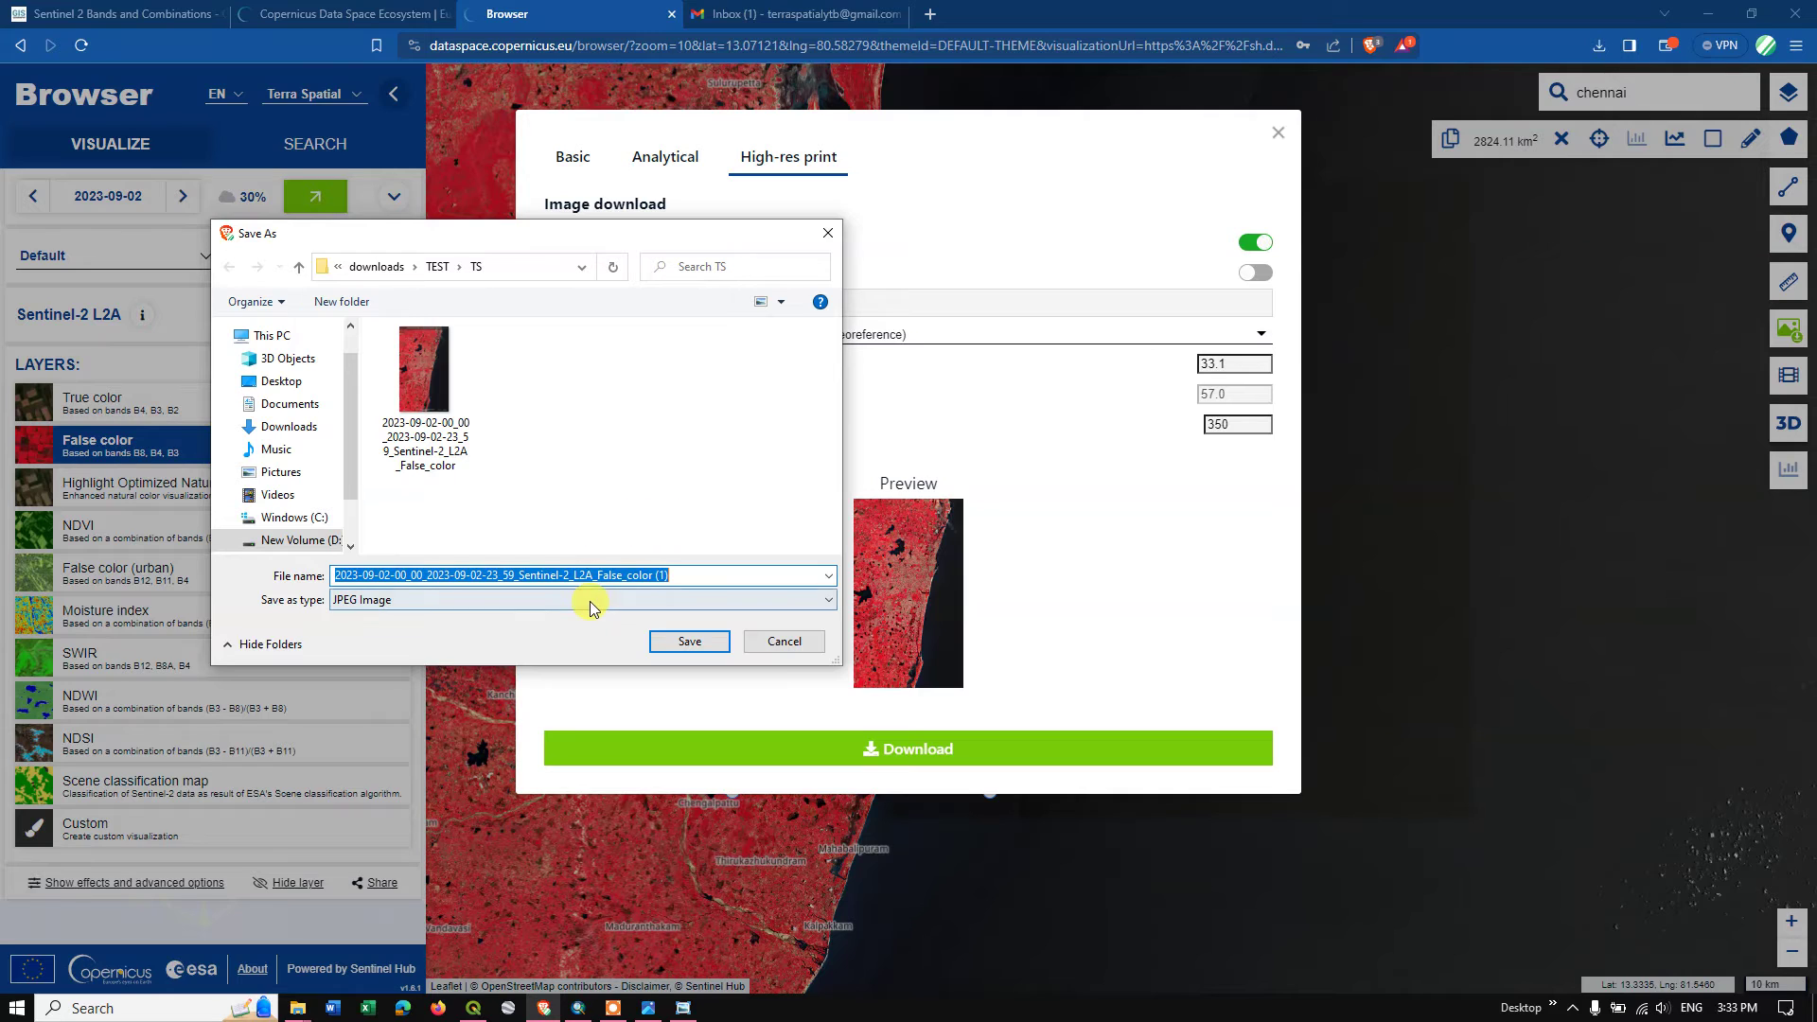
left_click(689, 642)
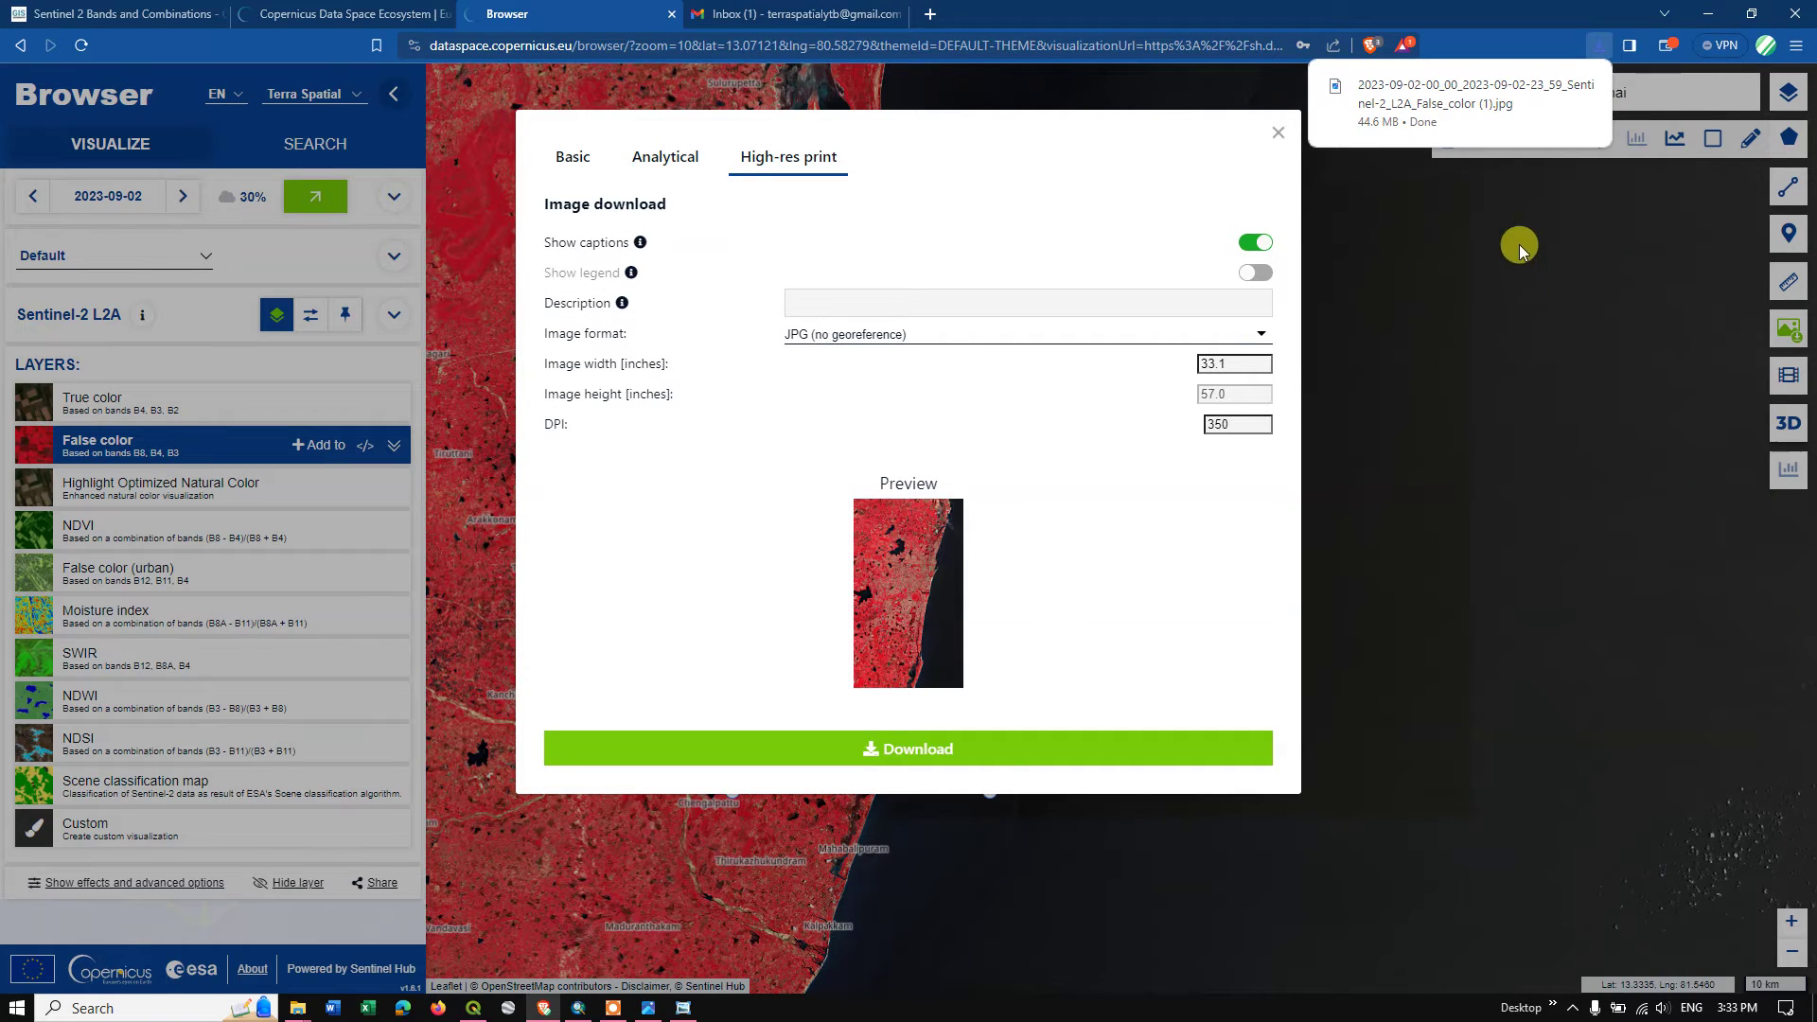
Show the downloaded print in its folder, open it for a quick look, and close both image viewer windows
mouse_move(1501, 117)
left_click(1553, 90)
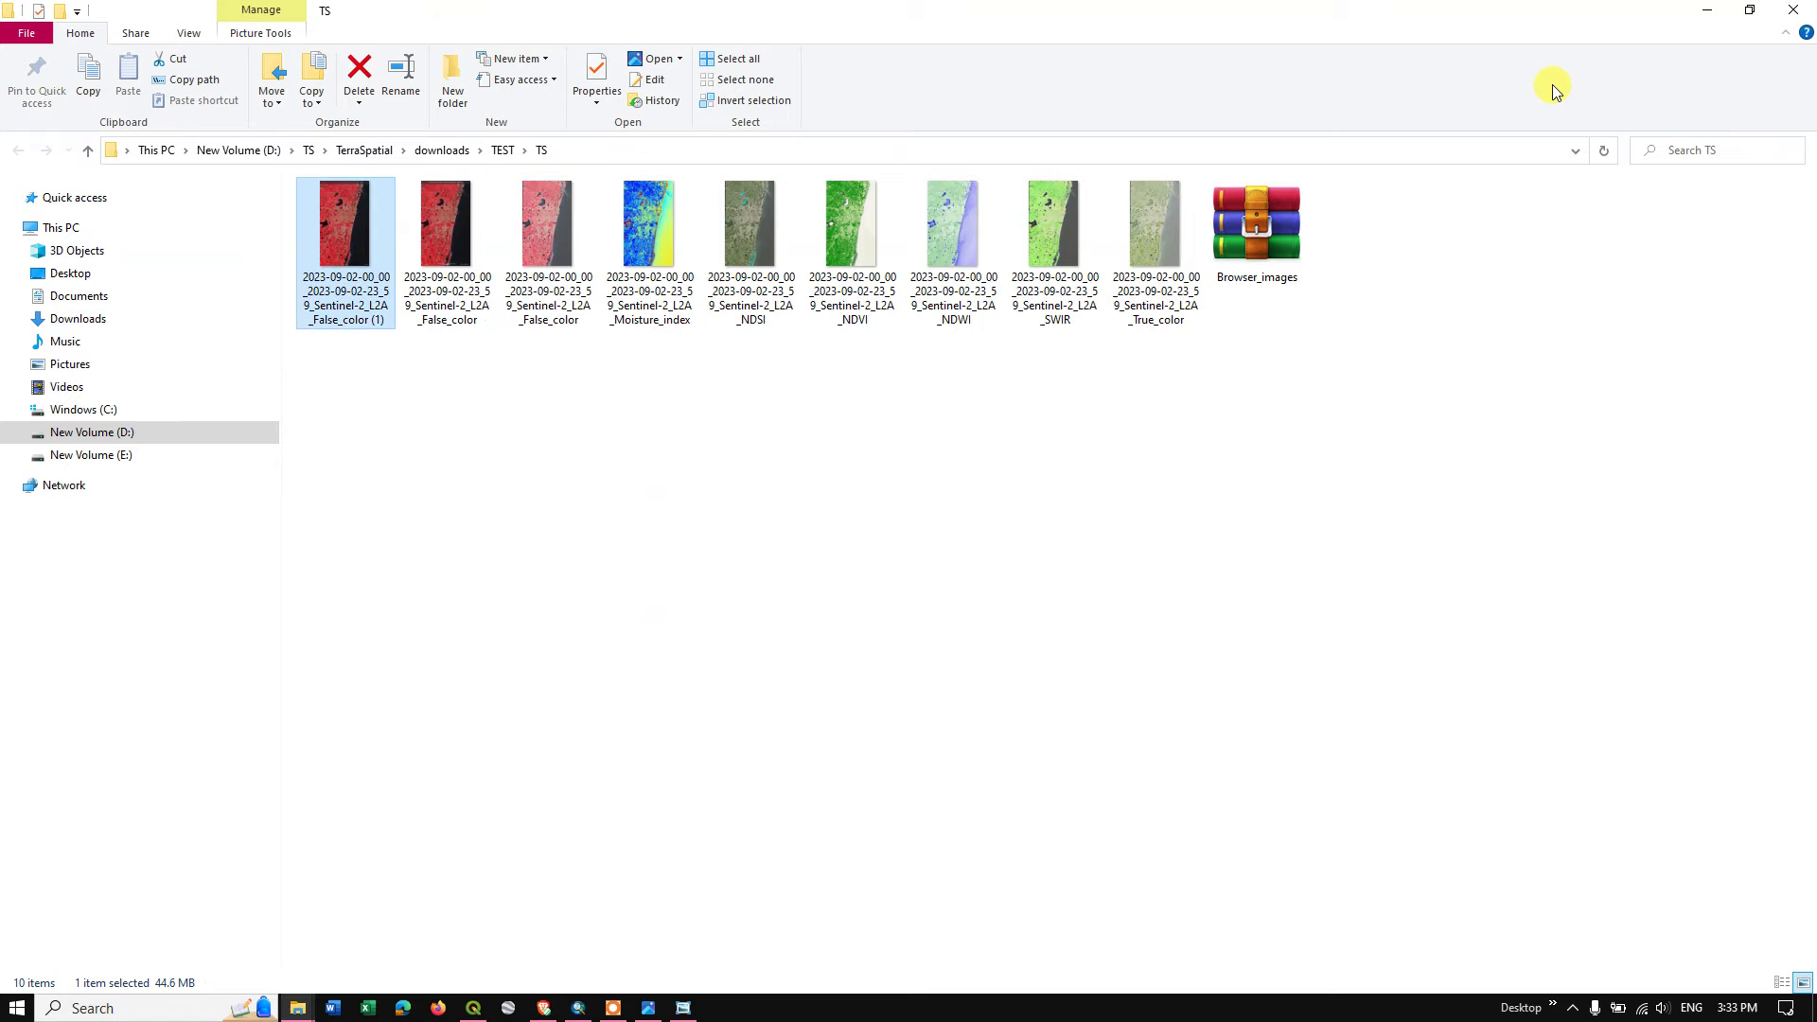
double_click(327, 234)
scroll(949, 478, "up", 1)
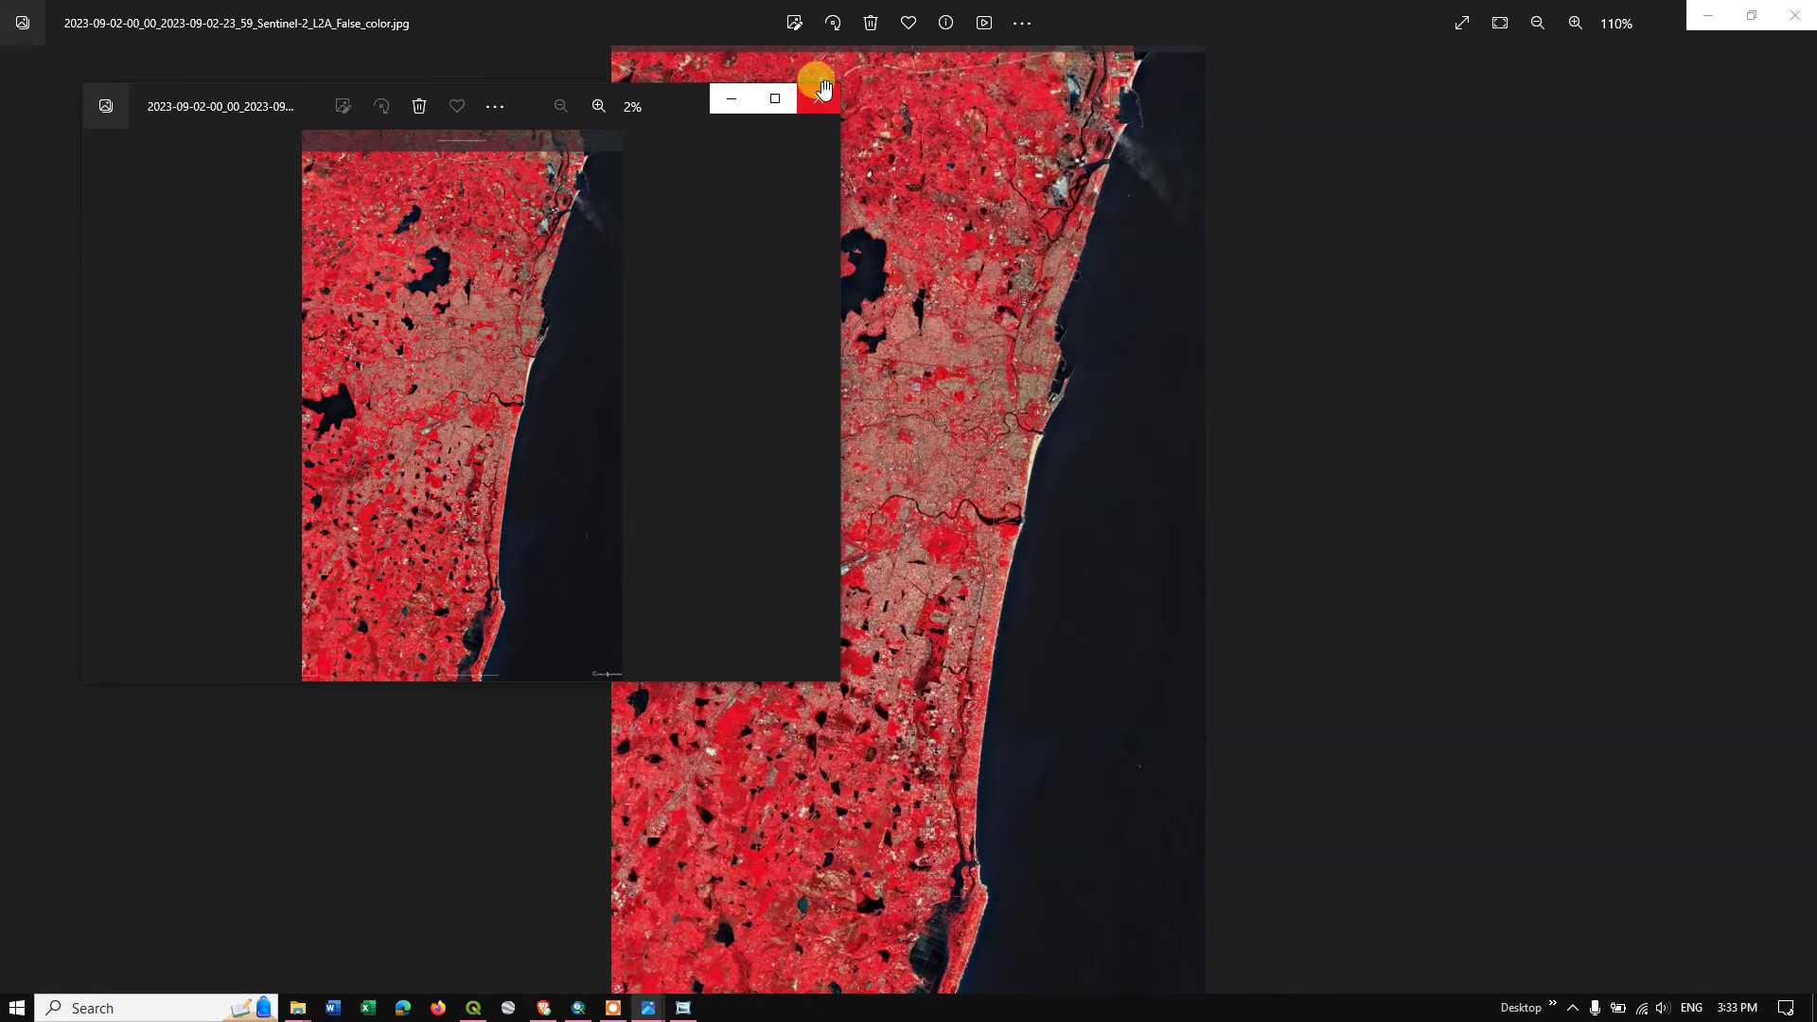
left_click(823, 97)
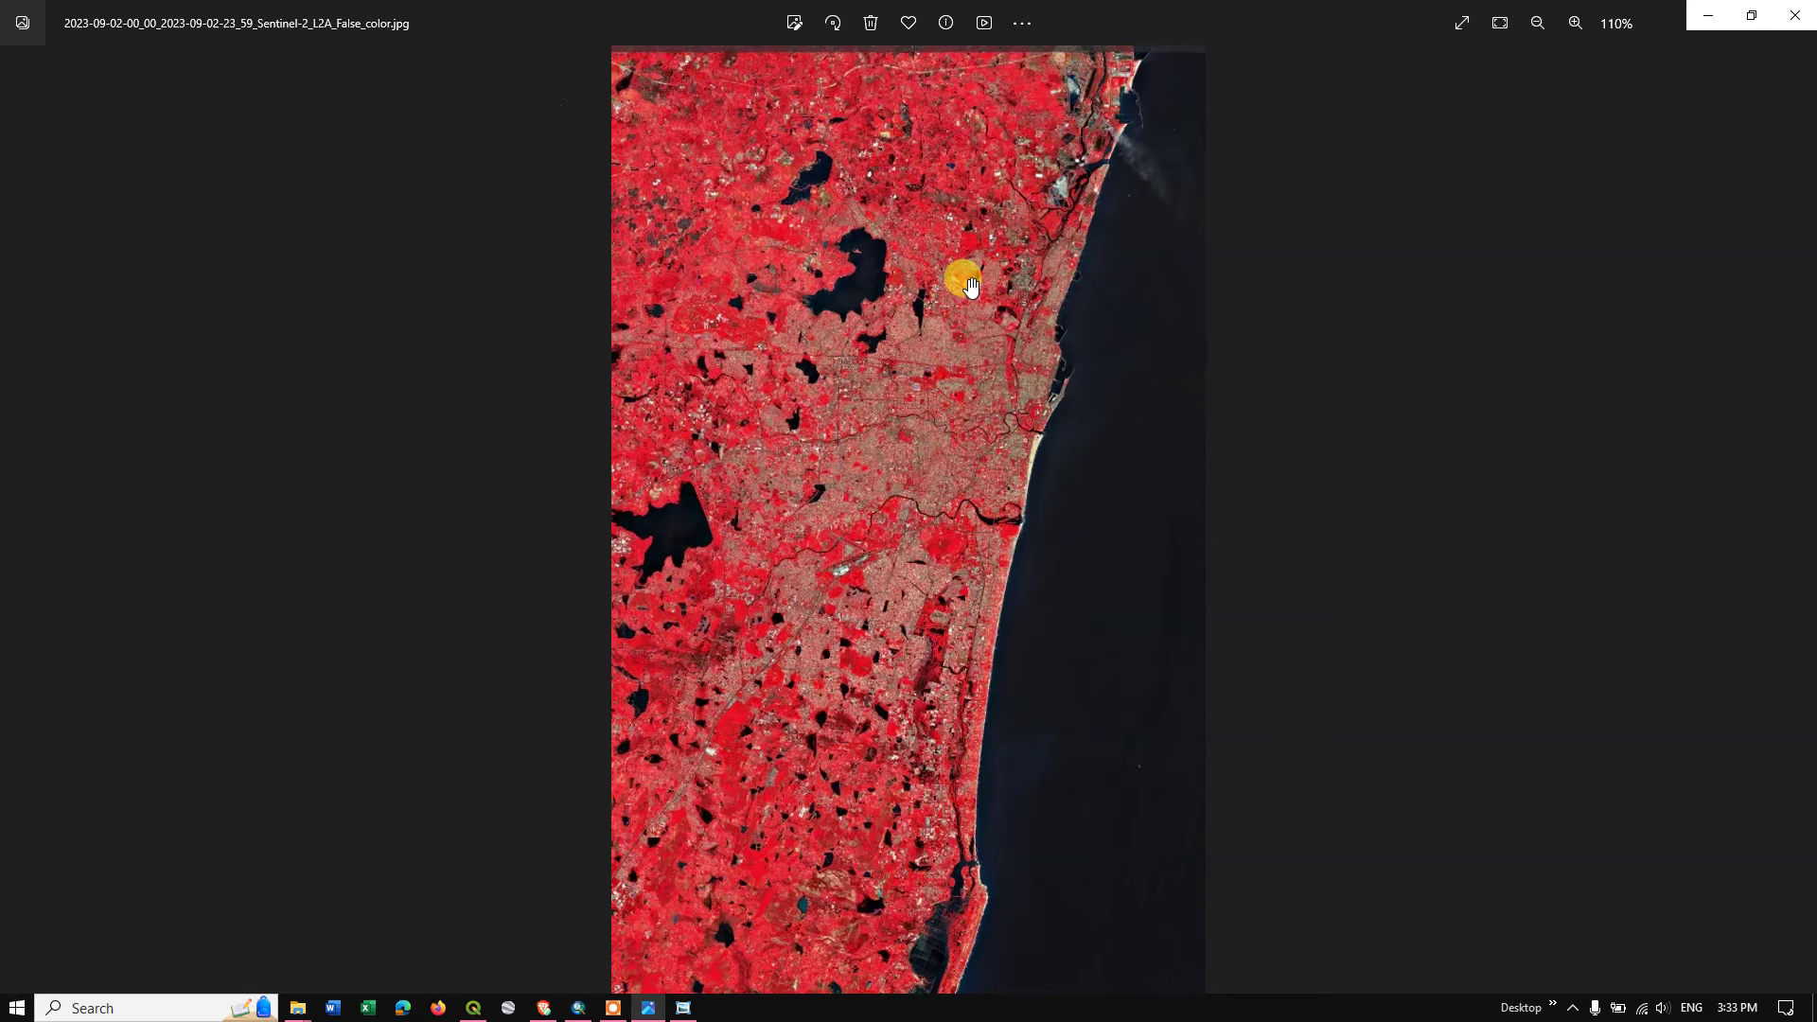
left_click(1794, 15)
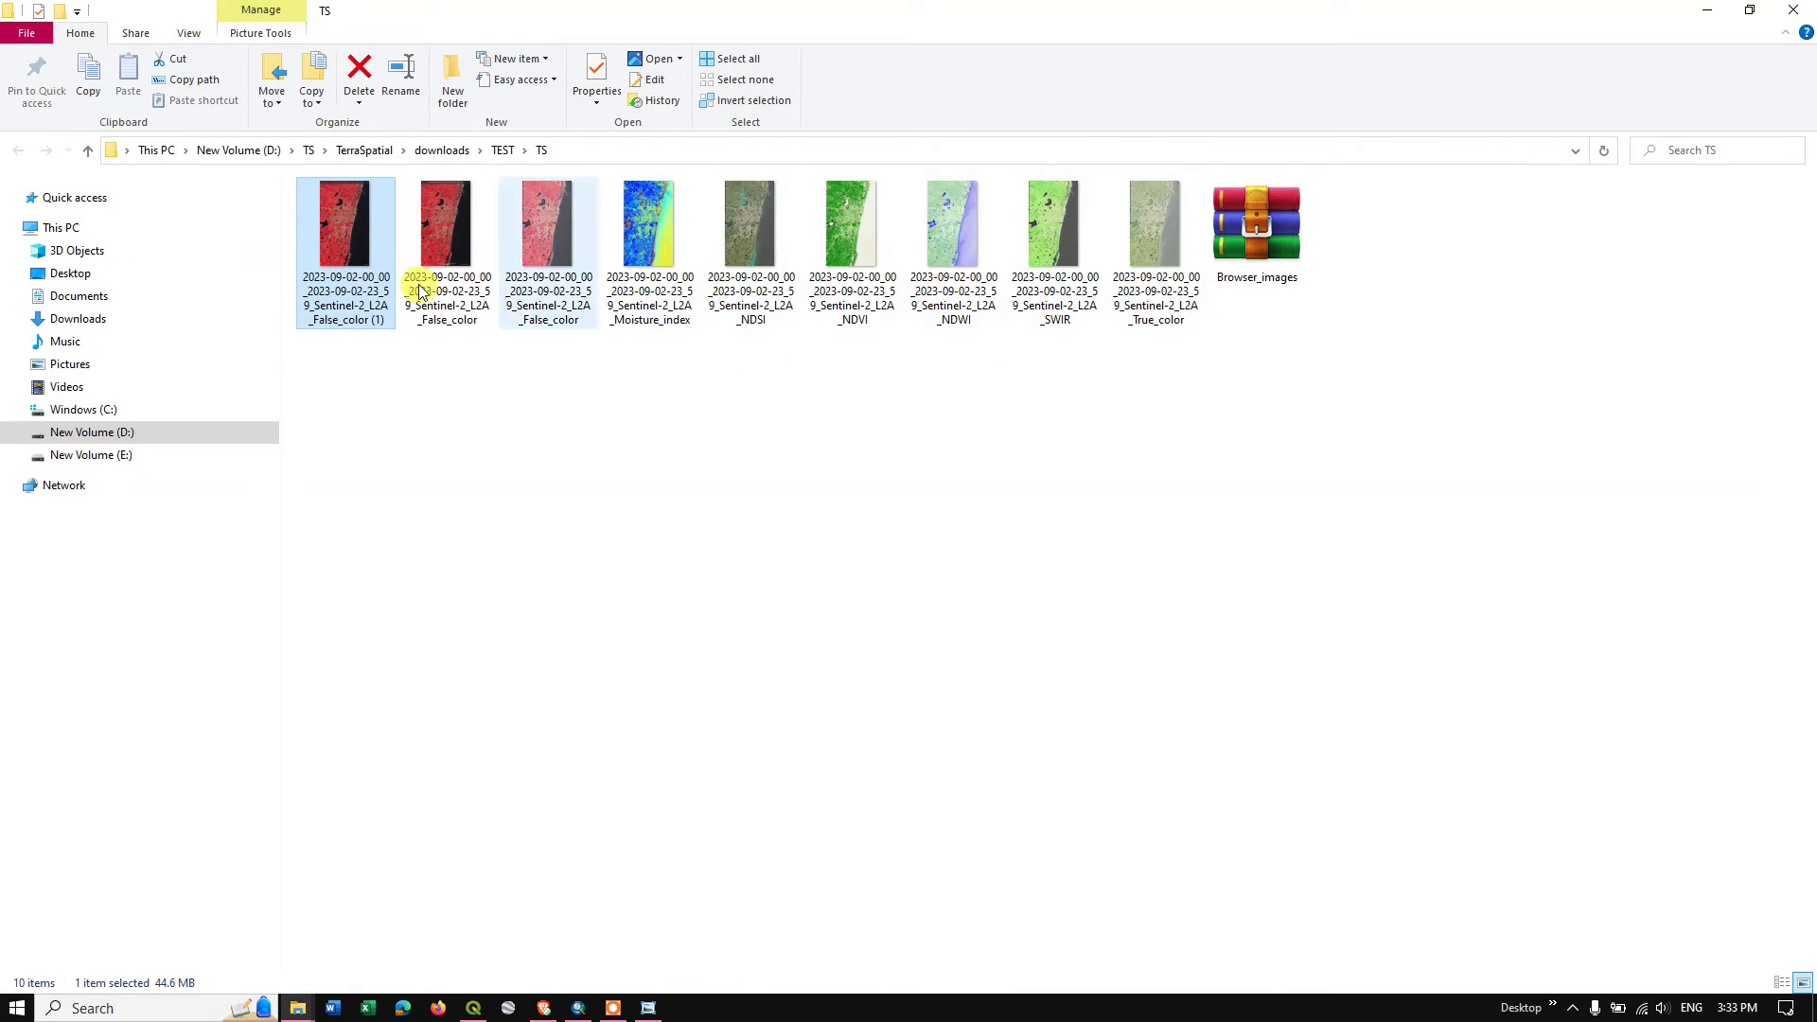
Reopen the False_color (1) image, examine the detail of Chennai's city area and rivers up close, and minimize the viewer
double_click(357, 270)
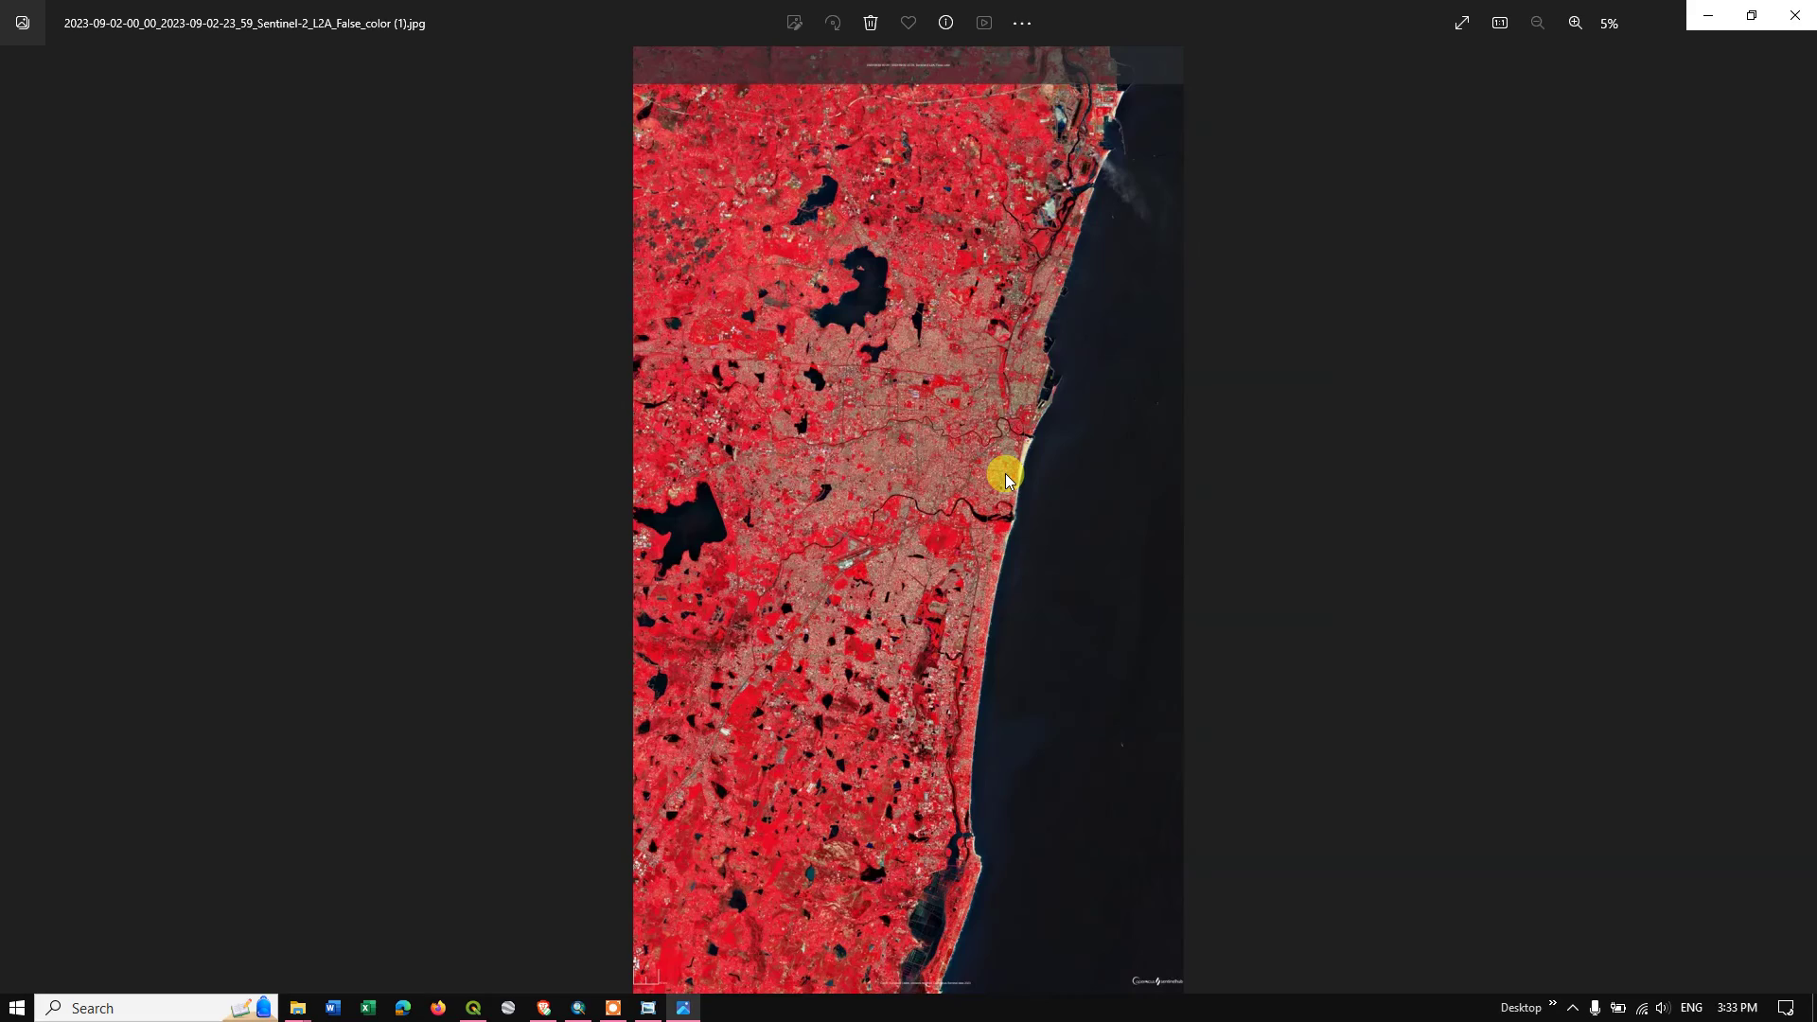
scroll(842, 473, "up", 3)
scroll(904, 535, "up", 3)
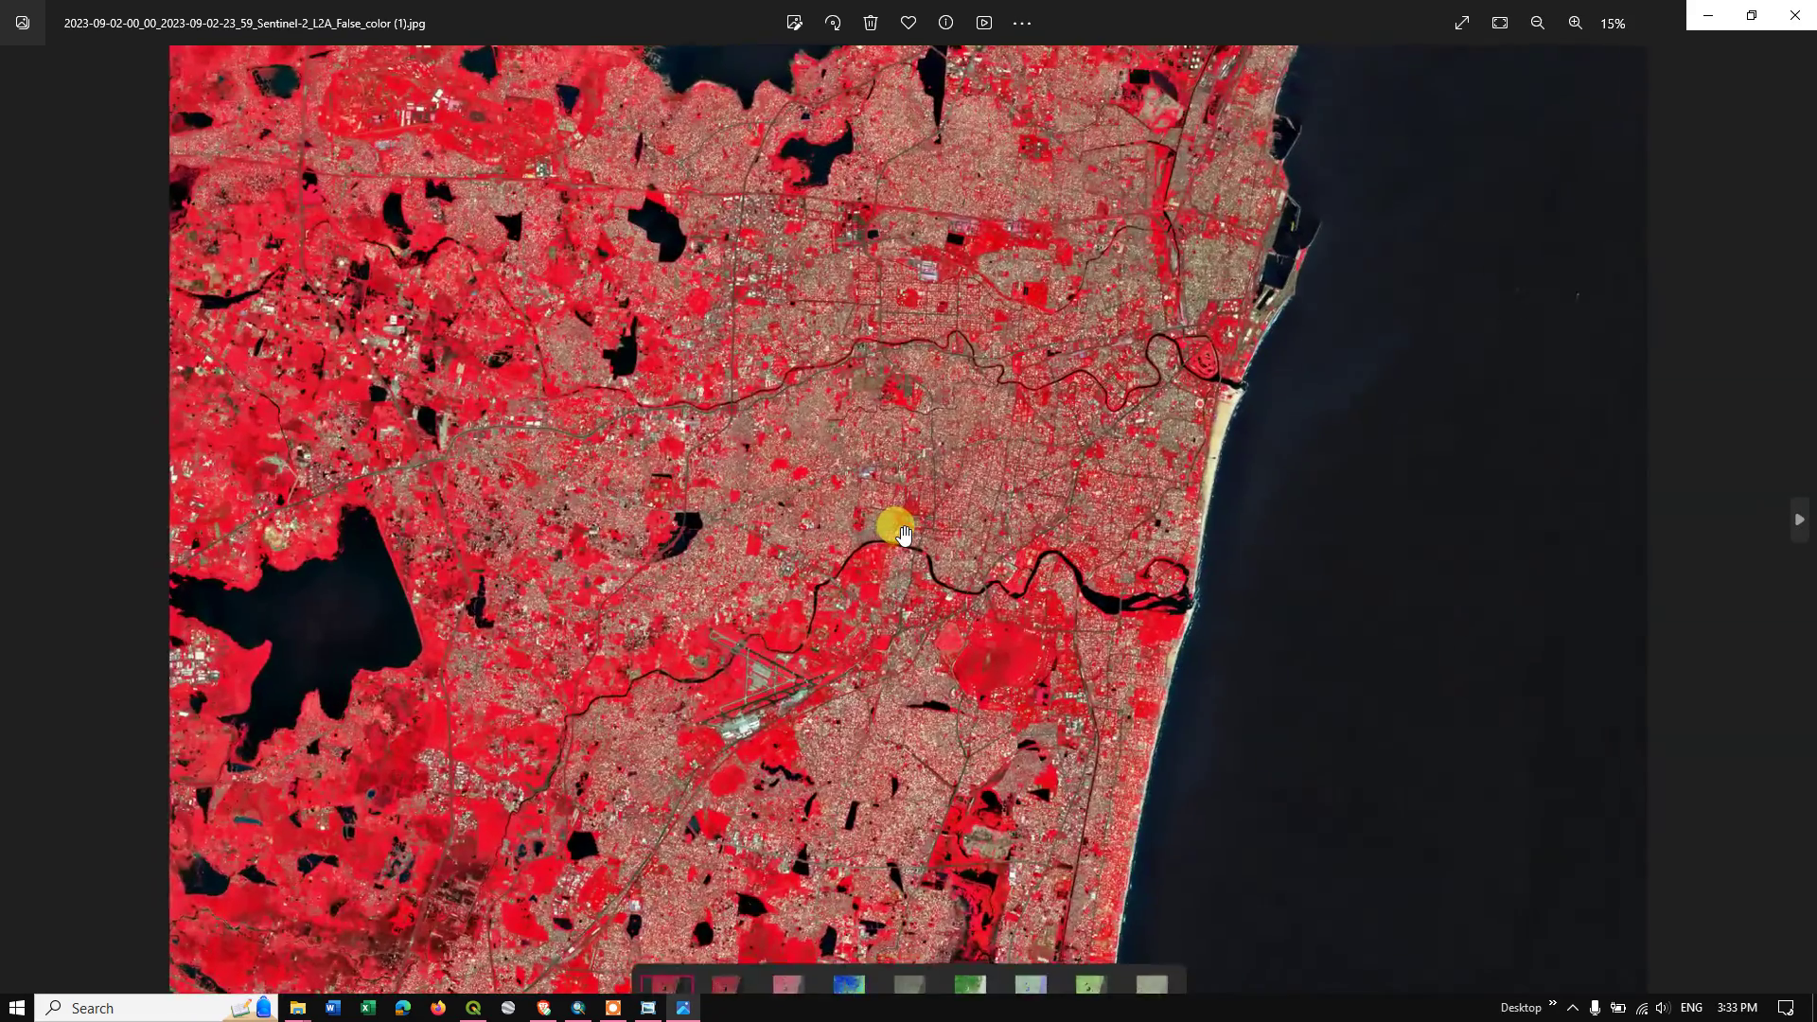
scroll(1003, 421, "up", 2)
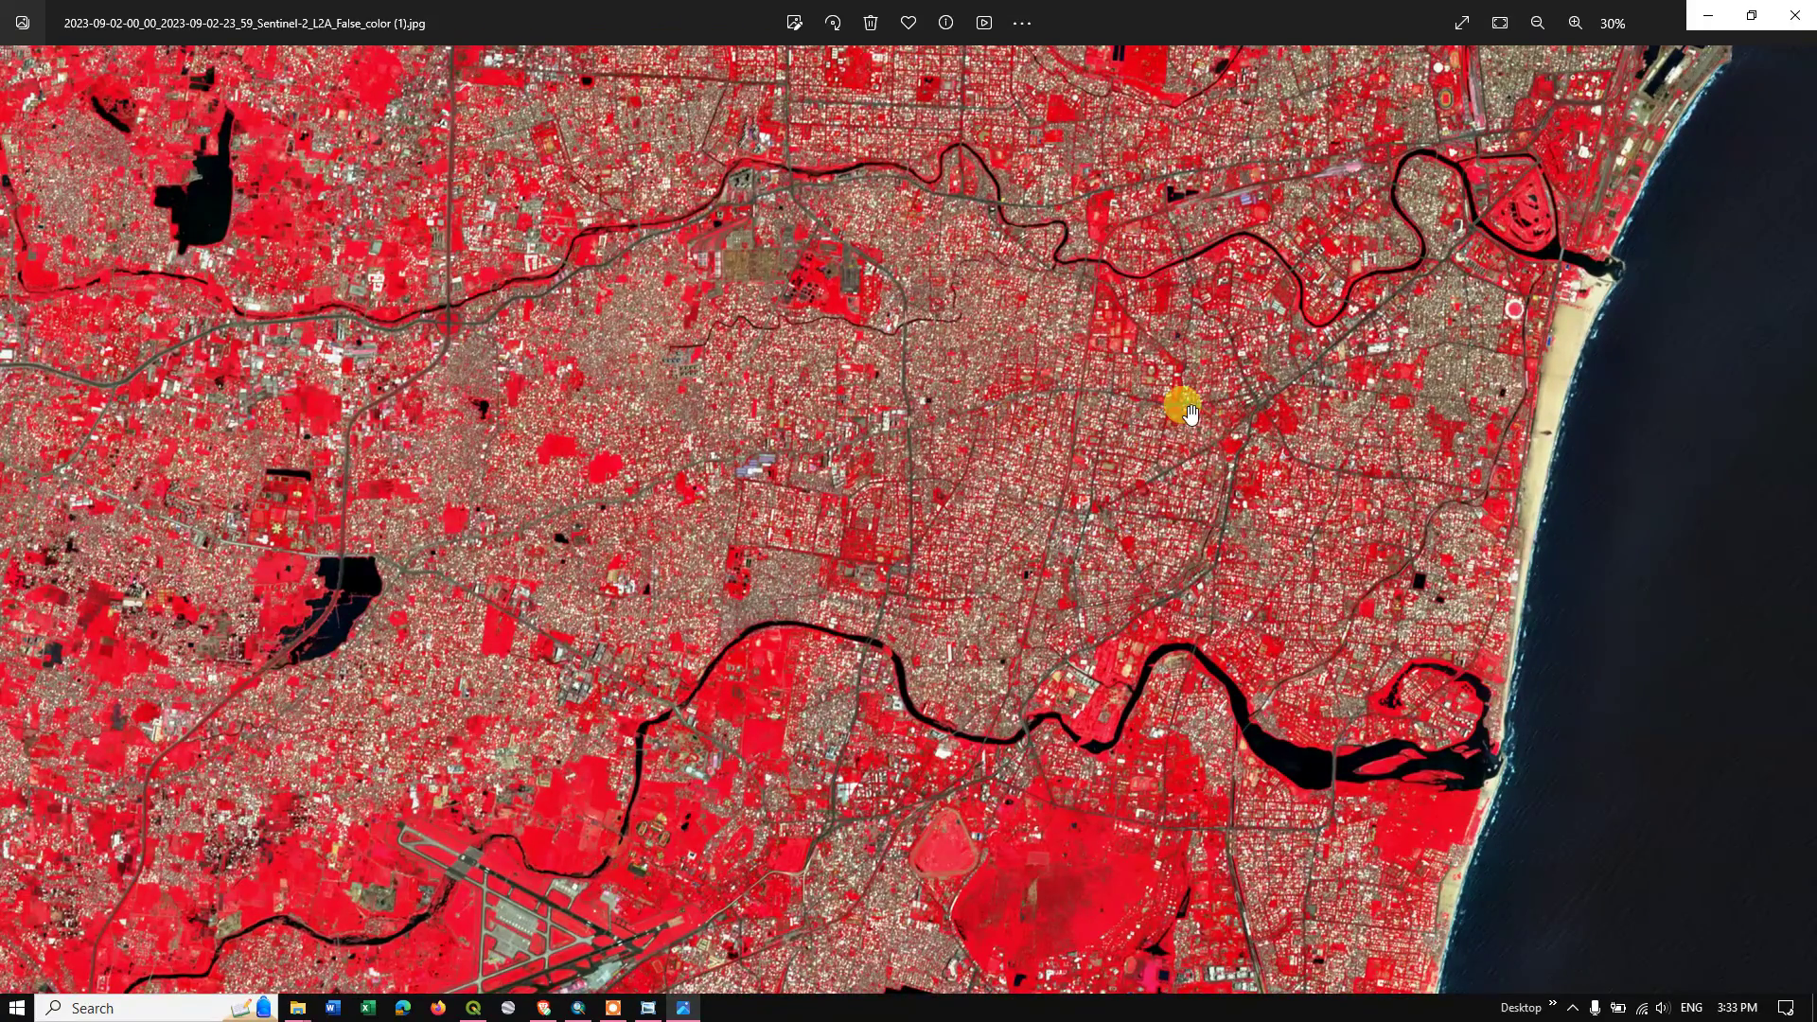
left_click_drag(1182, 407, 1251, 484)
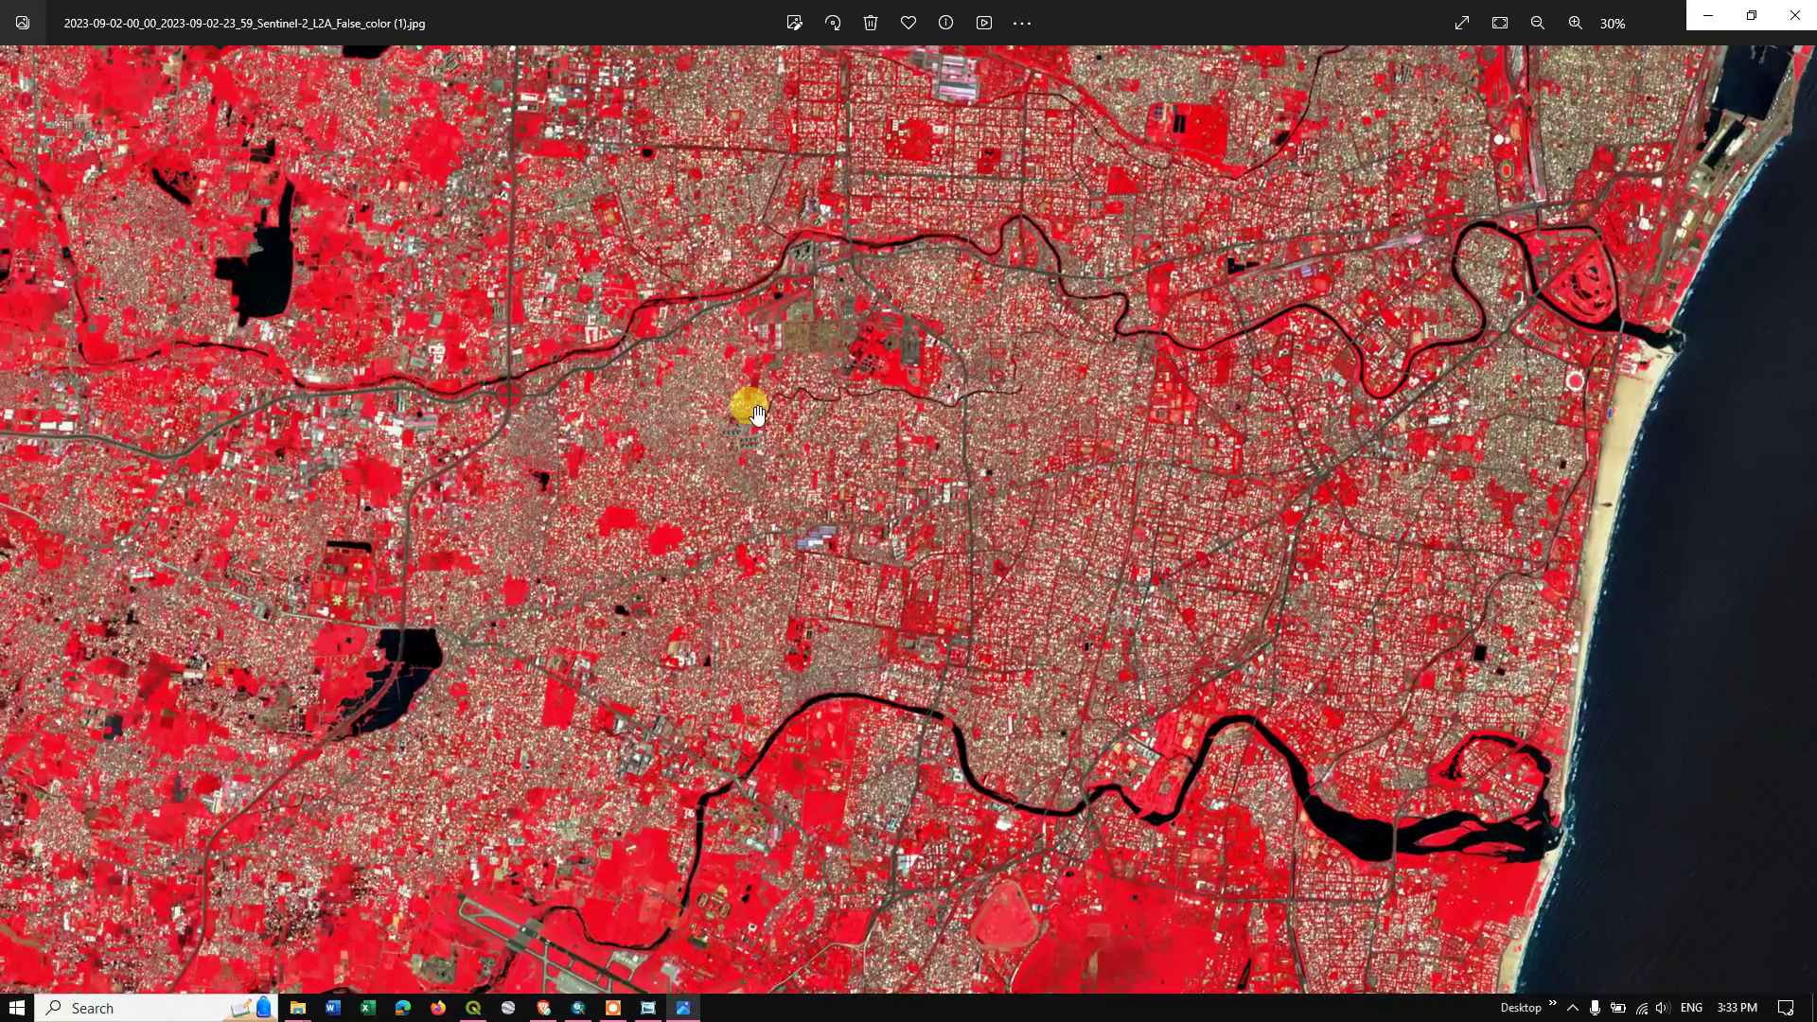
scroll(747, 407, "up", 1)
scroll(752, 410, "down", 1)
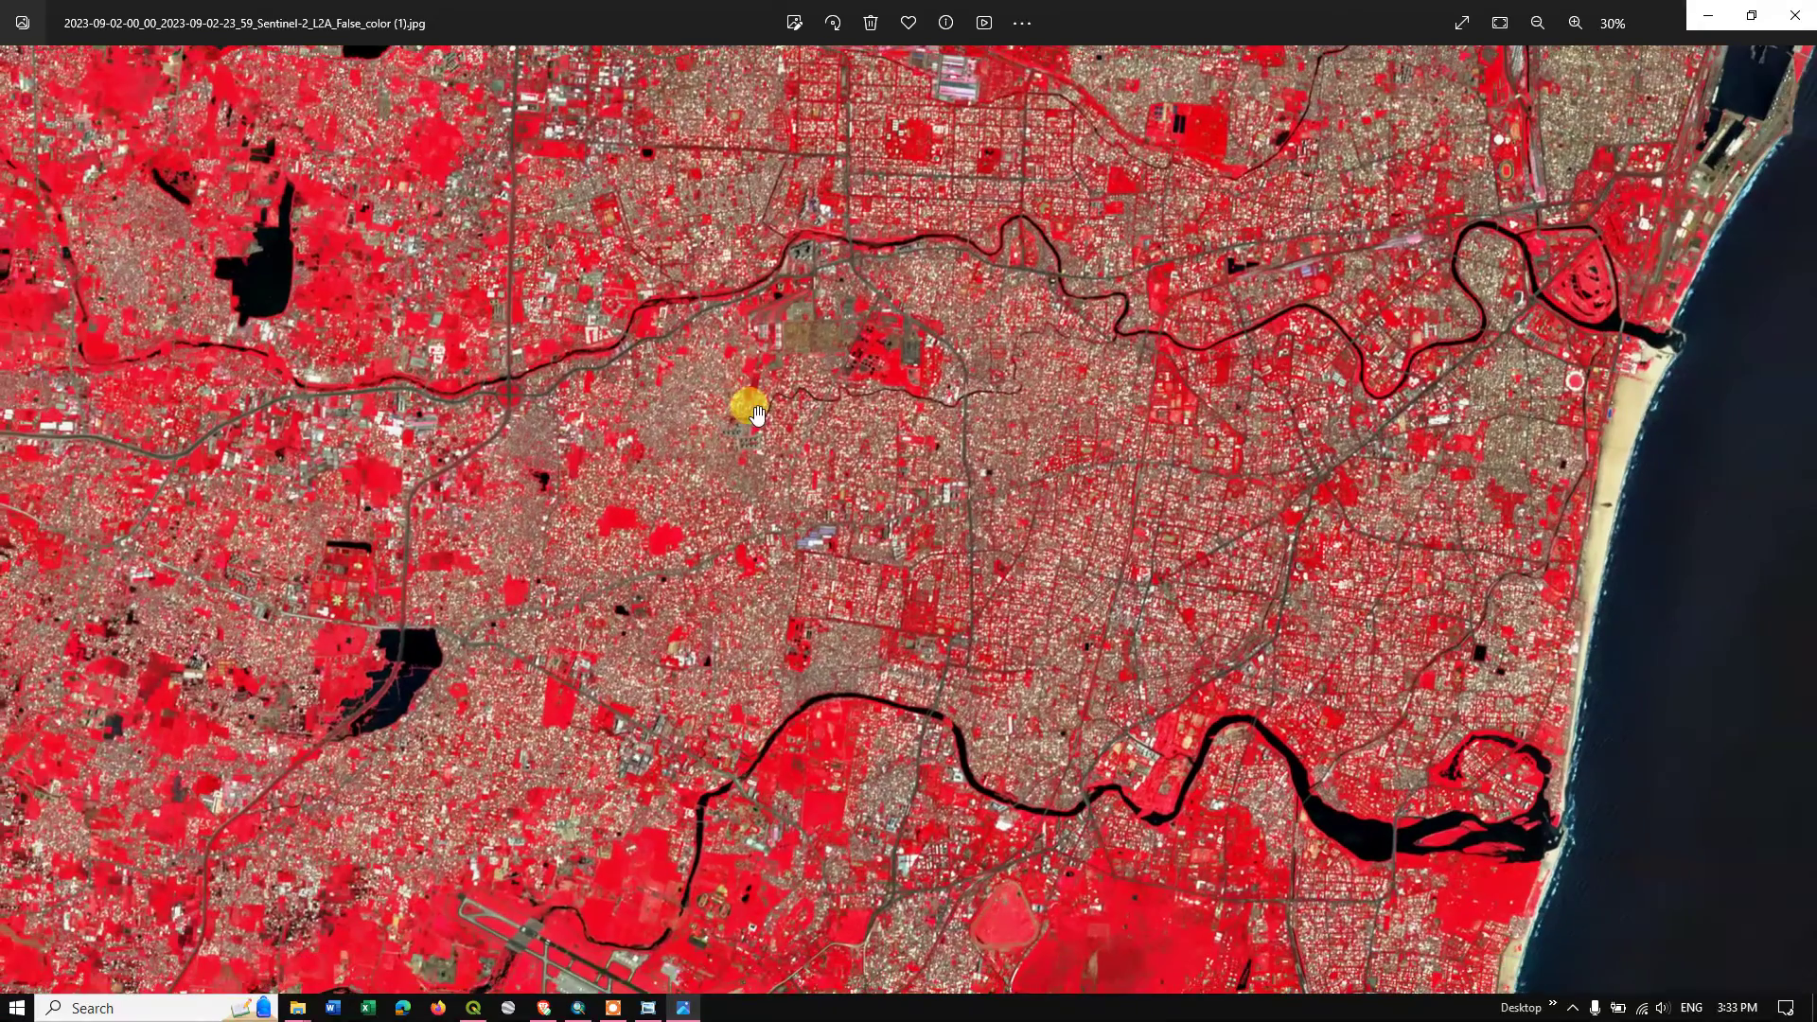
left_click(1705, 17)
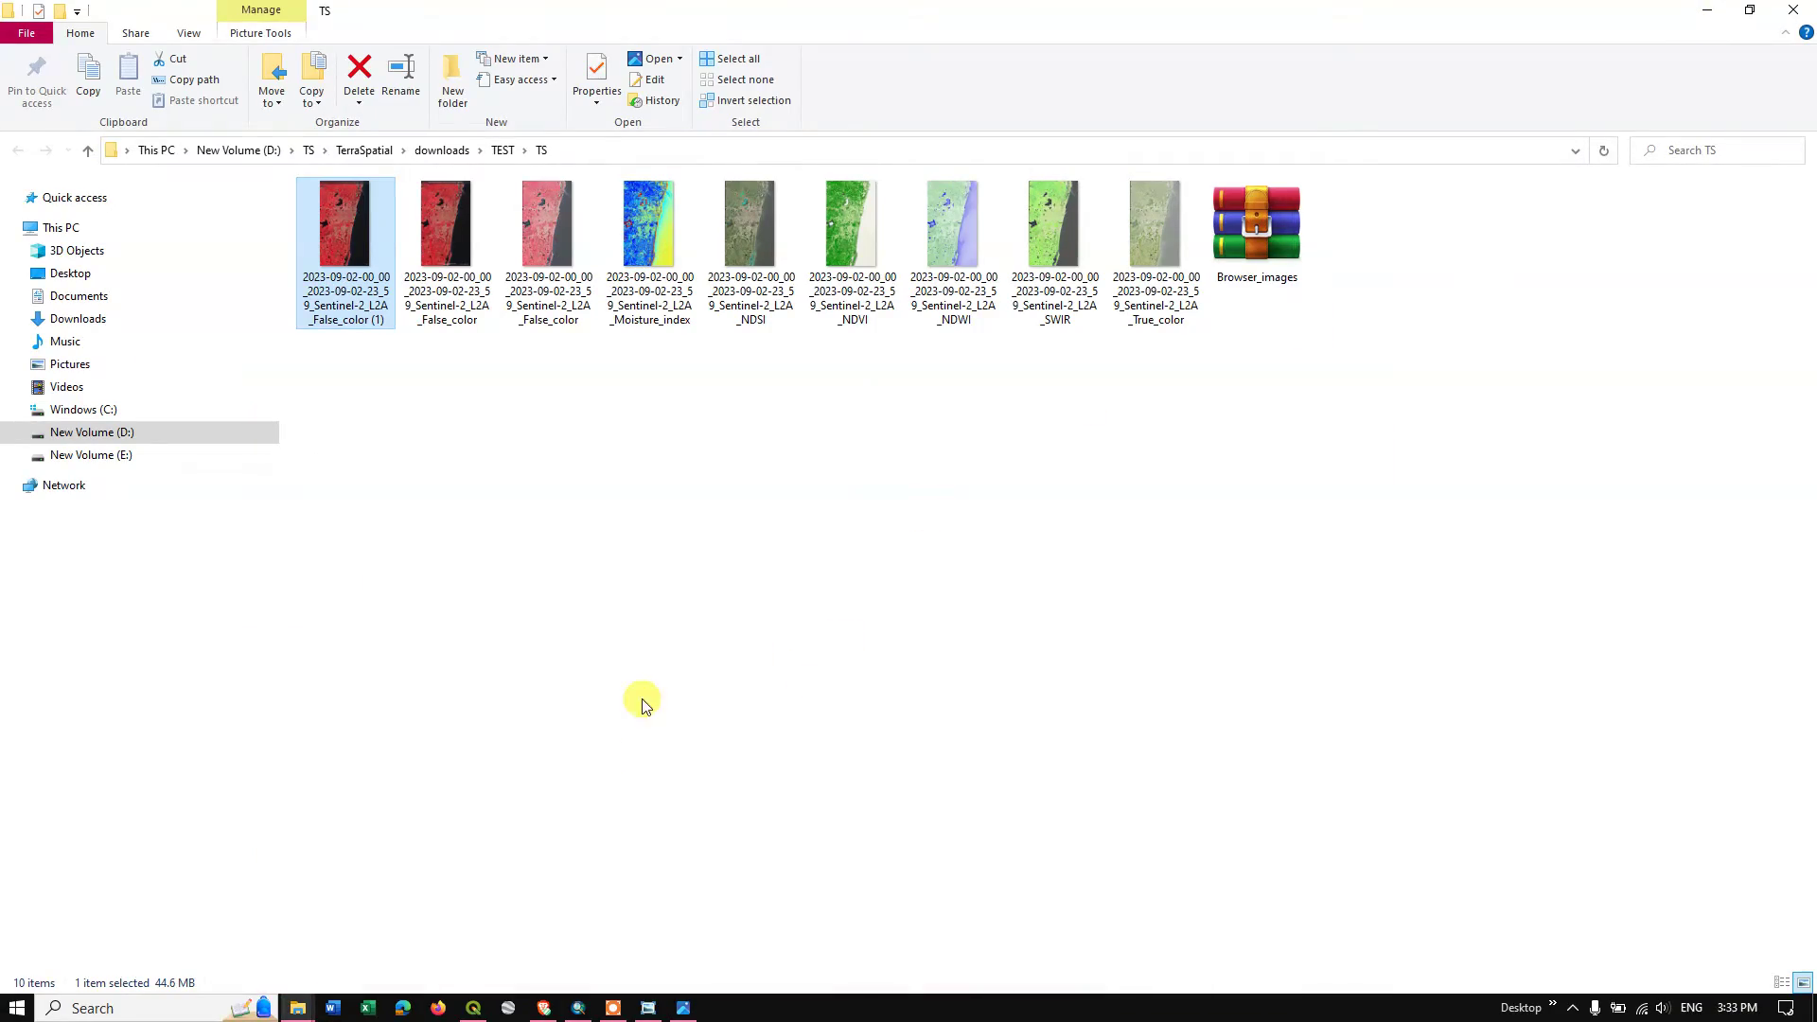
Return to the Copernicus Browser, close the image download dialog and start a custom visualization for Sentinel-2 L2A
left_click(544, 1006)
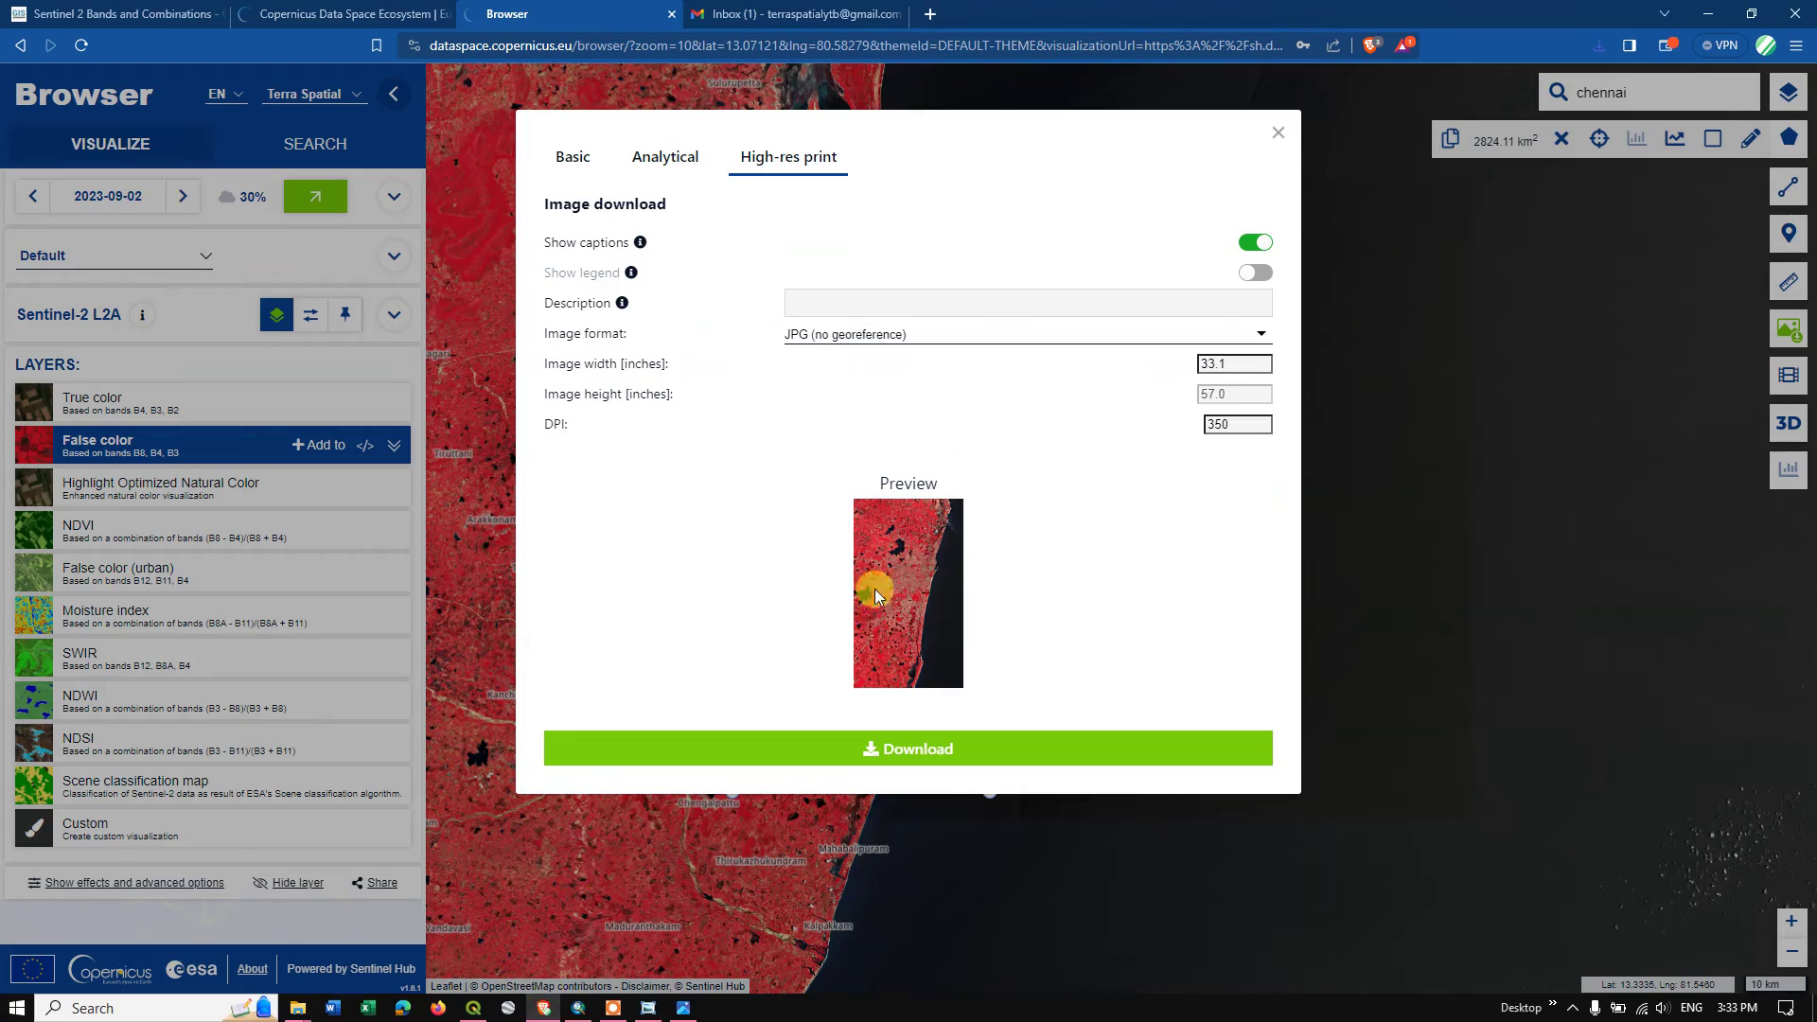
left_click(1278, 134)
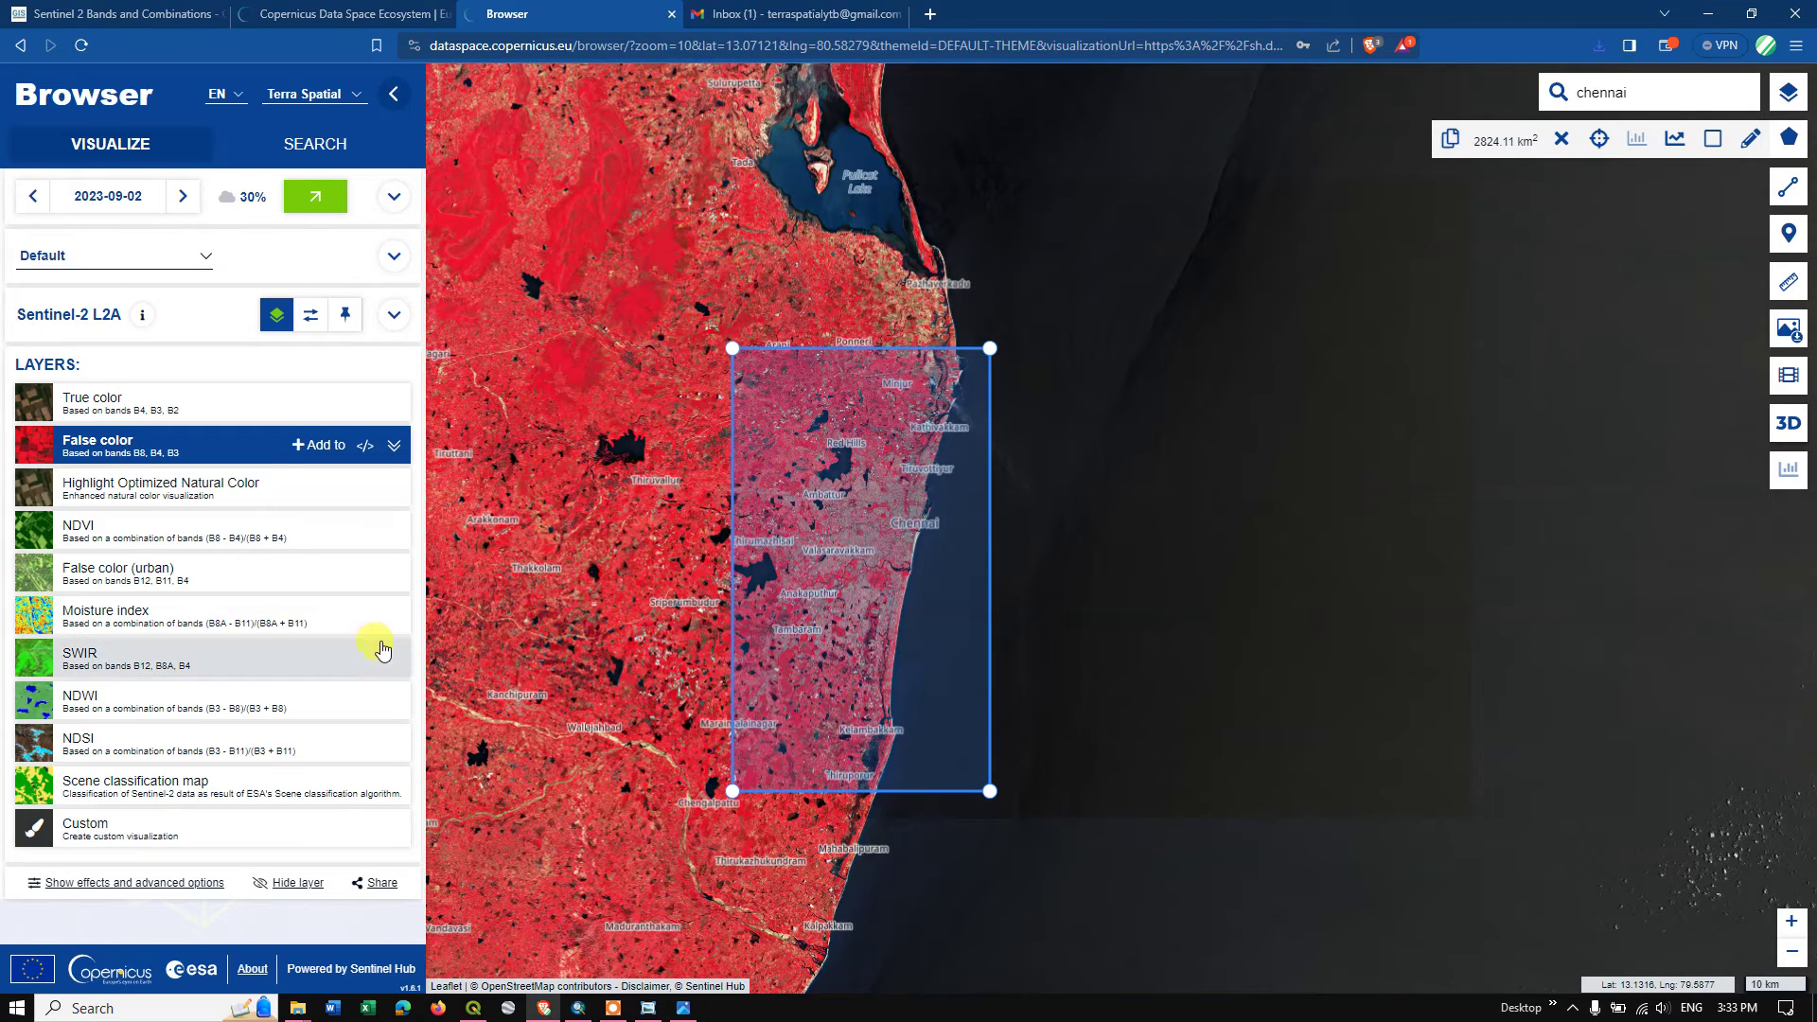
left_click(102, 831)
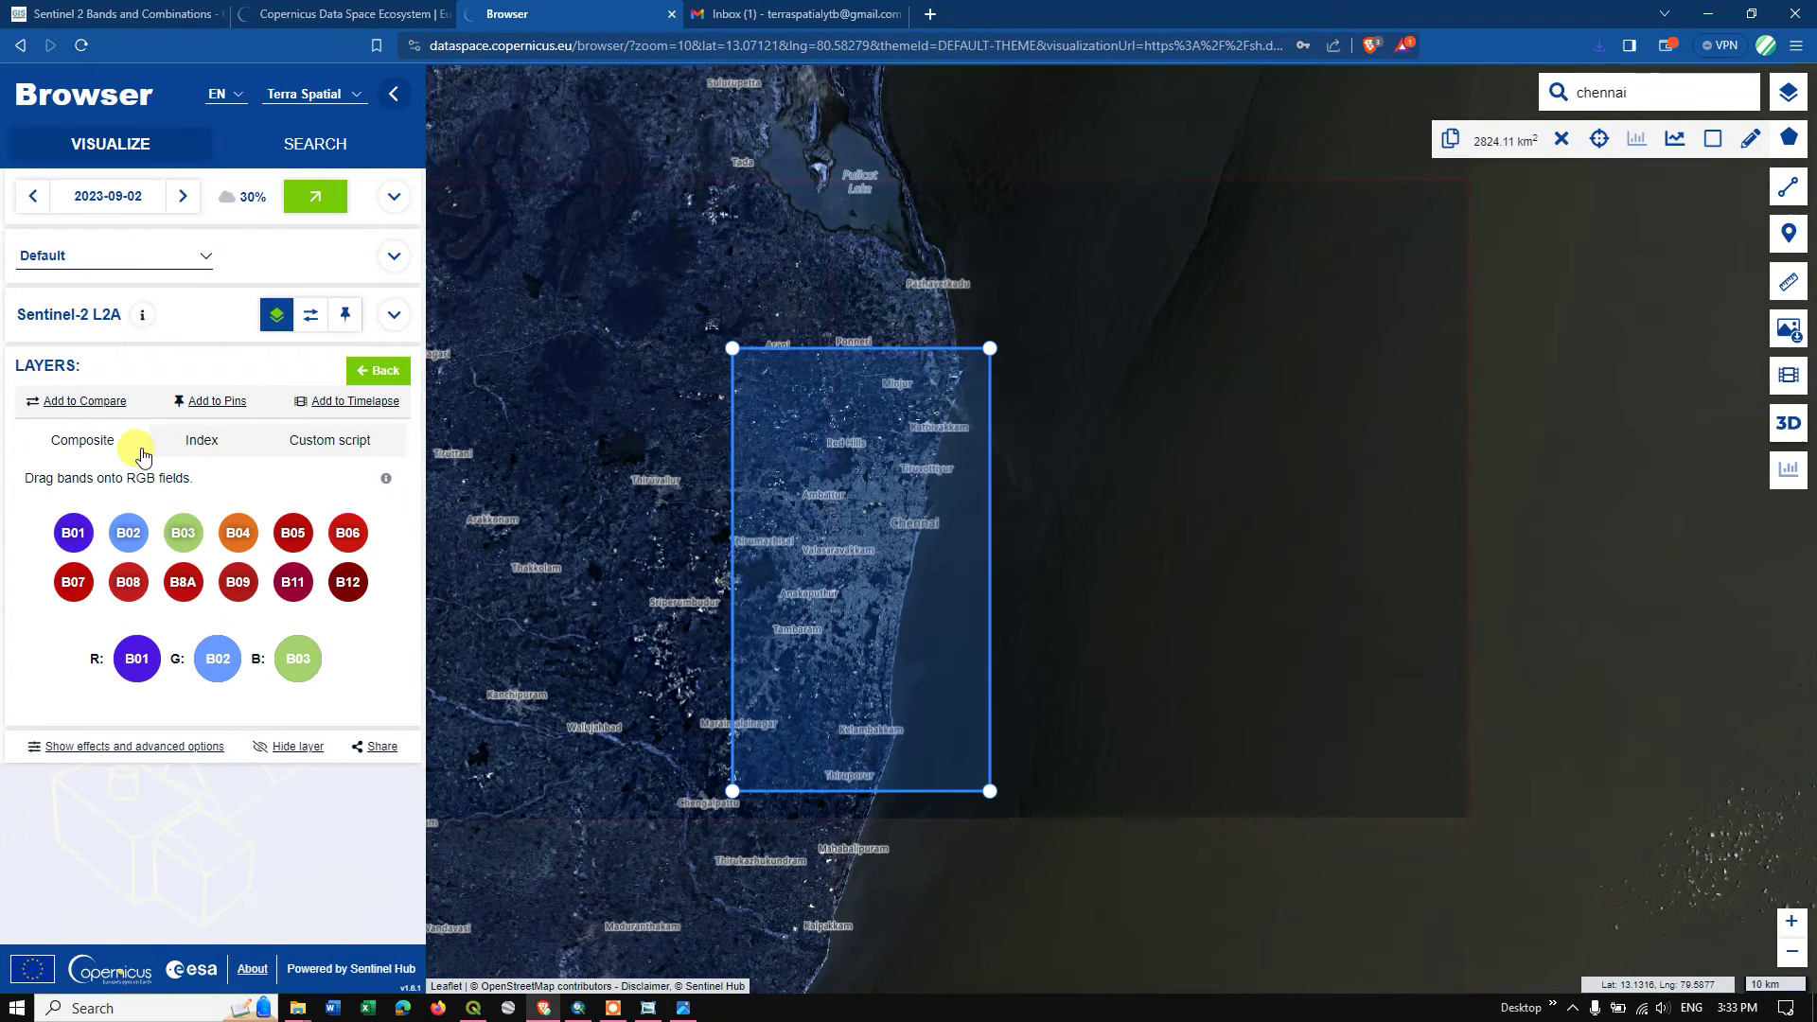
Look up the color infrared combination on the GISGeography page and build the custom composite with B08 as red, B04 as green and B03 as blue
left_click(63, 13)
scroll(672, 762, "down", 6)
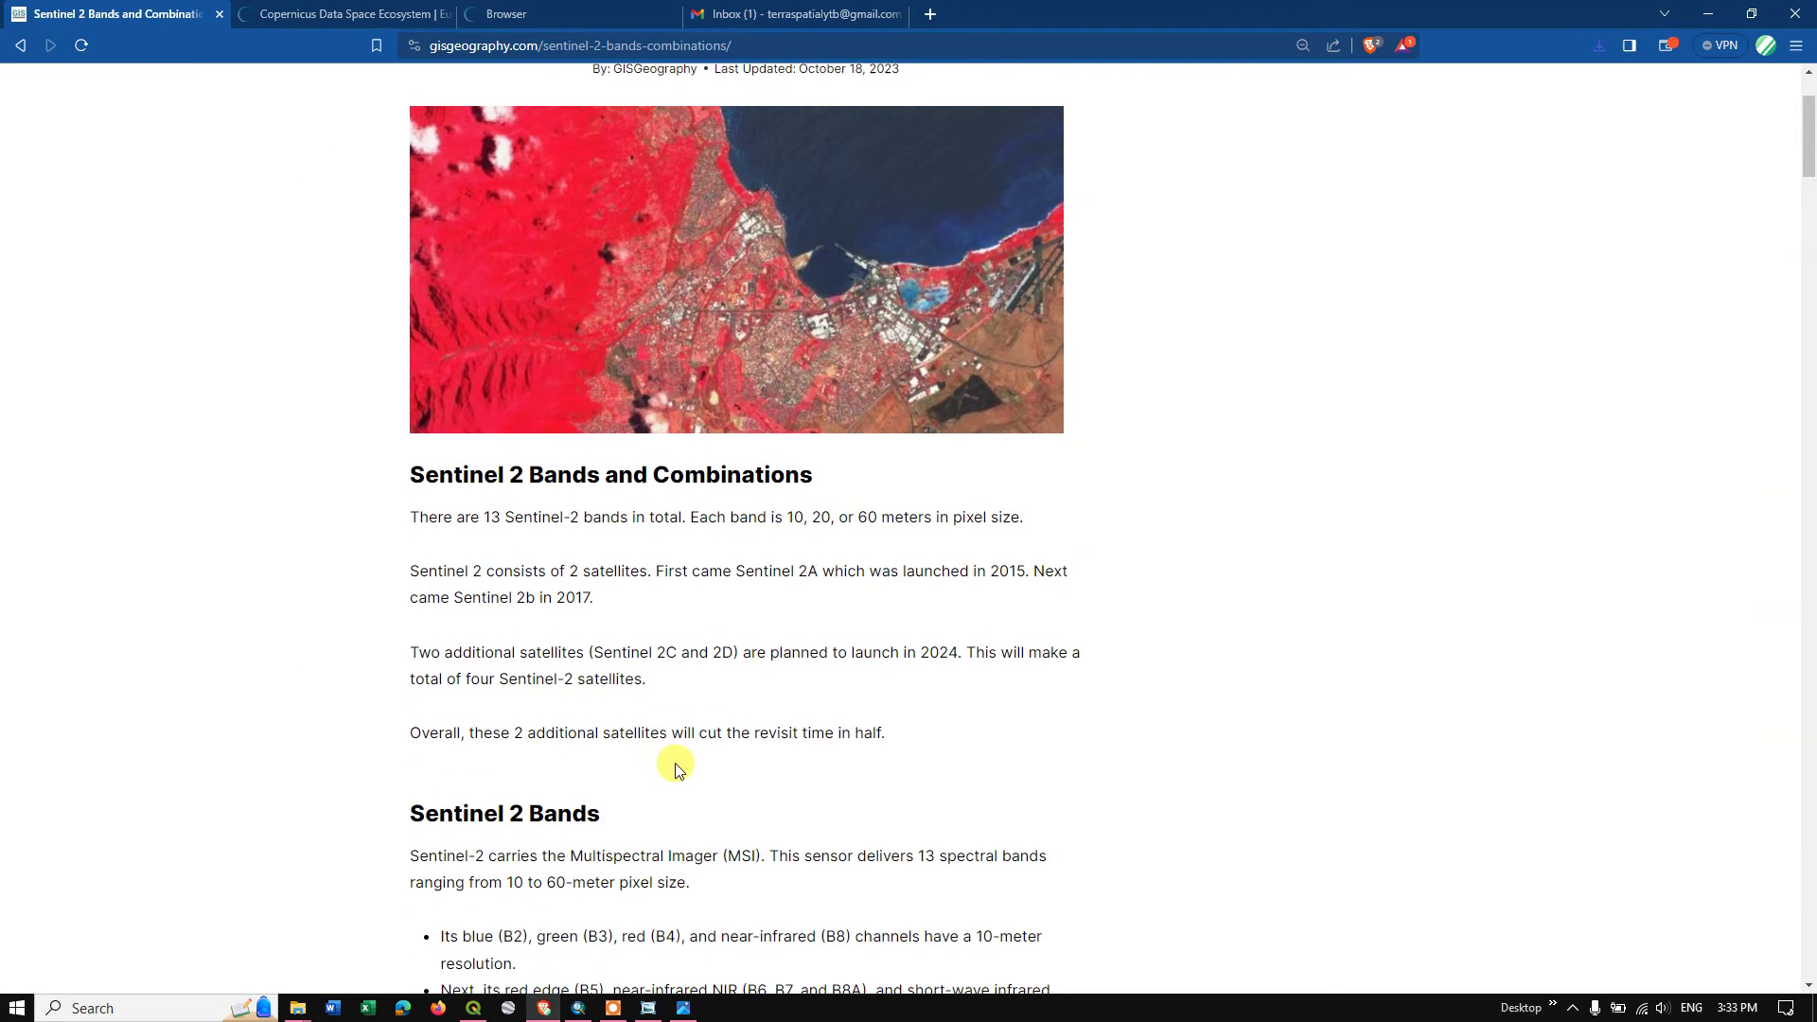
scroll(675, 764, "down", 13)
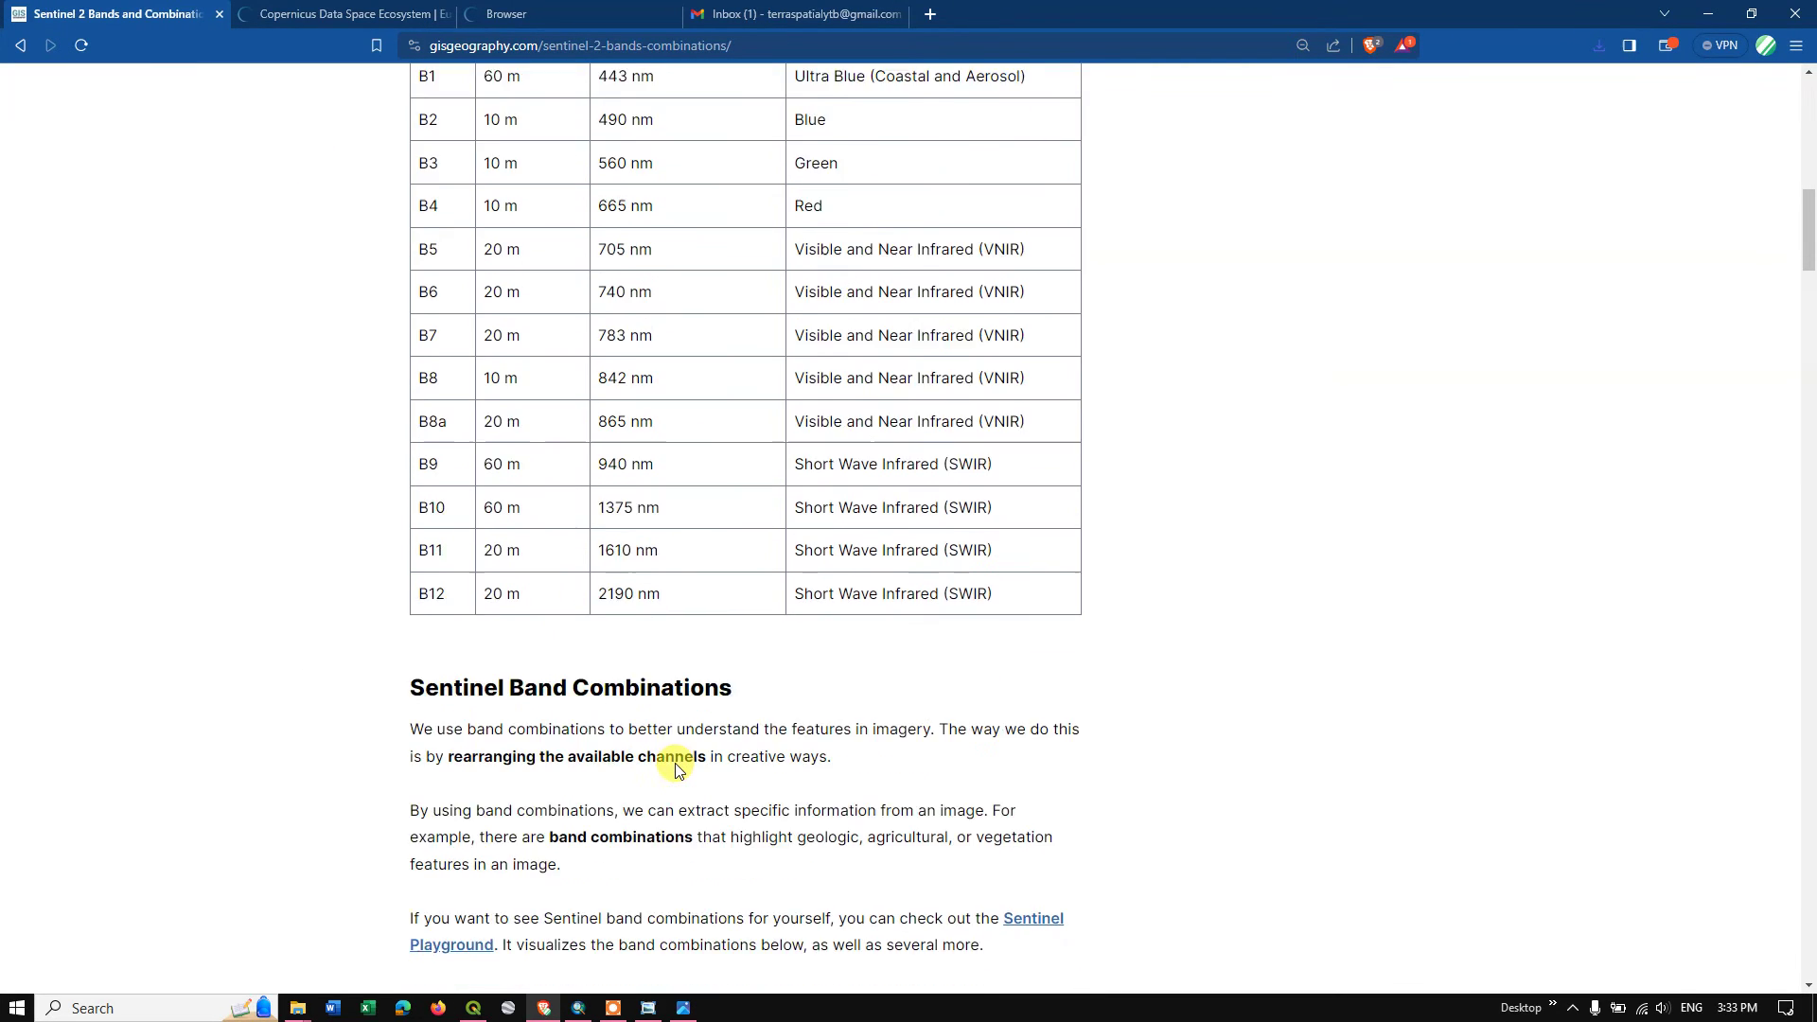
scroll(675, 764, "down", 5)
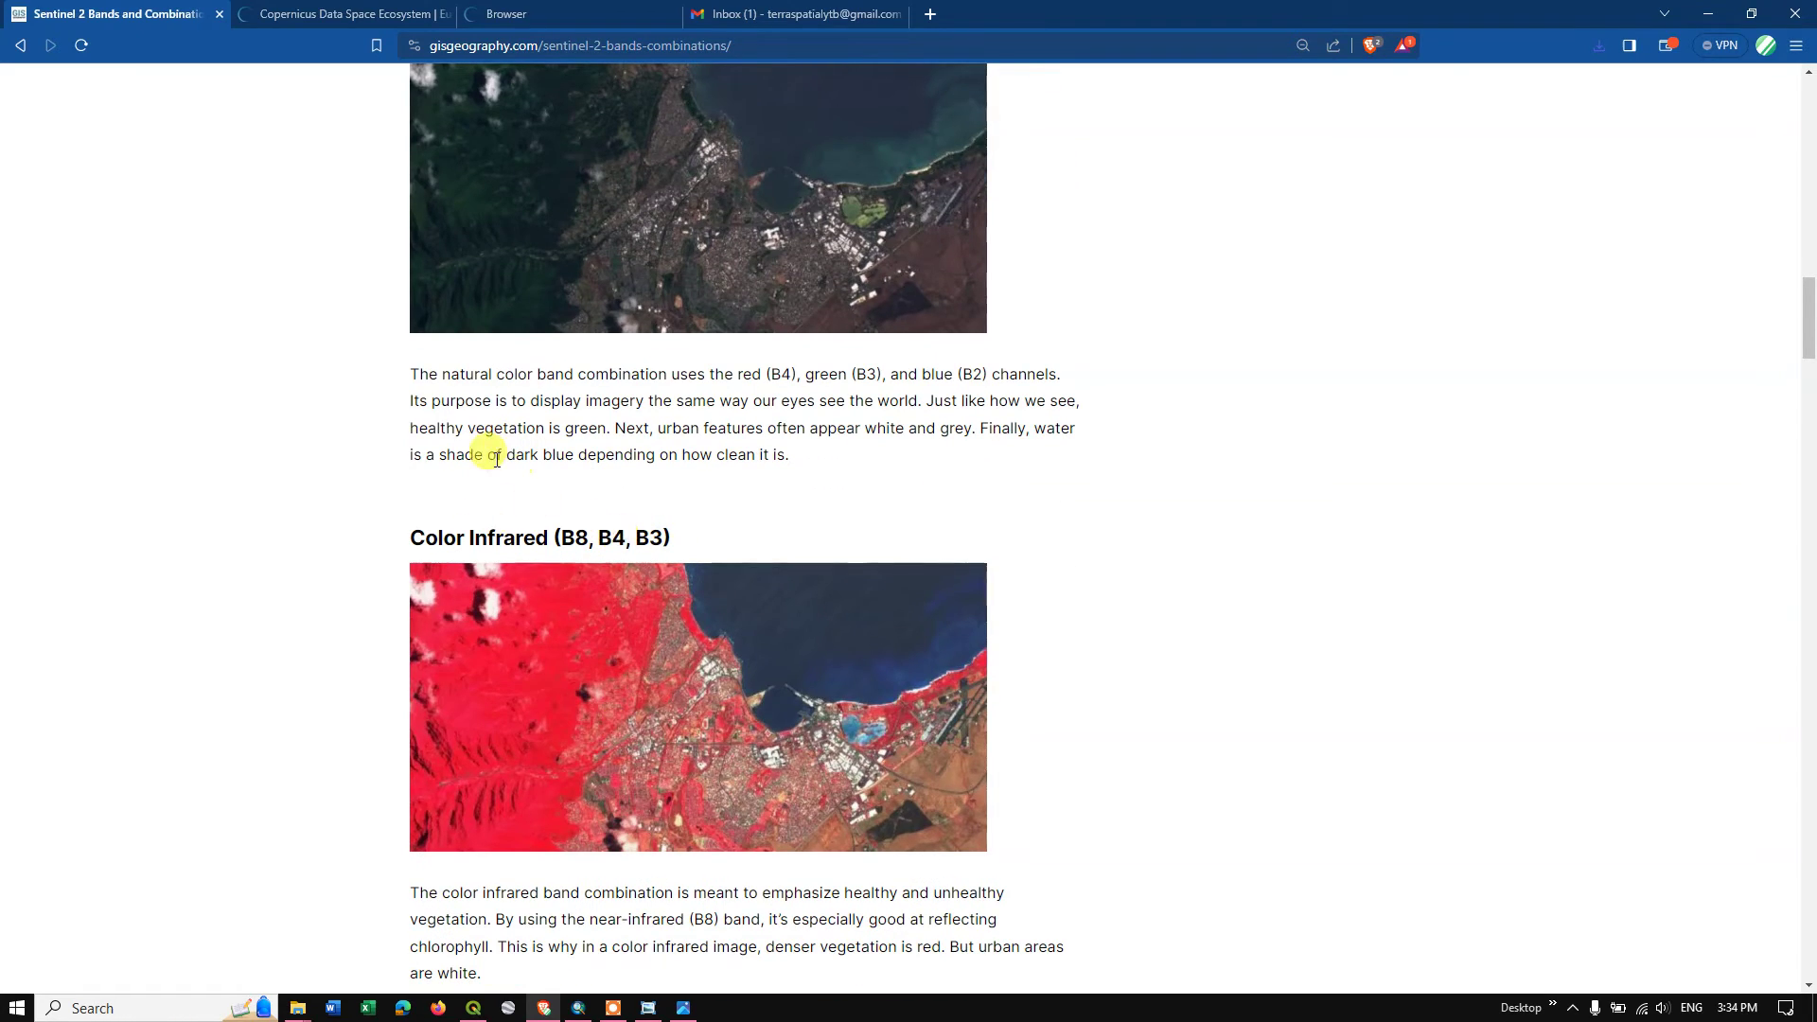
left_click(541, 10)
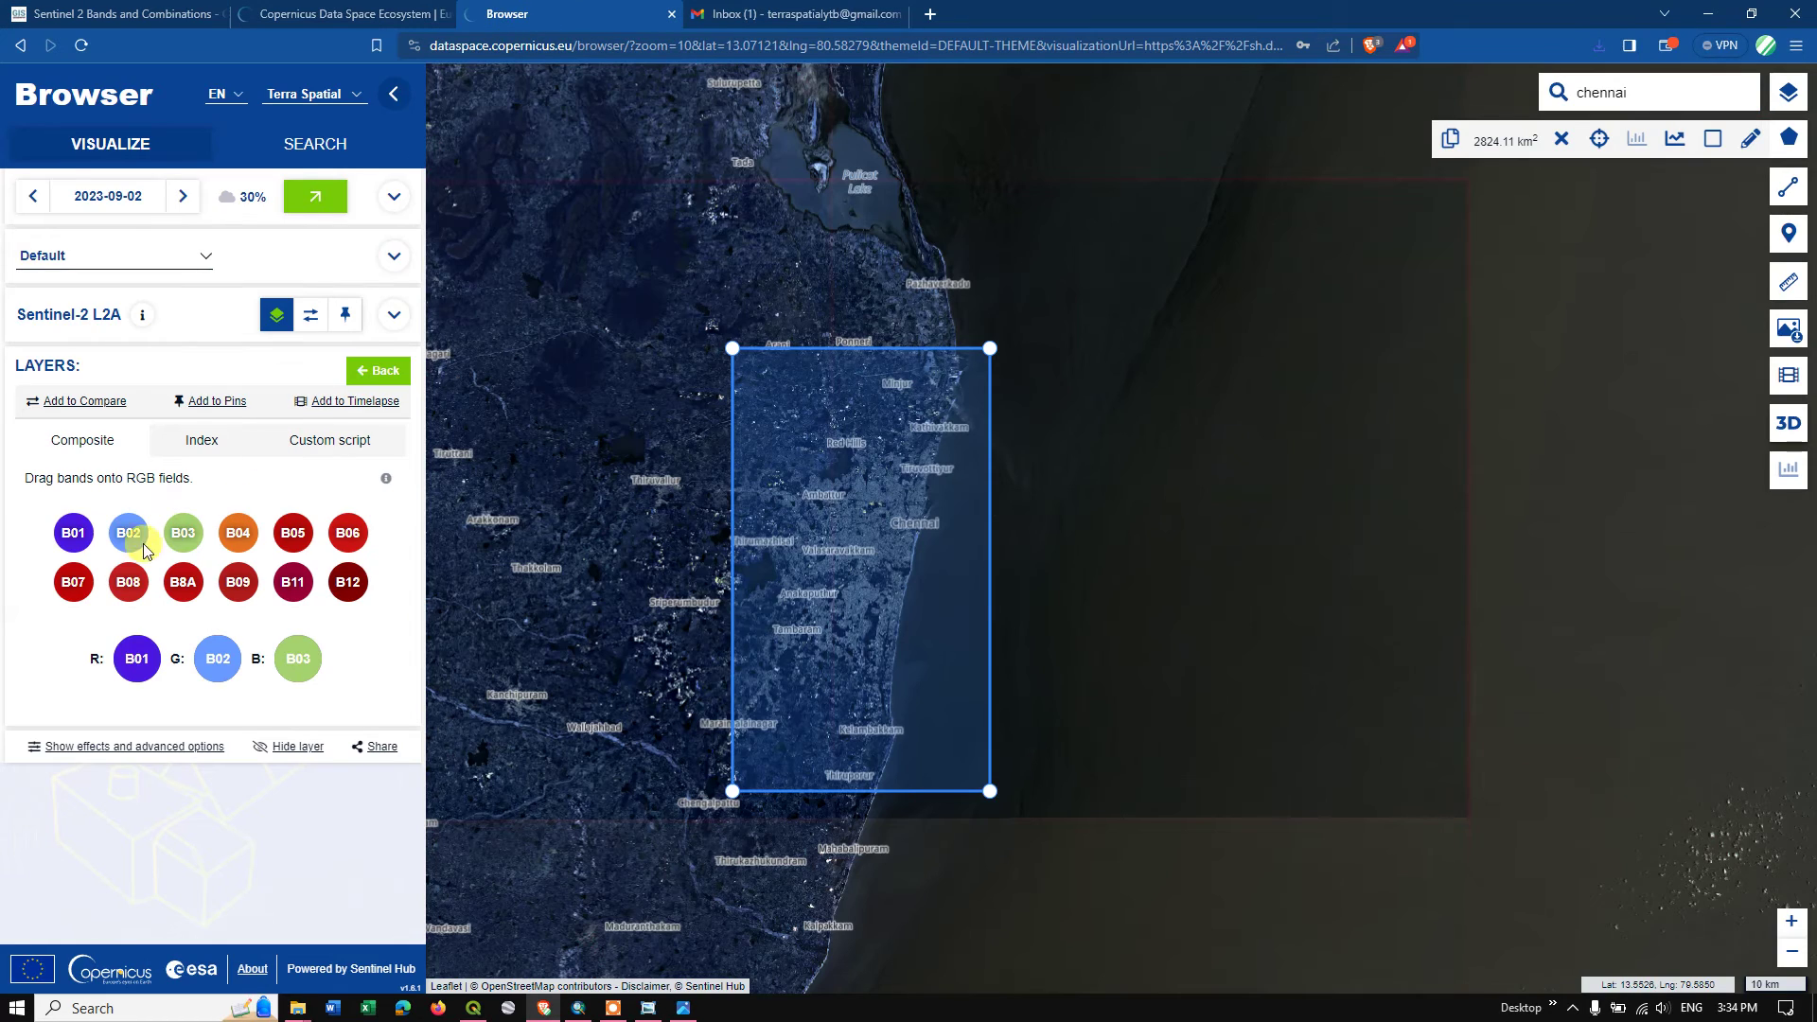
left_click_drag(128, 582, 137, 659)
left_click_drag(236, 526, 218, 658)
left_click_drag(172, 536, 295, 656)
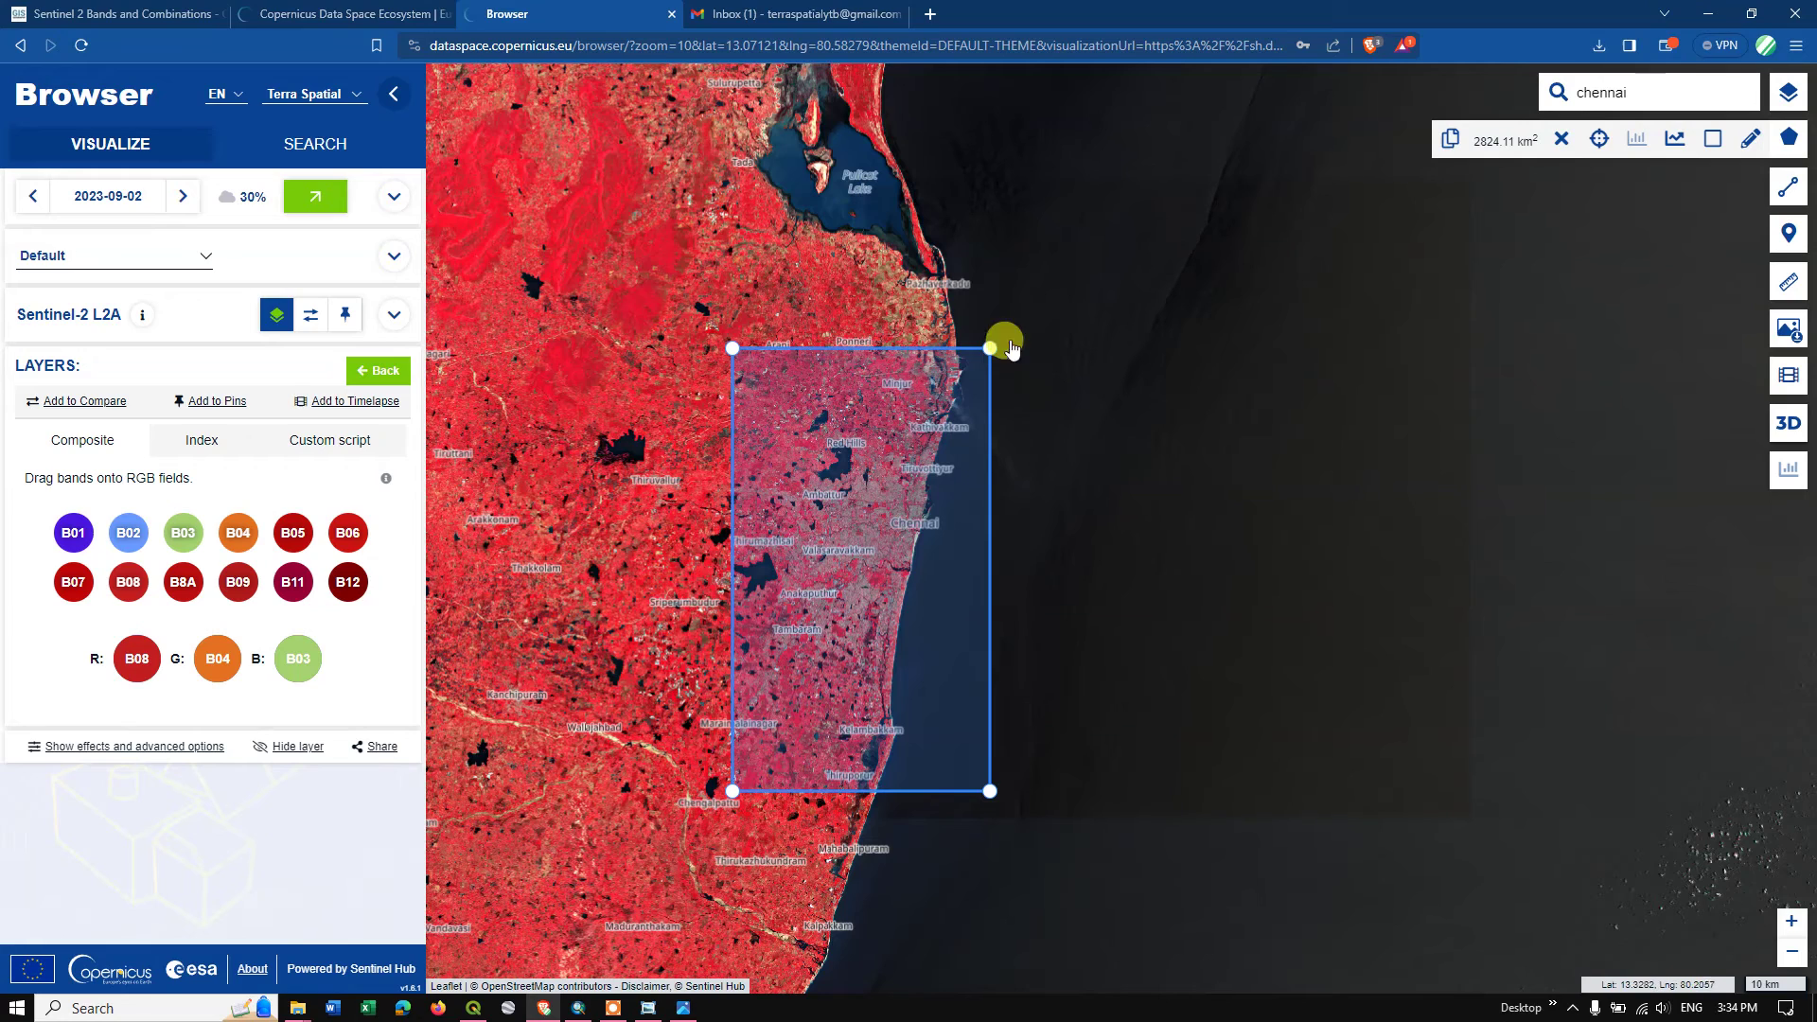
Review the analytical image format options for downloading the custom composite, keep JPG (no georeference), and close the image download dialog
left_click(1791, 333)
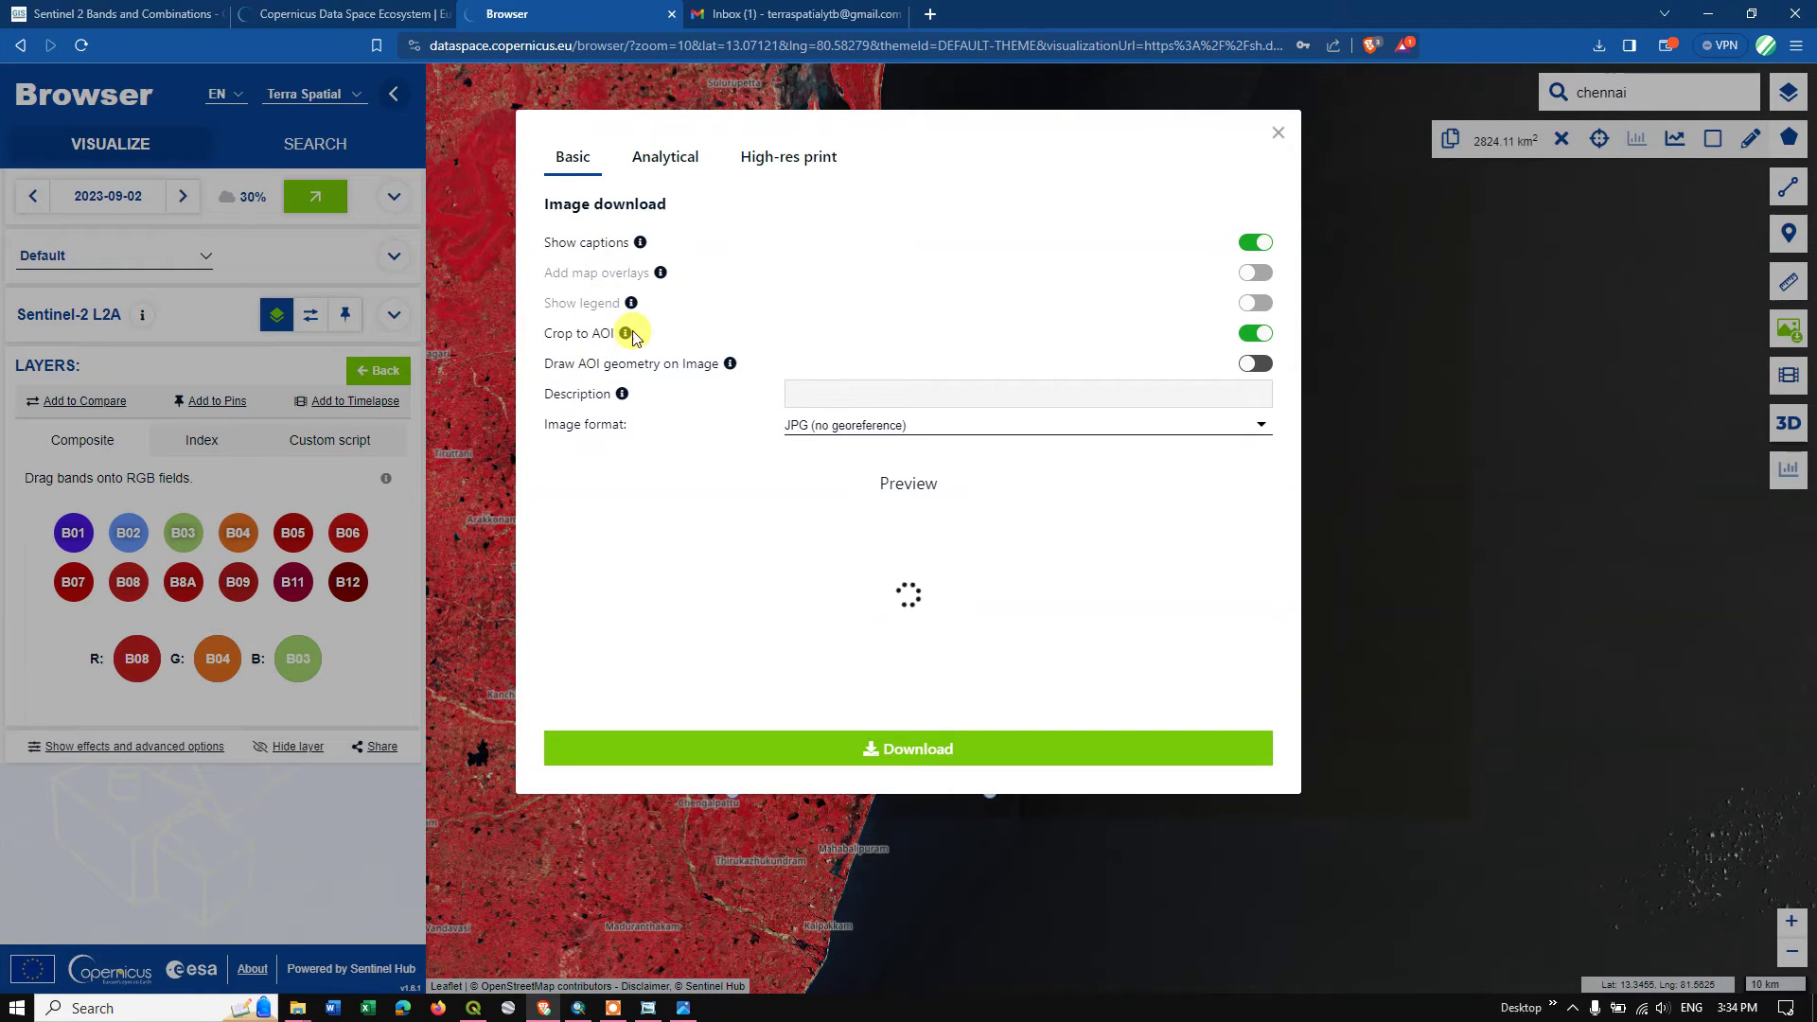
left_click(667, 167)
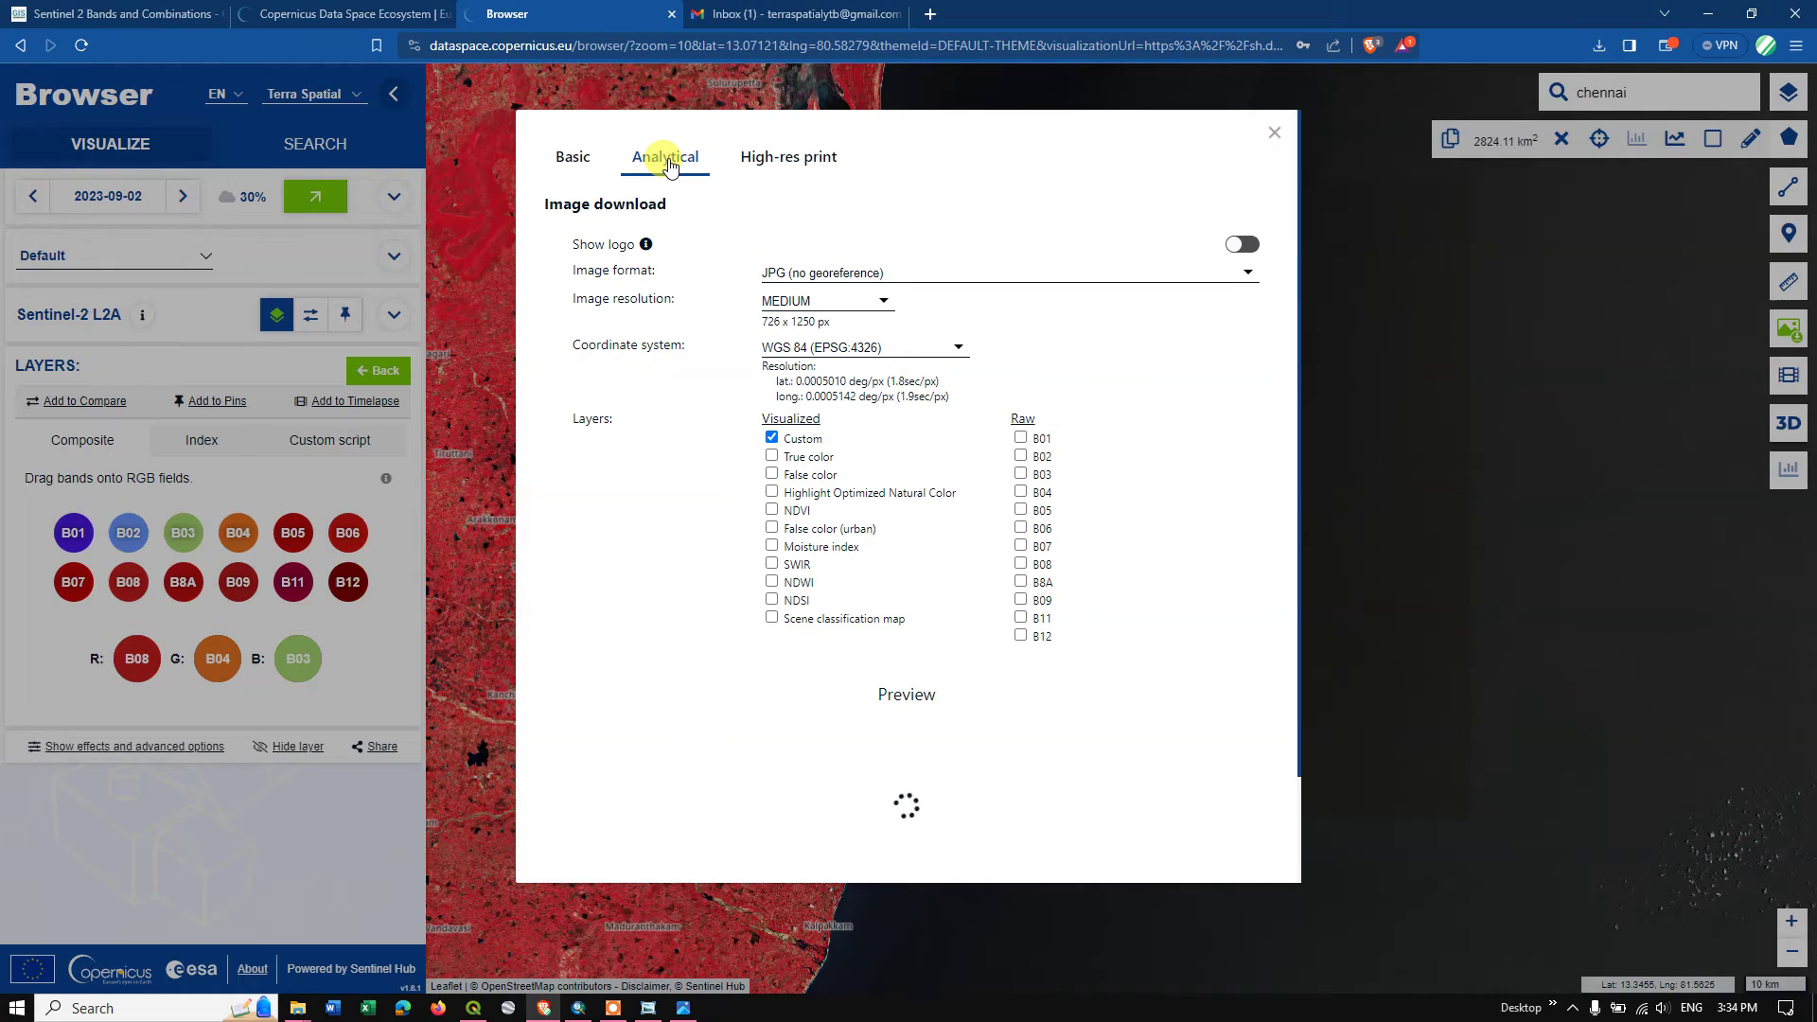
left_click(852, 274)
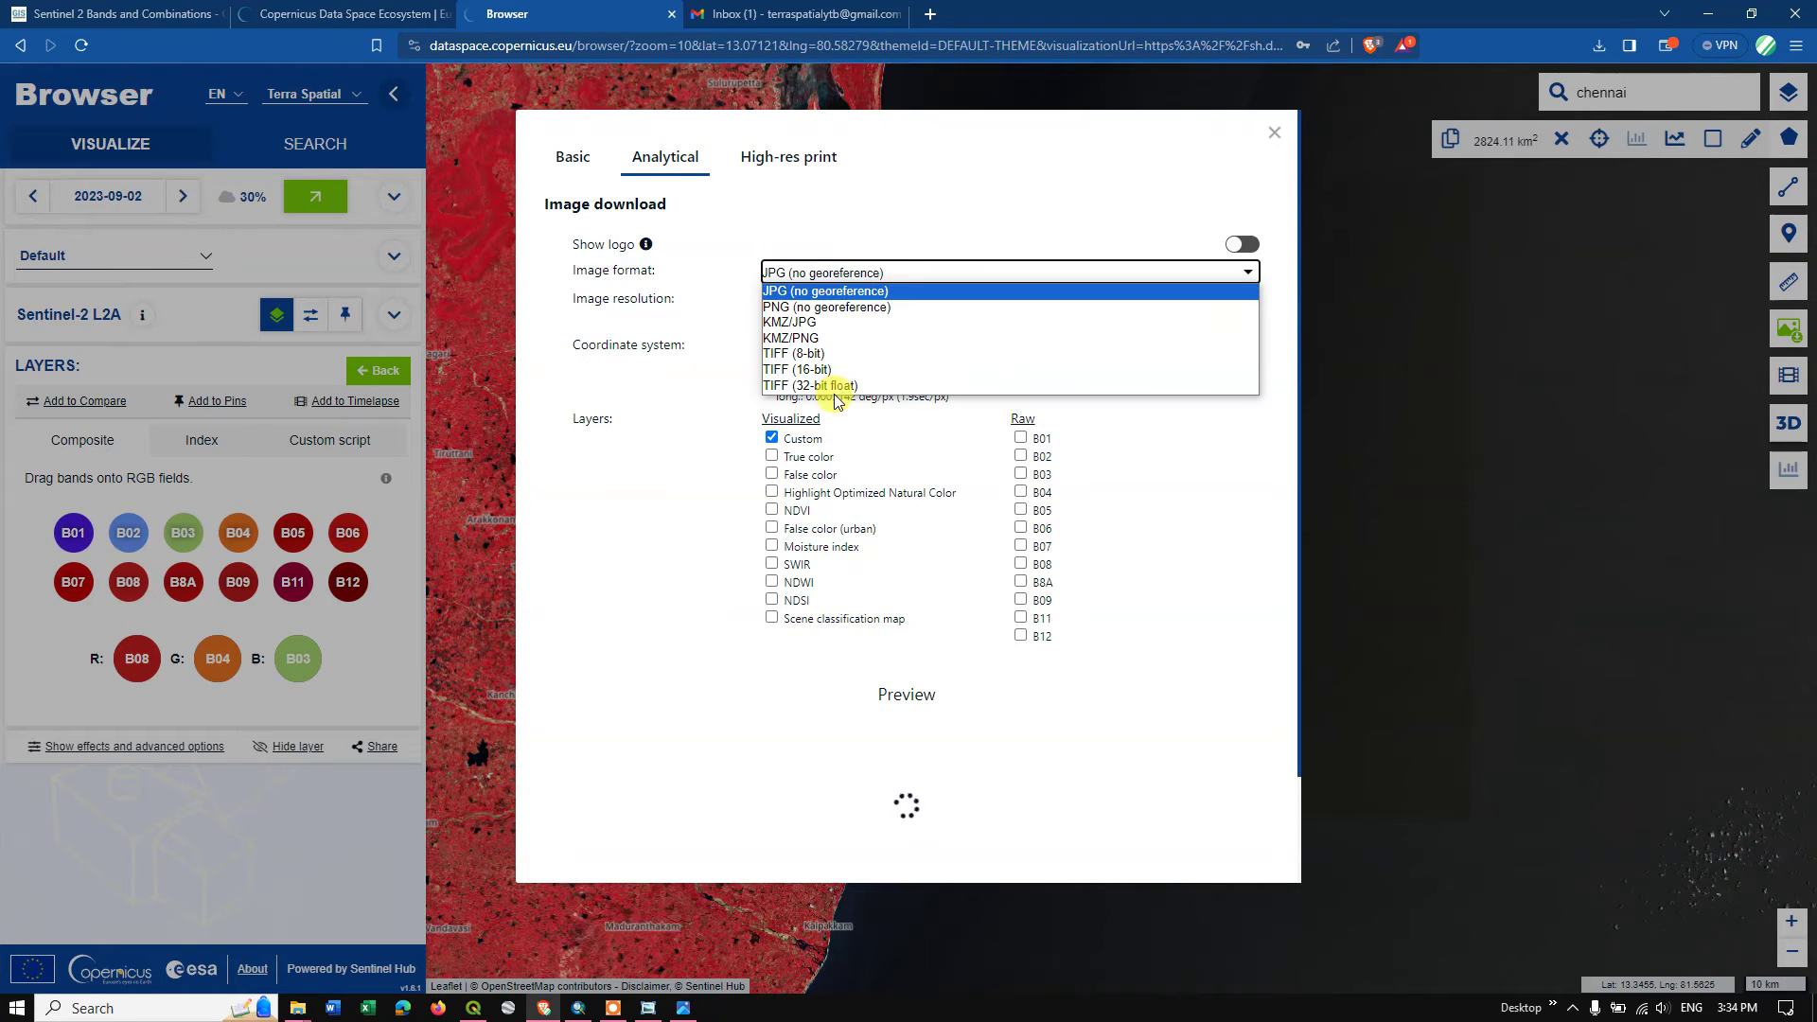
left_click(851, 291)
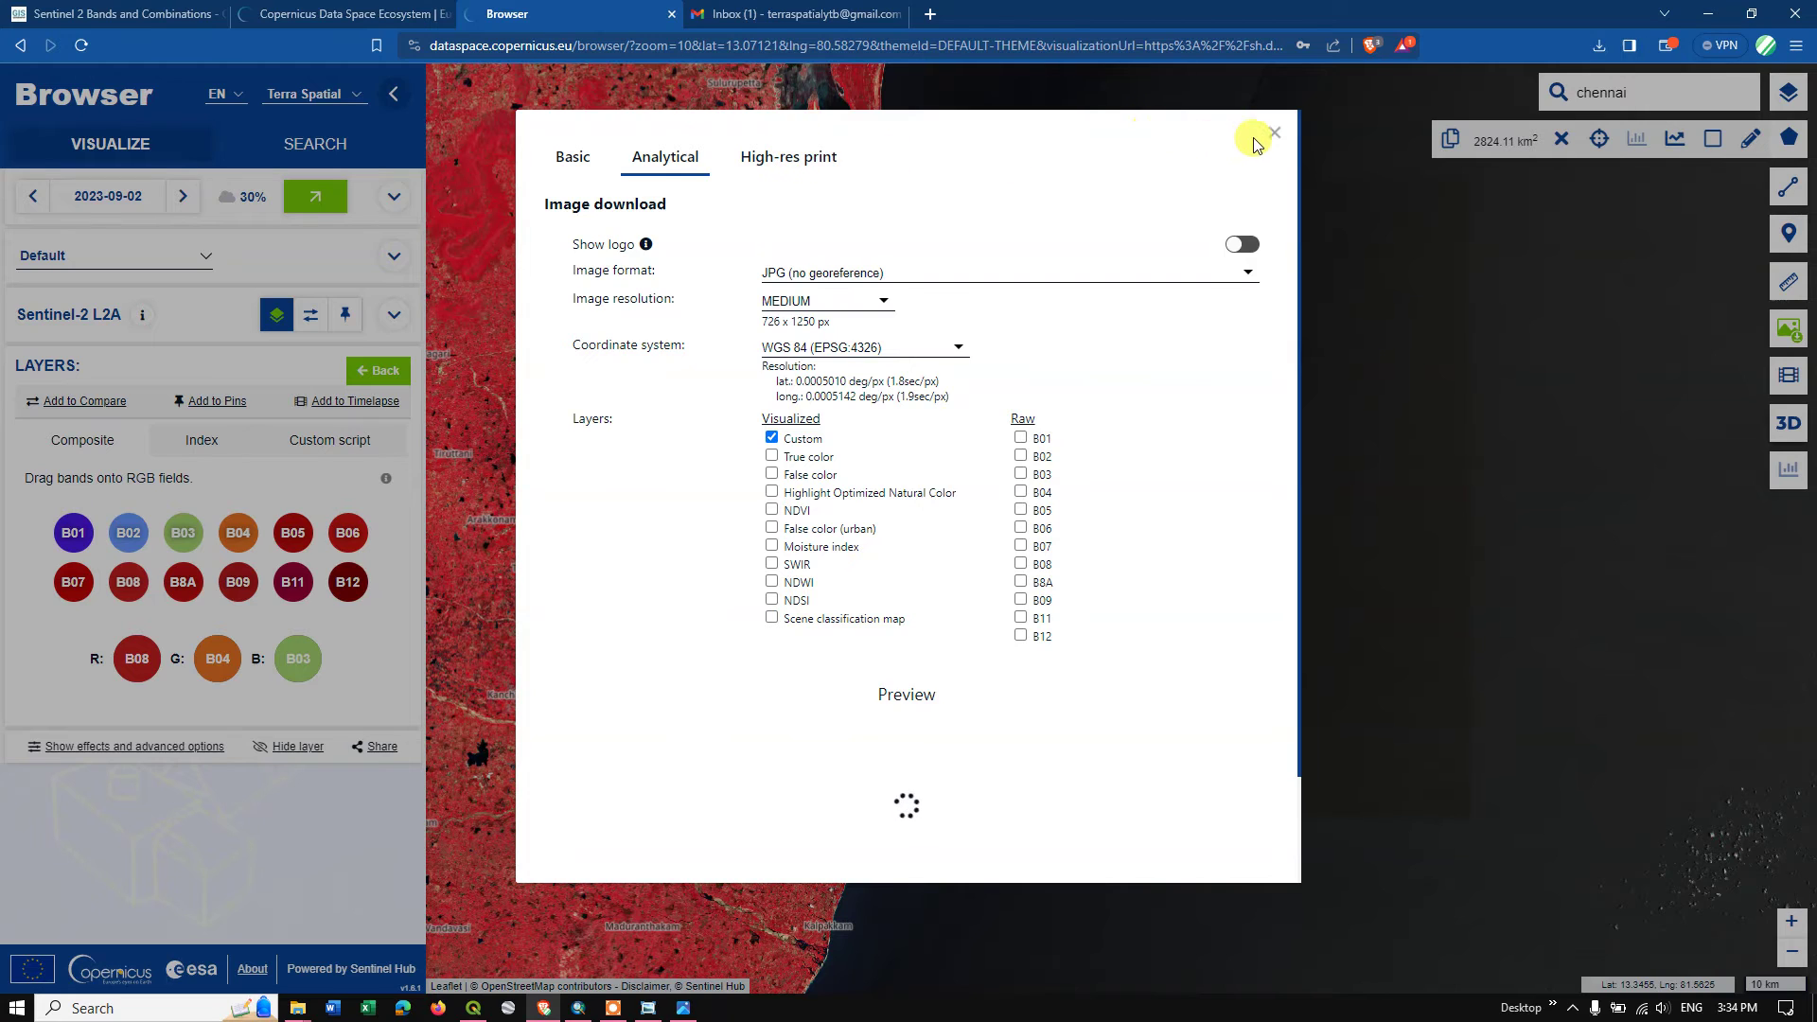
left_click(1275, 134)
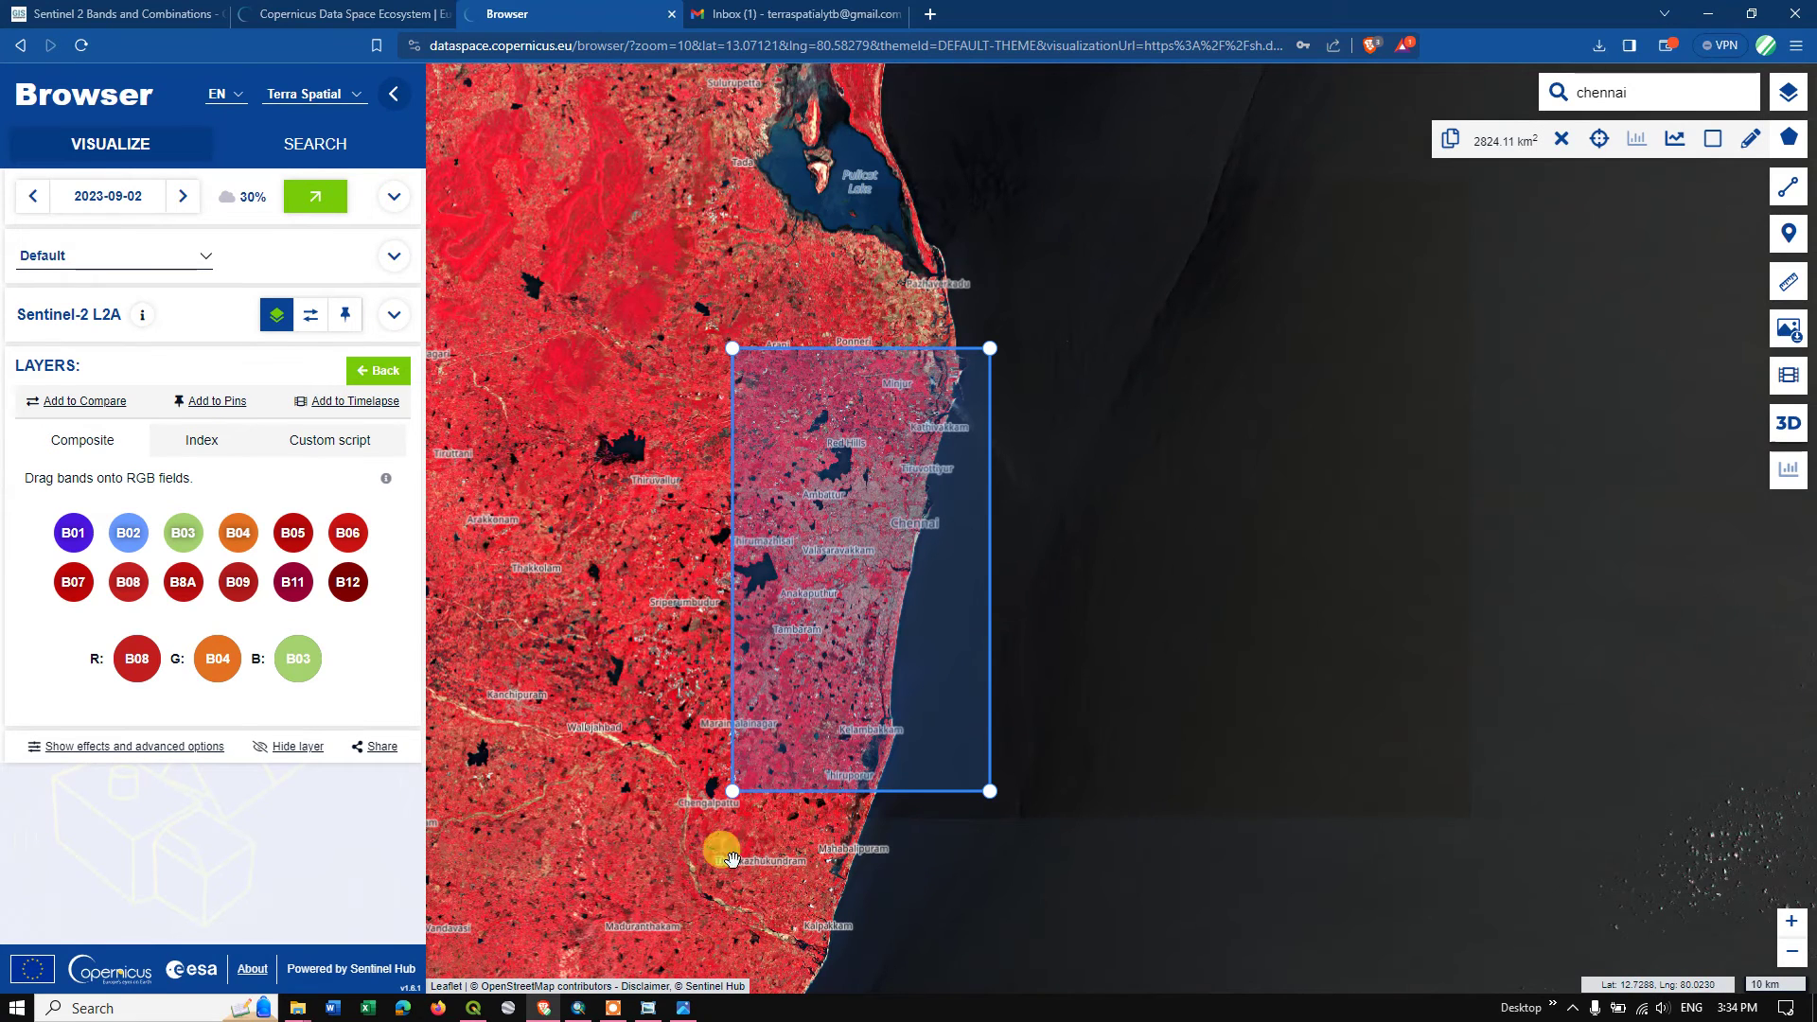
Look up the agriculture combination on the GISGeography page and build the custom composite with B11 as red, B08 as green and B02 as blue
left_click(113, 13)
scroll(667, 621, "down", 5)
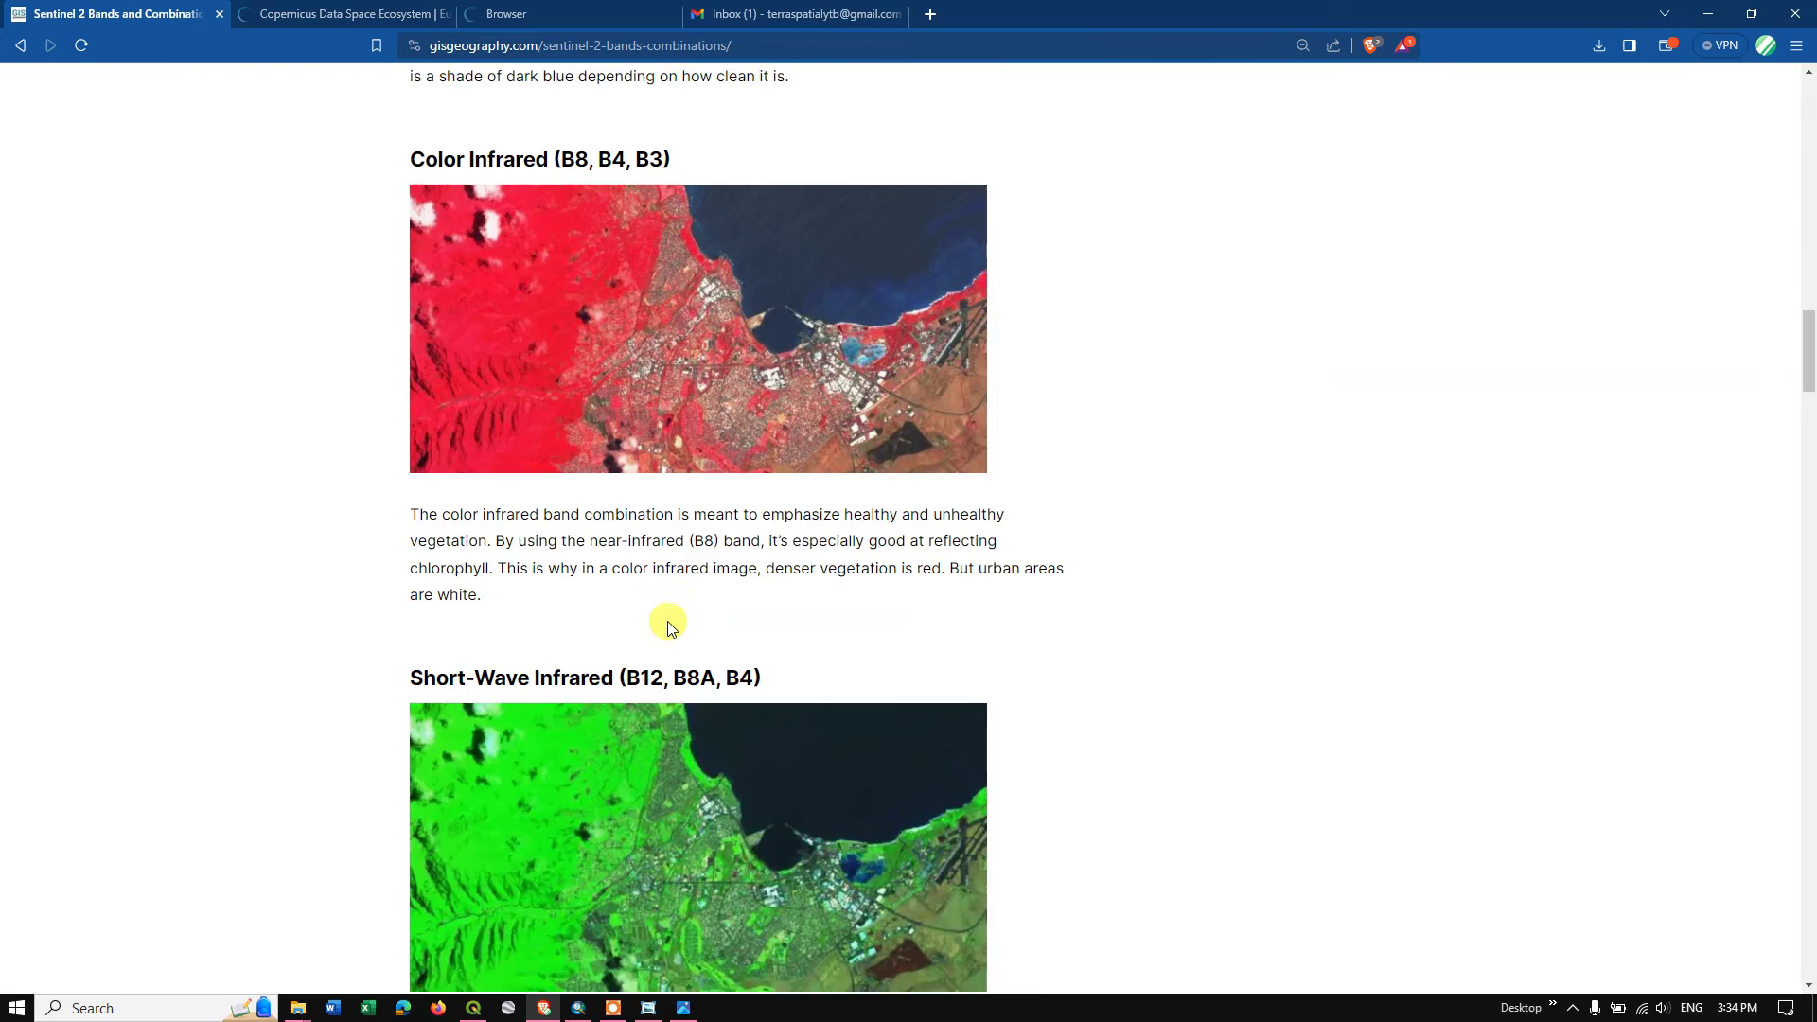
scroll(668, 621, "down", 5)
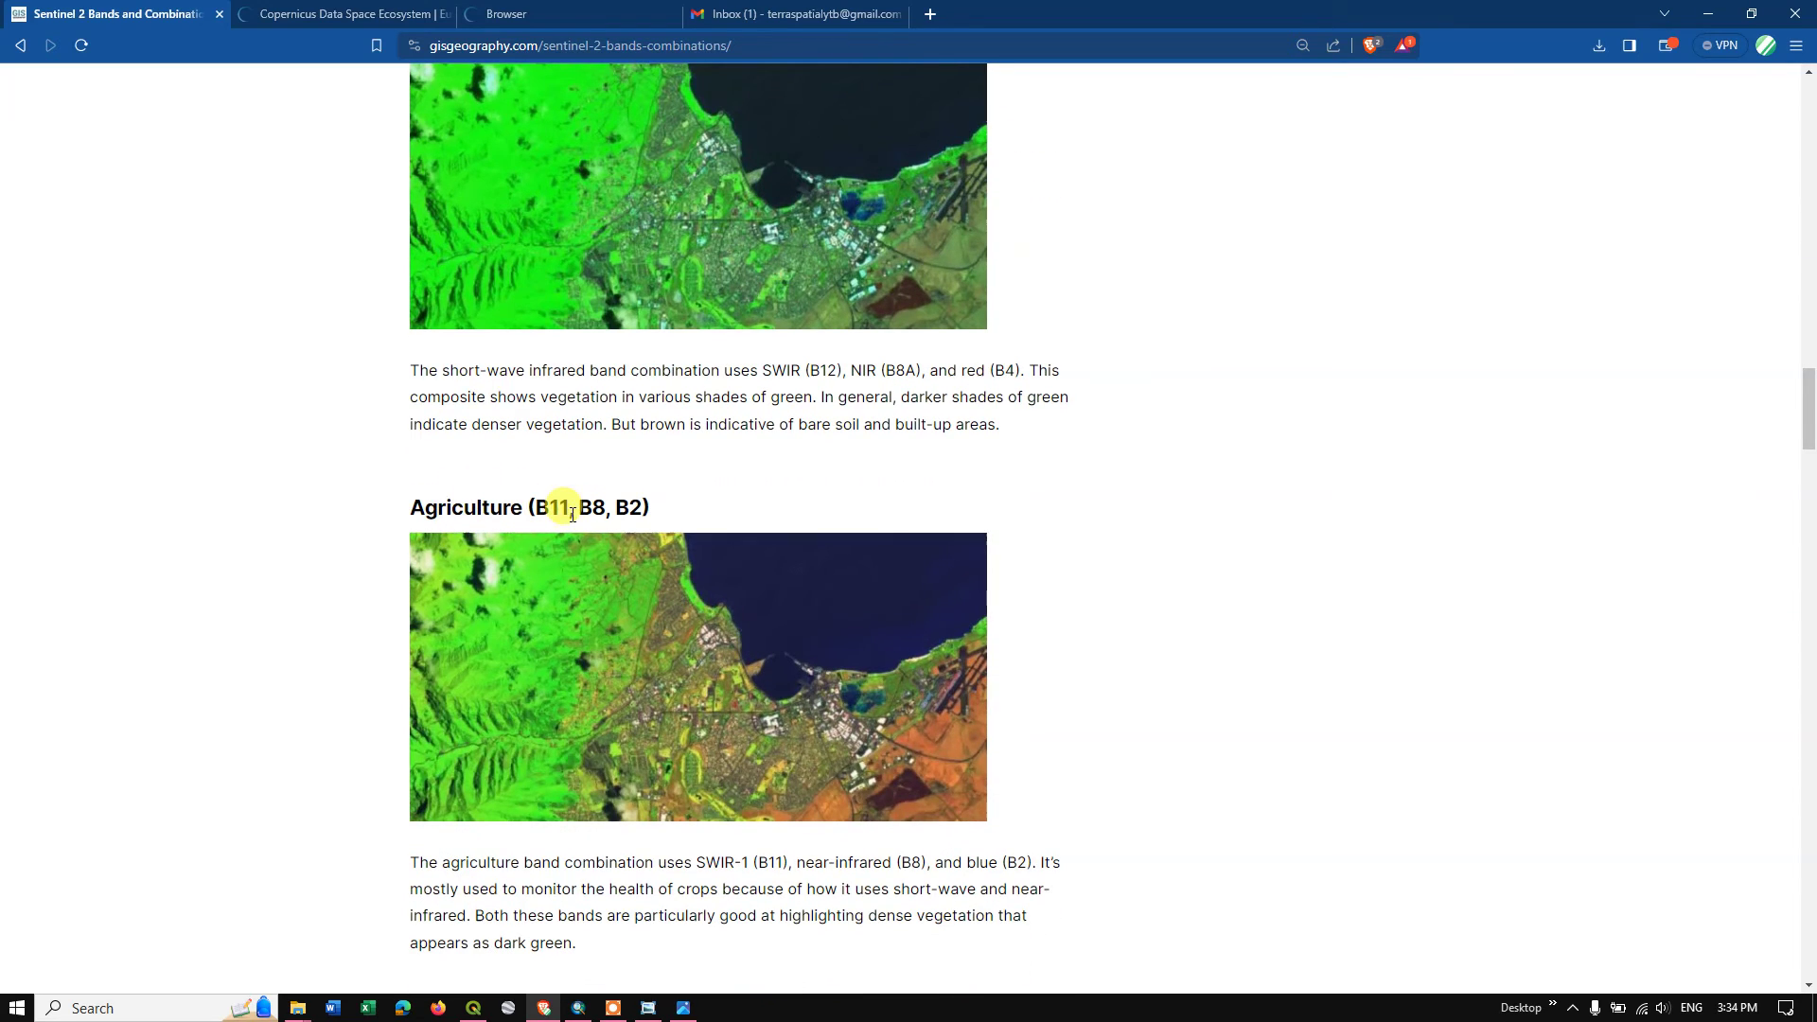
left_click(544, 13)
left_click_drag(293, 579, 137, 659)
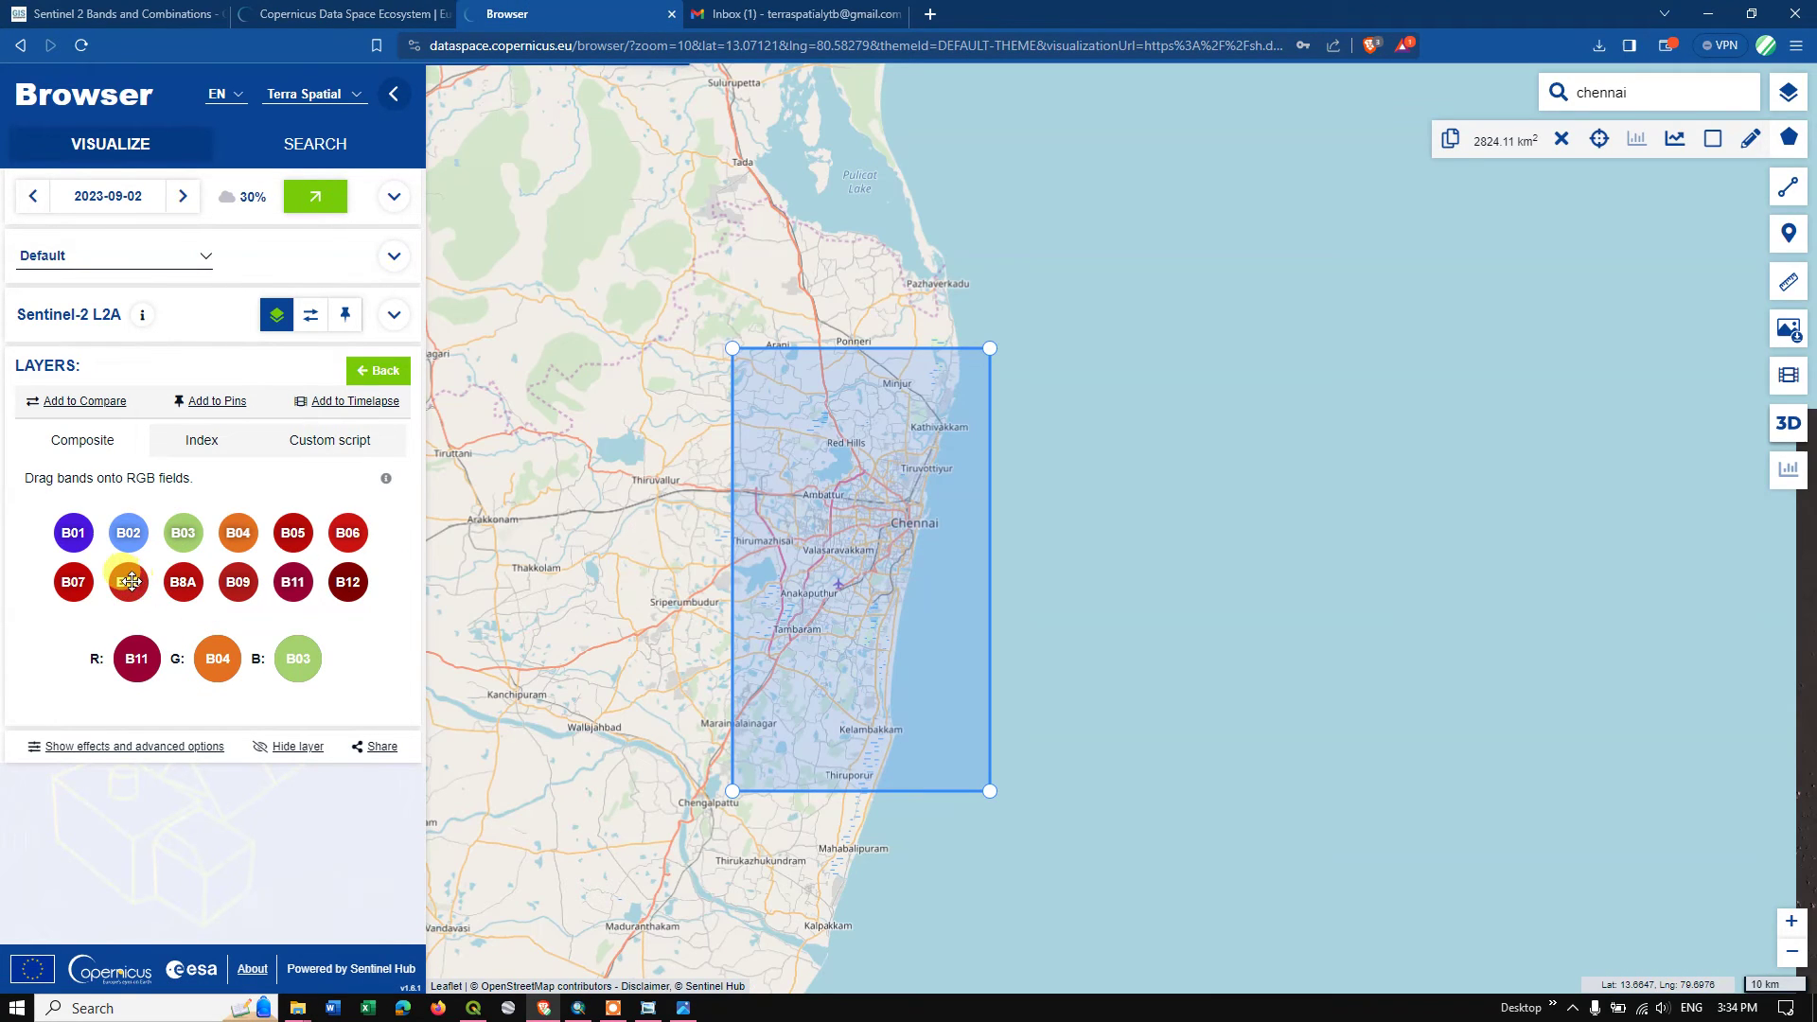
left_click_drag(130, 581, 218, 659)
left_click_drag(127, 533, 298, 668)
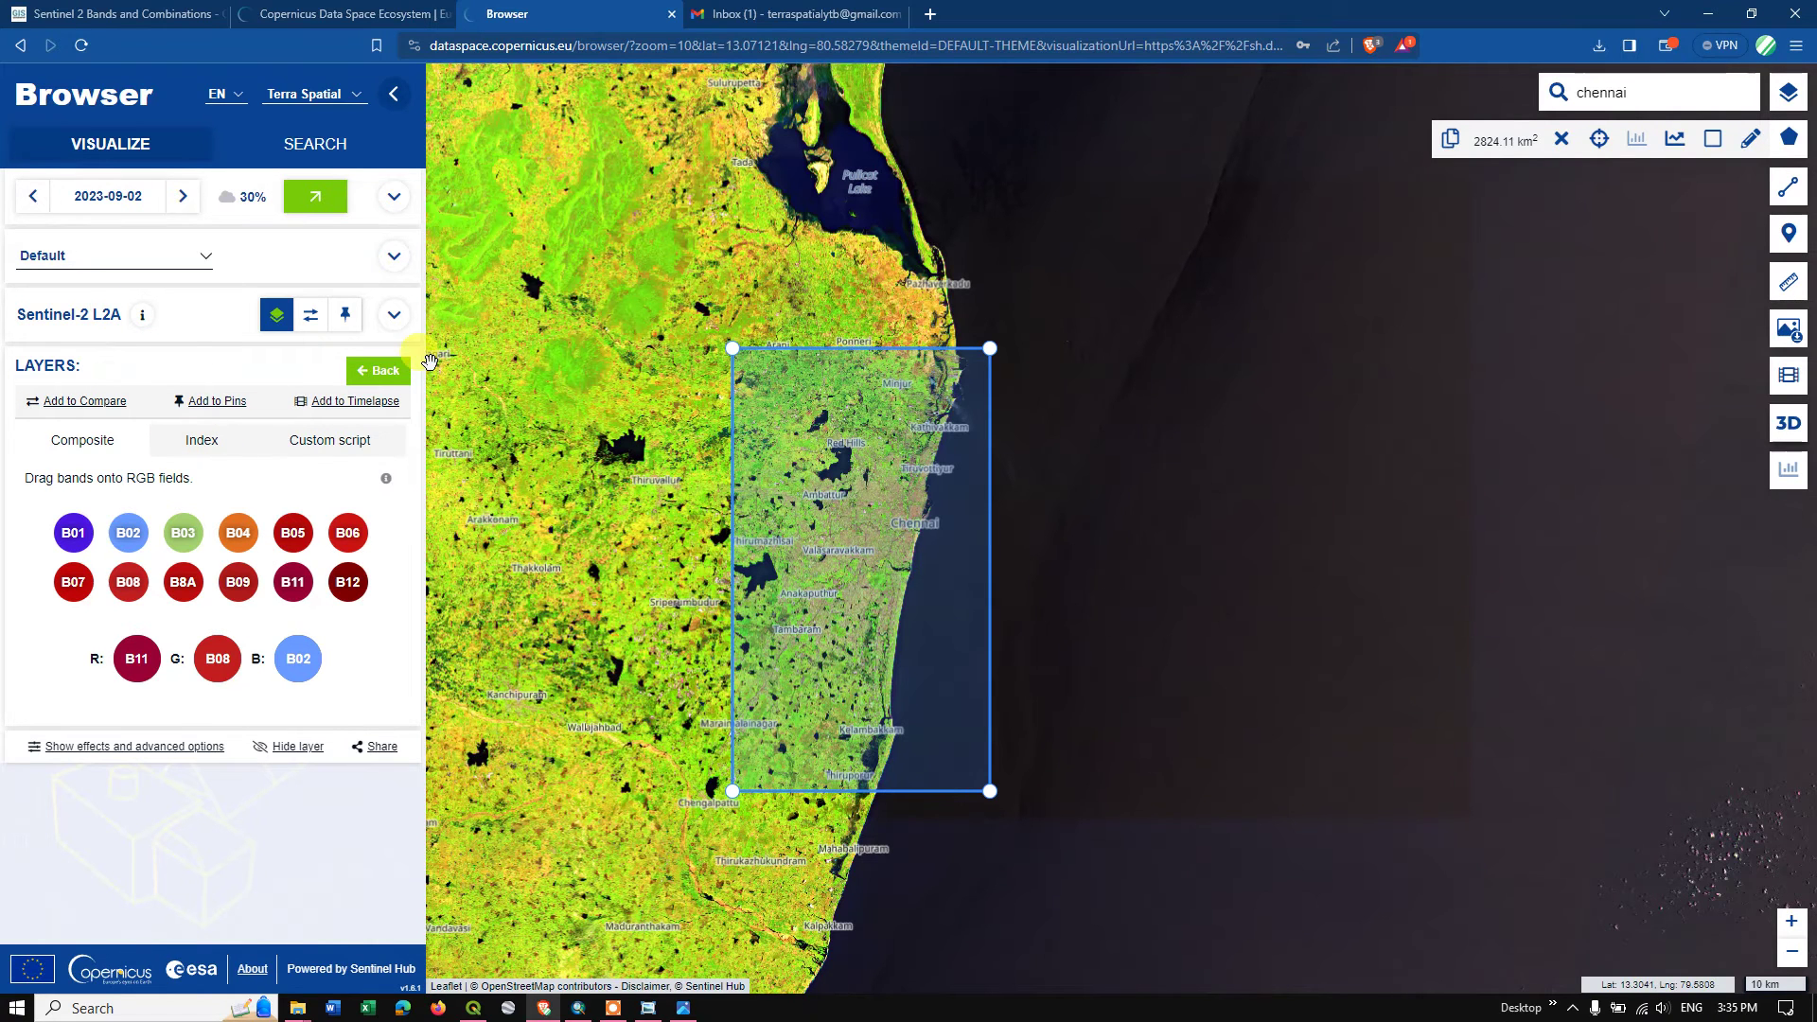
left_click(380, 371)
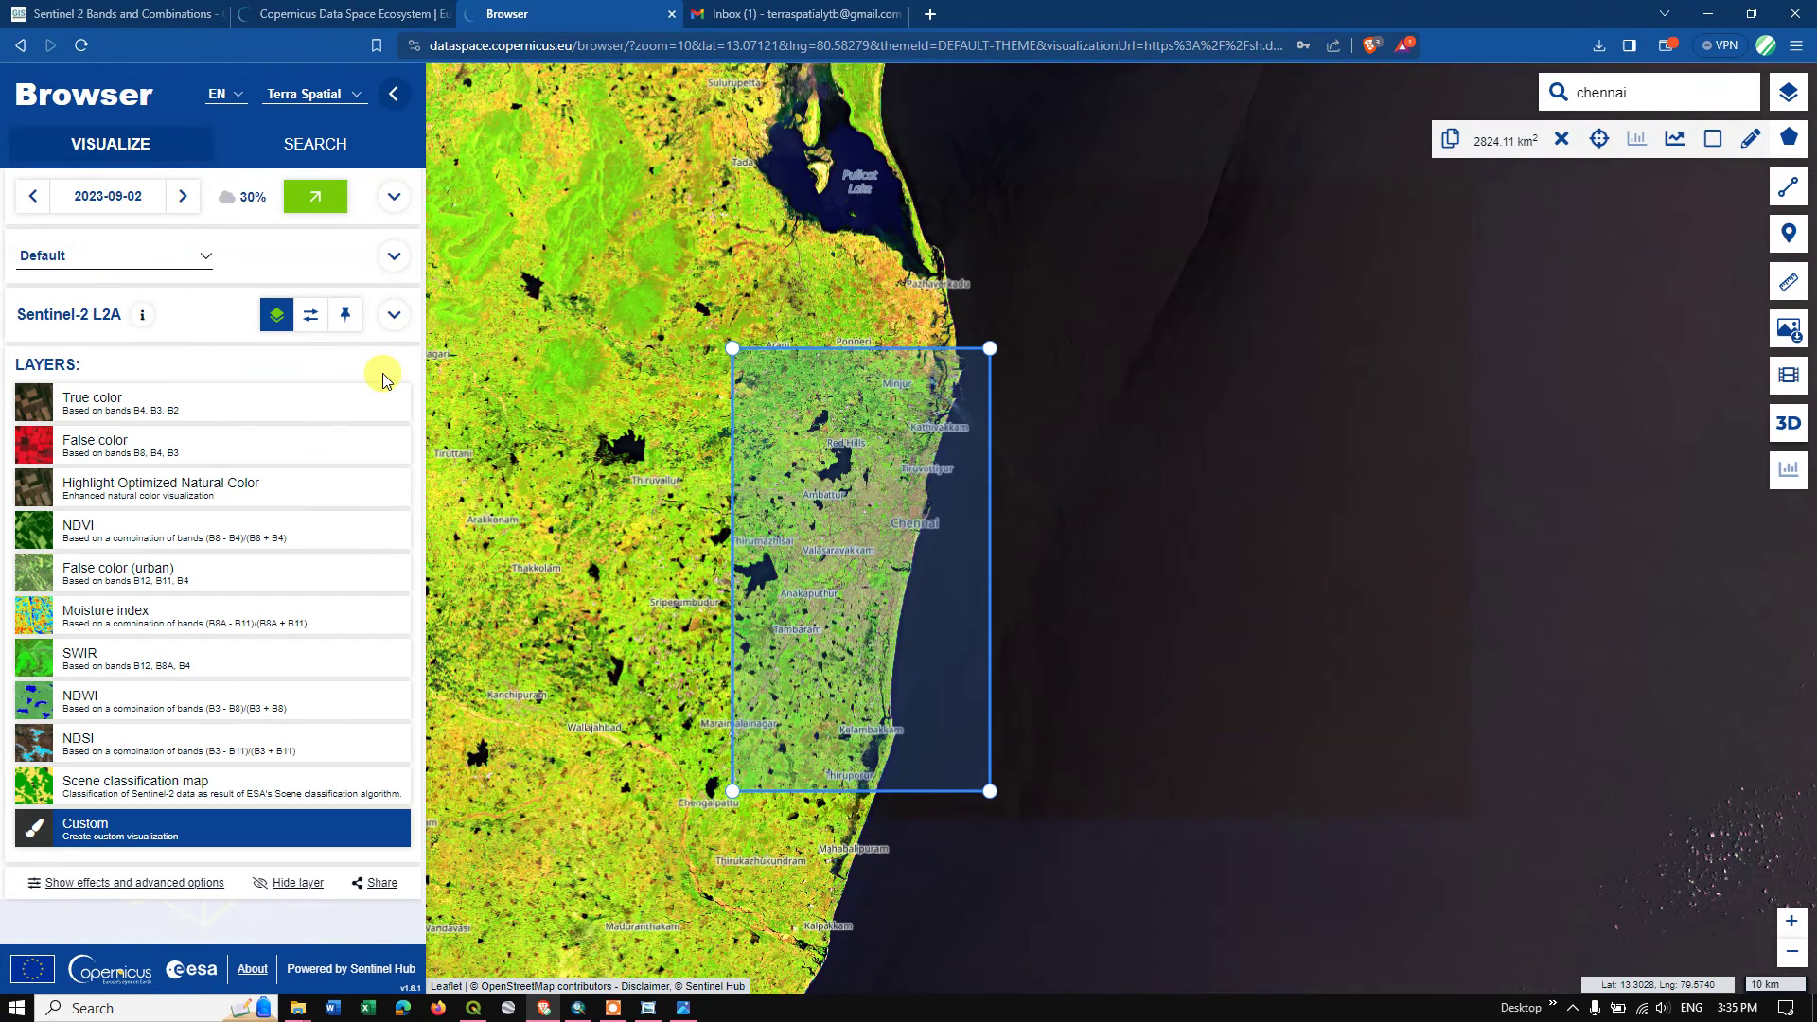
left_click(94, 833)
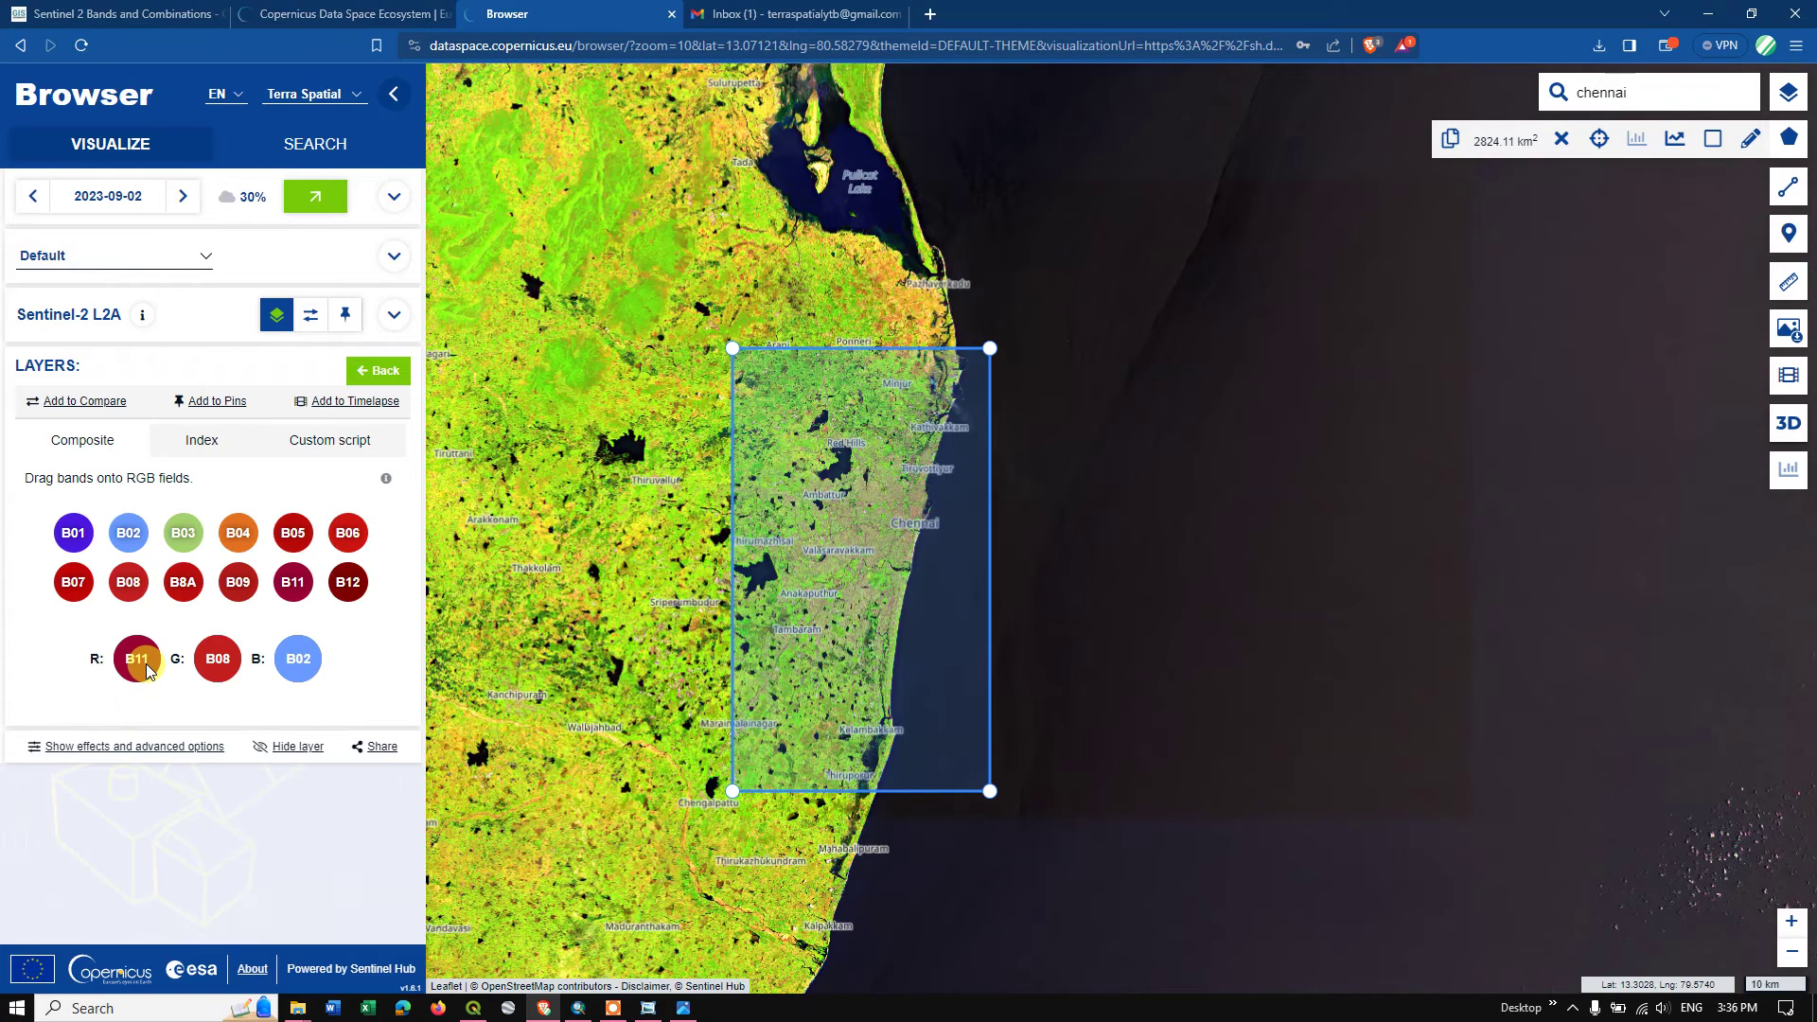
Review the agriculture, geology, bathymetric, vegetation index and short-wave infrared band combinations on the GISGeography page
left_click(133, 8)
scroll(729, 644, "down", 2)
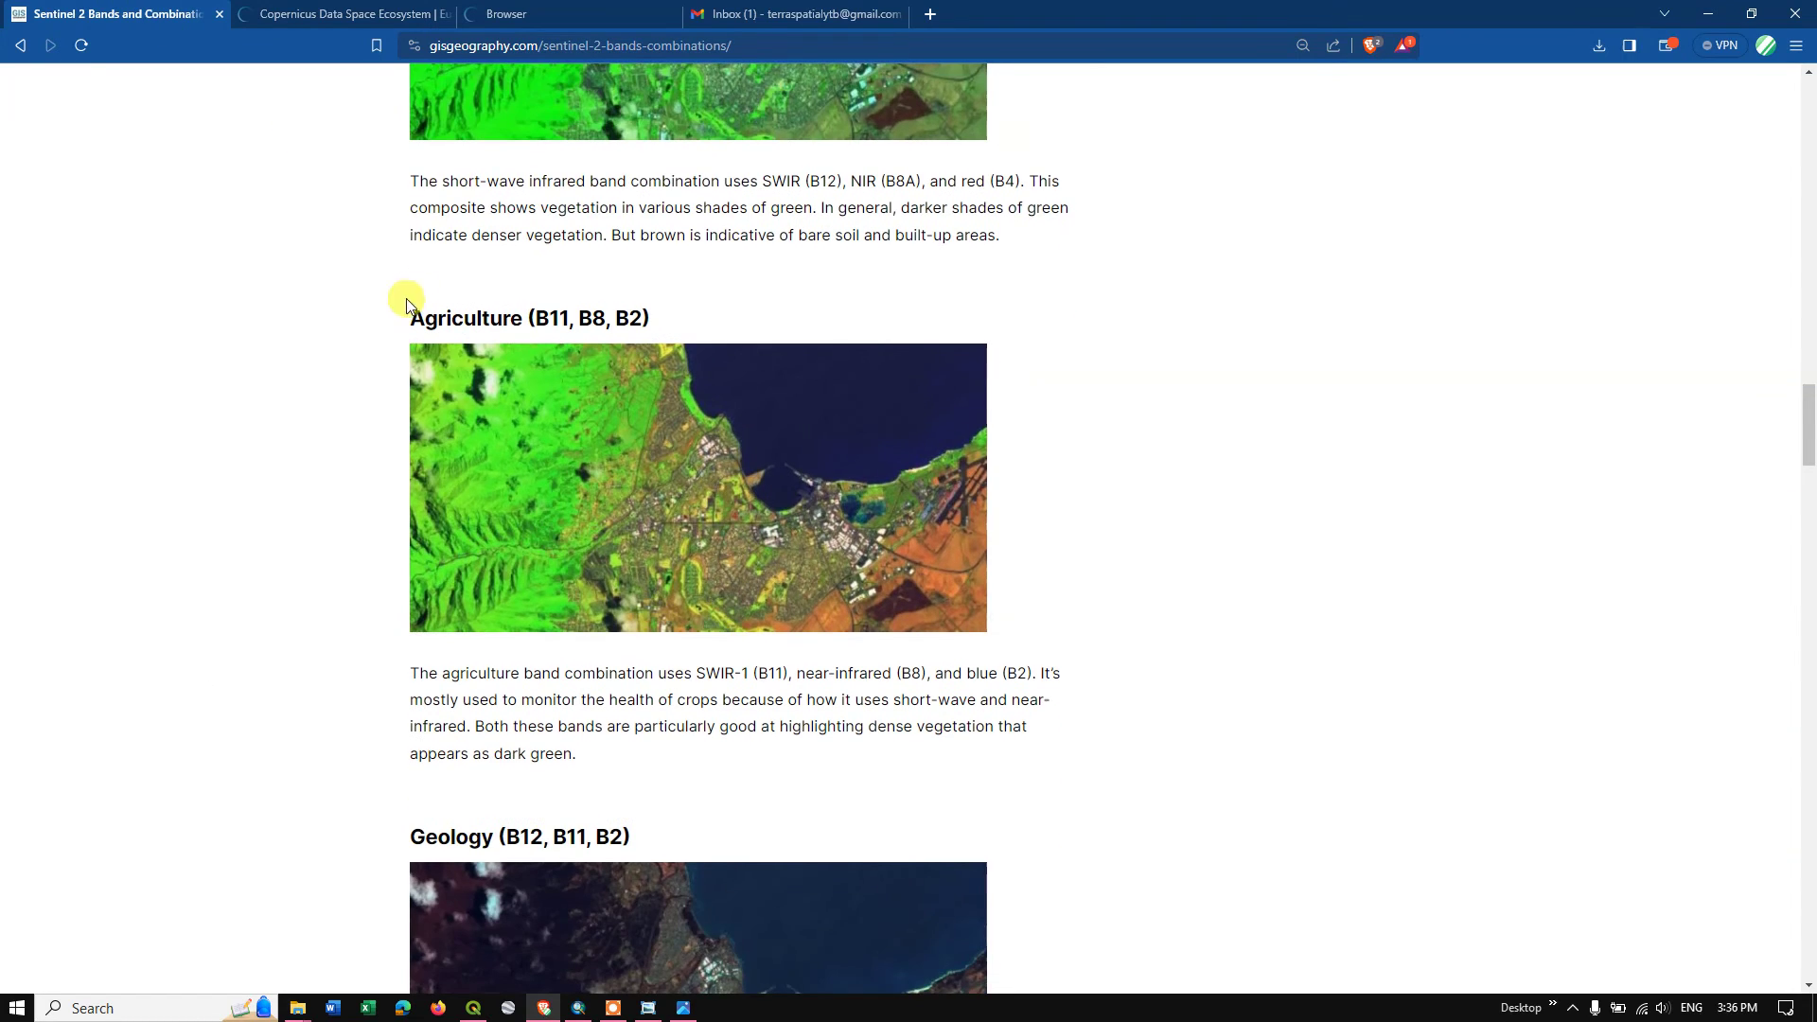
scroll(655, 532, "down", 3)
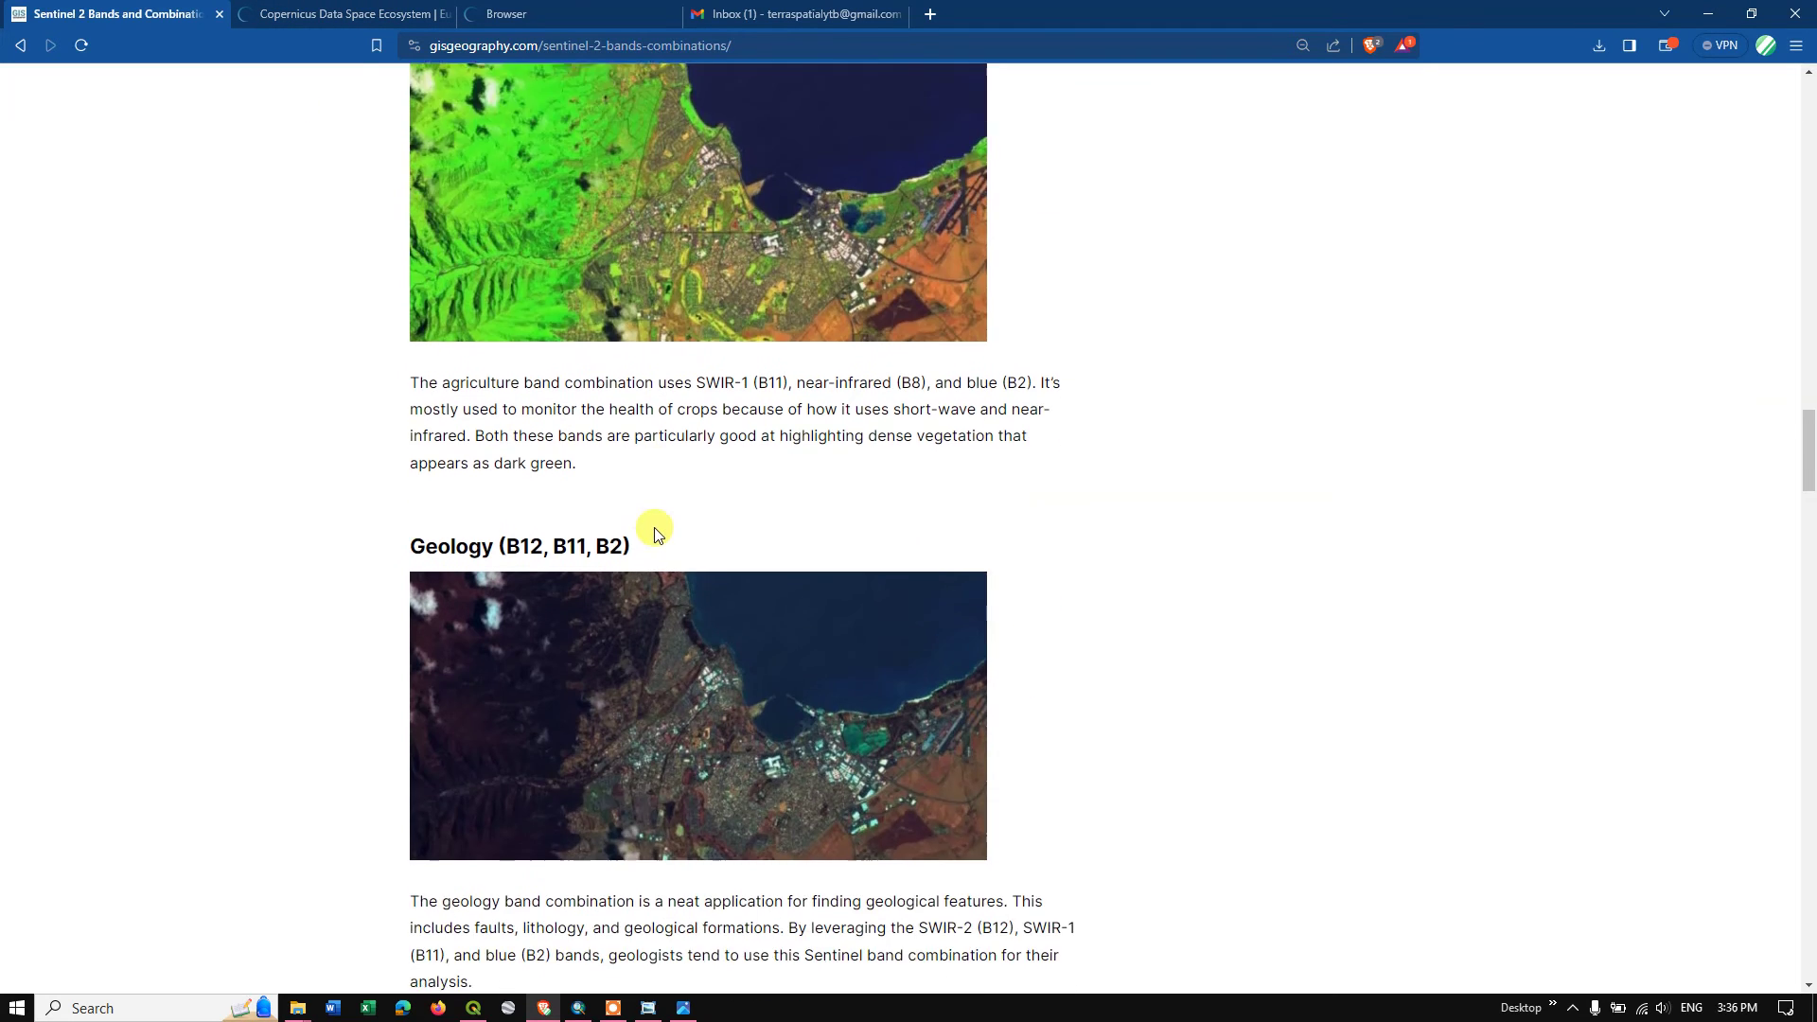
scroll(657, 526, "down", 10)
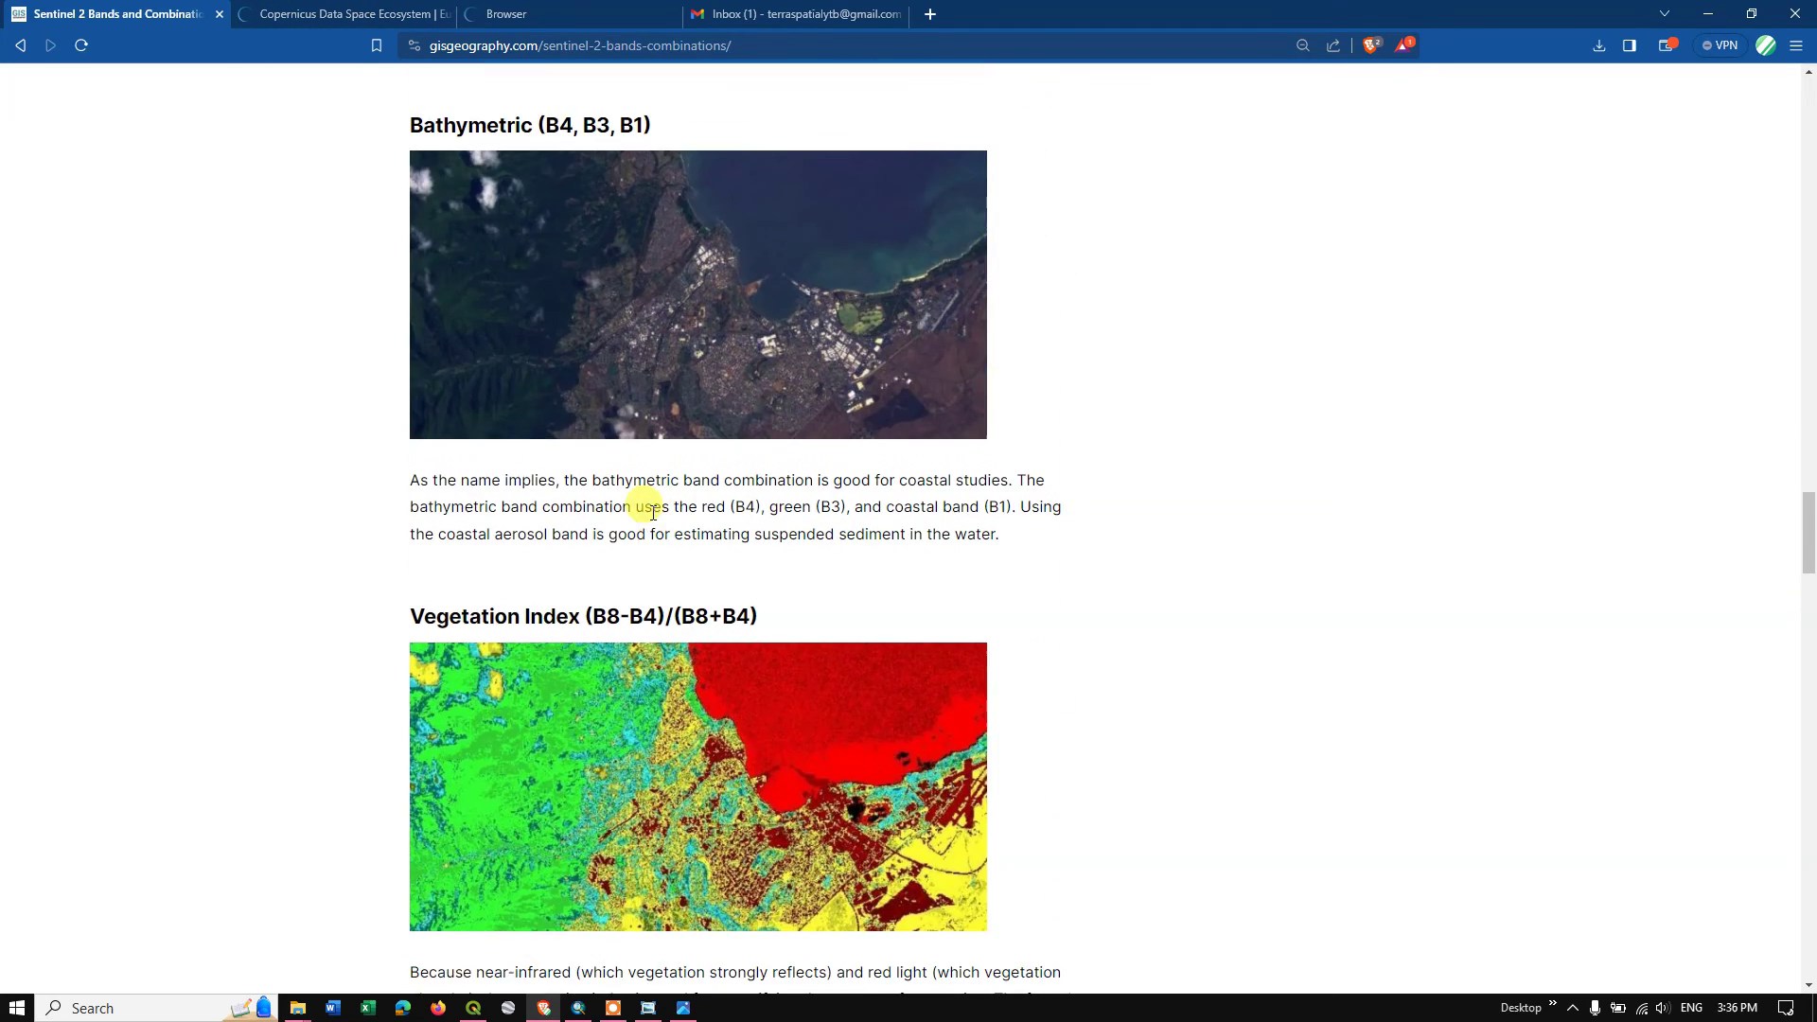
scroll(653, 511, "down", 3)
scroll(653, 511, "up", 4)
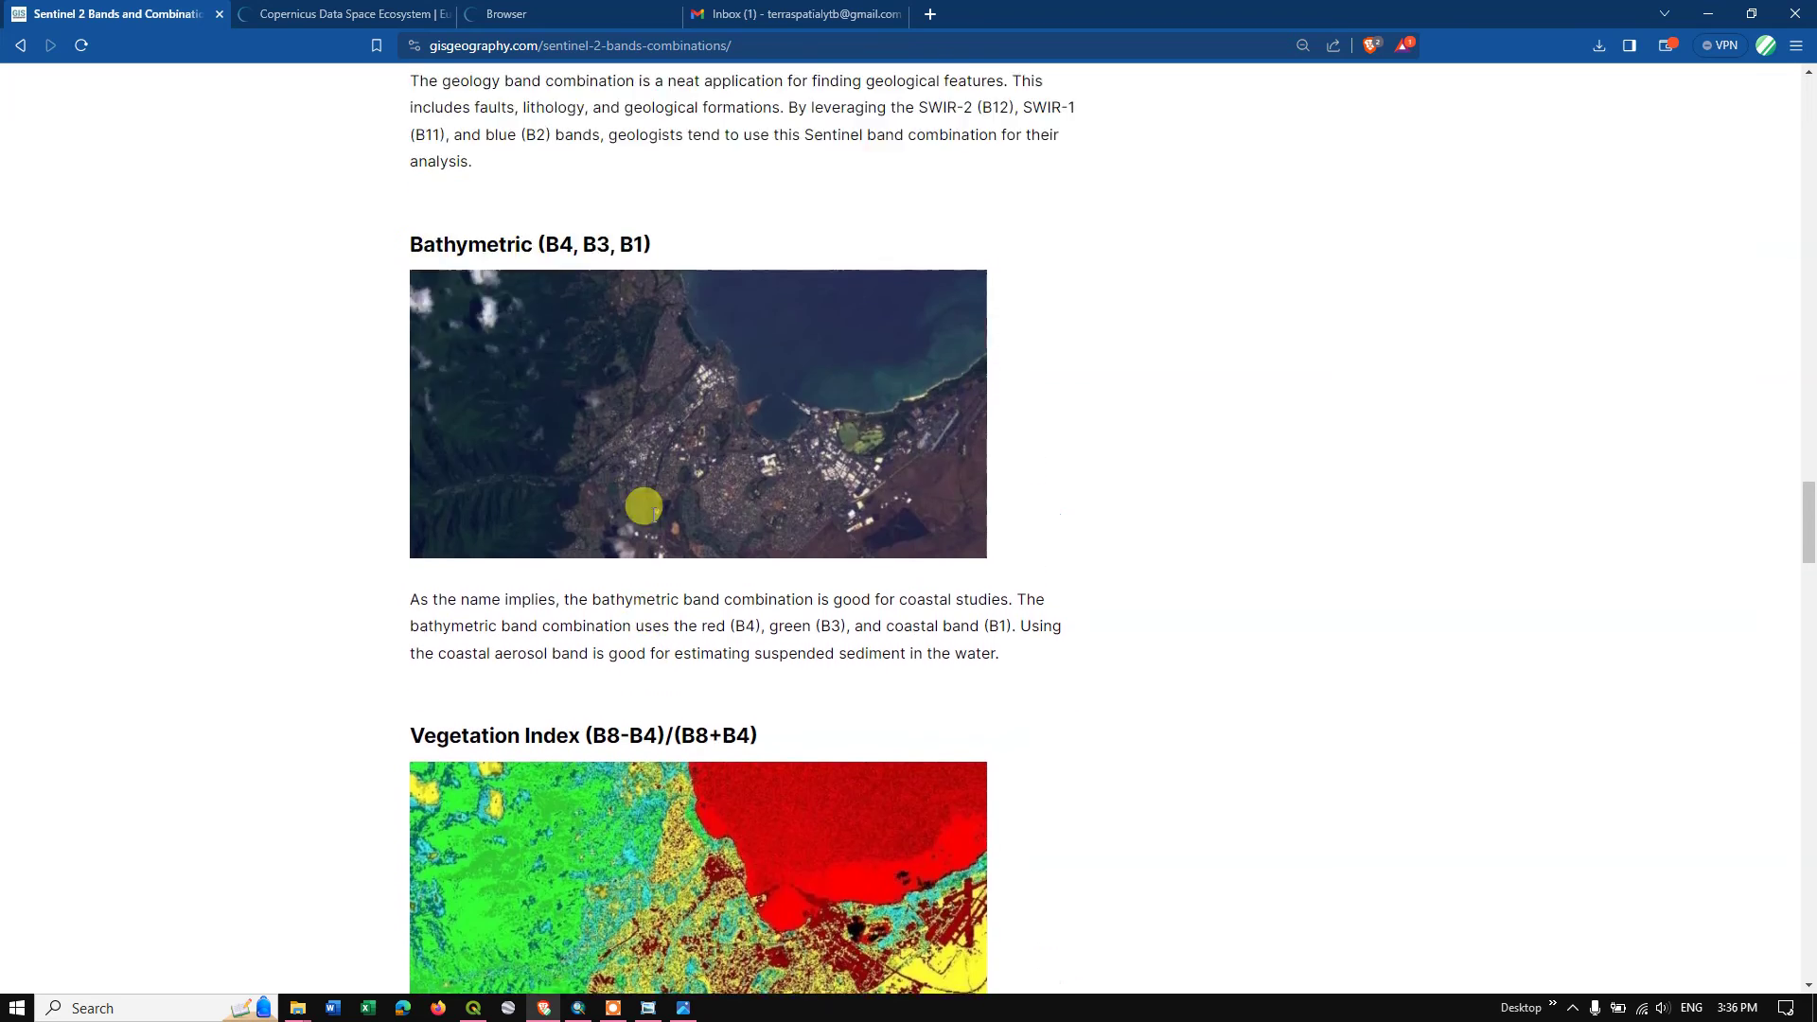
scroll(655, 514, "up", 14)
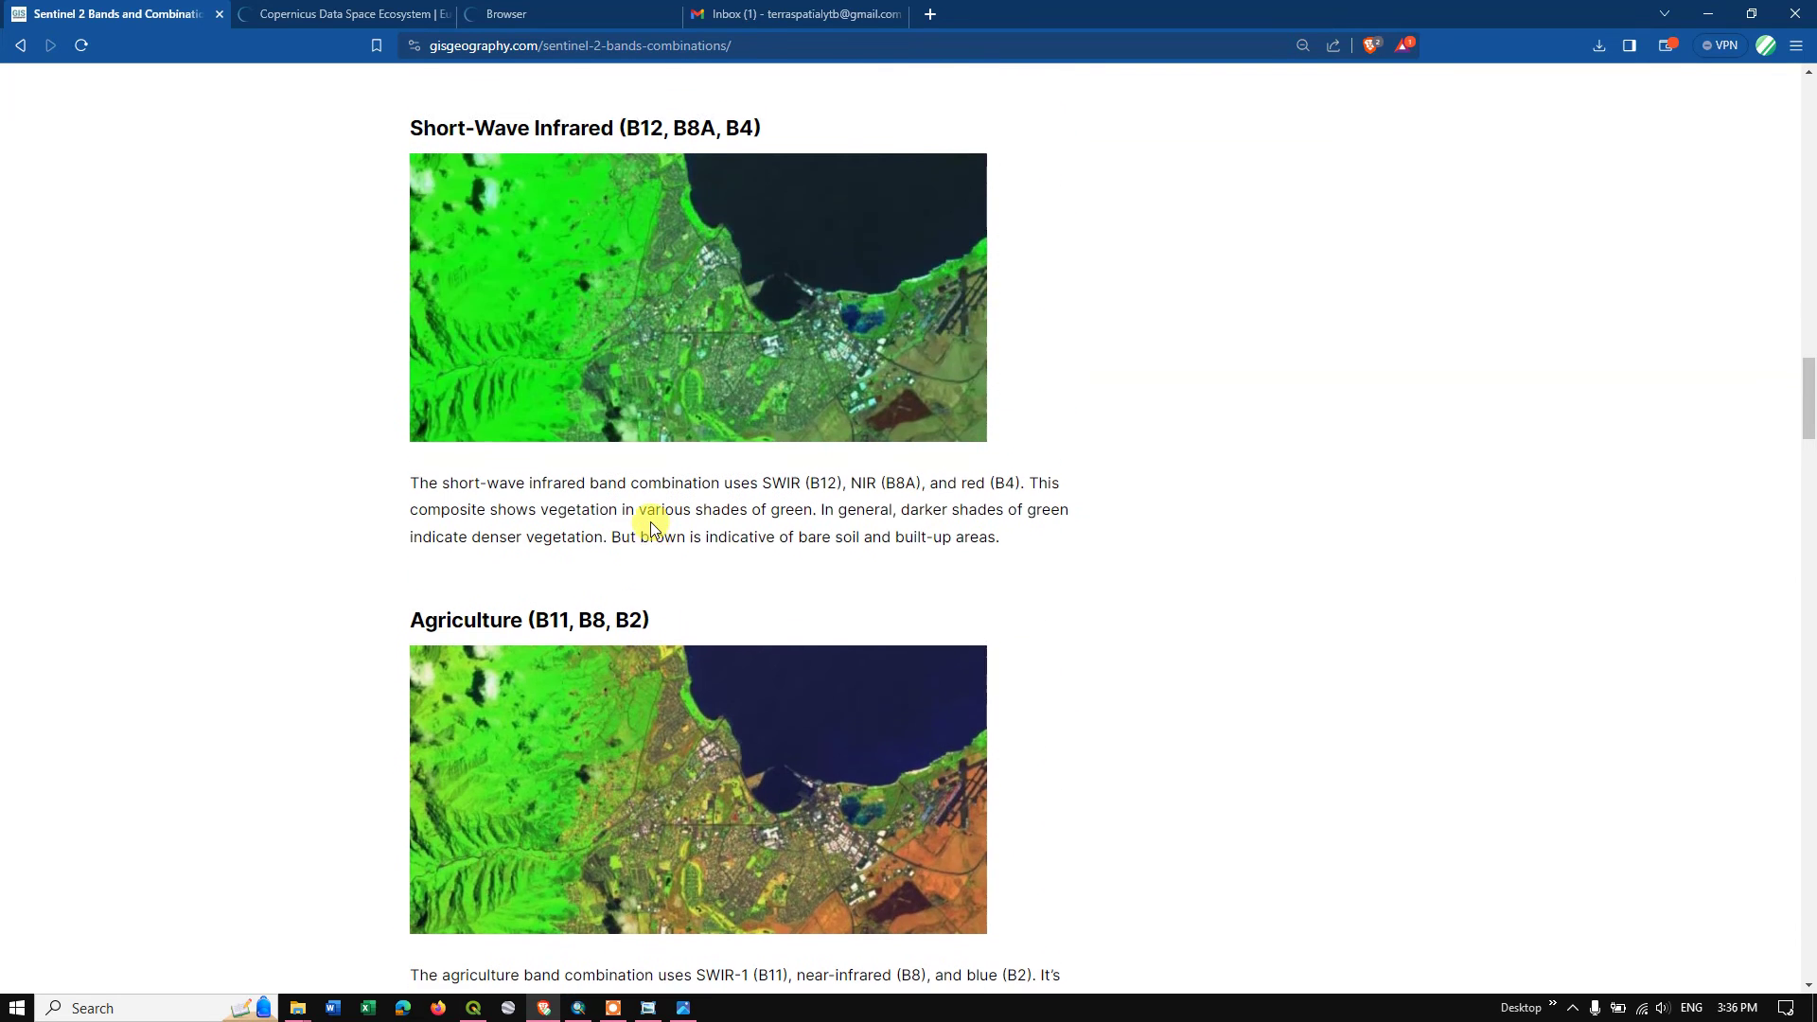
scroll(650, 527, "up", 3)
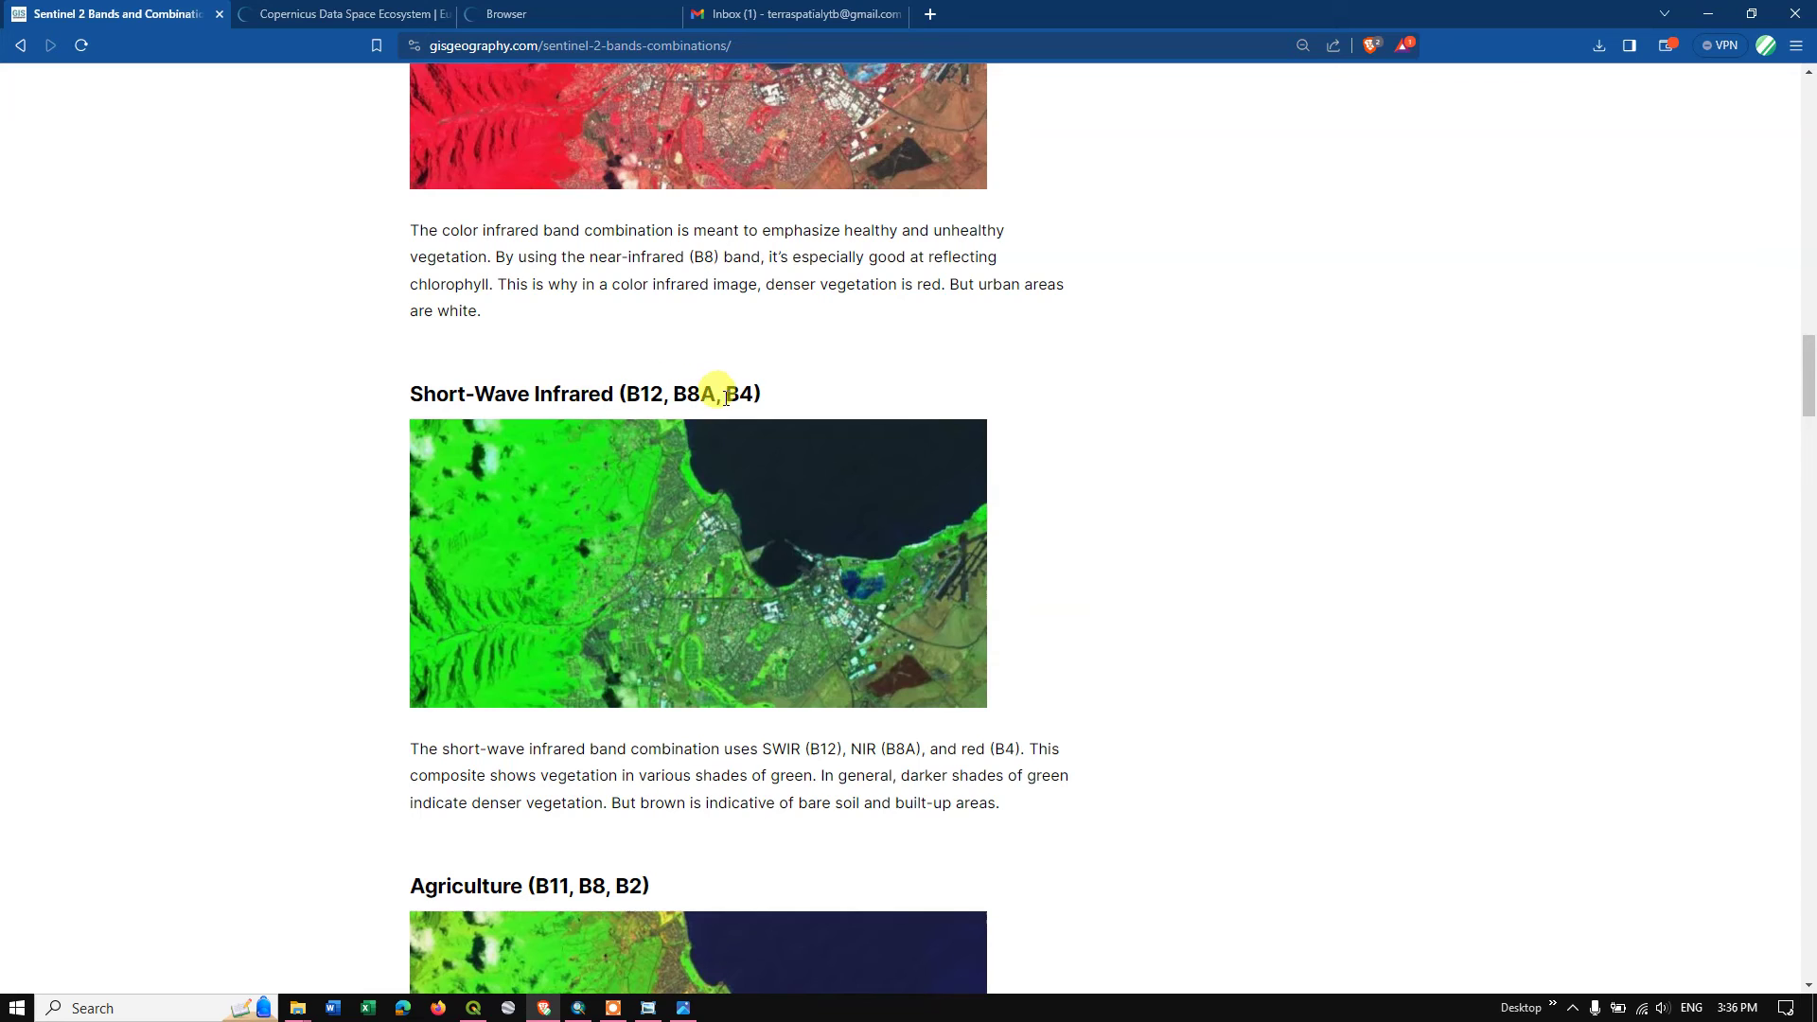
Return to the Copernicus Browser and build the short-wave infrared composite with B12 as red, B8A as green and B04 as blue
left_click(341, 13)
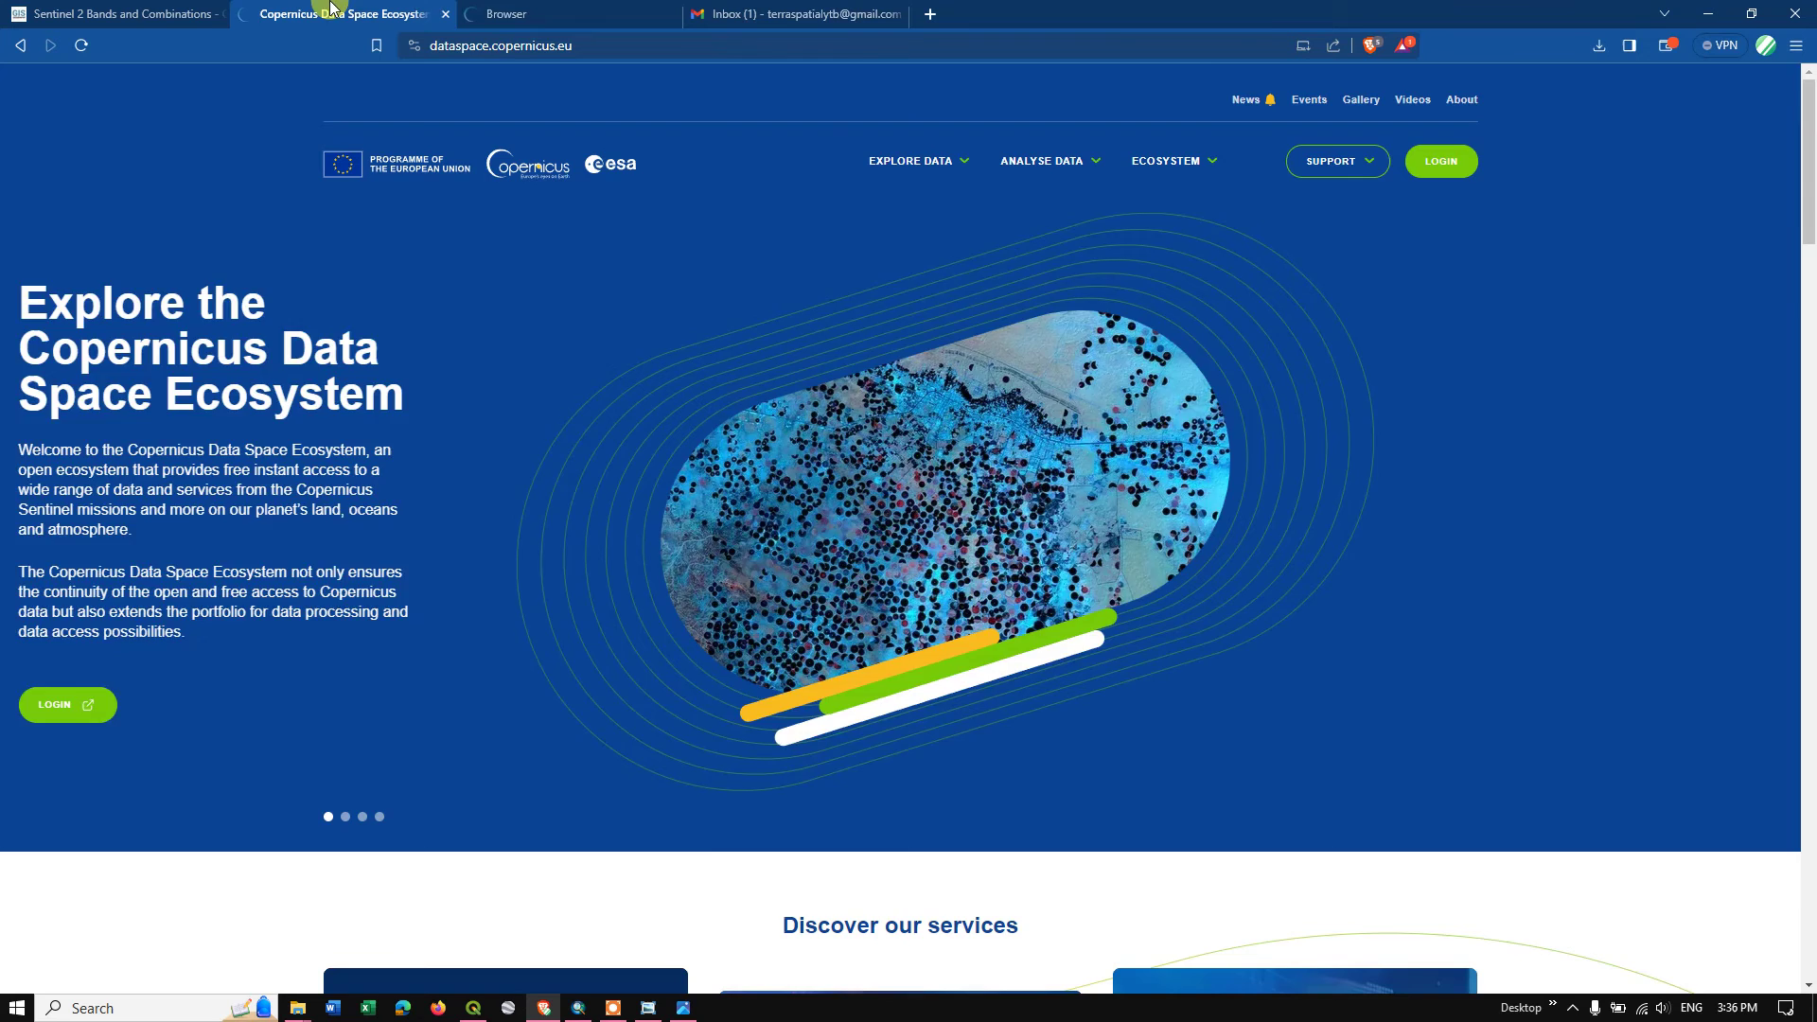
left_click(496, 14)
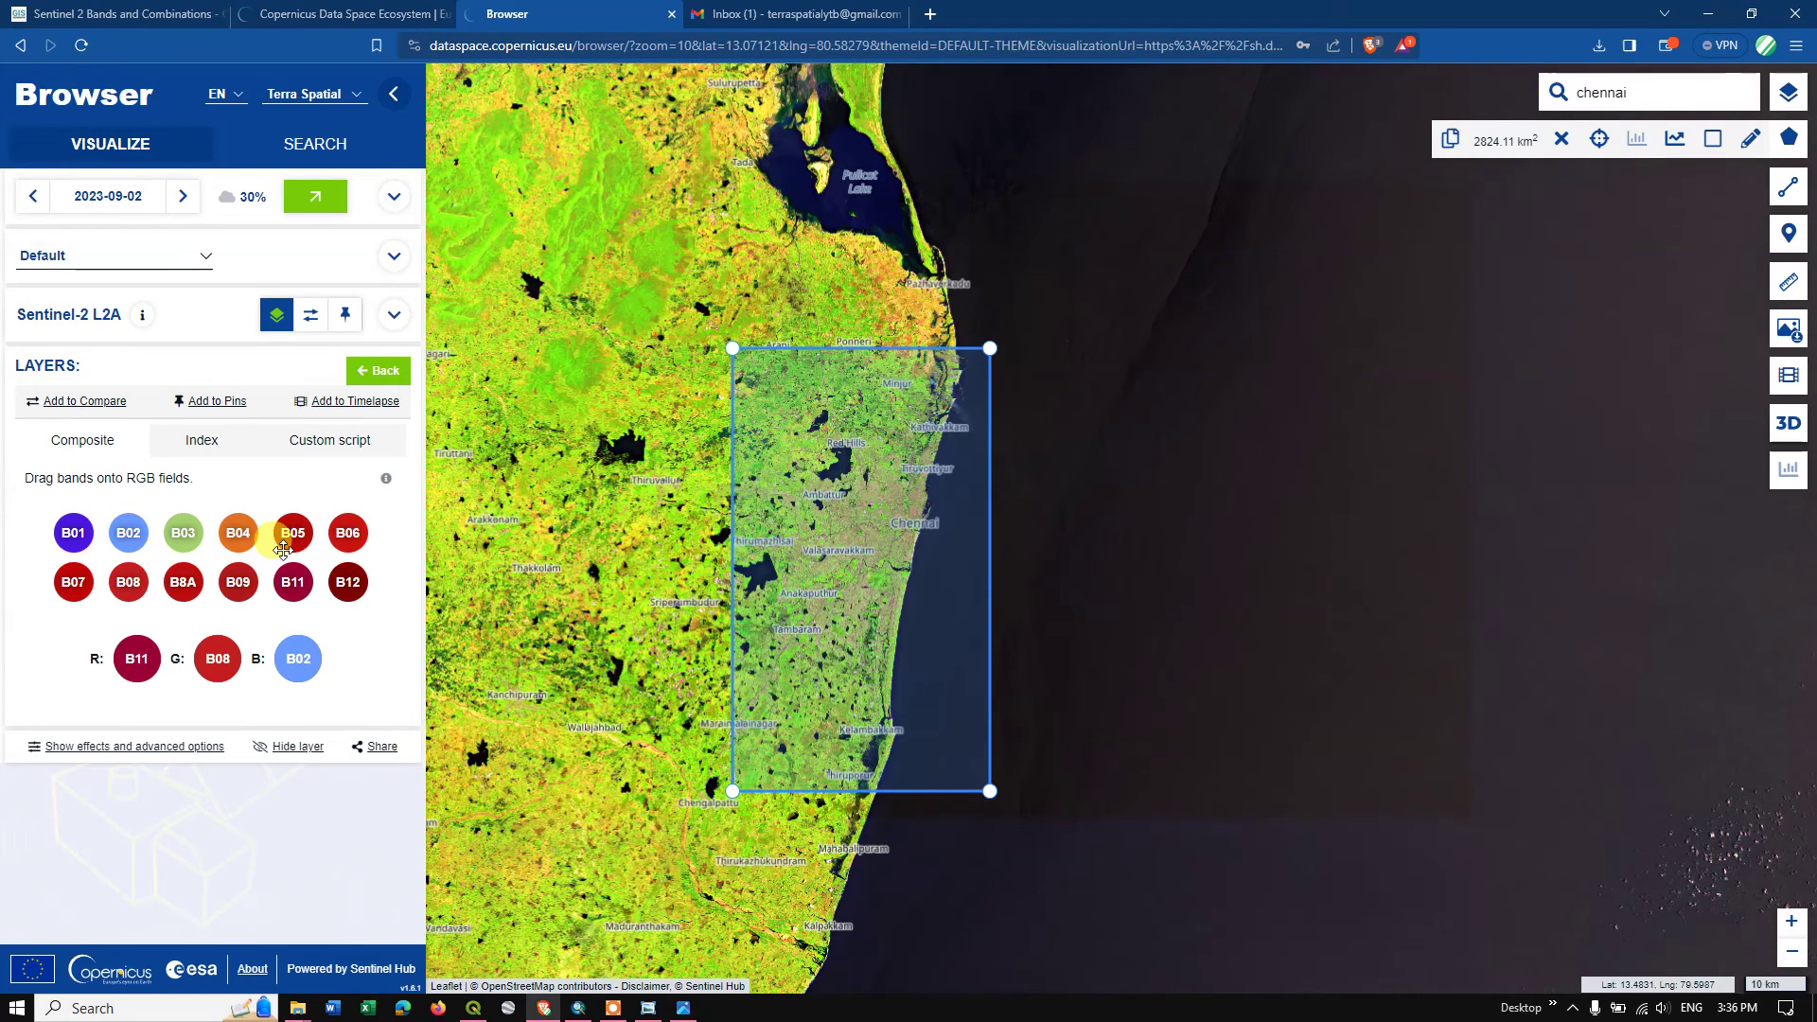
left_click_drag(346, 579, 138, 642)
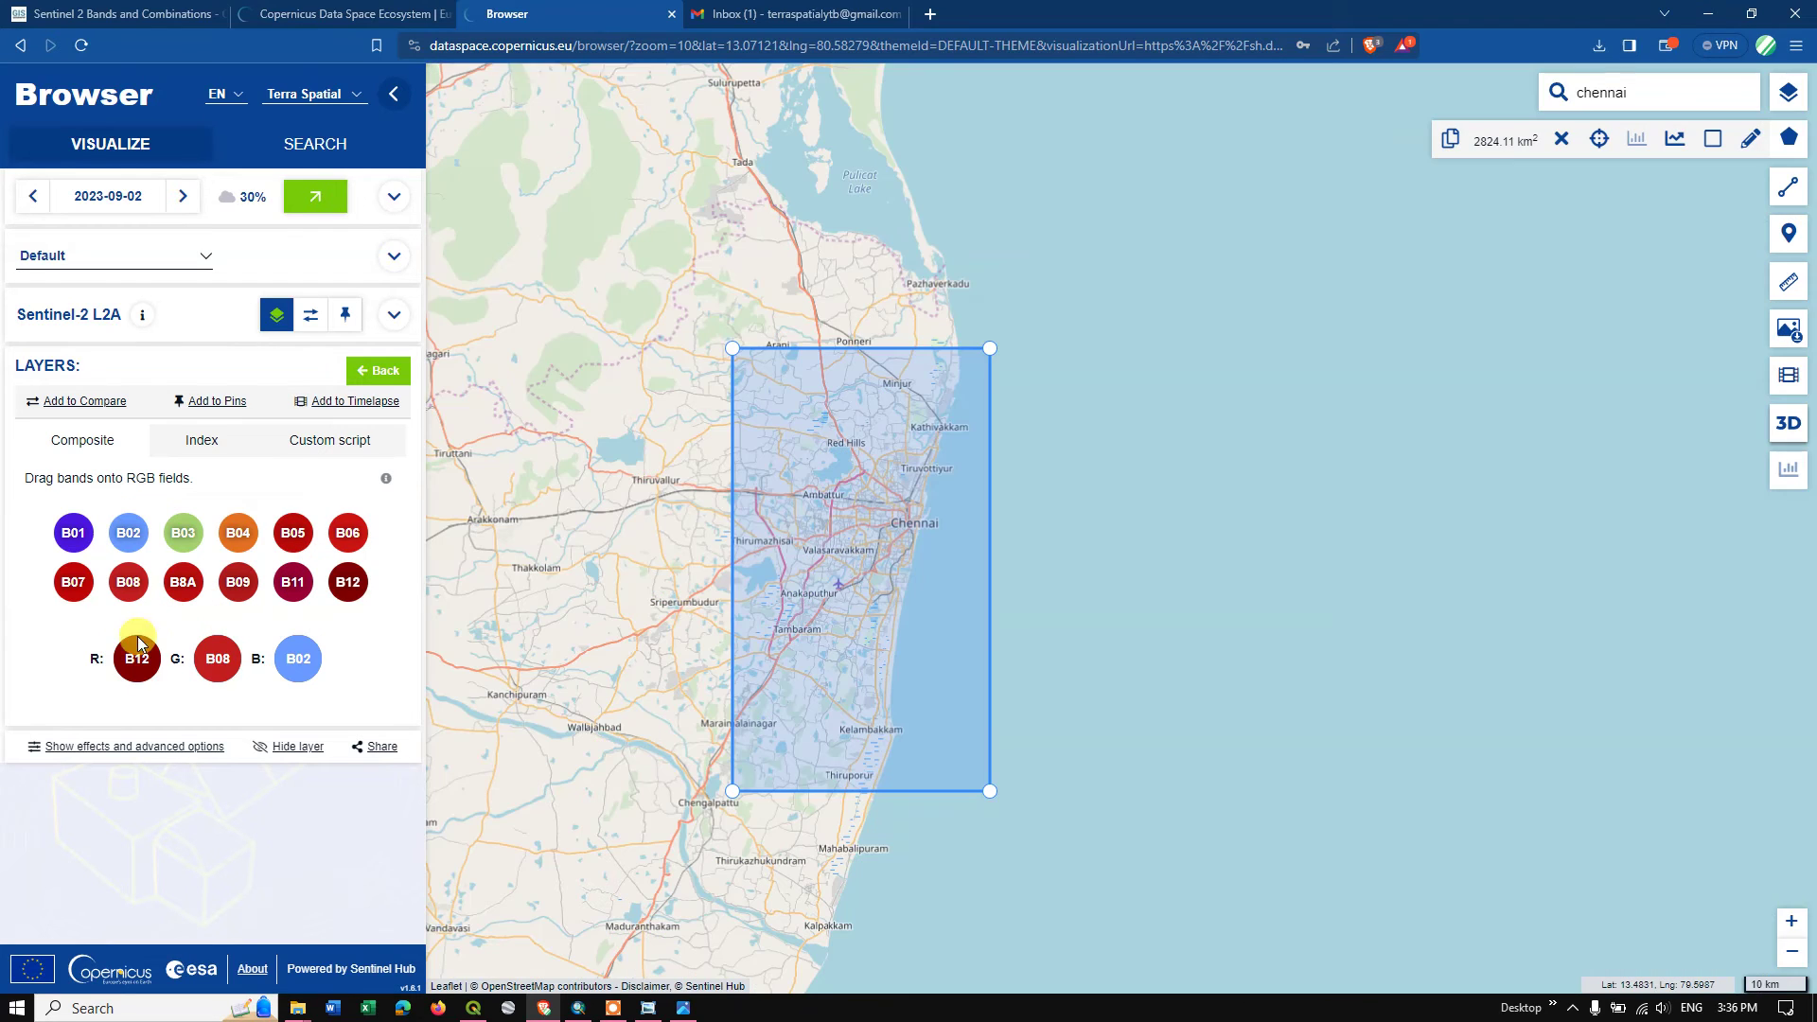
left_click_drag(183, 579, 218, 657)
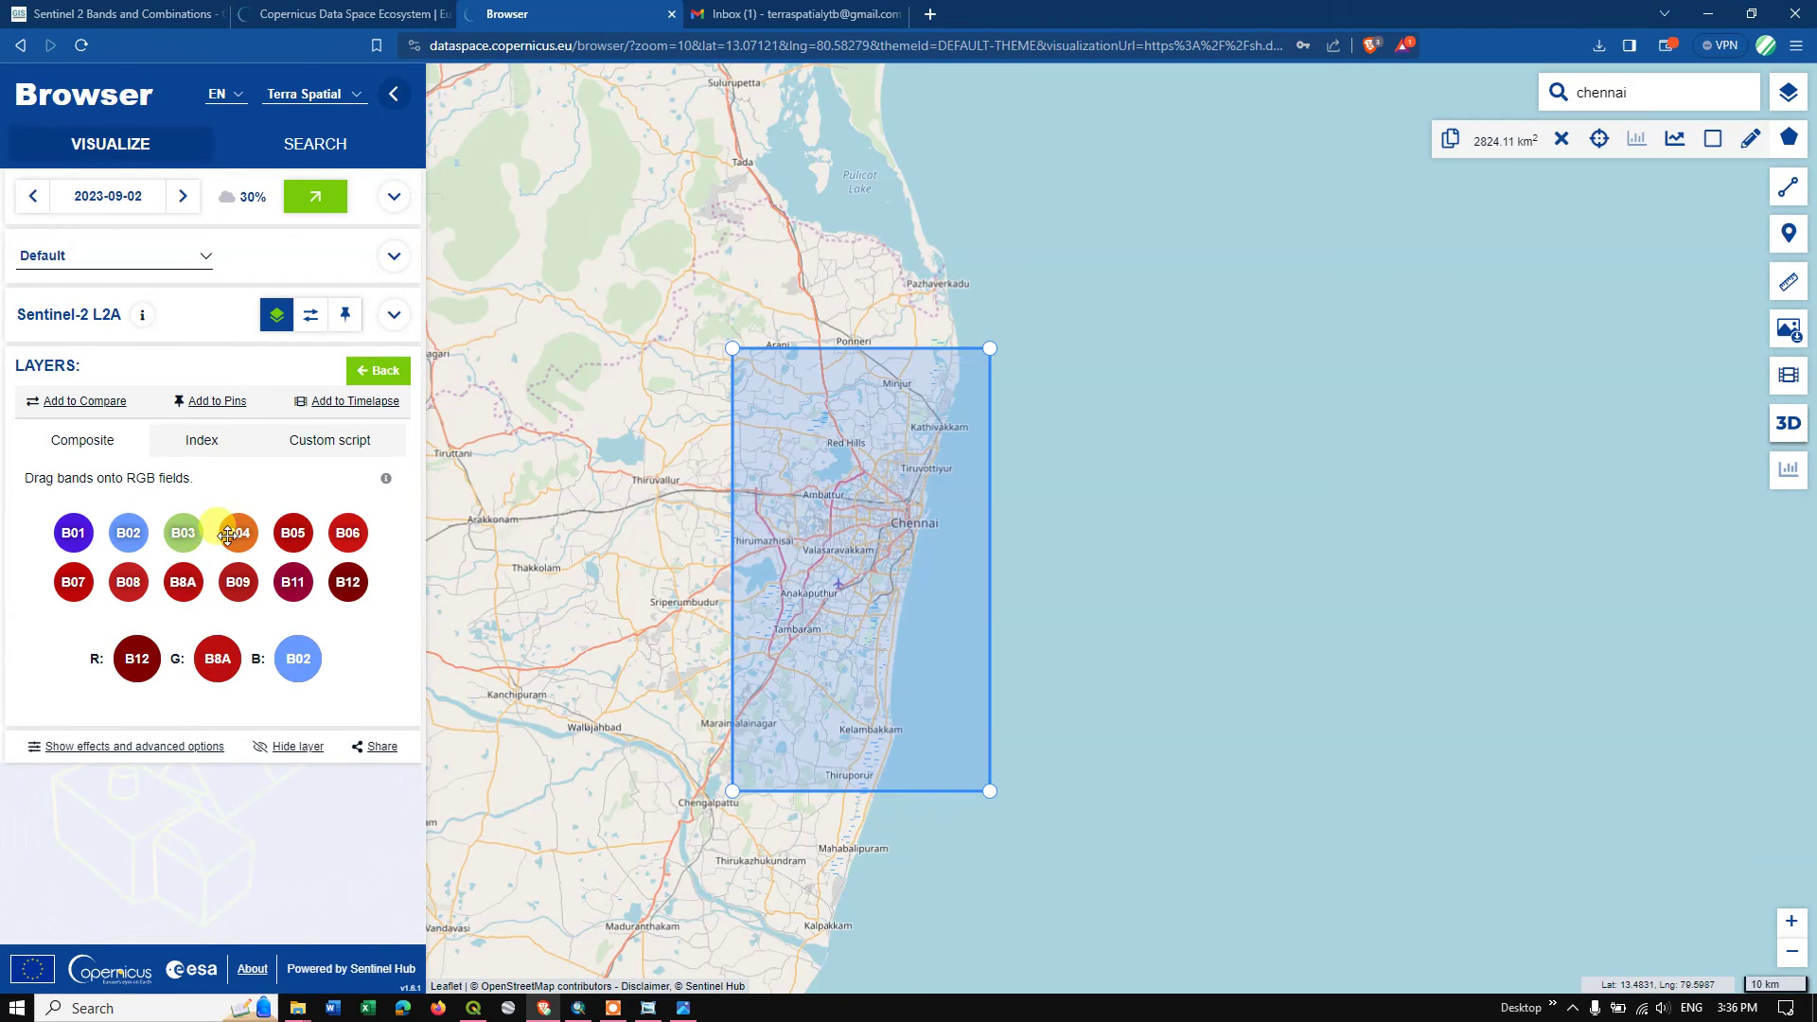
left_click_drag(238, 528, 298, 658)
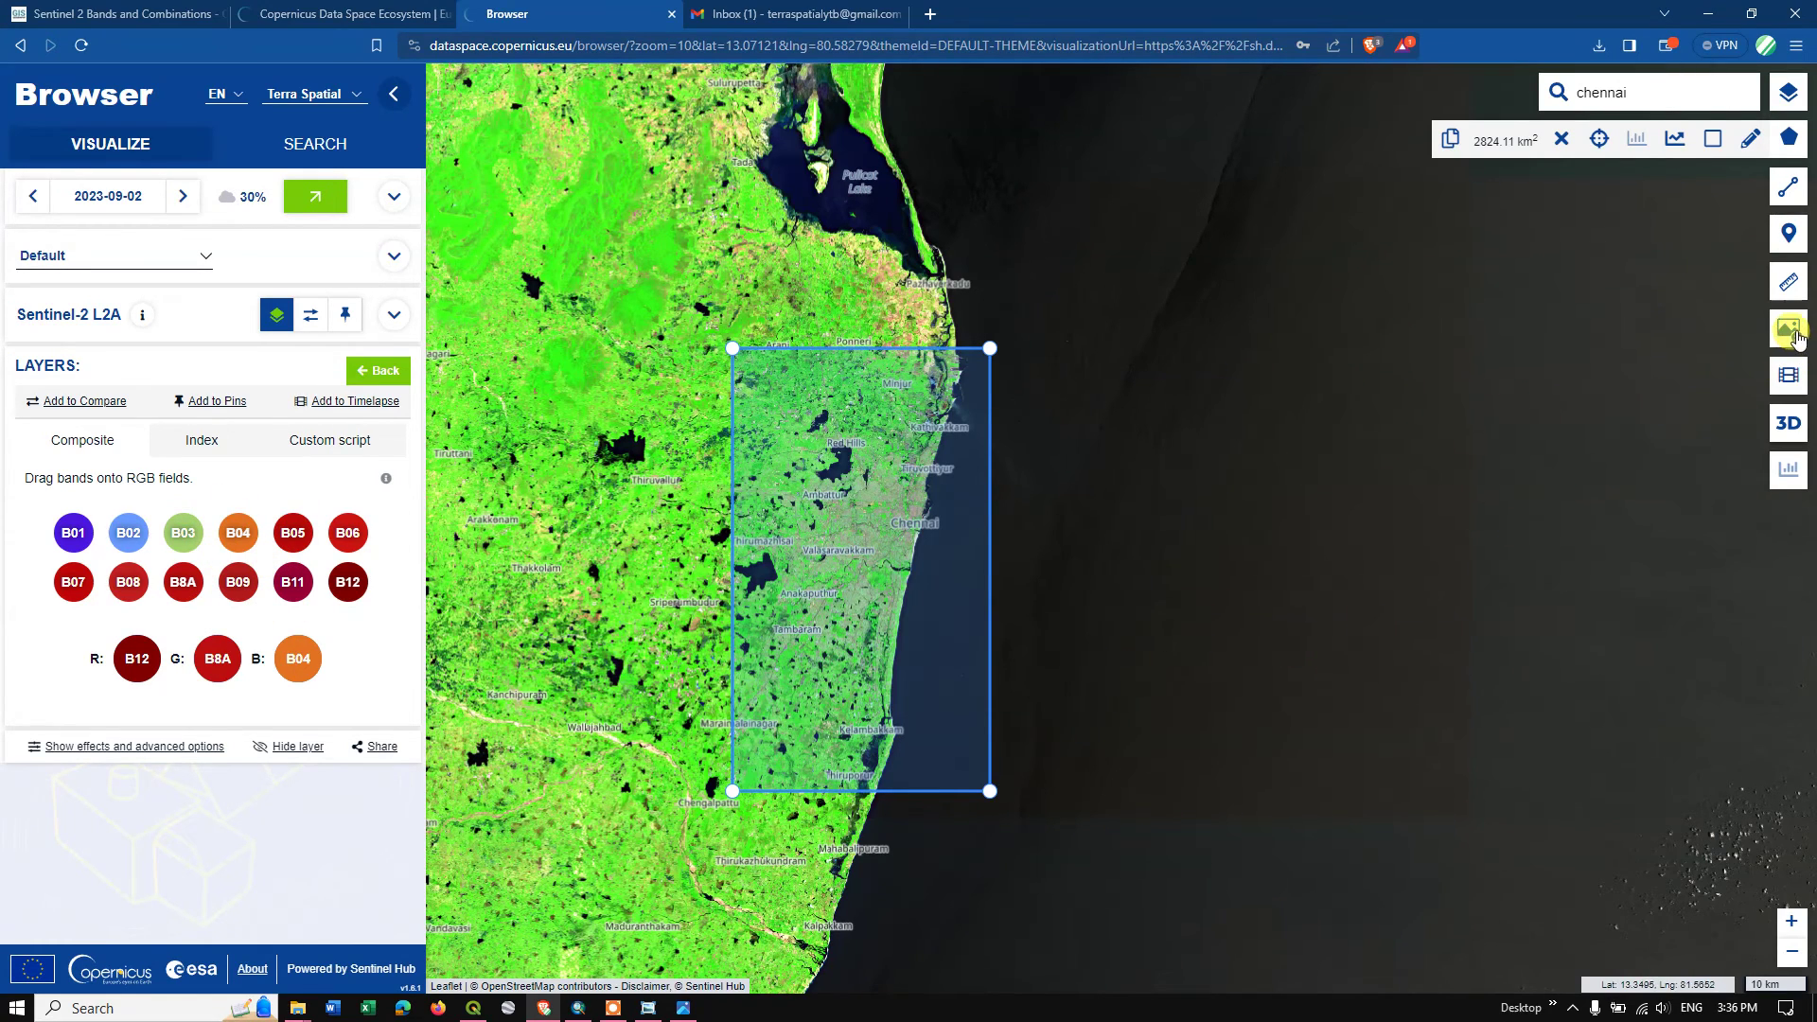
Review the analytical and high-res print download options for the short-wave infrared composite and close the image download dialog
left_click(1789, 331)
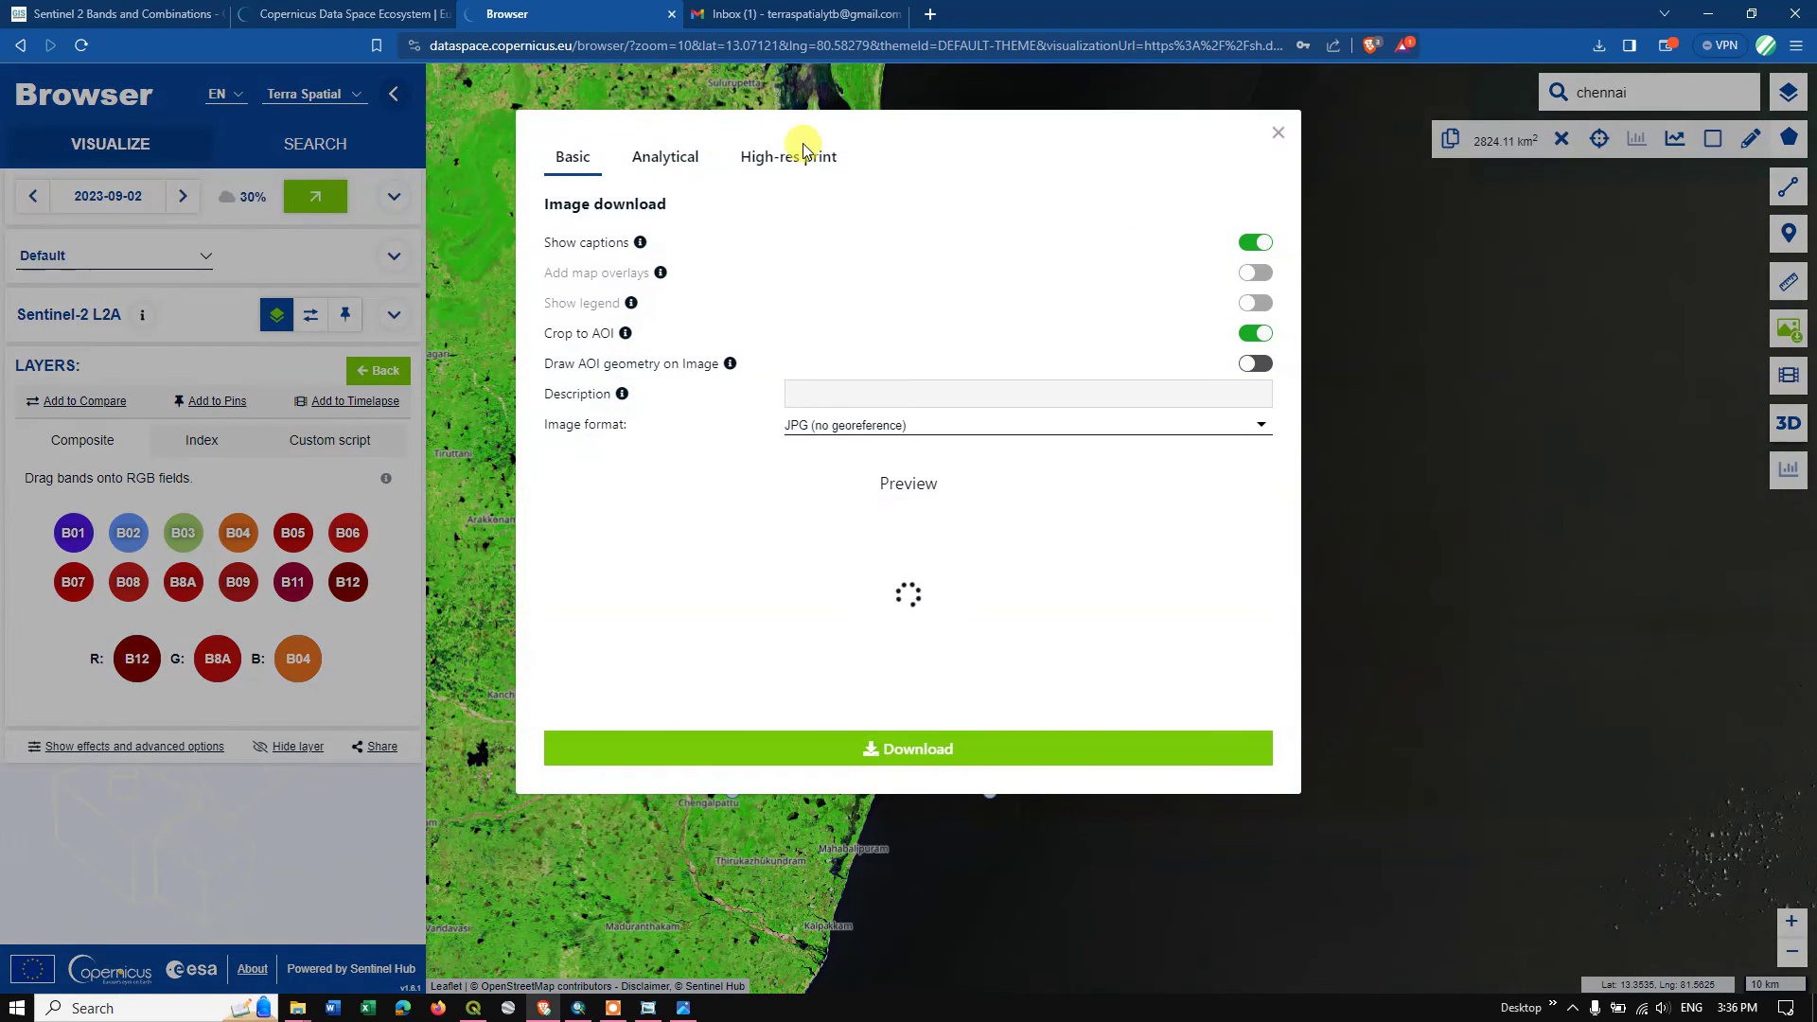
left_click(670, 156)
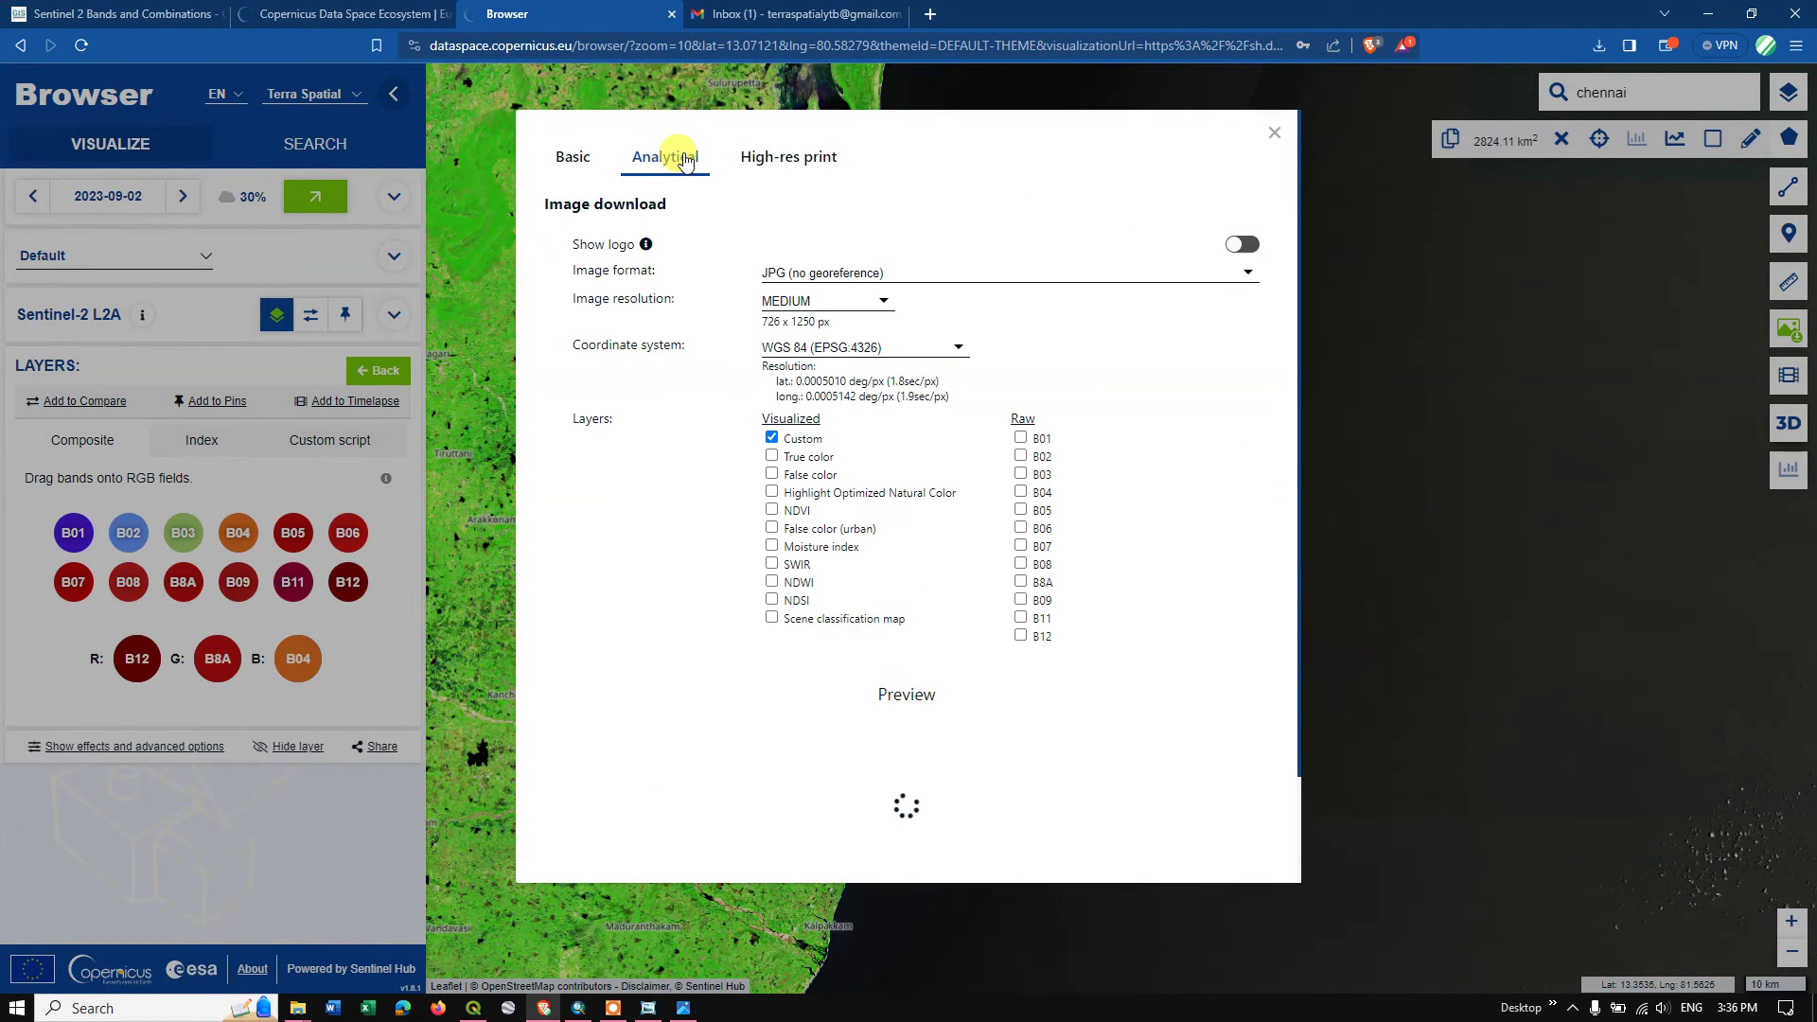
left_click(807, 274)
left_click(795, 159)
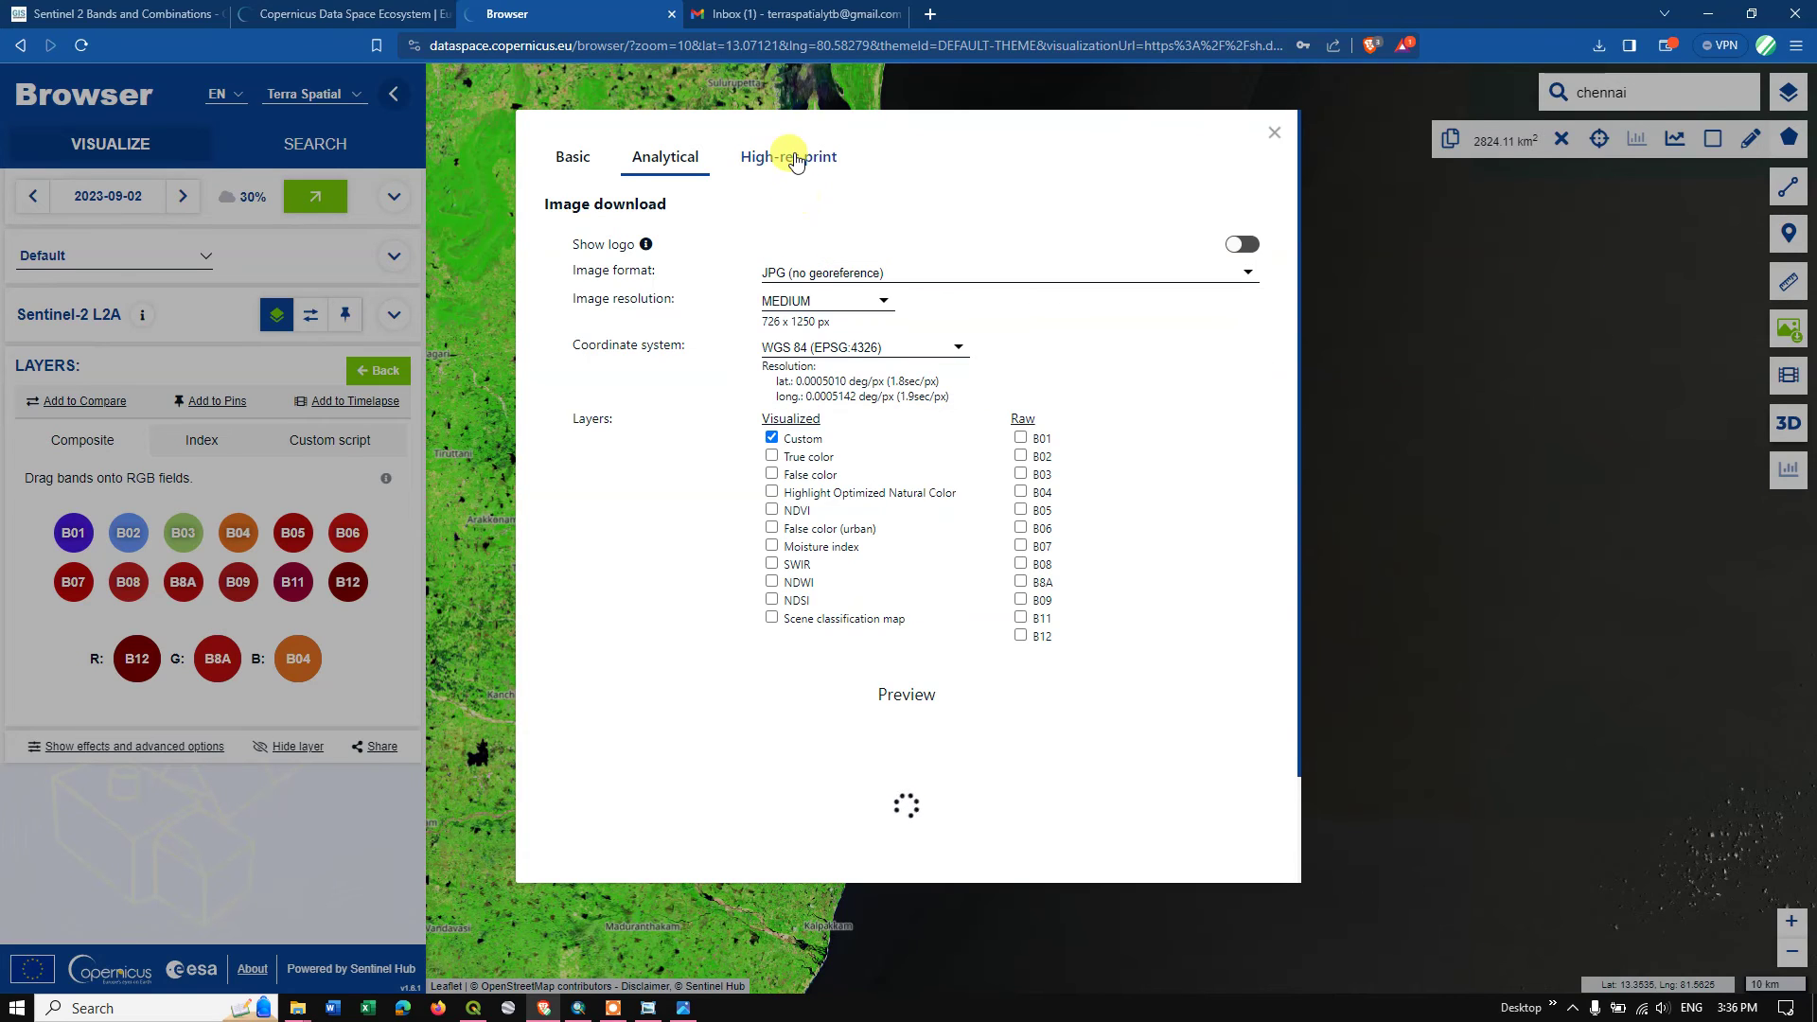
left_click(793, 159)
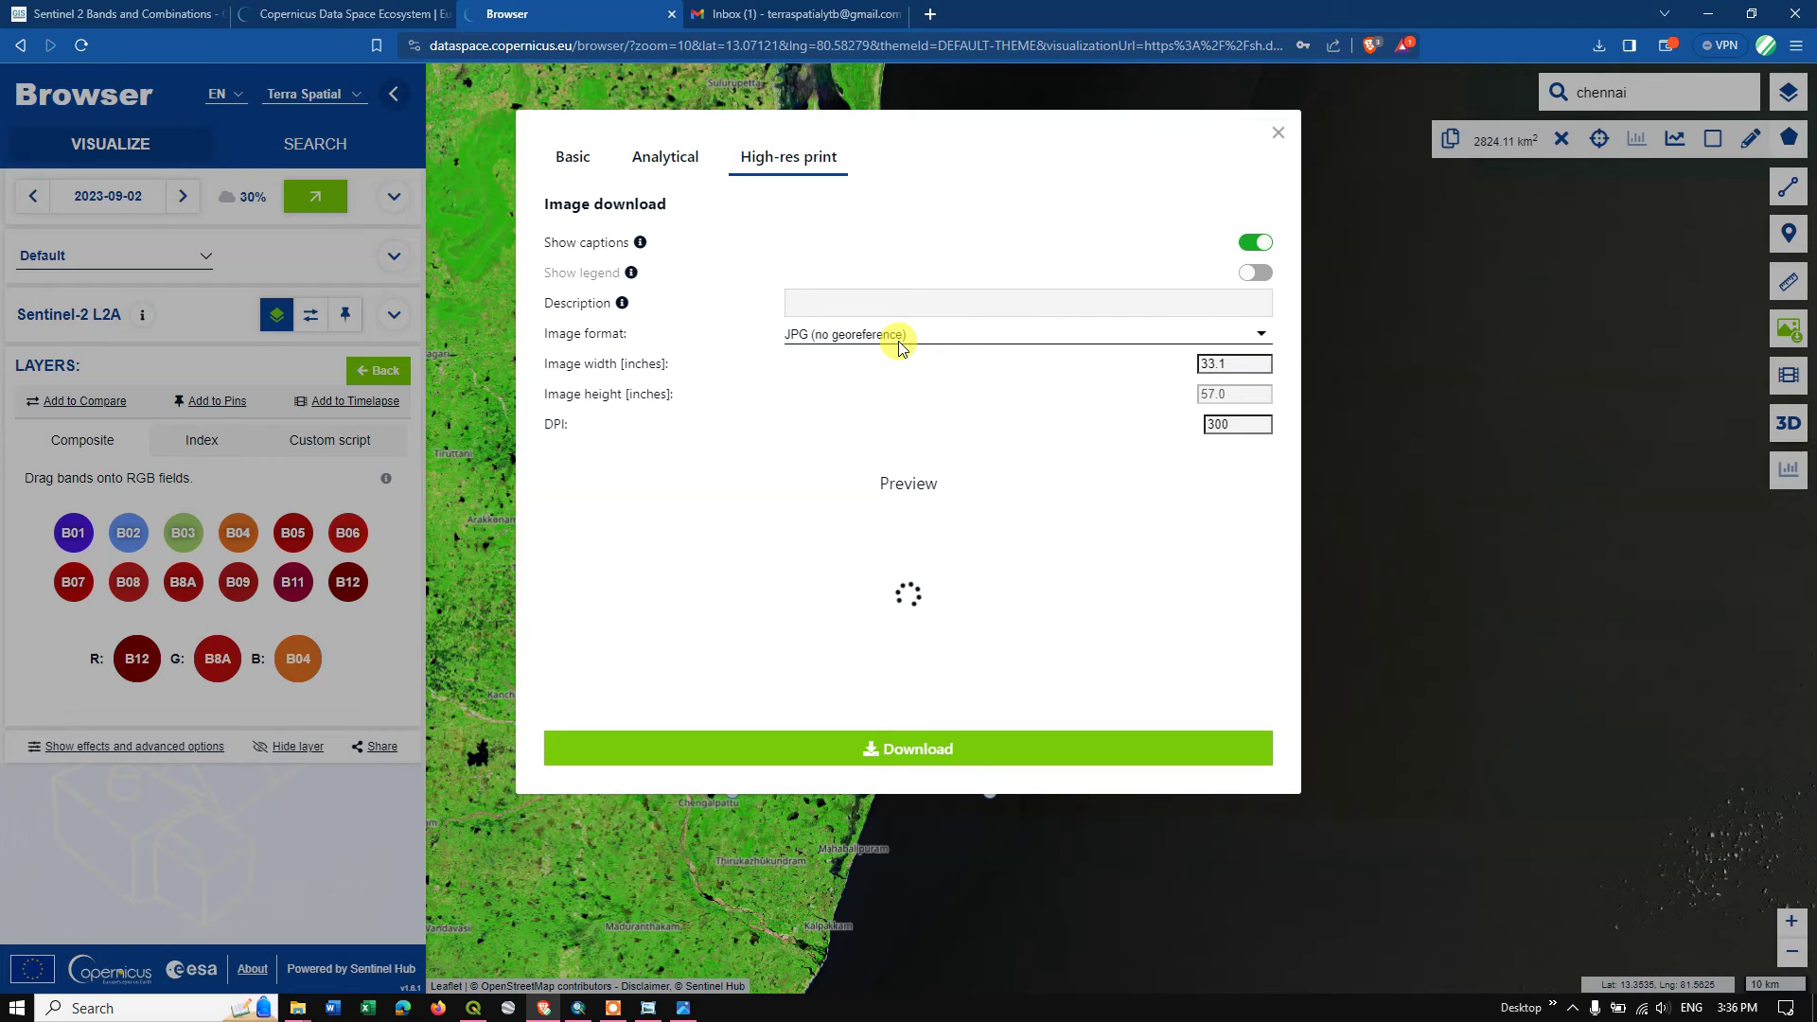
left_click(1276, 134)
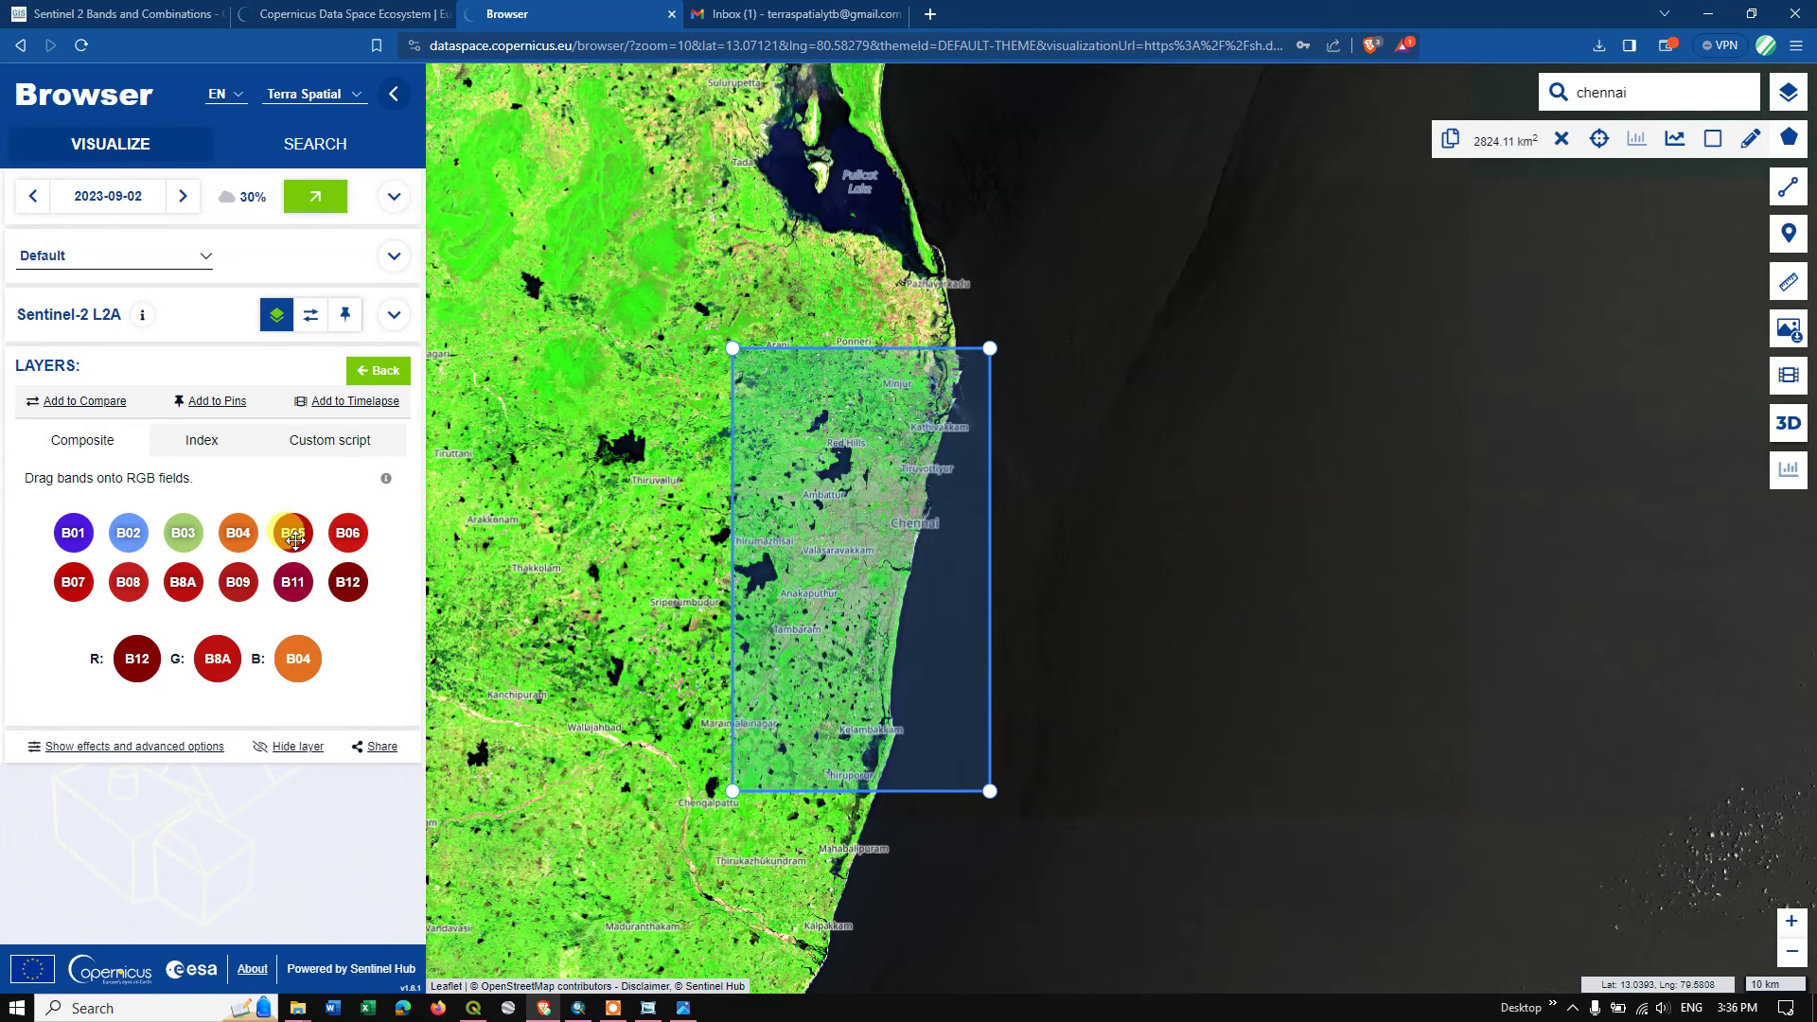
Switch the custom visualization to an index equation and look up the moisture index formula on the GISGeography page
left_click(204, 443)
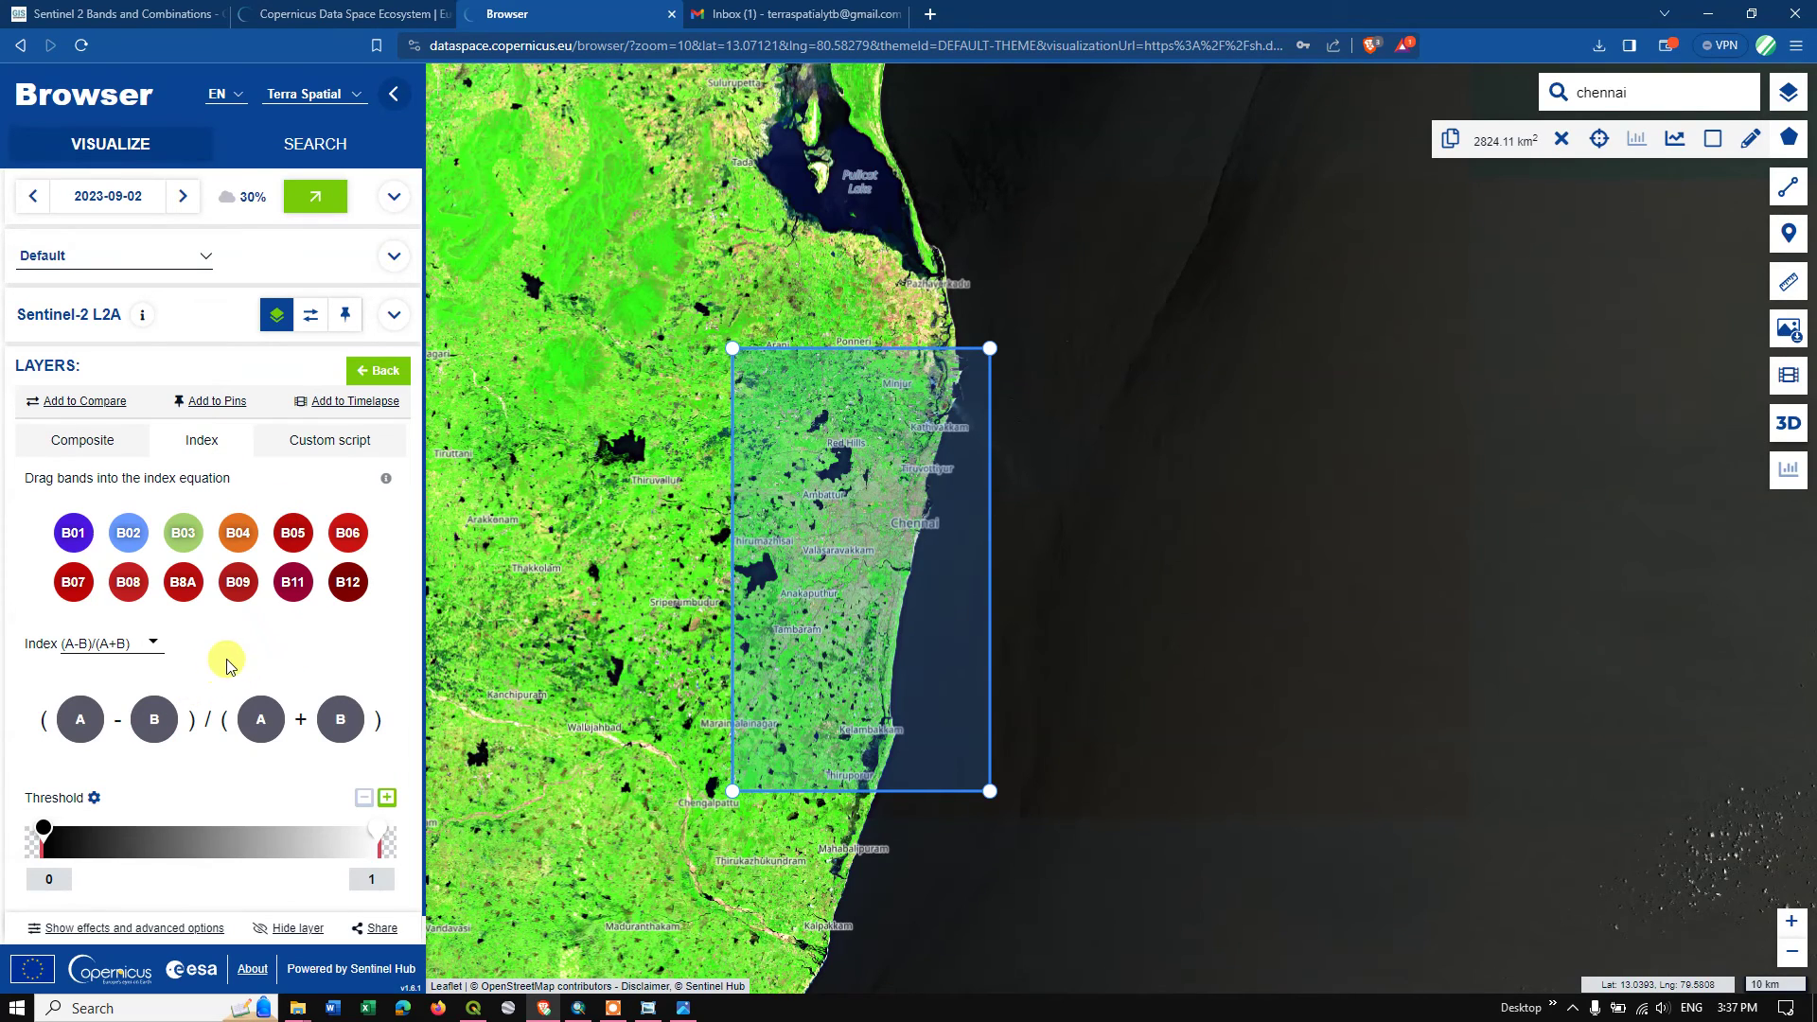
scroll(240, 657, "down", 1)
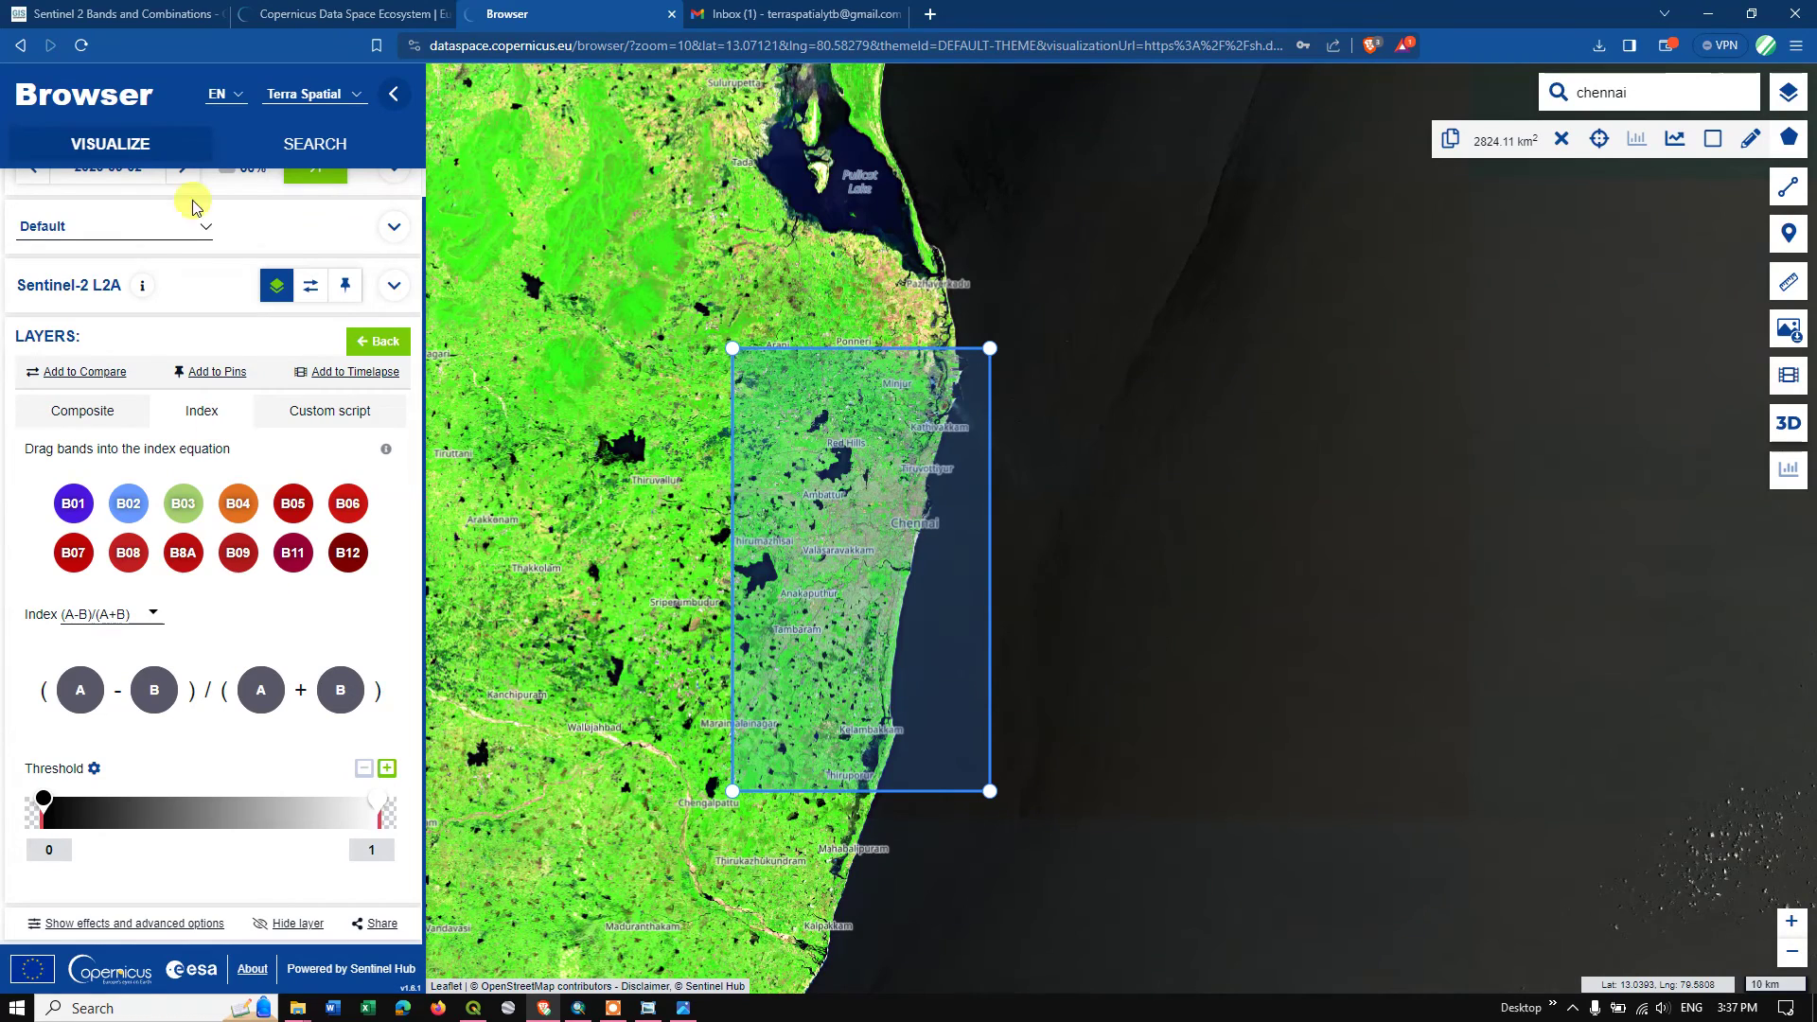
left_click(133, 9)
scroll(497, 565, "down", 20)
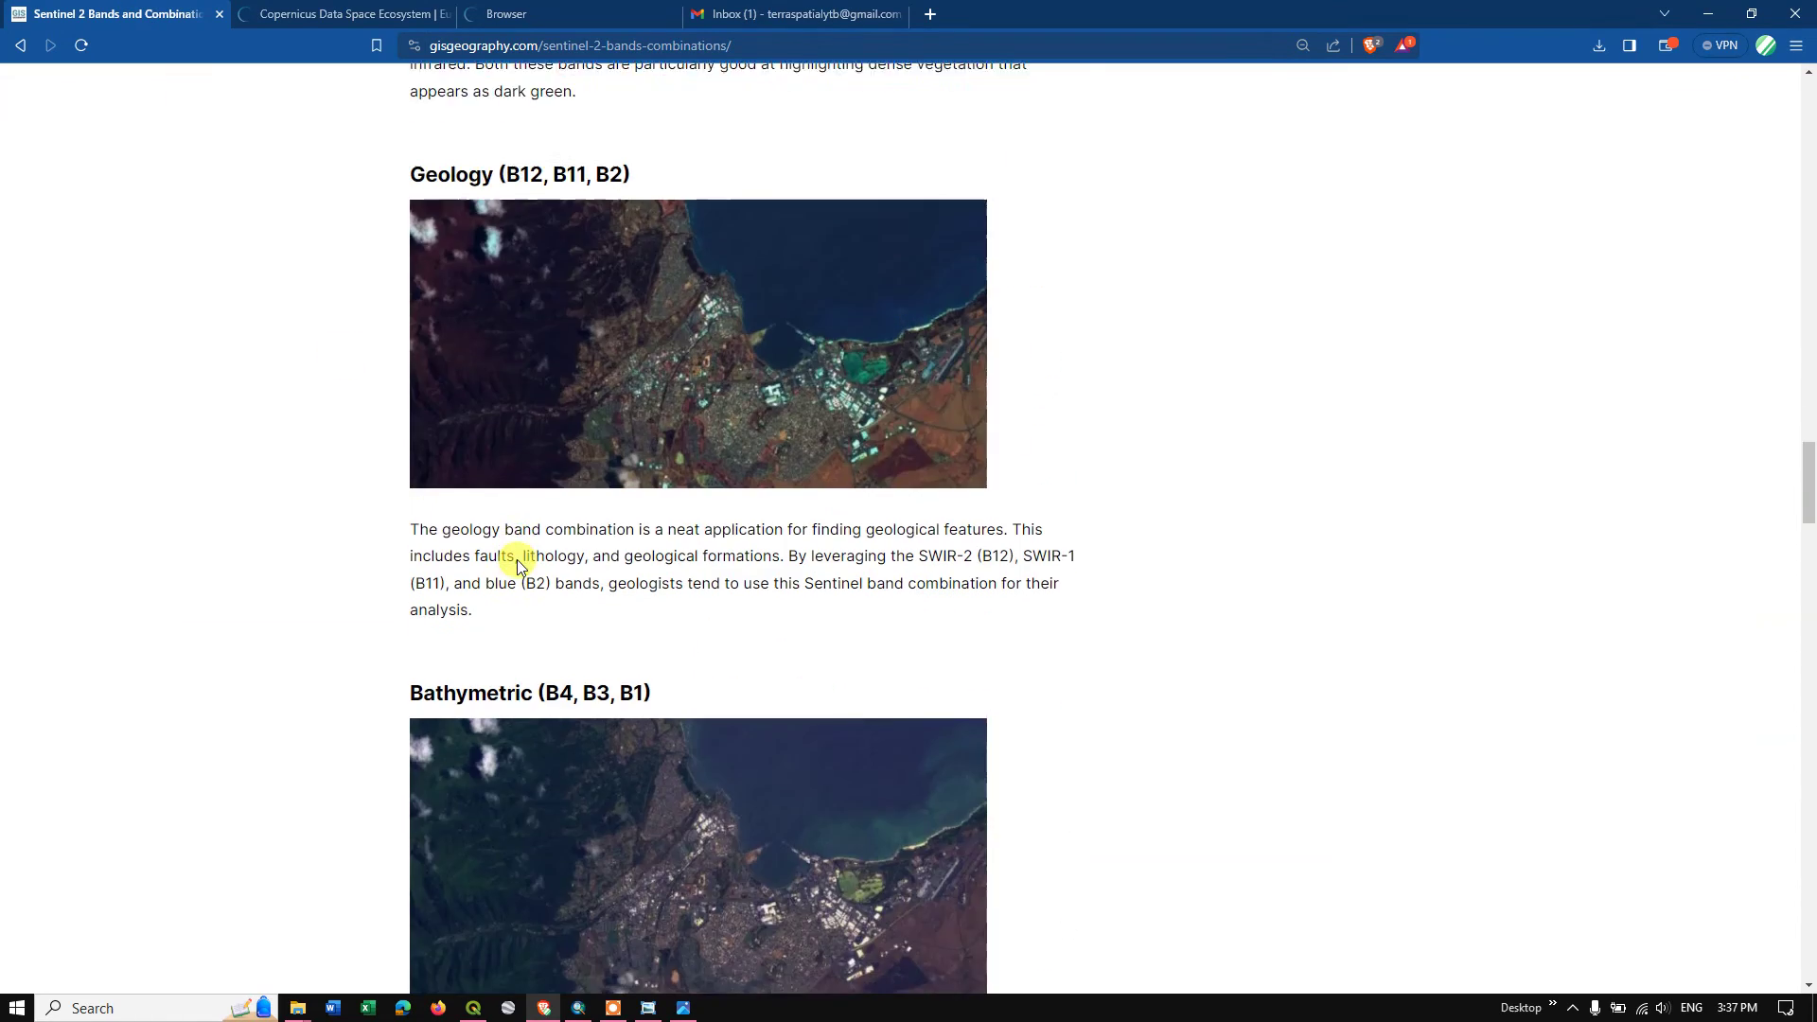
scroll(519, 566, "down", 1)
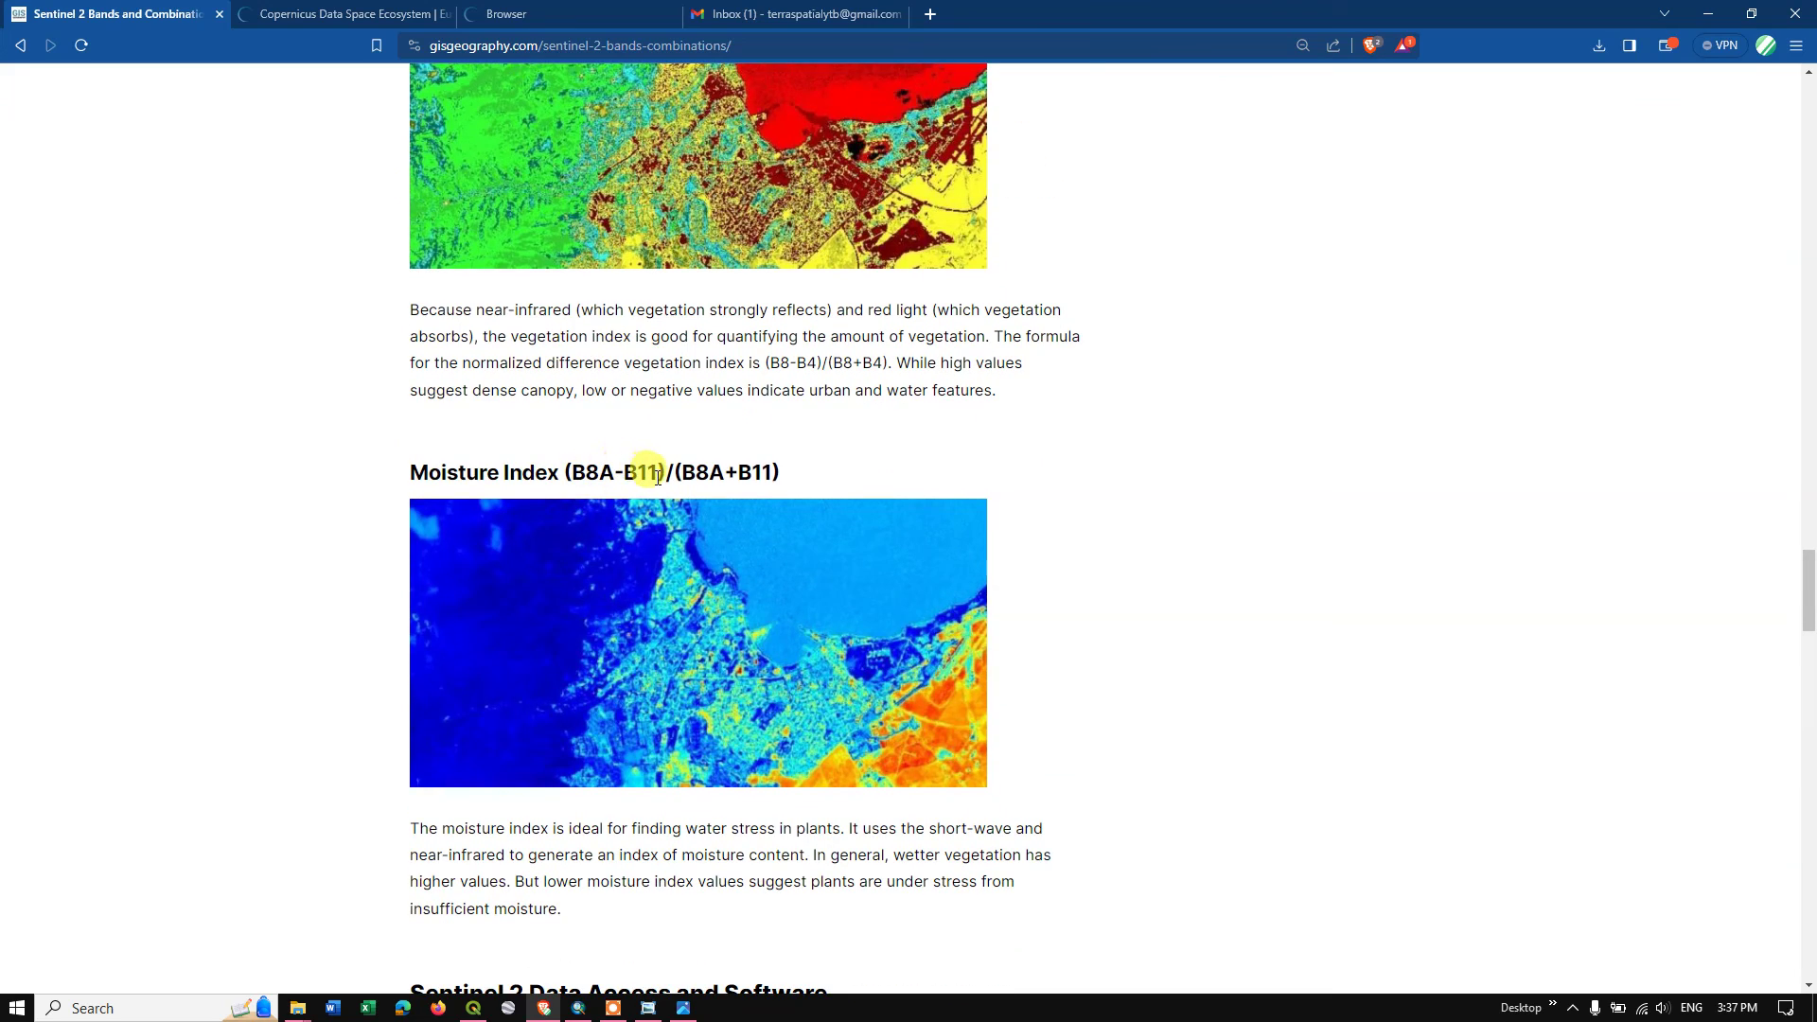
left_click(283, 13)
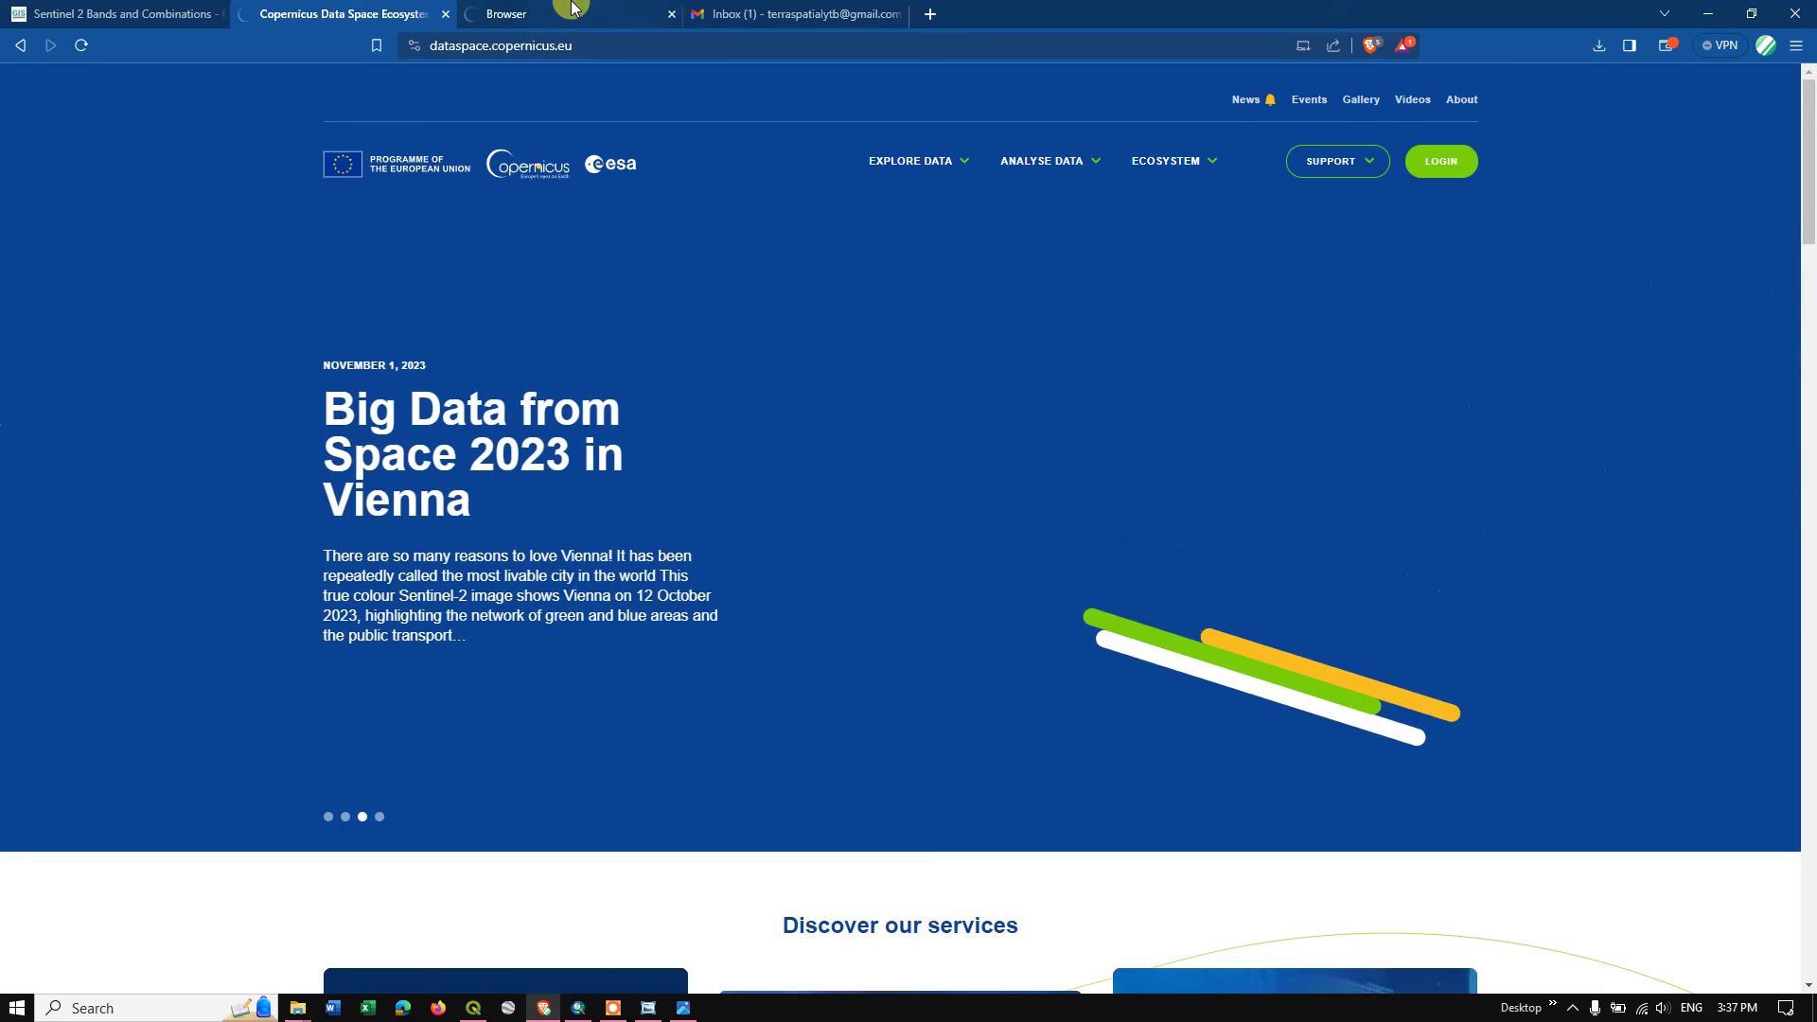
left_click(541, 8)
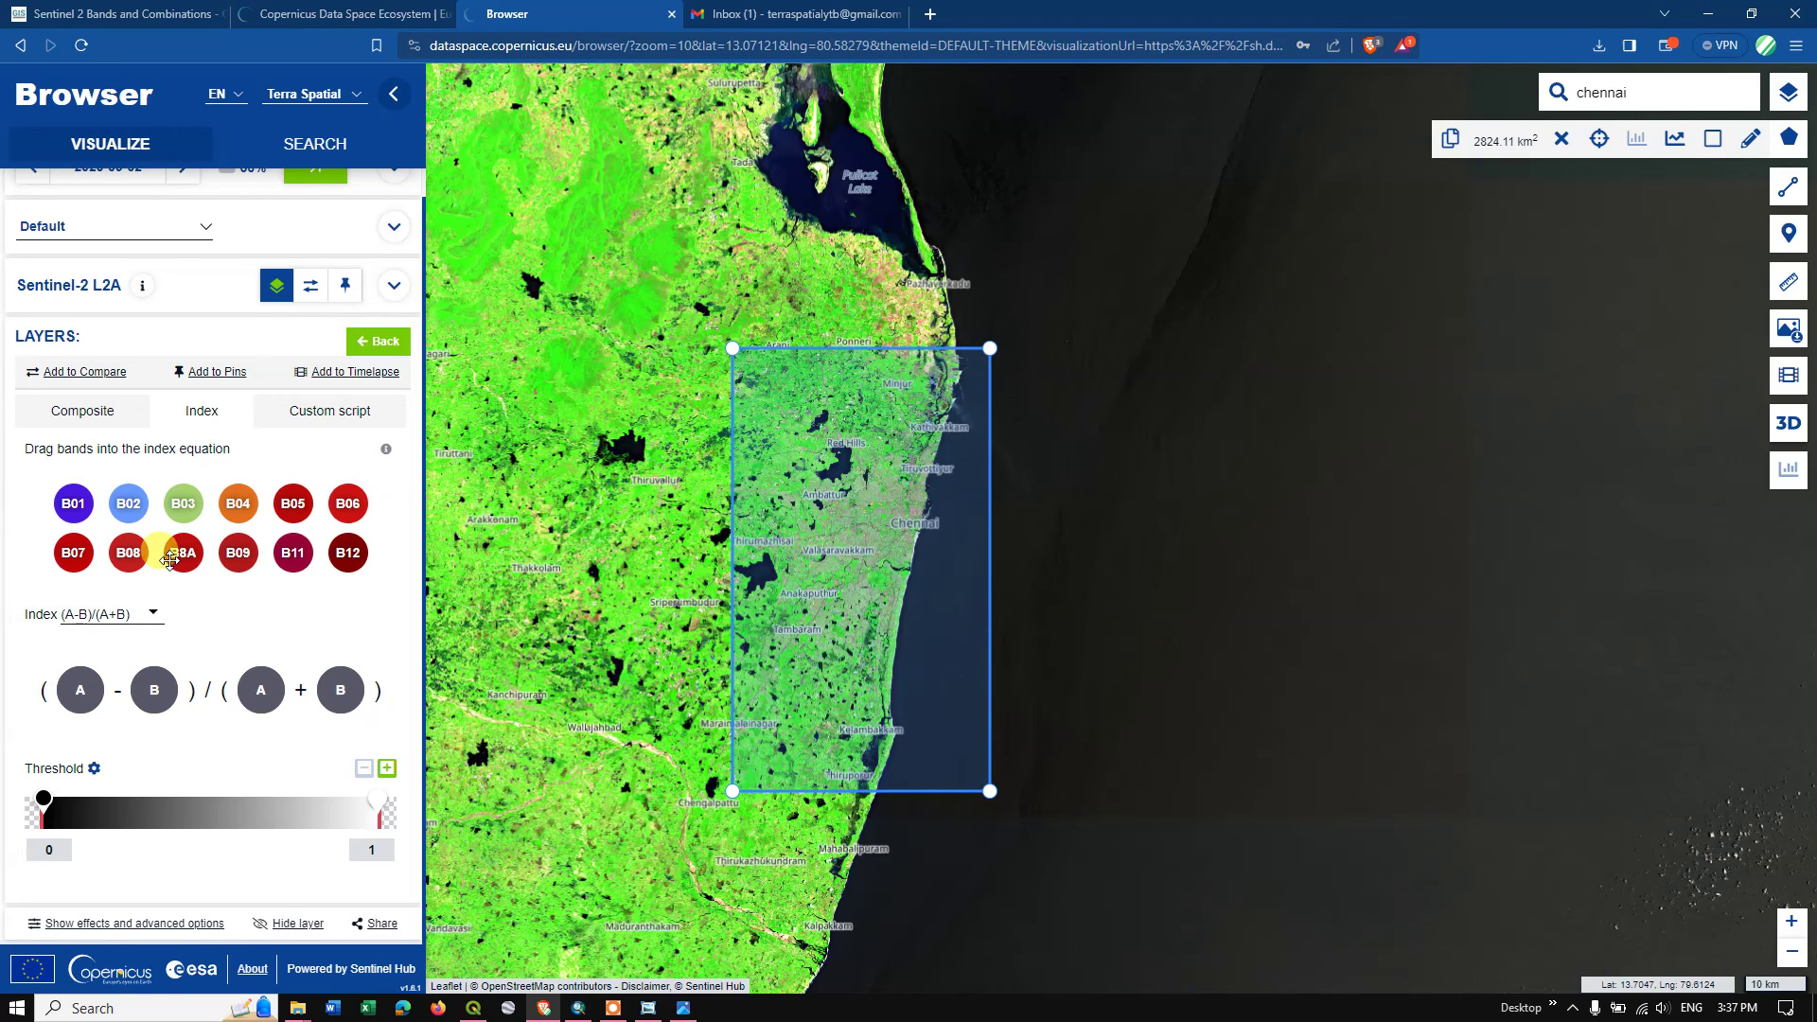
Build the moisture index equation (A-B)/(A+B) with B8A as band A and B11 as band B
left_click_drag(175, 553, 86, 689)
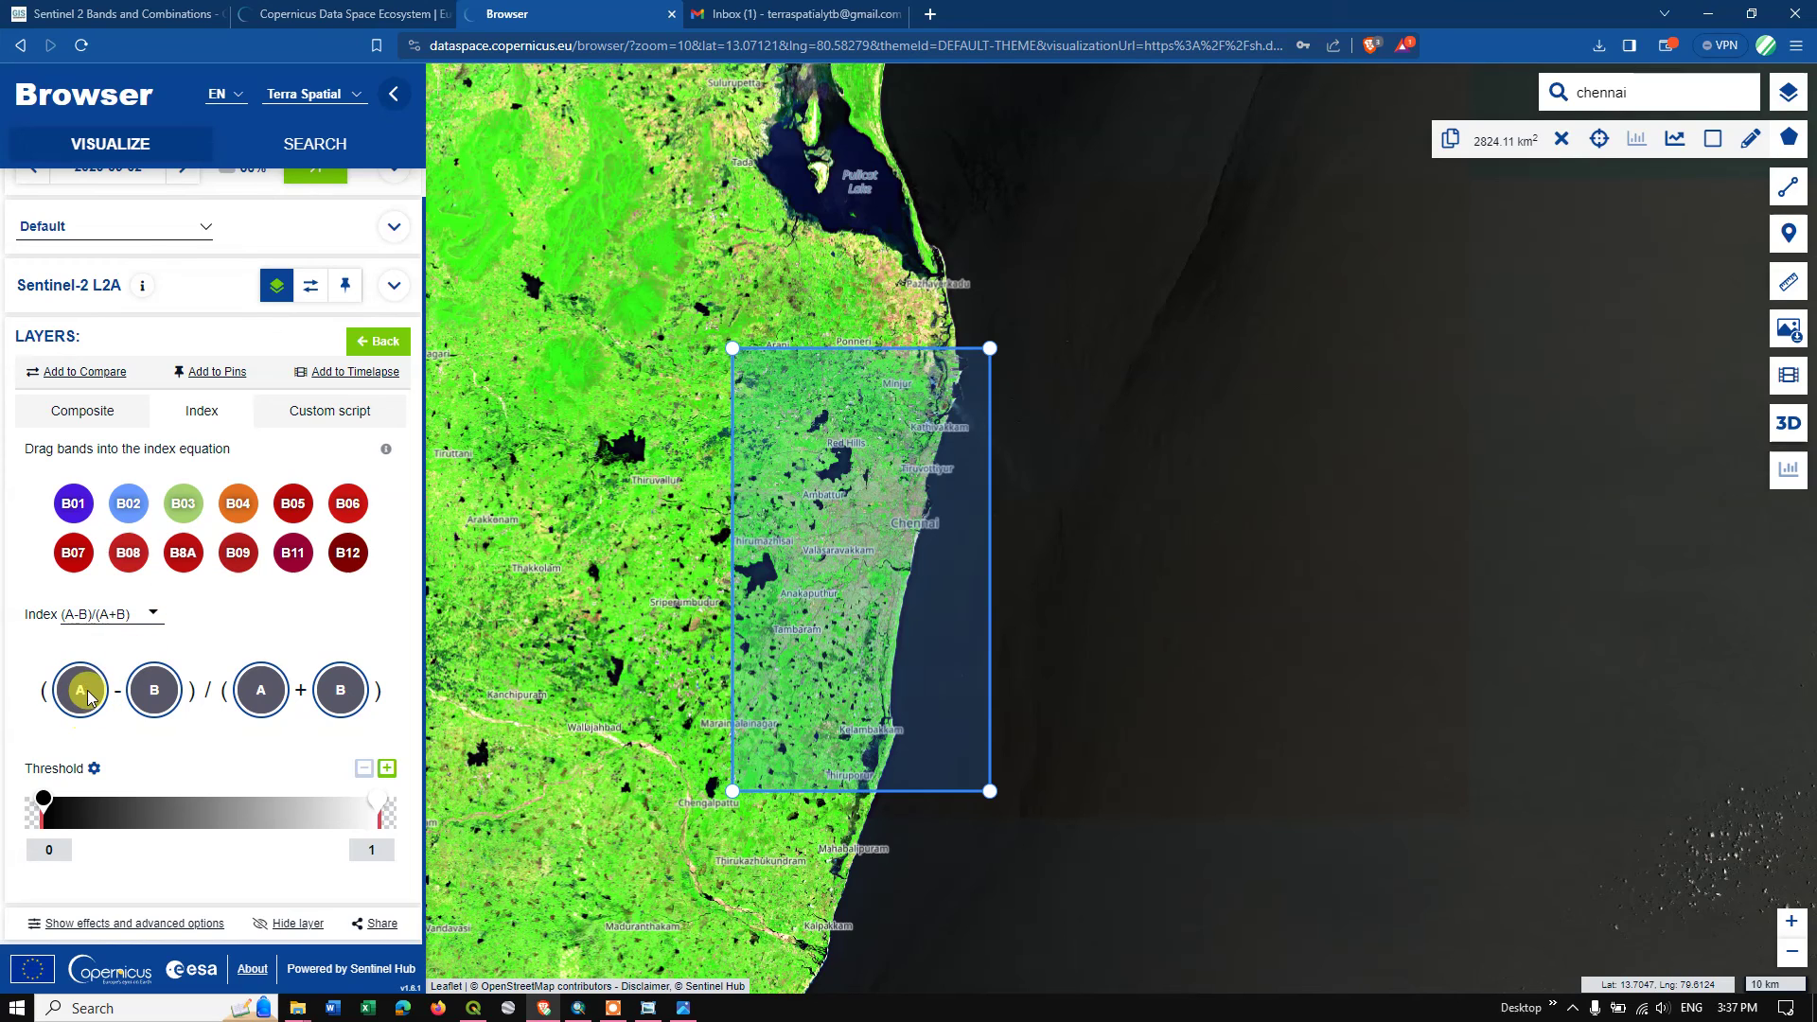
scroll(101, 670, "up", 1)
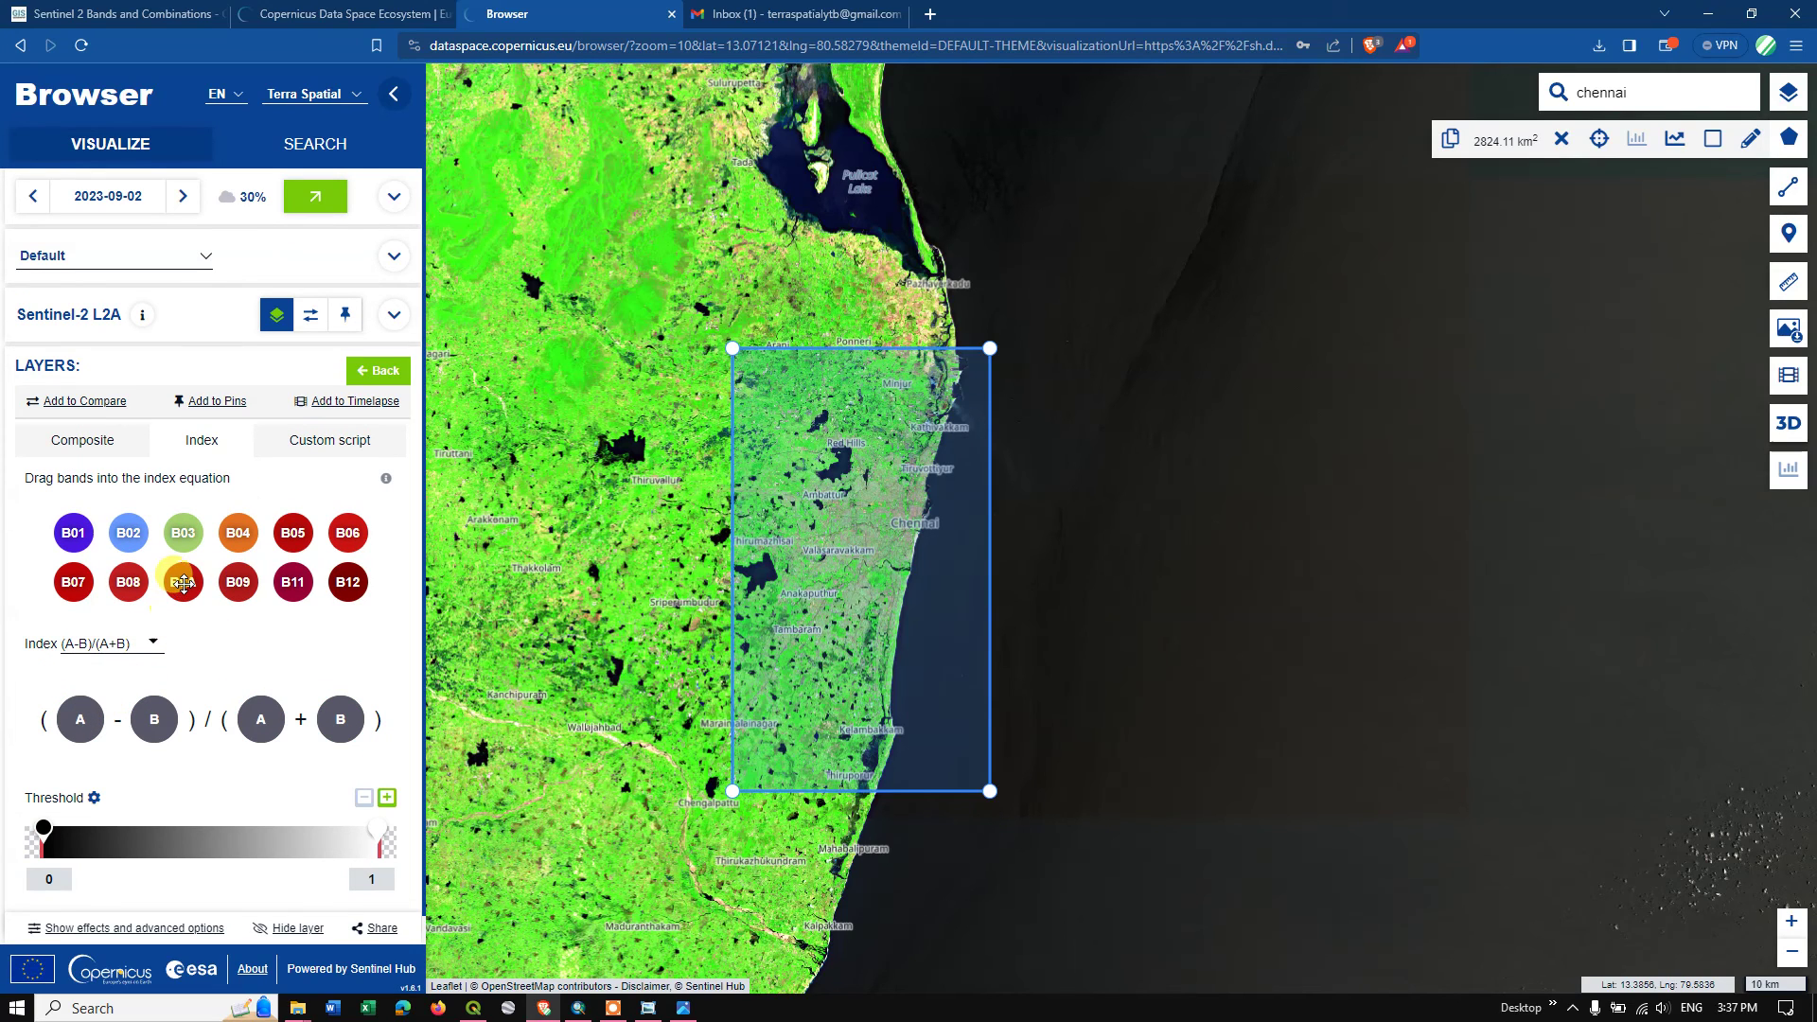
left_click_drag(182, 582, 83, 727)
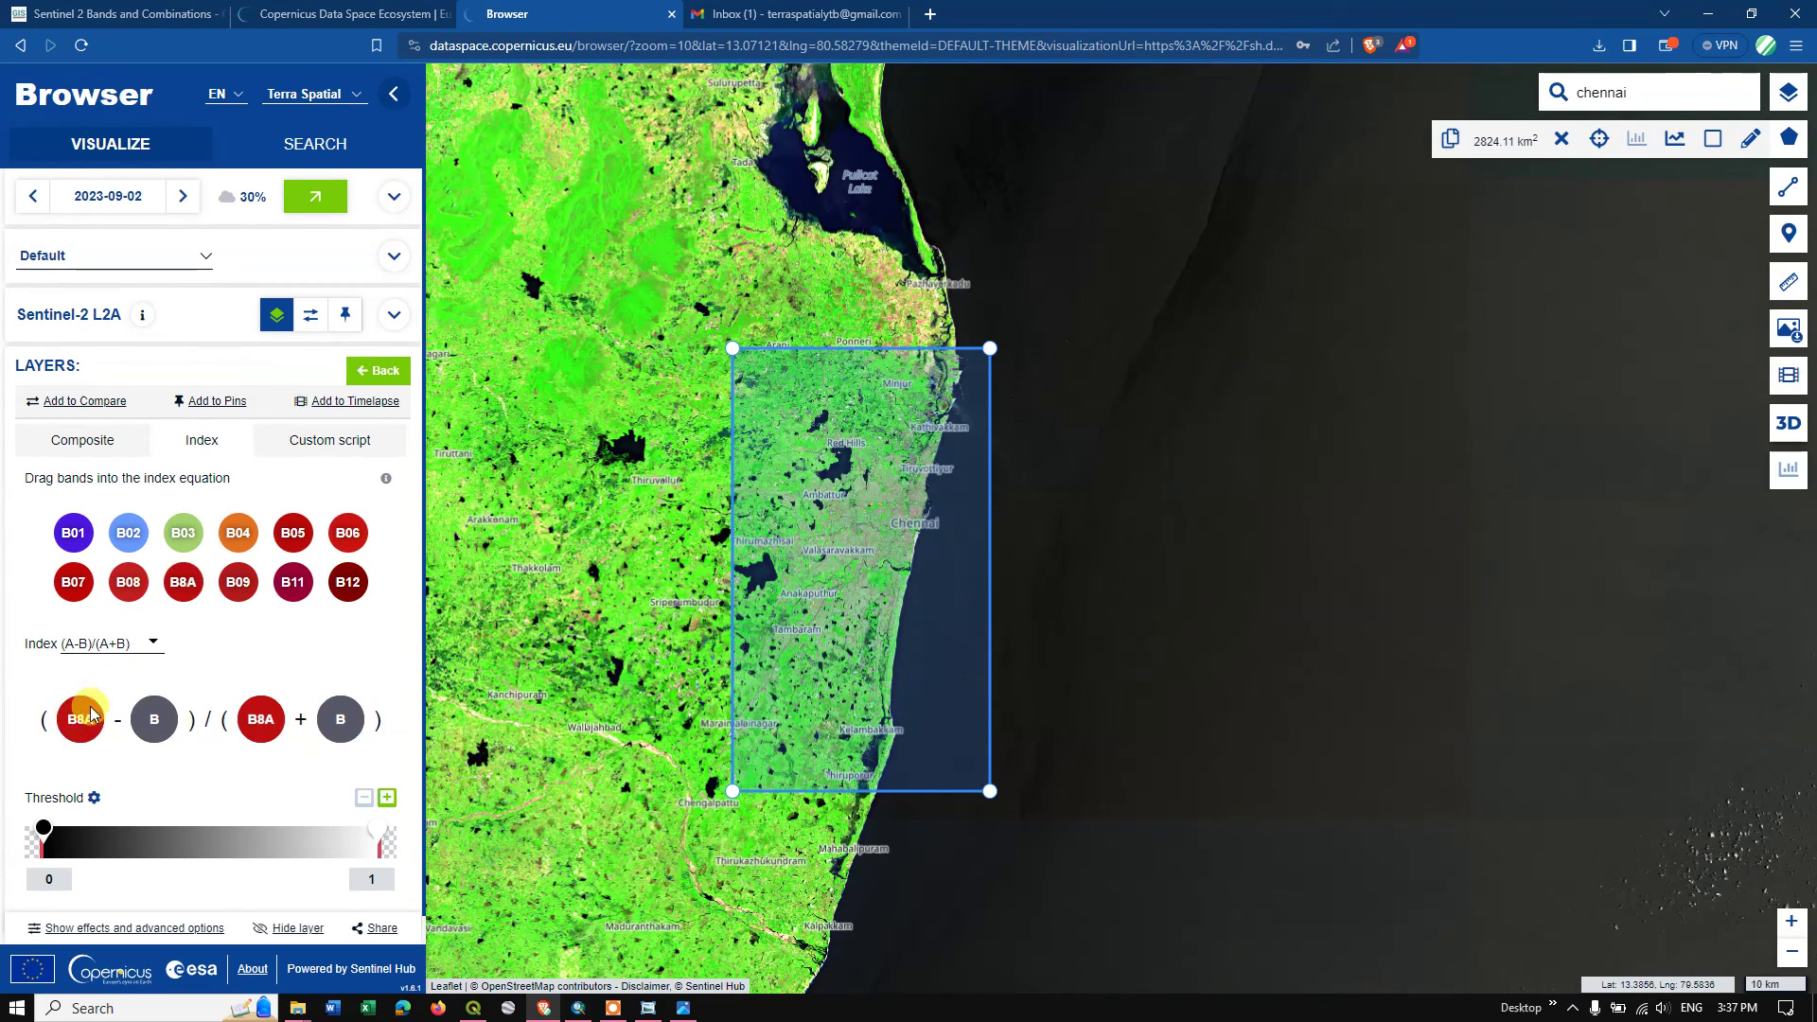
left_click_drag(293, 582, 159, 727)
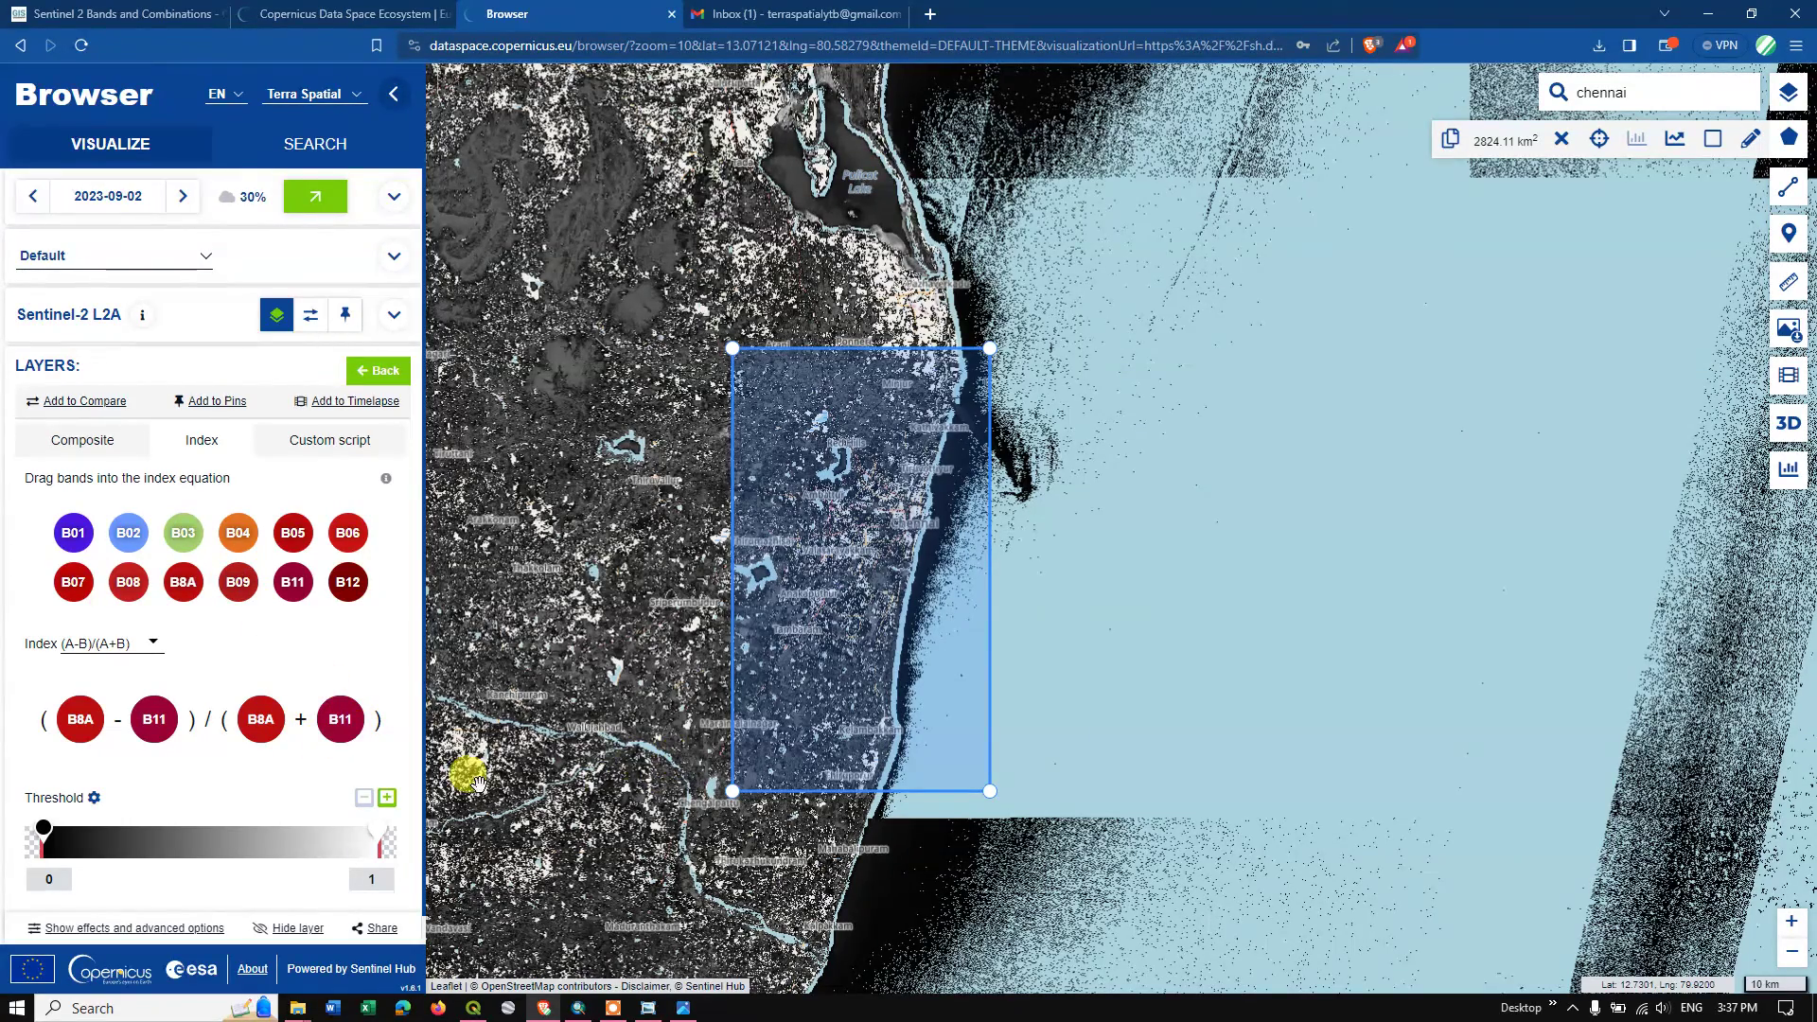
Try the white-to-green colour ramp for the index threshold and settle on the solid blue ramp
scroll(261, 790, "down", 1)
left_click(93, 768)
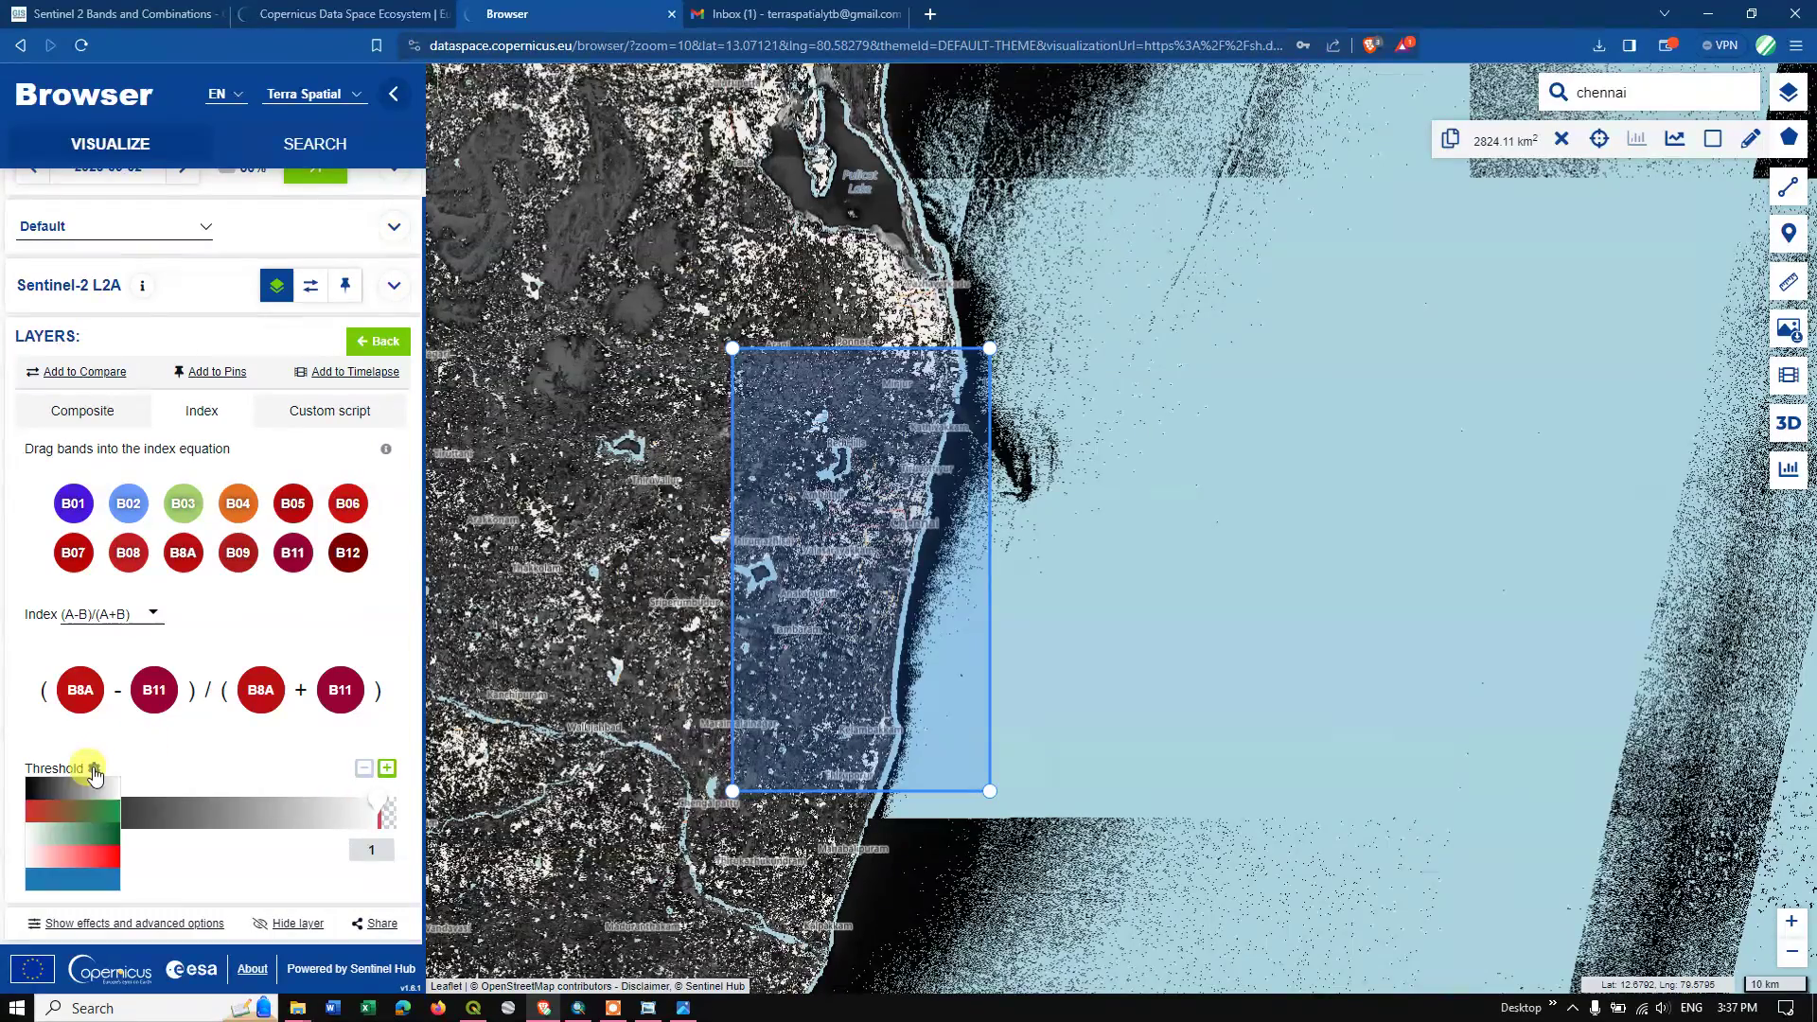
left_click(93, 831)
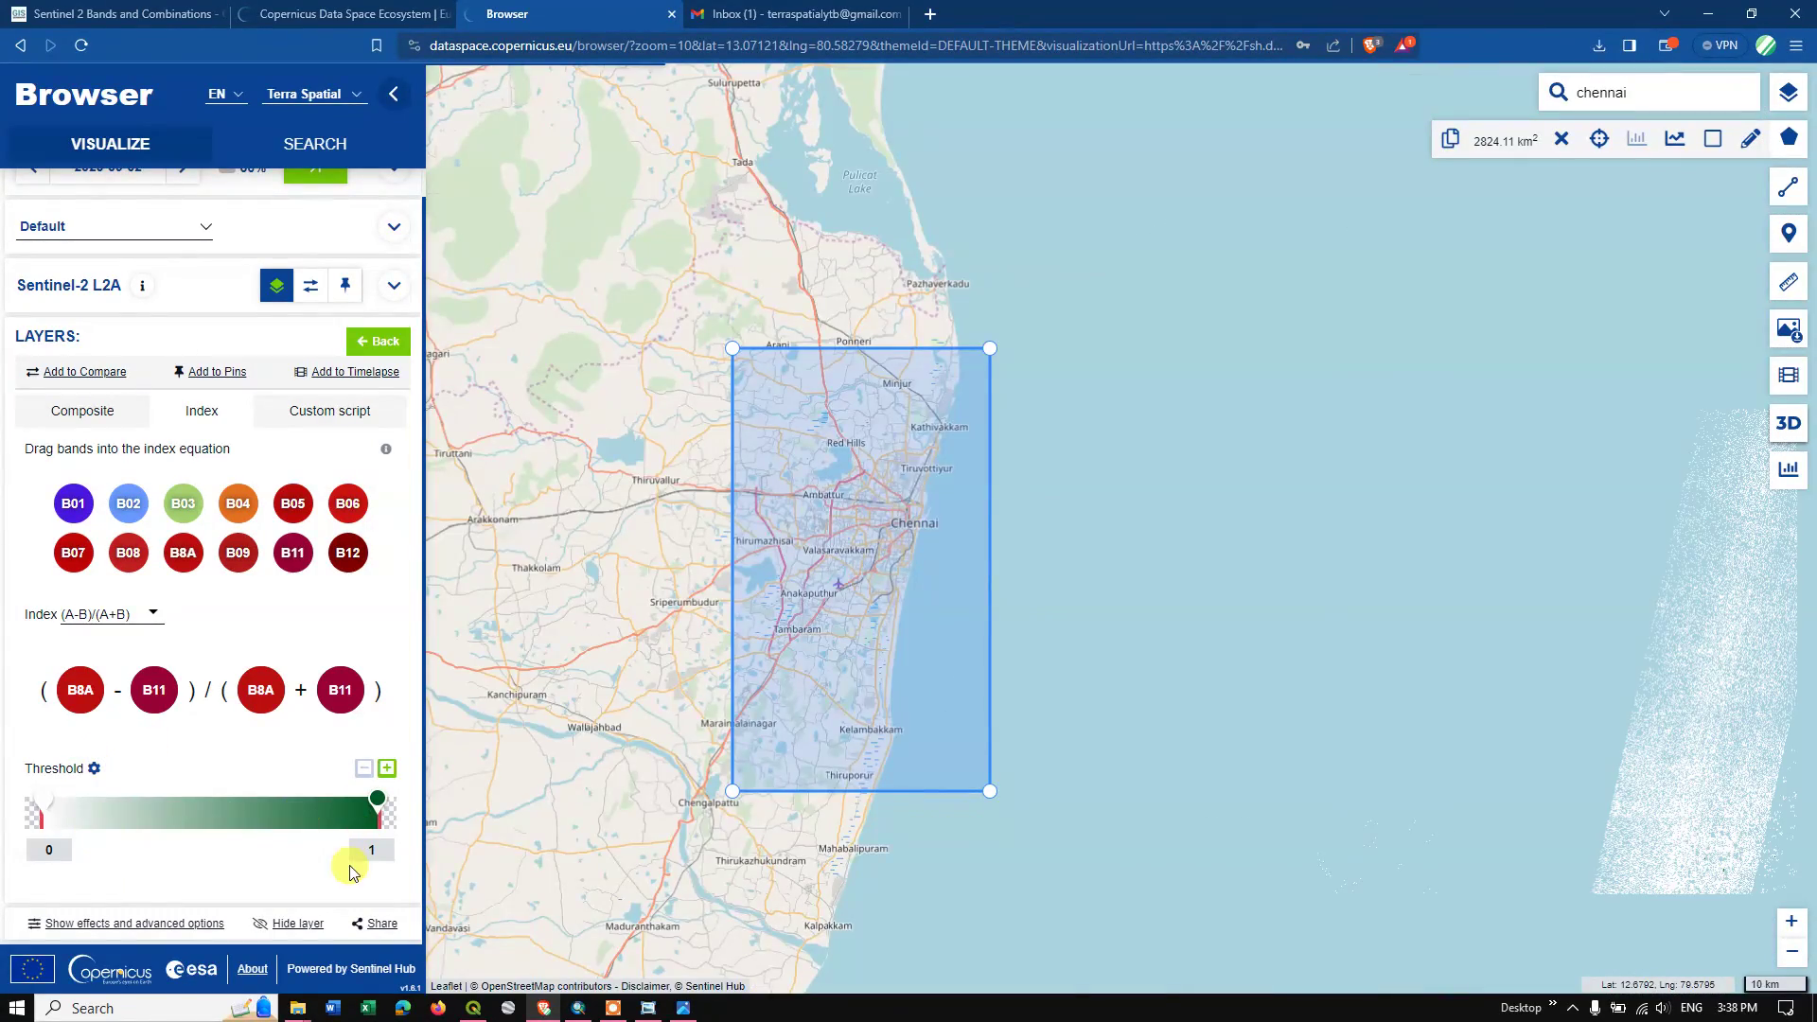
left_click(94, 769)
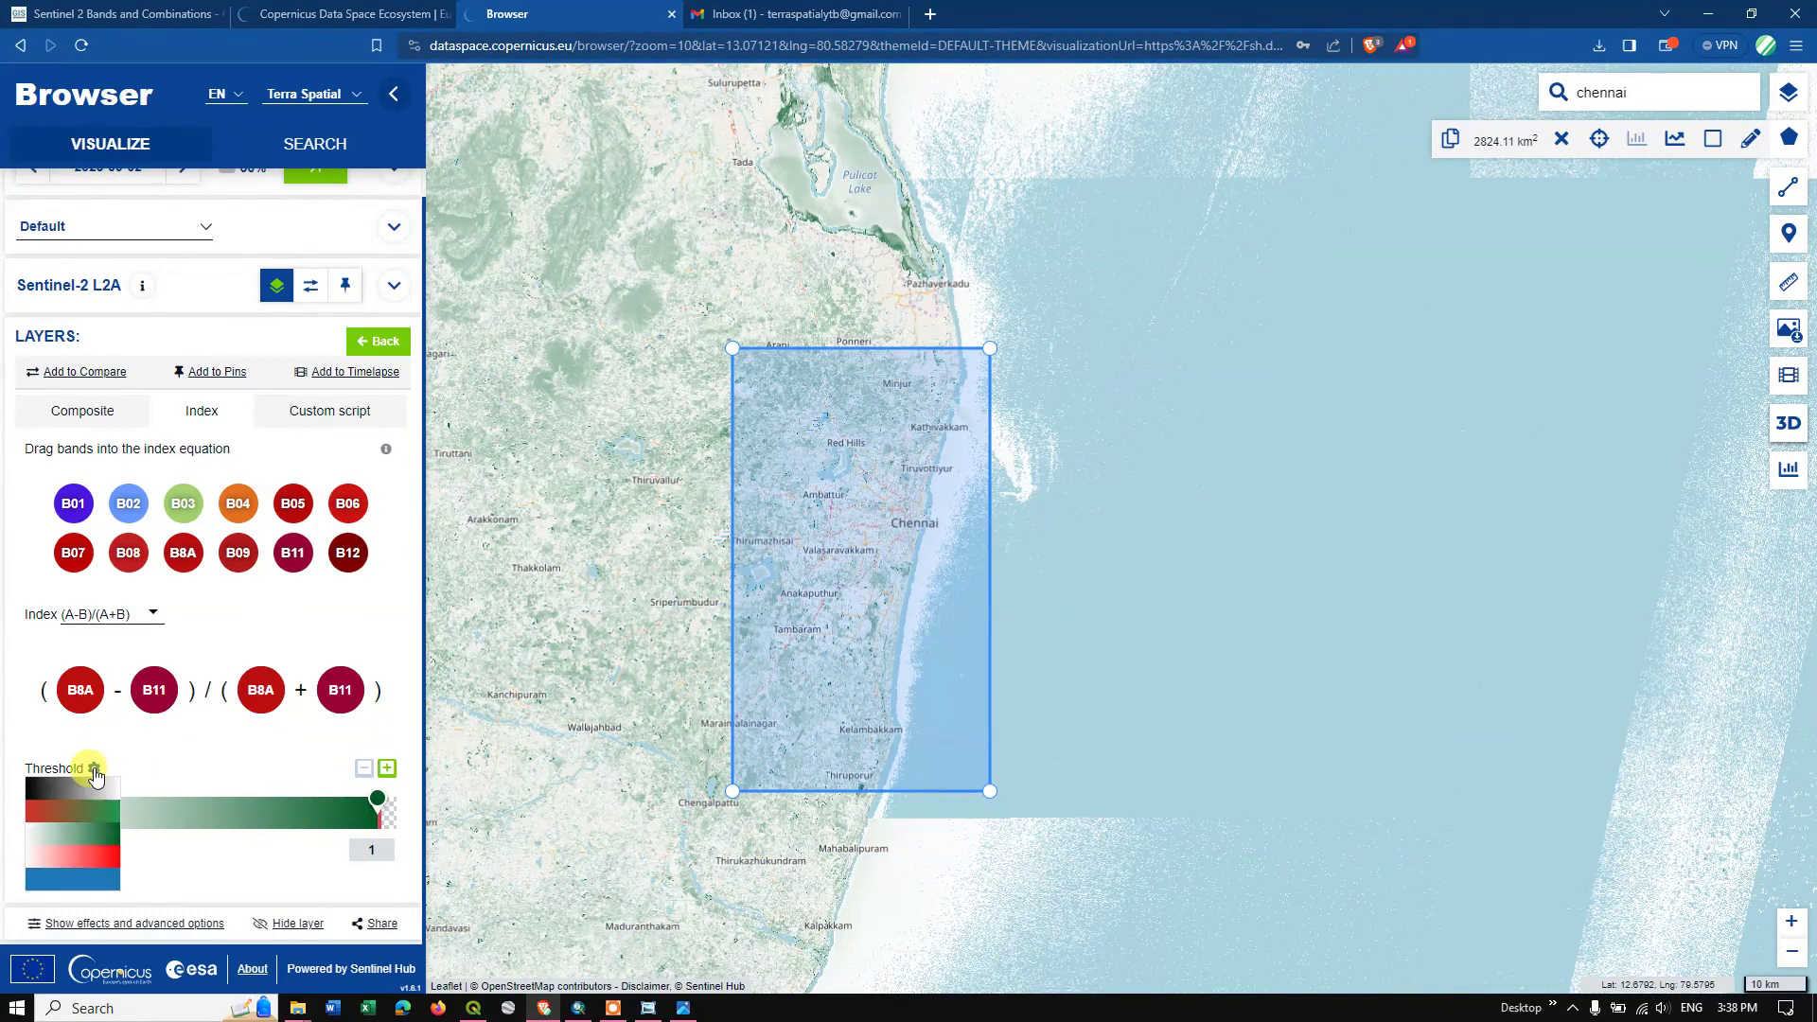
left_click(96, 830)
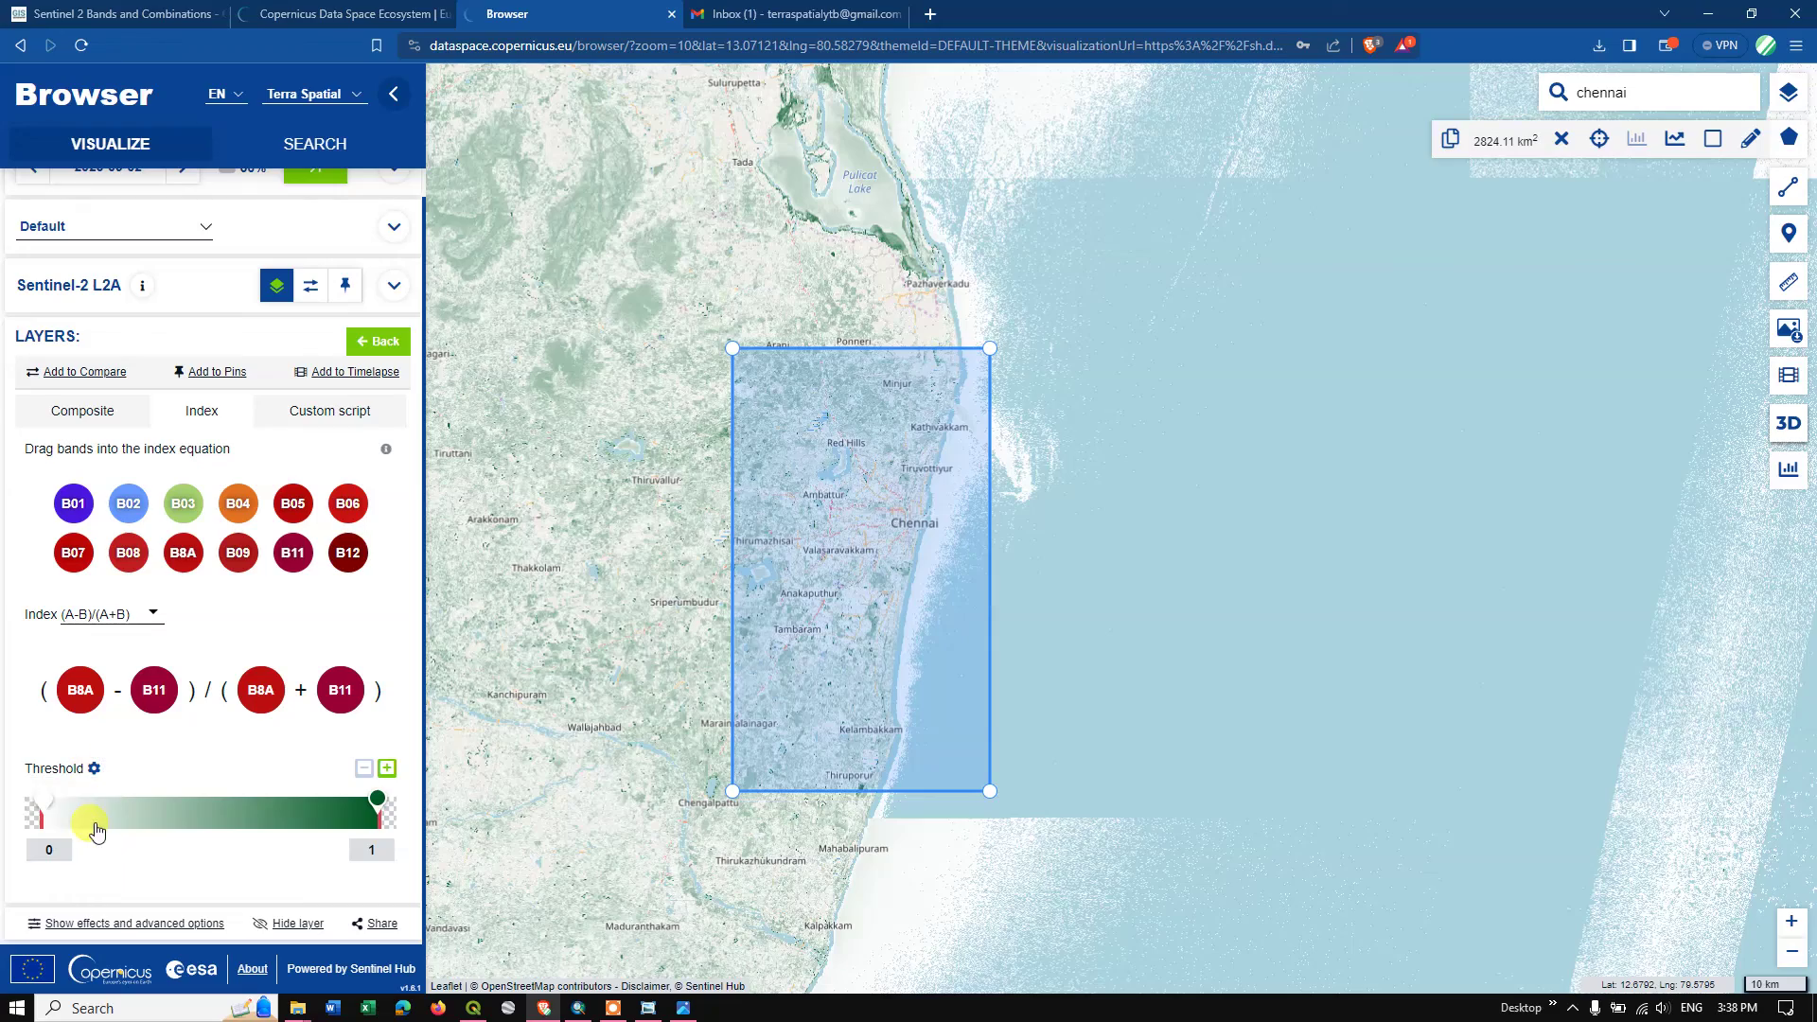
left_click(94, 768)
left_click(100, 888)
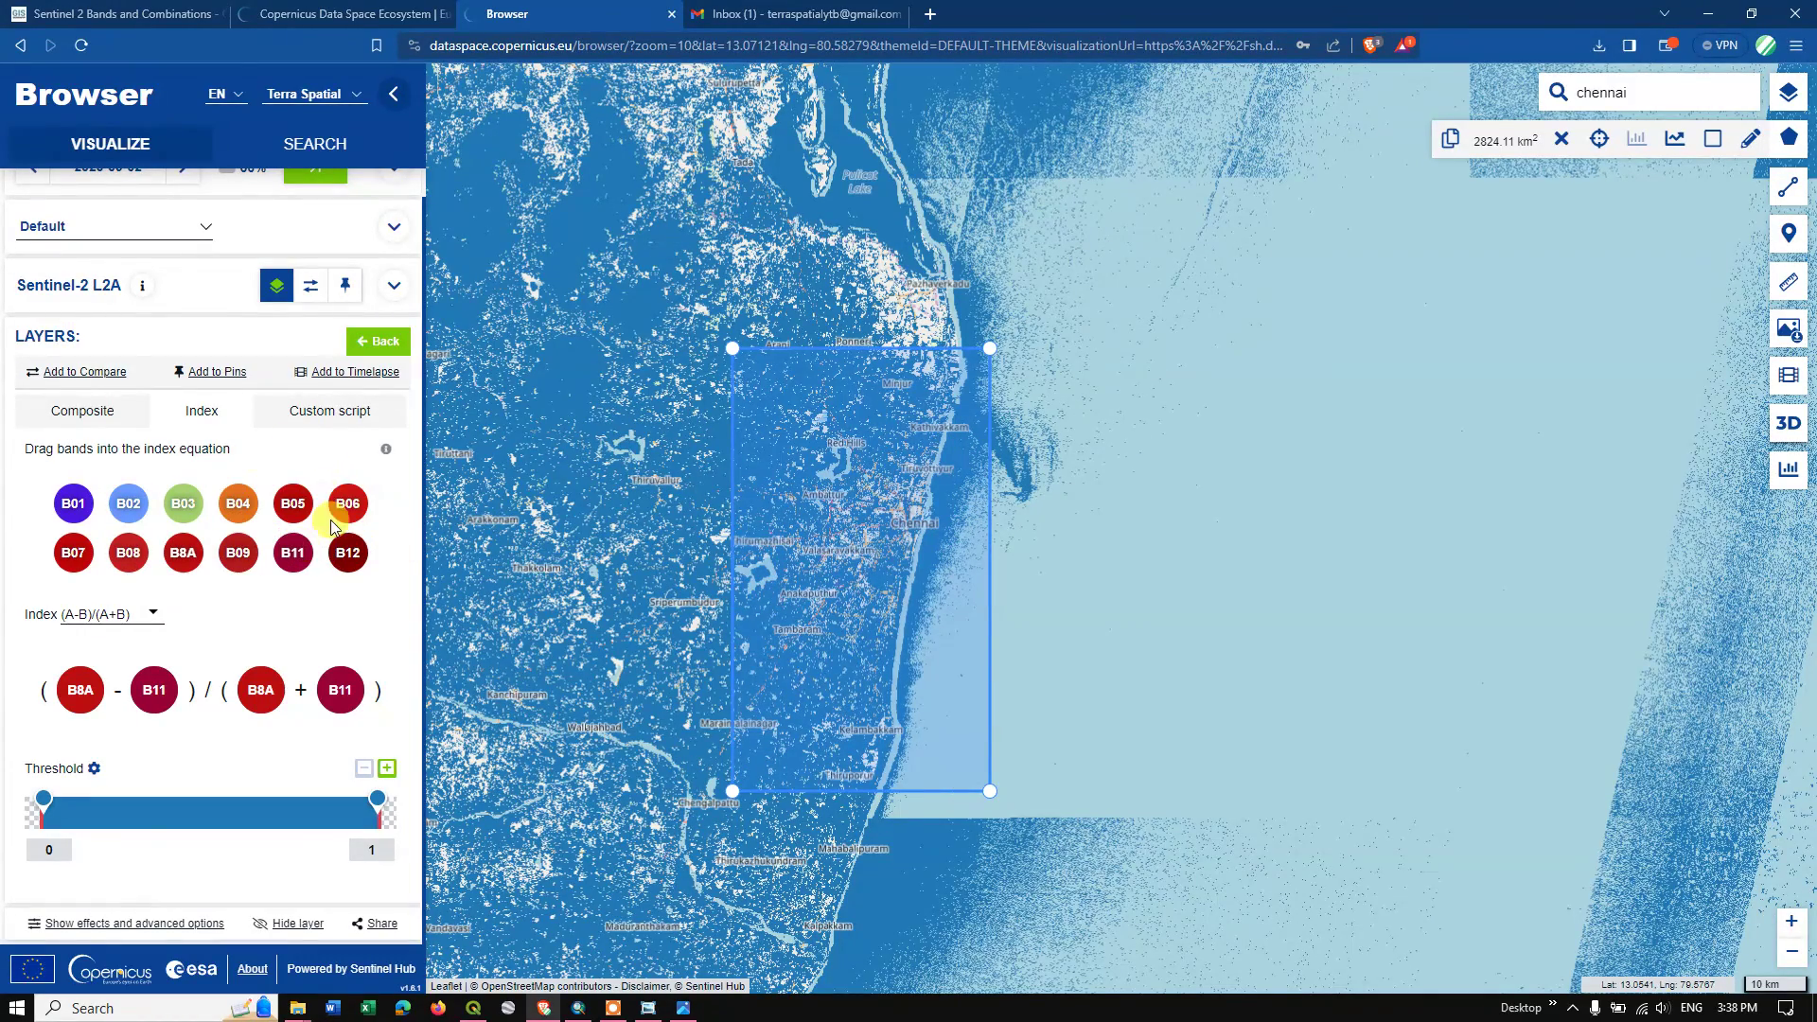
Examine the custom script generated for the moisture index from beginning to end and return to the index equation
left_click(316, 415)
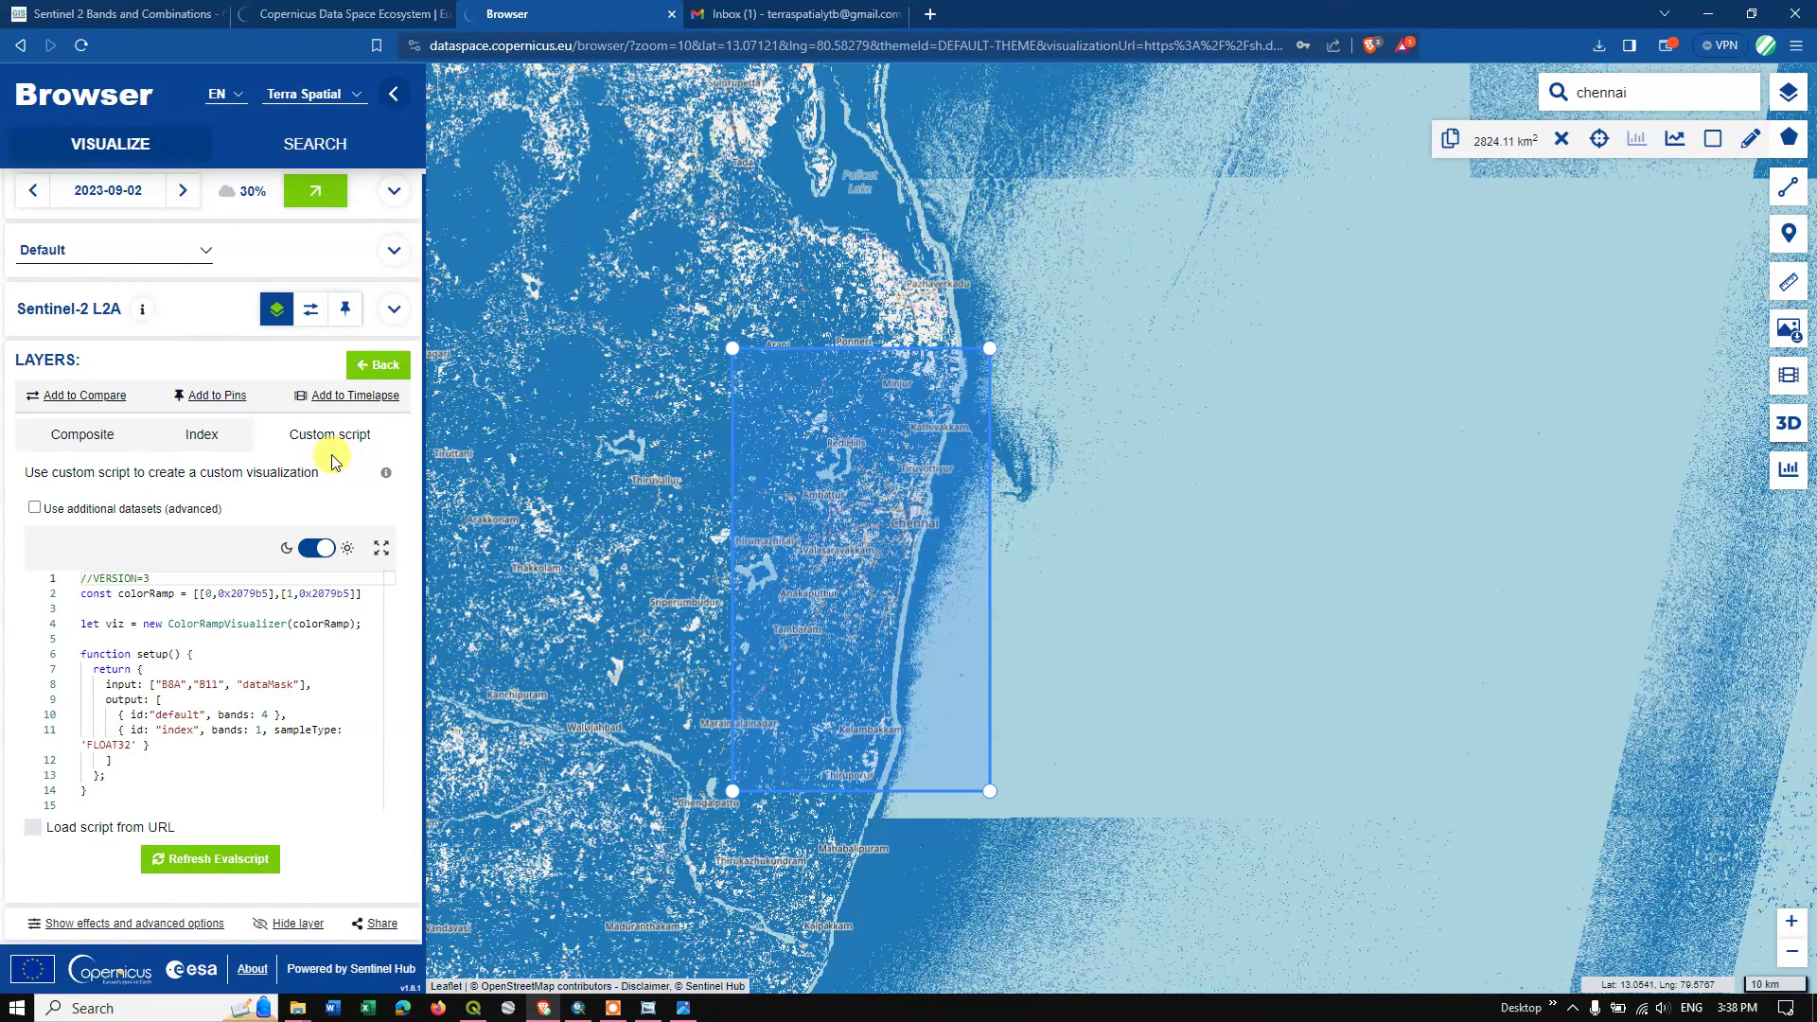
scroll(251, 696, "up", 1)
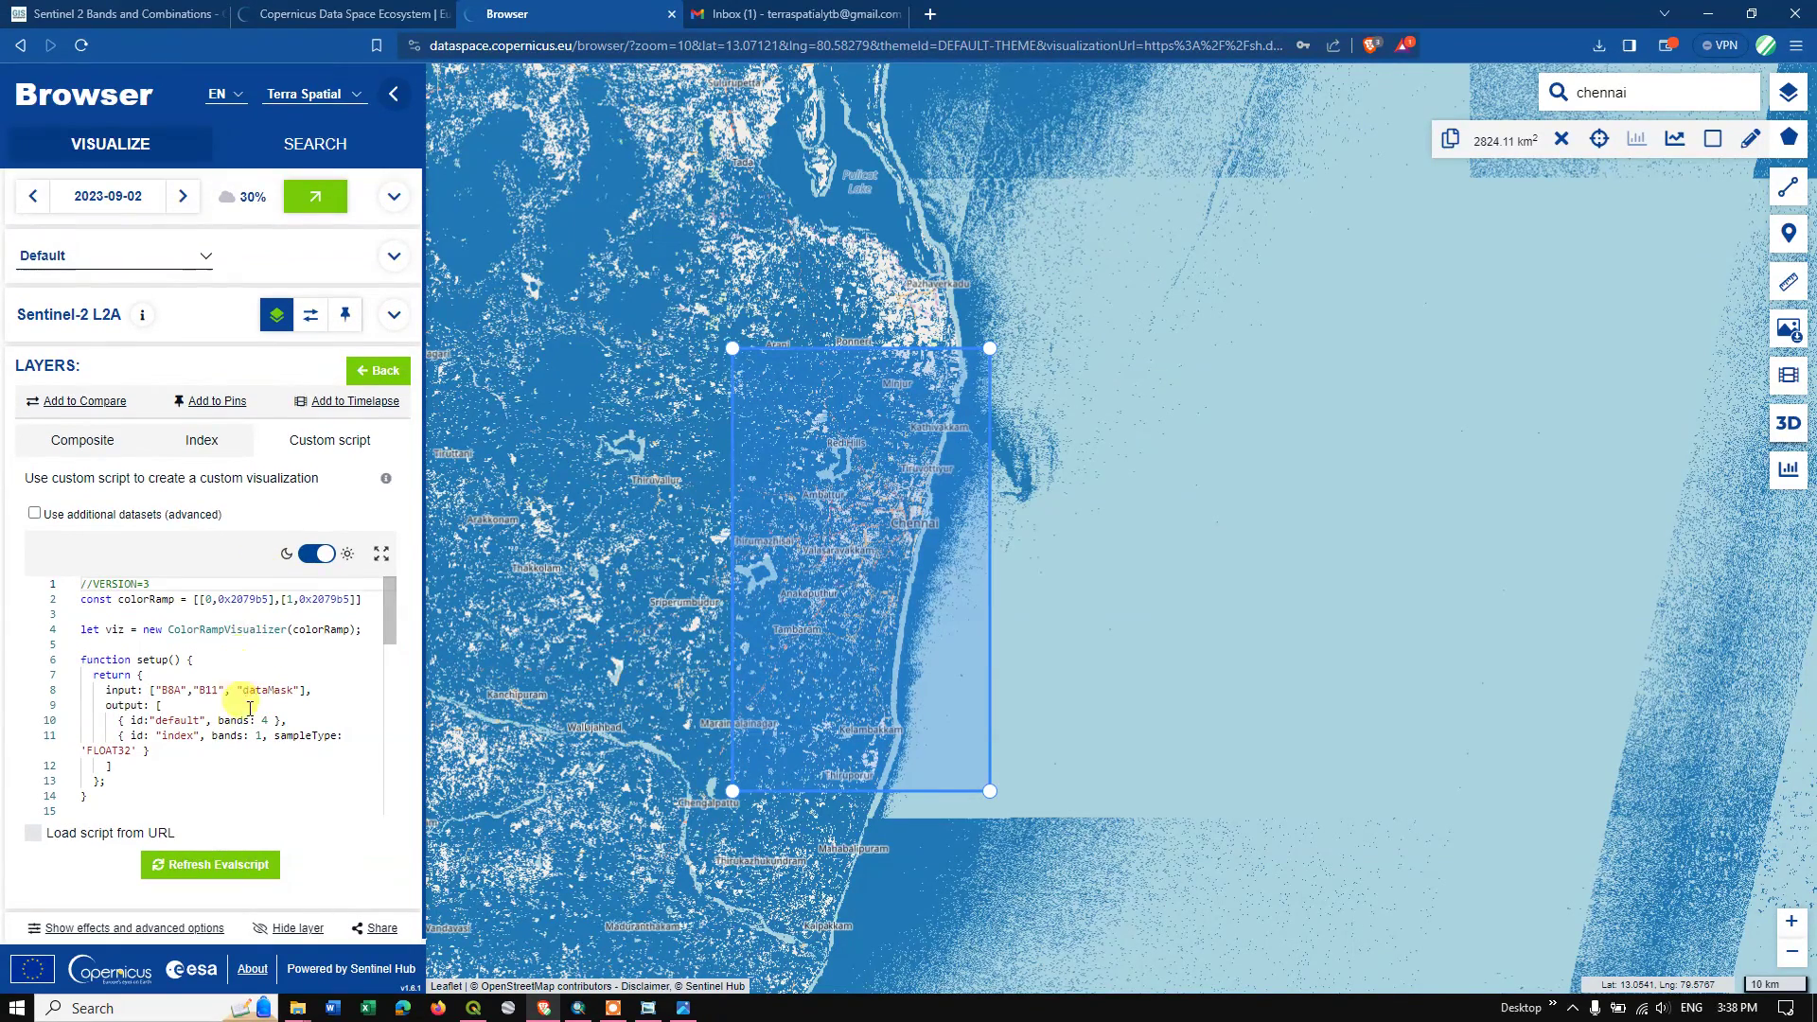
scroll(287, 800, "down", 1)
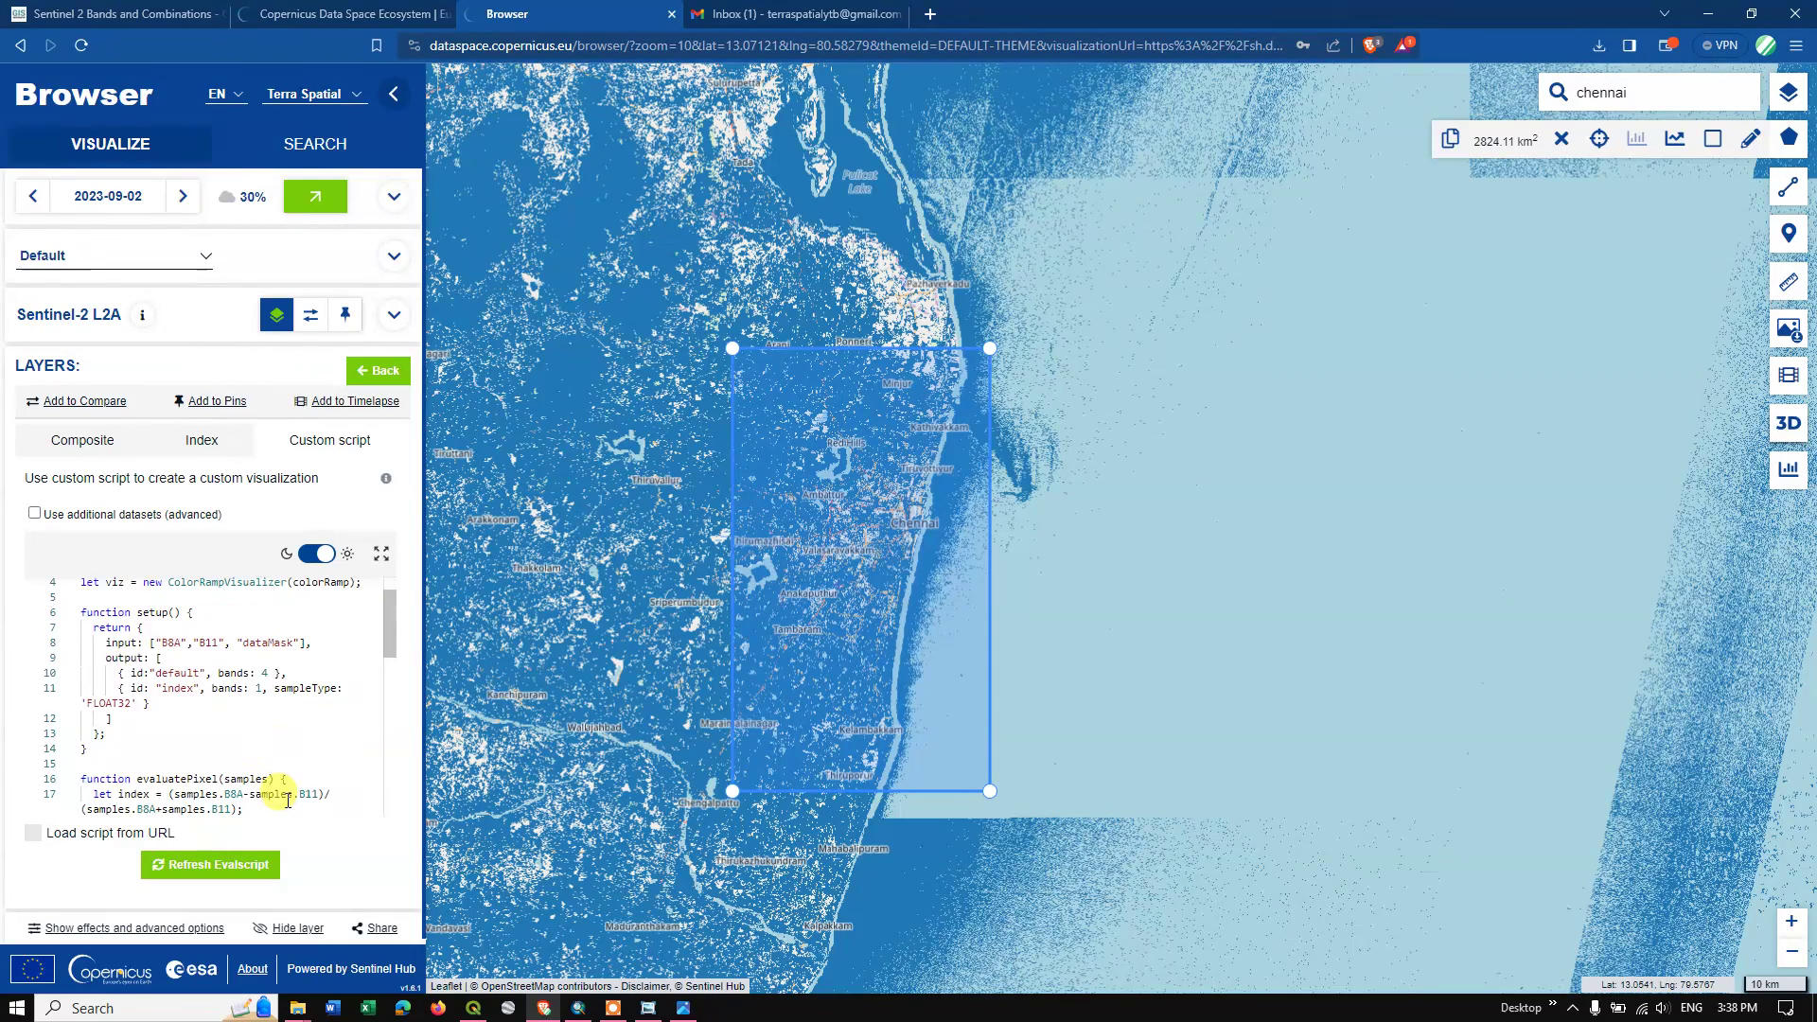
scroll(279, 786, "up", 1)
scroll(289, 771, "down", 5)
scroll(265, 738, "down", 4)
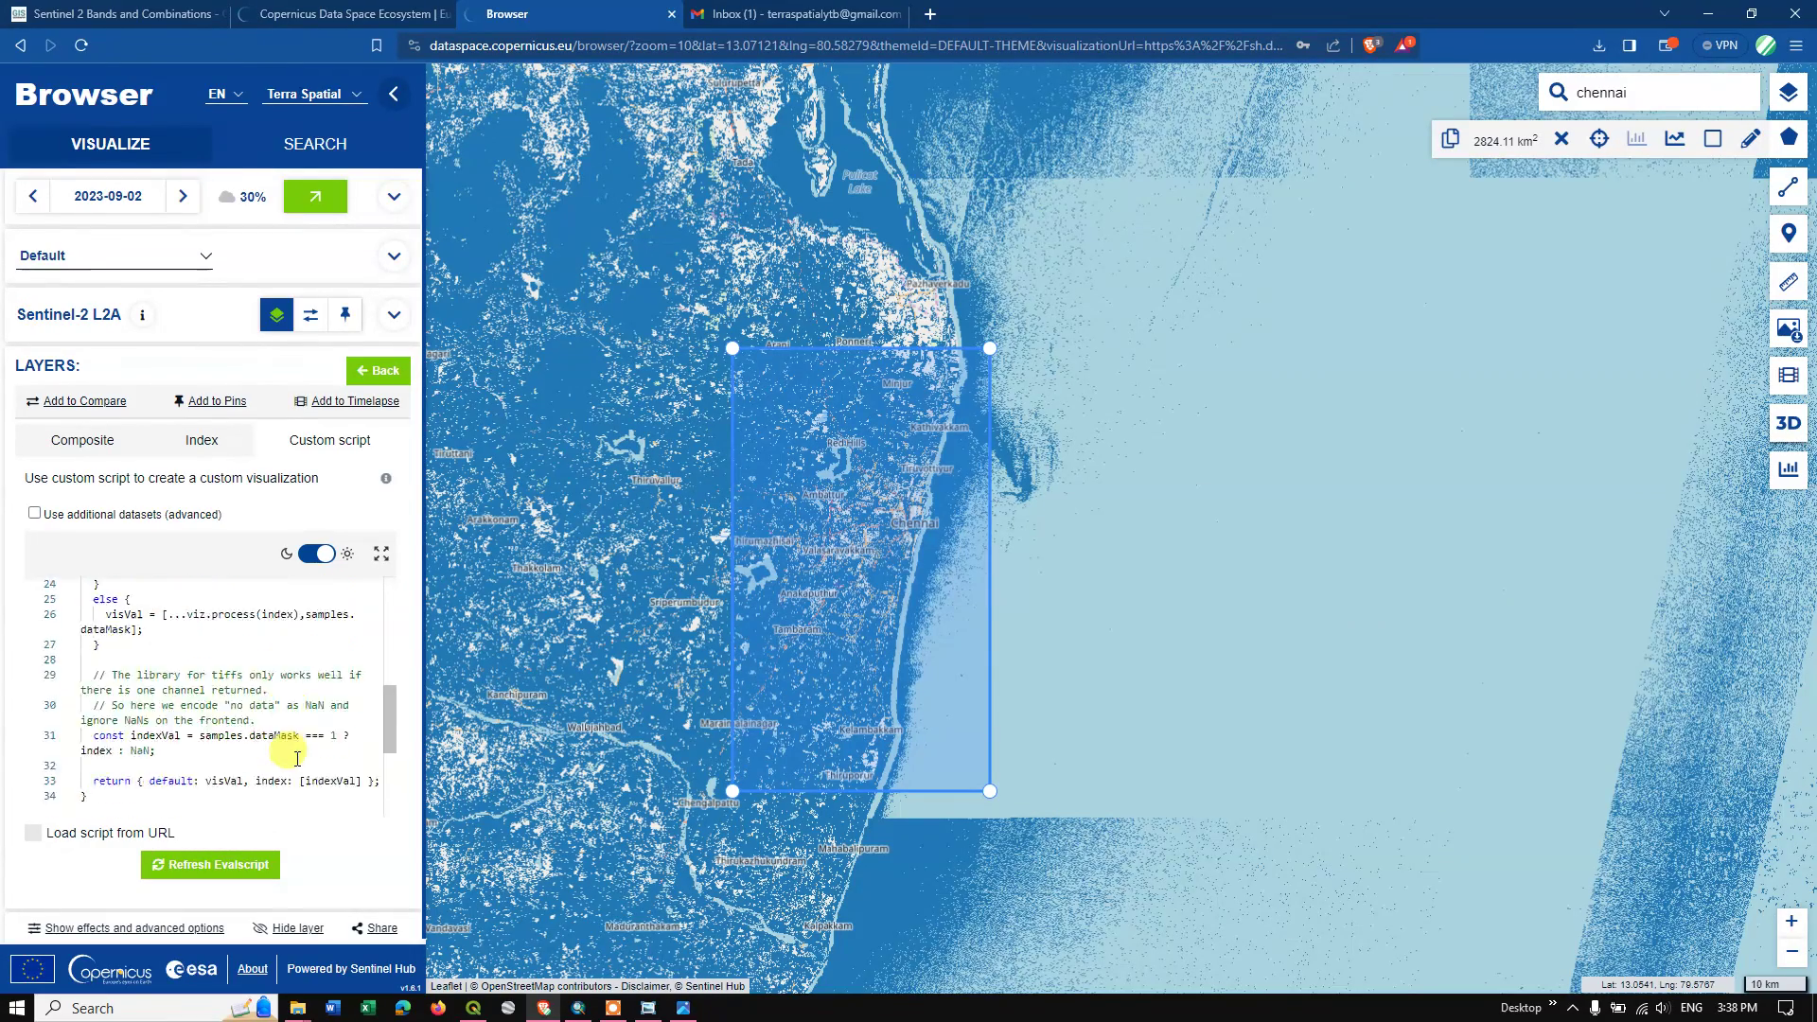
scroll(312, 701, "up", 6)
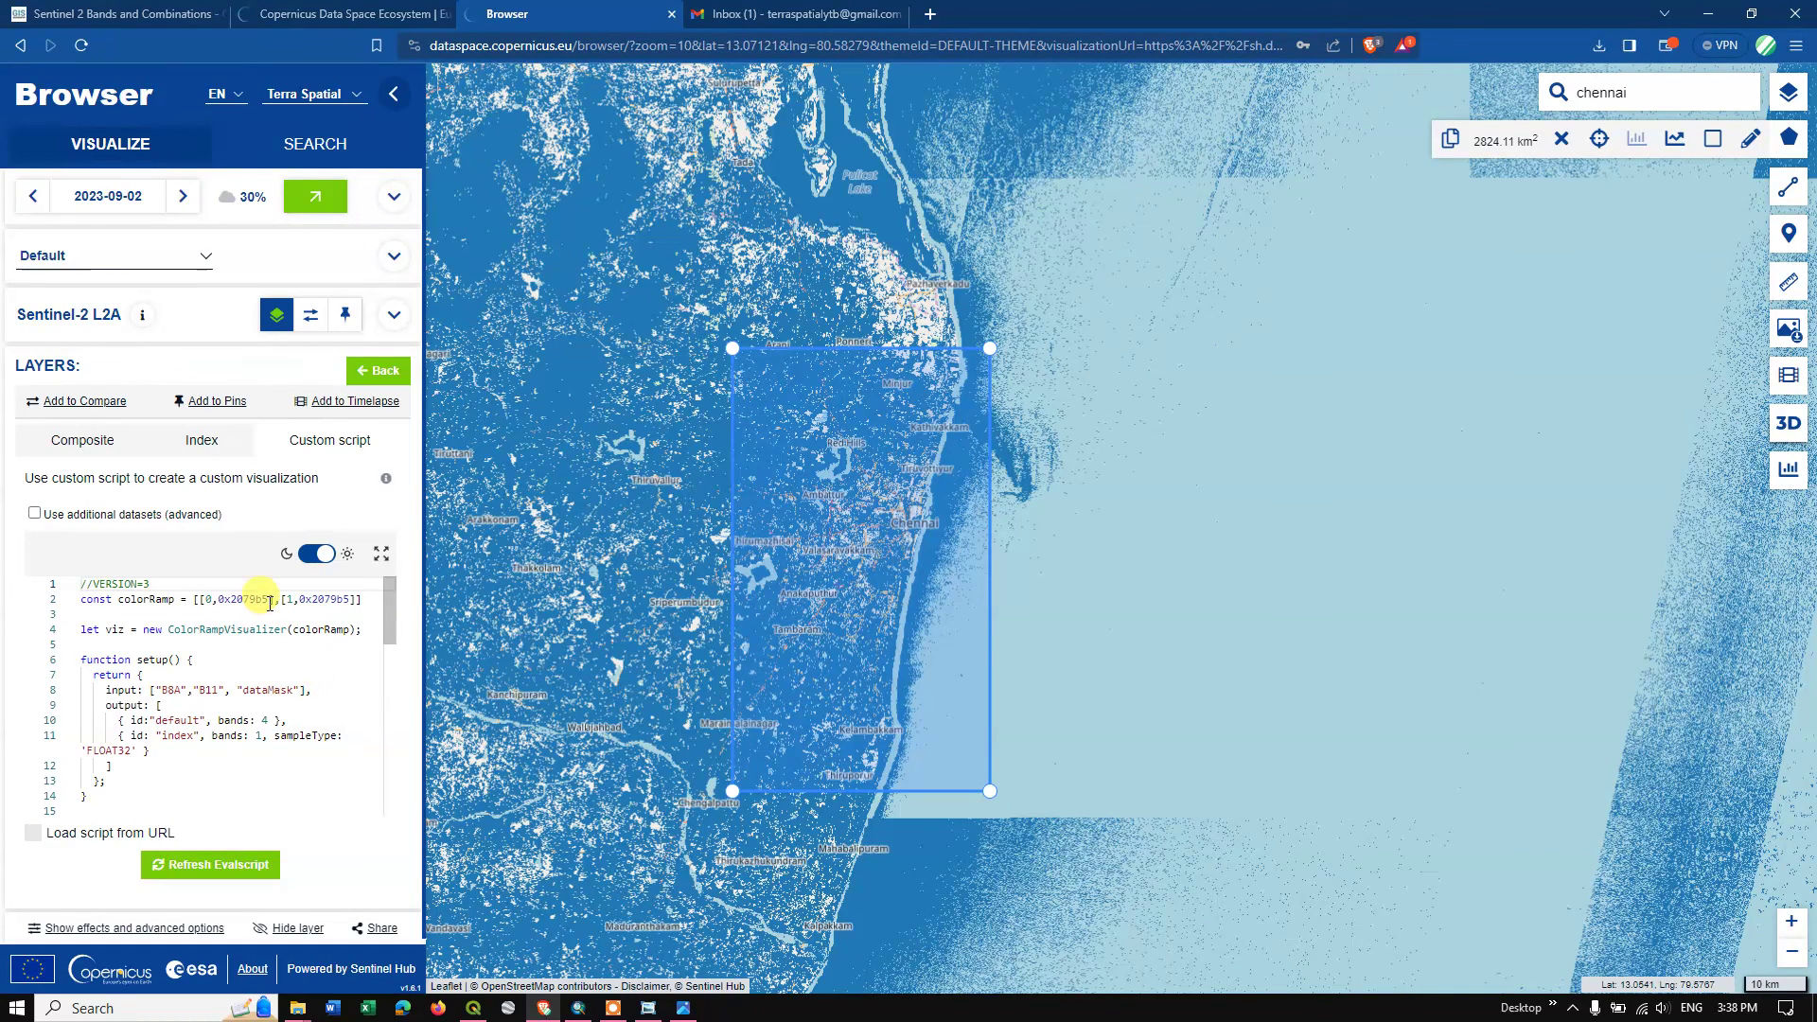
left_click(207, 443)
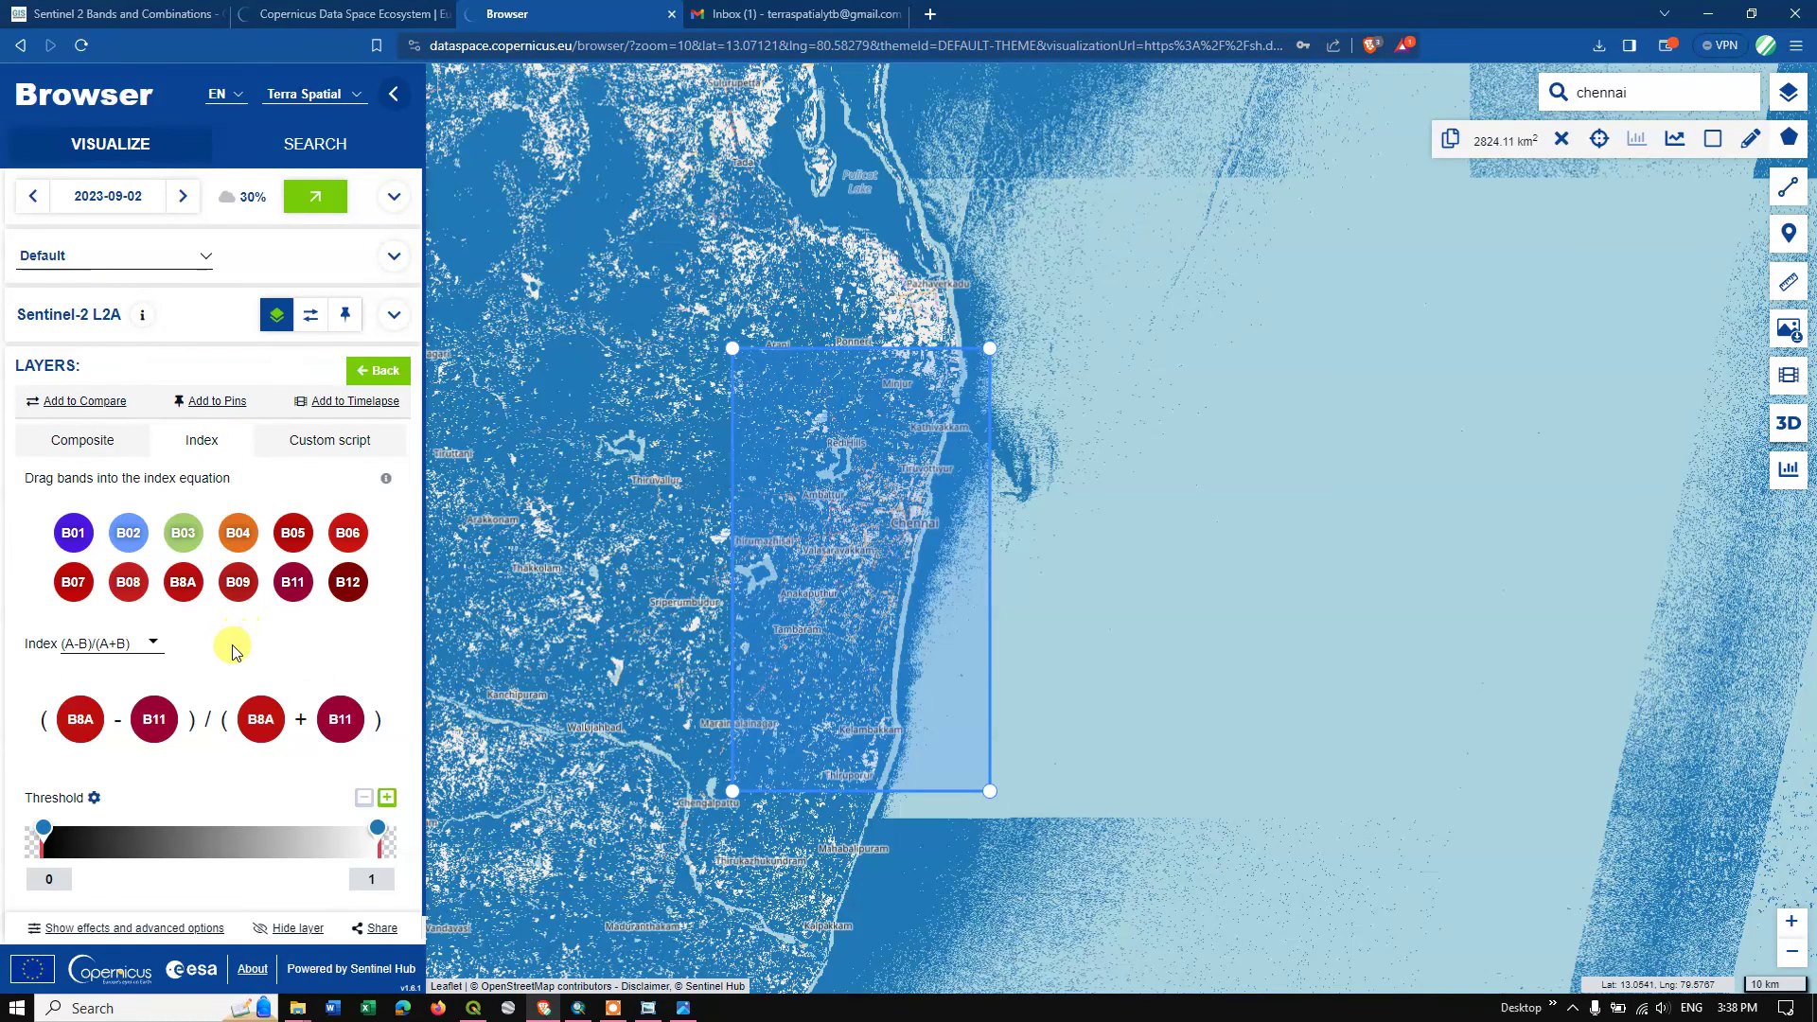